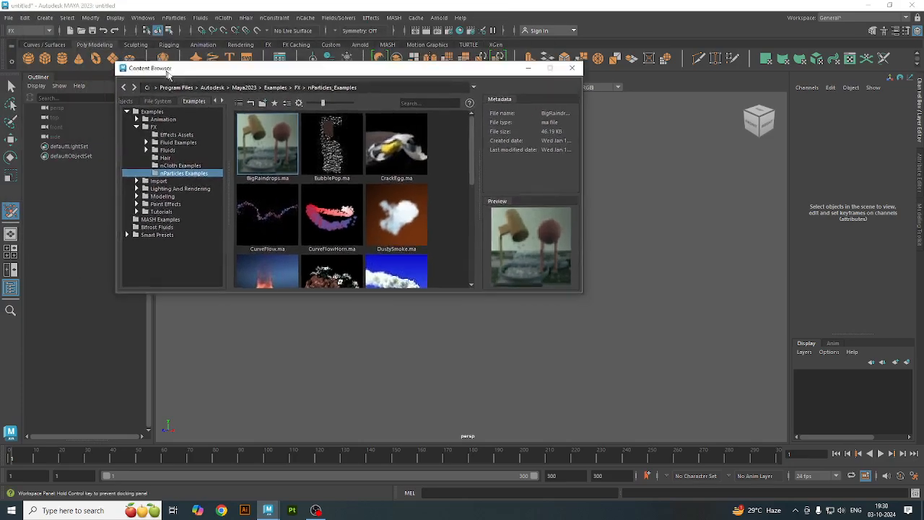
Browse the nParticles example scenes, previewing CurveFlow, BigRaindrops, CrackEgg and WaterWheel, and close the Content Browser.
{"action": "left_click", "coordinate": [174, 17]}
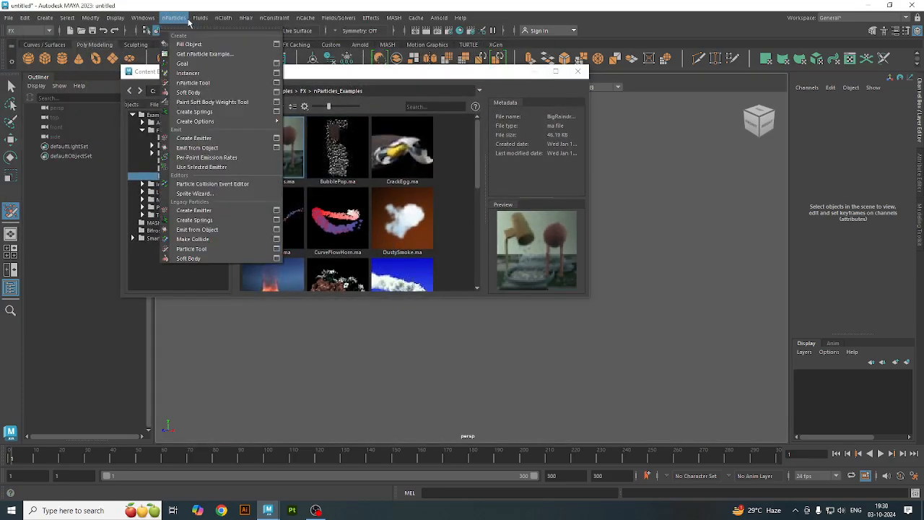
{"action": "left_click", "coordinate": [213, 56]}
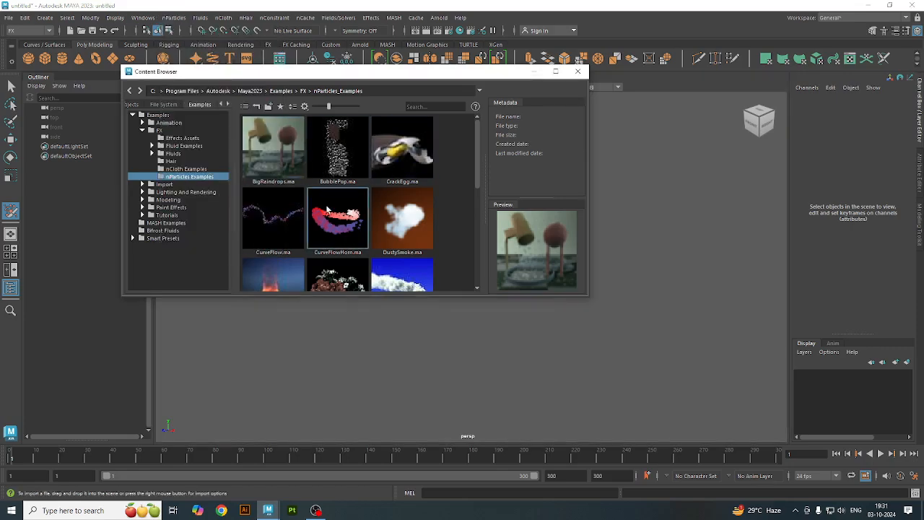
{"action": "left_click", "coordinate": [267, 219]}
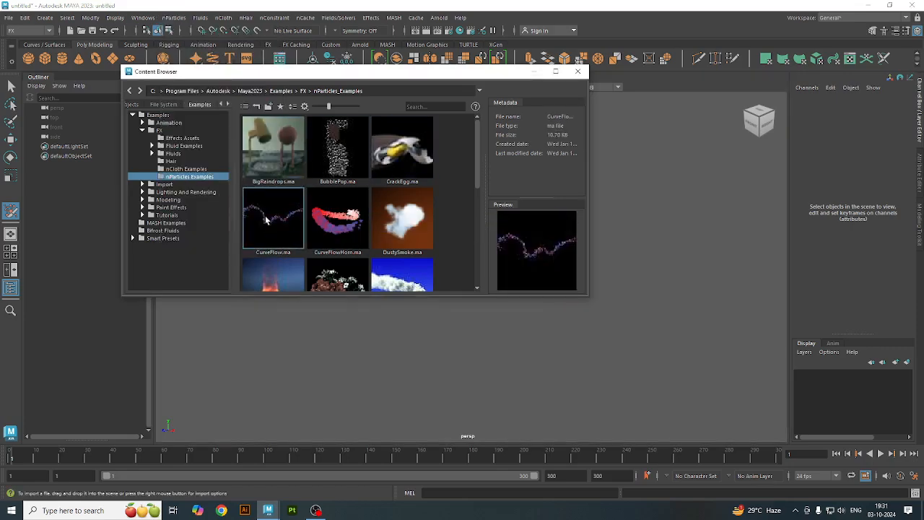
{"action": "left_click", "coordinate": [272, 142]}
{"action": "left_click", "coordinate": [402, 153]}
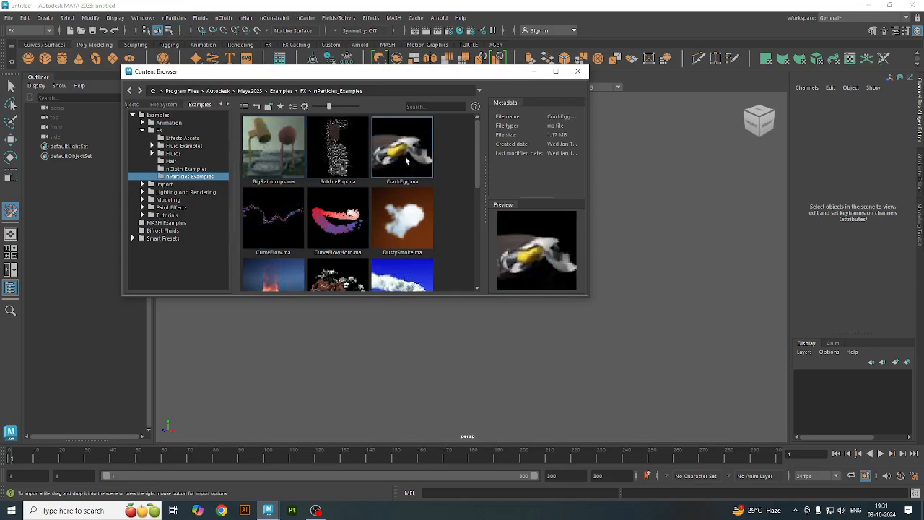
{"action": "scroll", "coordinate": [408, 197], "scroll_direction": "down", "scroll_amount": 3}
{"action": "left_click", "coordinate": [408, 200]}
{"action": "left_click", "coordinate": [347, 203]}
{"action": "left_click", "coordinate": [401, 254]}
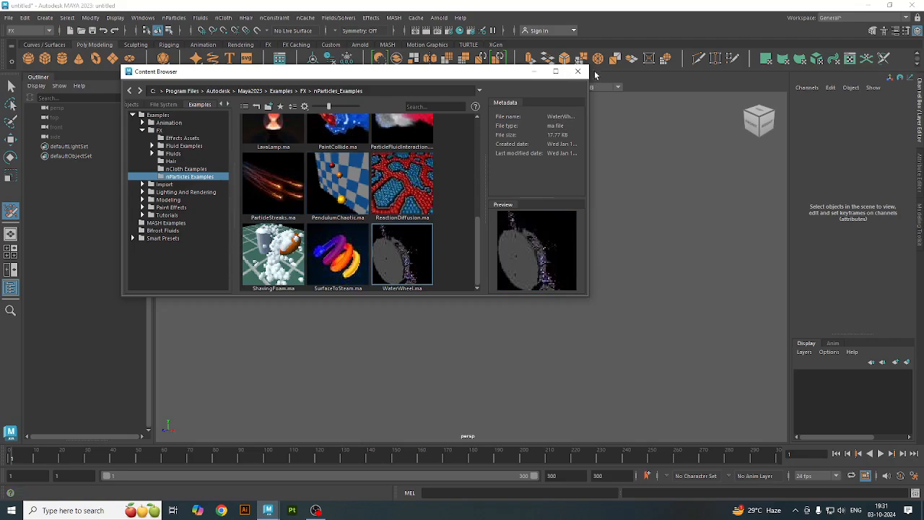
{"action": "left_click", "coordinate": [583, 72]}
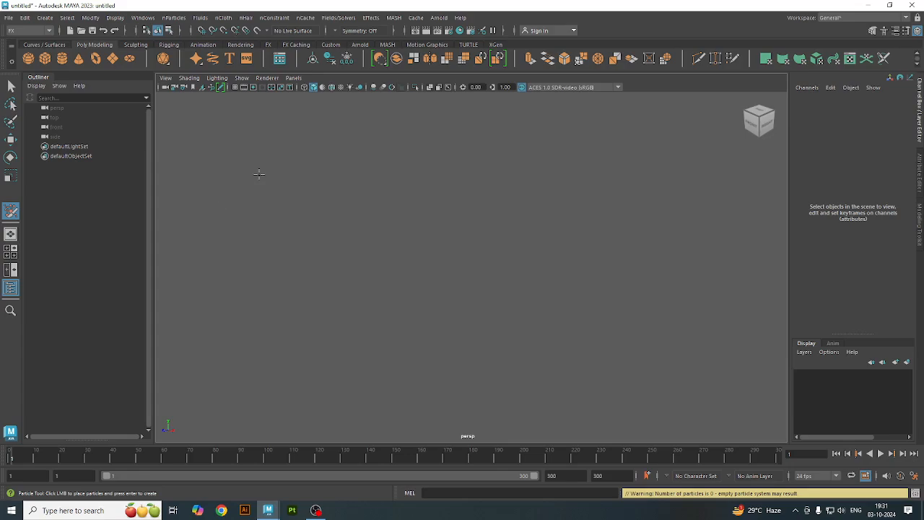
Open the nParticle Tool's options and set the number of particles to 10.
{"action": "left_click", "coordinate": [176, 19]}
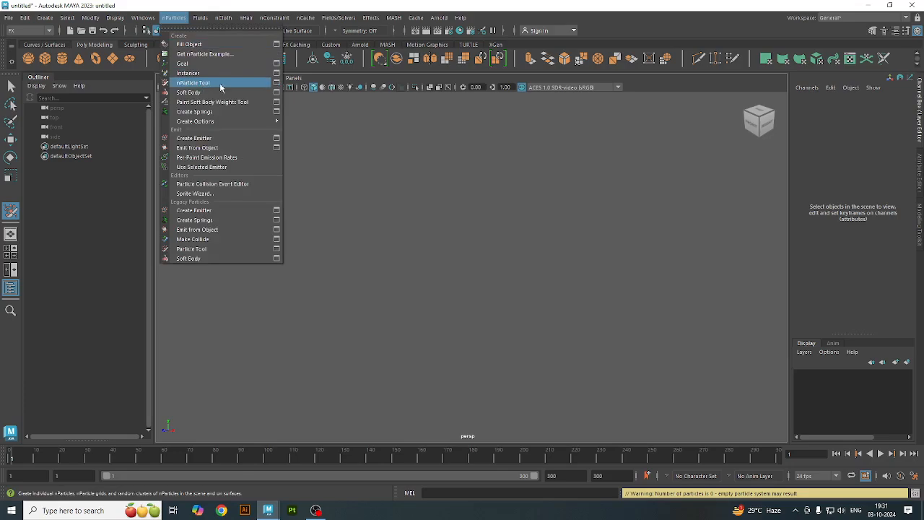
{"action": "left_click", "coordinate": [276, 84]}
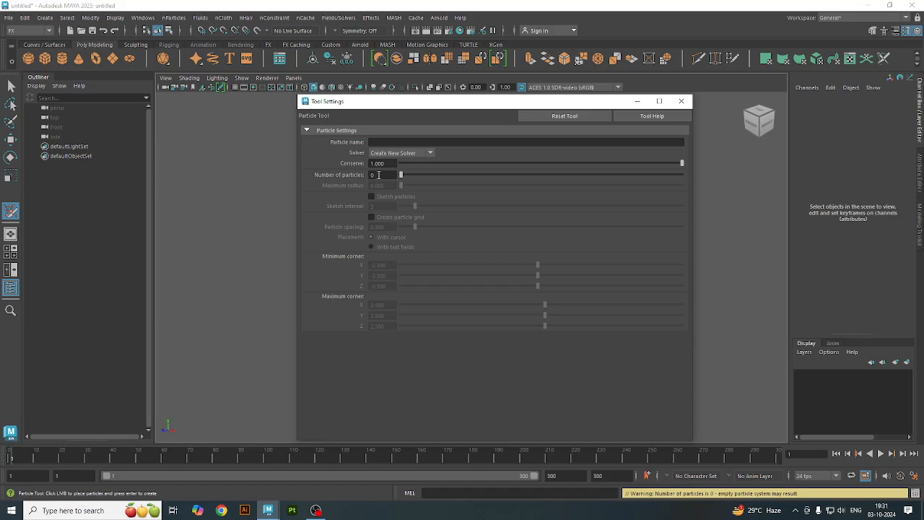
{"action": "left_click_drag", "start_coordinate": [402, 179], "coordinate": [413, 176]}
{"action": "double_click", "coordinate": [382, 174]}
{"action": "type", "text": "10"}
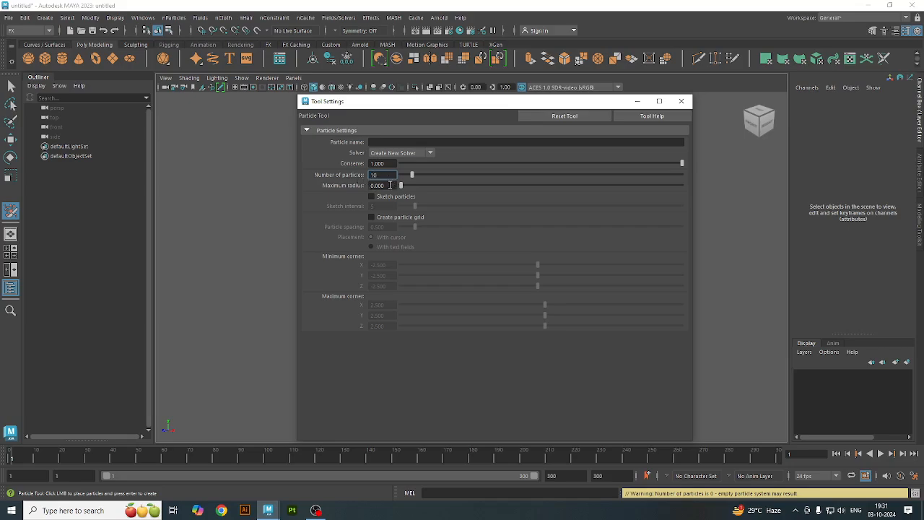
Set the nParticle Tool's maximum radius to 1.959, enable Sketch particles with a sketch interval of 3, and put the settings window away.
{"action": "left_click", "coordinate": [389, 185]}
{"action": "left_click_drag", "start_coordinate": [371, 106], "coordinate": [494, 113]}
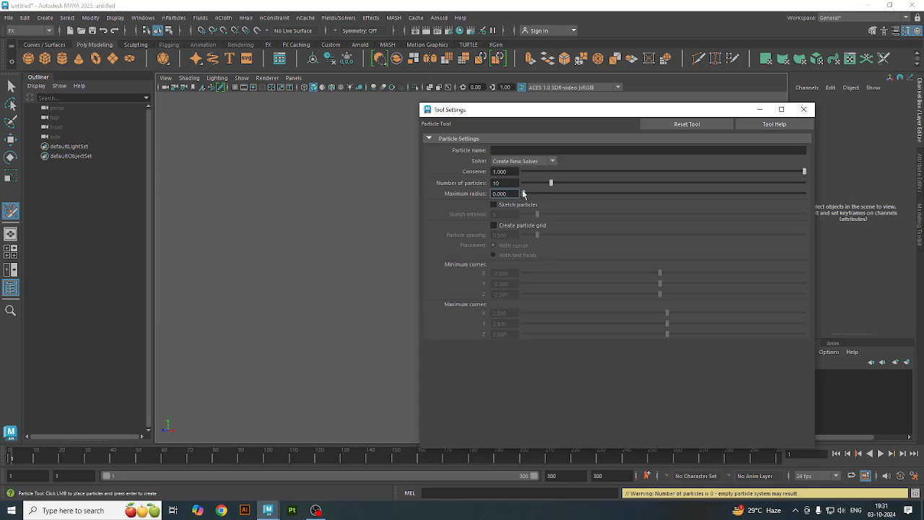
{"action": "left_click_drag", "start_coordinate": [523, 194], "coordinate": [541, 194]}
{"action": "left_click_drag", "start_coordinate": [547, 195], "coordinate": [454, 194]}
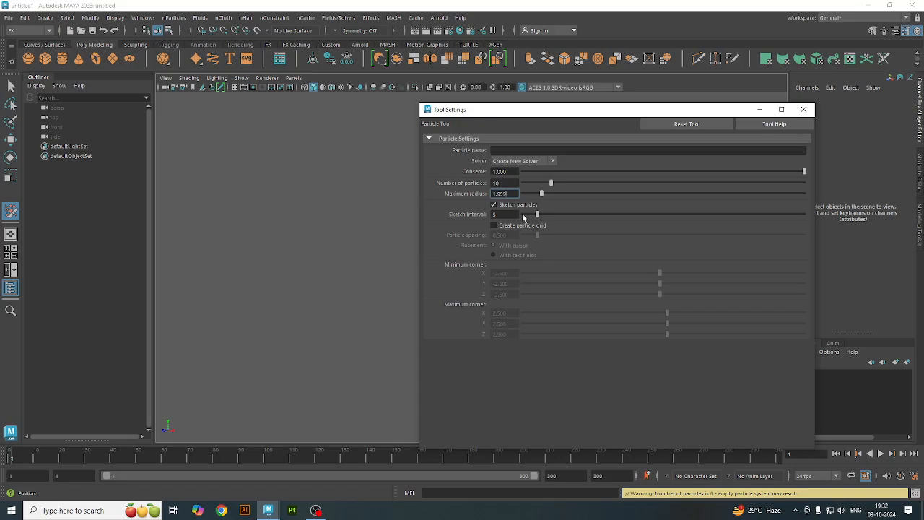
{"action": "left_click_drag", "start_coordinate": [537, 215], "coordinate": [532, 214]}
{"action": "left_click_drag", "start_coordinate": [642, 116], "coordinate": [633, 92]}
{"action": "left_click", "coordinate": [794, 85]}
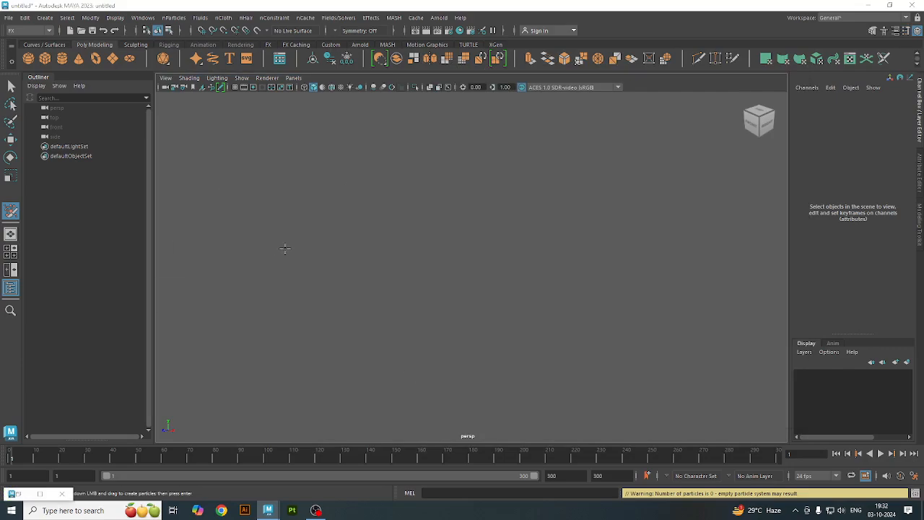
Show the grid in the top view and the perspective view.
{"action": "key", "text": "space"}
{"action": "key", "text": "space"}
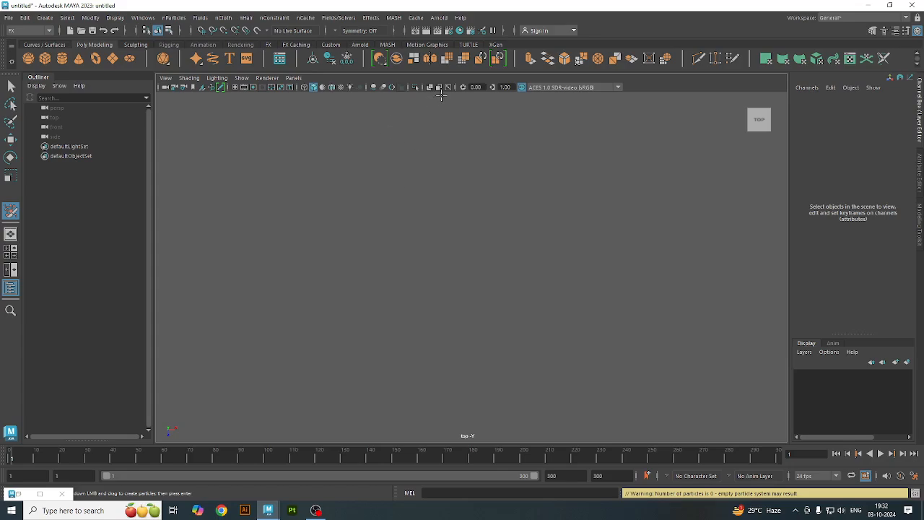
{"action": "left_click", "coordinate": [235, 88]}
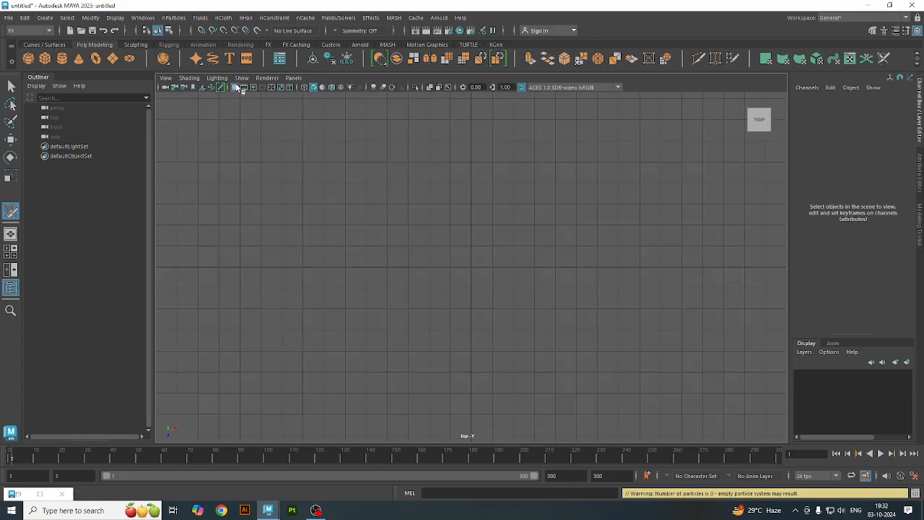
{"action": "key", "text": "space"}
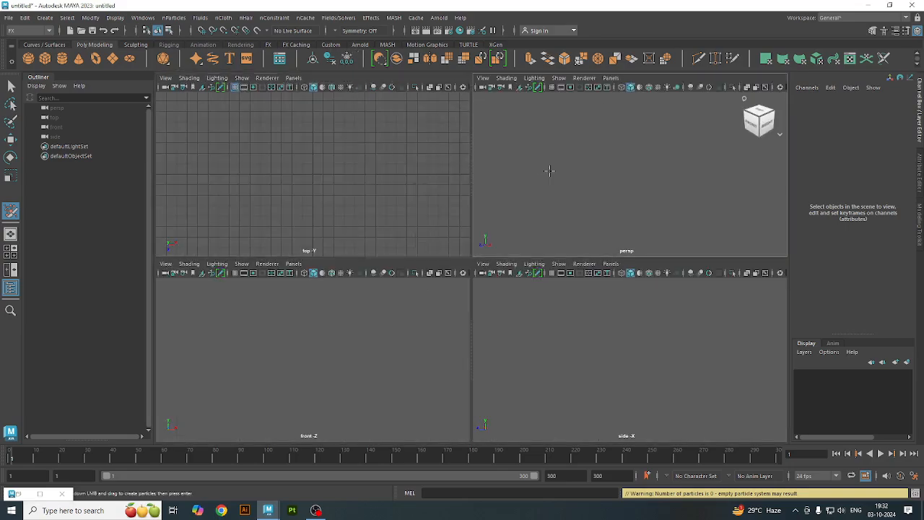
{"action": "key", "text": "space"}
{"action": "left_click", "coordinate": [236, 88]}
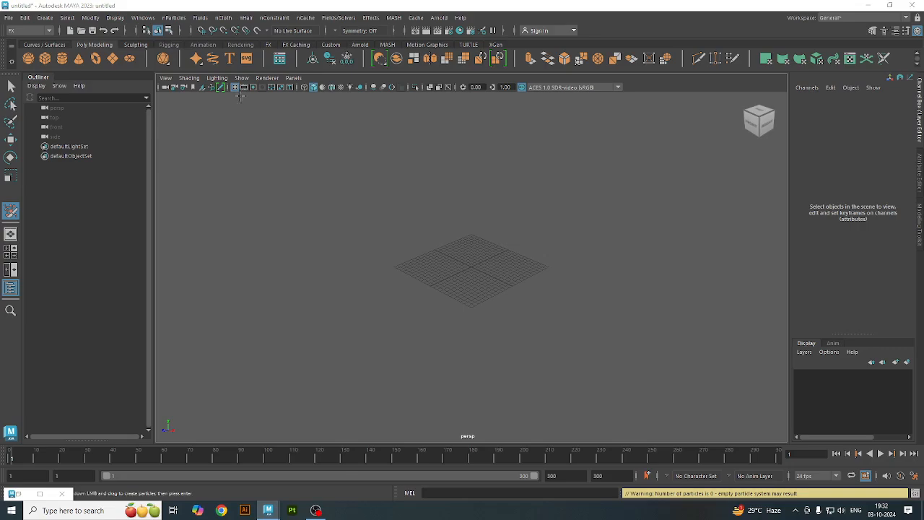
Show the grid in the front and side views and return to the full-size perspective view.
{"action": "key", "text": "space"}
{"action": "key", "text": "space"}
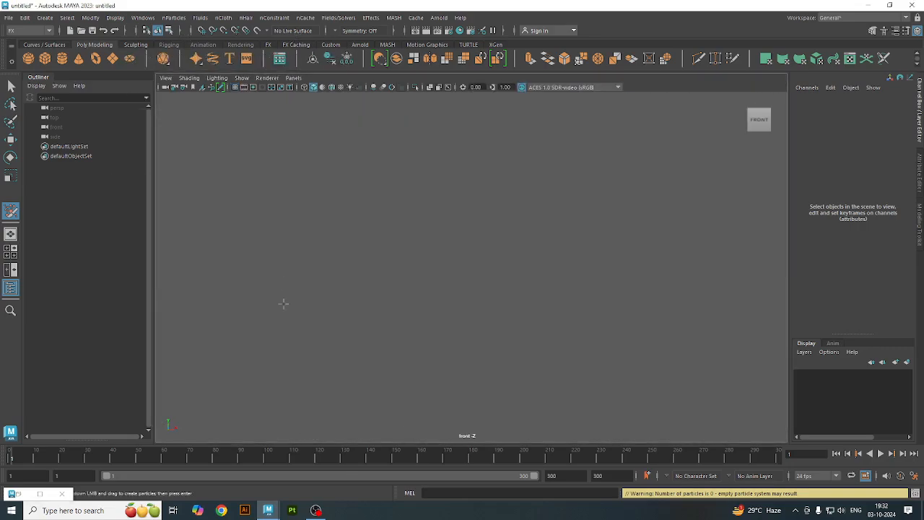
{"action": "left_click", "coordinate": [236, 88]}
{"action": "key", "text": "space"}
{"action": "key", "text": "space"}
{"action": "left_click", "coordinate": [234, 87]}
{"action": "key", "text": "space"}
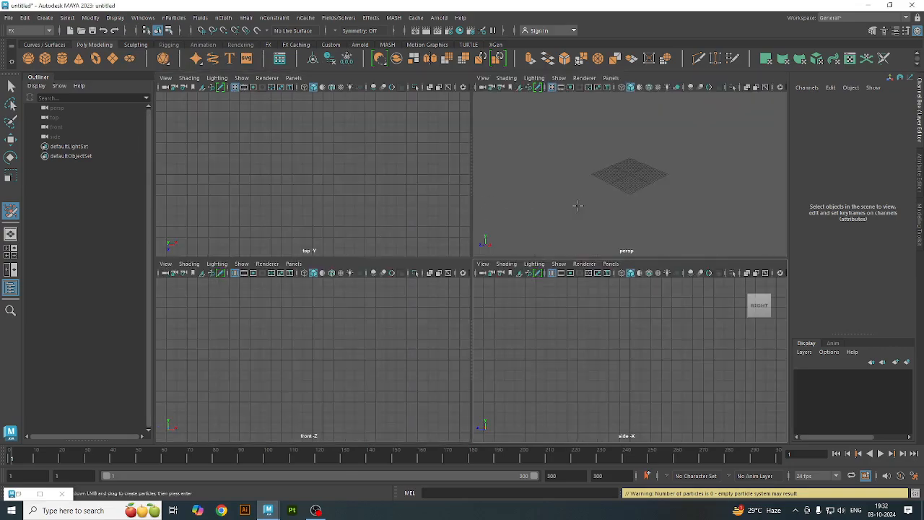
{"action": "key", "text": "space"}
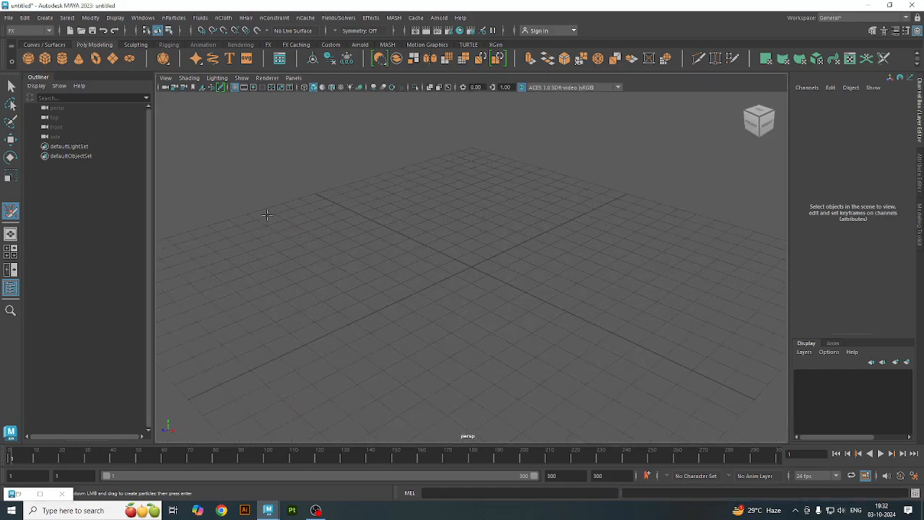
Sketch a wide, scattered loop of nParticles around the perspective grid and create the particle object.
{"action": "left_click", "coordinate": [289, 303]}
{"action": "mouse_move", "coordinate": [290, 303]}
{"action": "left_mouse_down"}
{"action": "mouse_move", "coordinate": [273, 269]}
{"action": "mouse_move", "coordinate": [348, 251]}
{"action": "mouse_move", "coordinate": [374, 329]}
{"action": "mouse_move", "coordinate": [450, 372]}
{"action": "mouse_move", "coordinate": [540, 332]}
{"action": "mouse_move", "coordinate": [610, 284]}
{"action": "mouse_move", "coordinate": [708, 282]}
{"action": "mouse_move", "coordinate": [714, 216]}
{"action": "mouse_move", "coordinate": [535, 200]}
{"action": "mouse_move", "coordinate": [448, 169]}
{"action": "mouse_move", "coordinate": [287, 157]}
{"action": "mouse_move", "coordinate": [248, 219]}
{"action": "mouse_move", "coordinate": [406, 156]}
{"action": "left_mouse_up"}
{"action": "key", "text": "ctrl+z"}
{"action": "key", "text": "Return"}
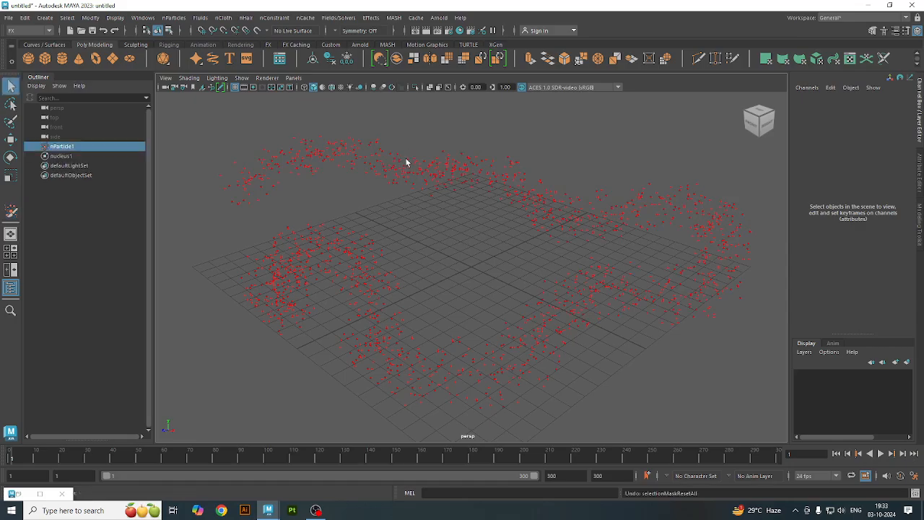
Delete the sketched nParticle object and its nucleus solver, and close the leftover Tool Settings window.
{"action": "key", "text": "Delete"}
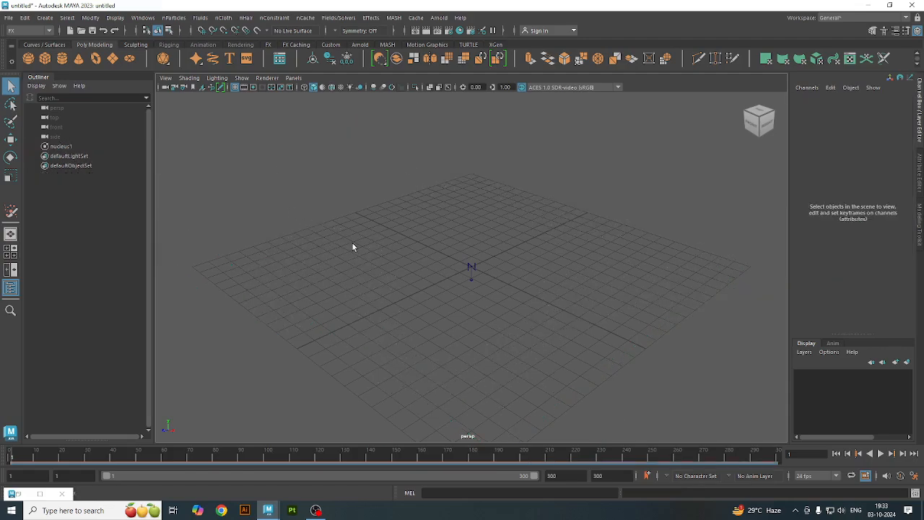
{"action": "left_click", "coordinate": [41, 493]}
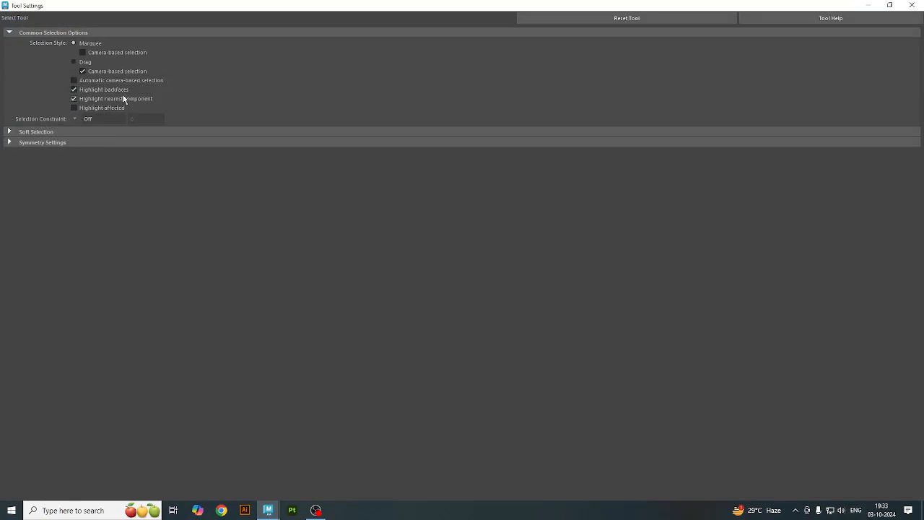
{"action": "left_click", "coordinate": [889, 5]}
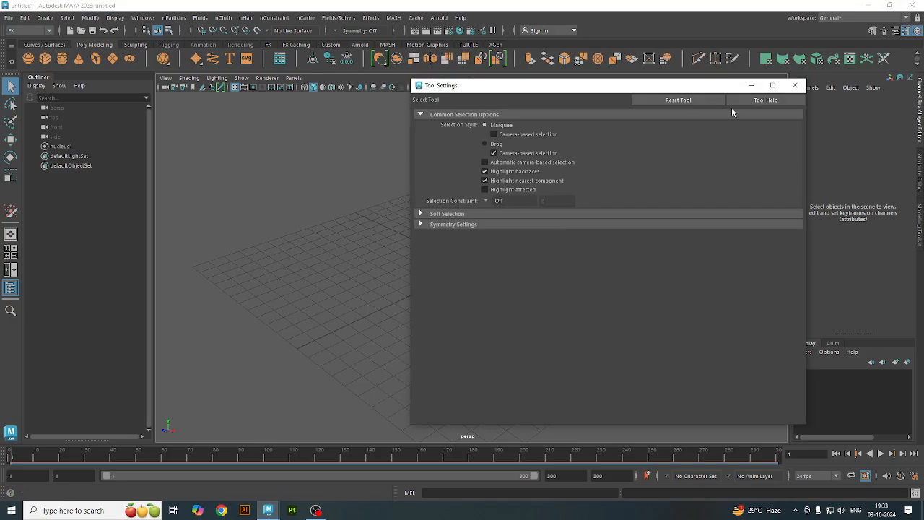
{"action": "left_click", "coordinate": [794, 88]}
{"action": "left_click", "coordinate": [795, 88]}
{"action": "left_click_drag", "start_coordinate": [433, 243], "coordinate": [477, 303]}
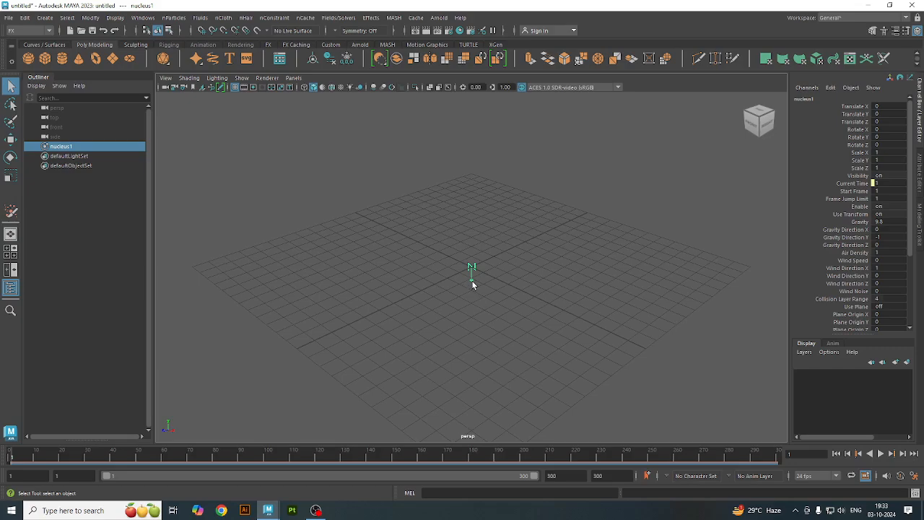
{"action": "key", "text": "Delete"}
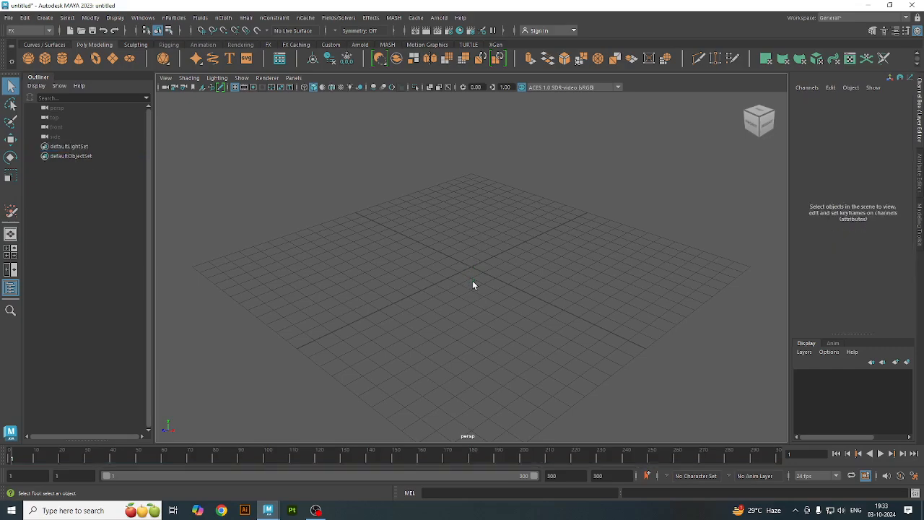
Reopen the nParticle Tool's options, set the maximum radius to 0.25, and put the settings window away.
{"action": "left_click", "coordinate": [171, 19]}
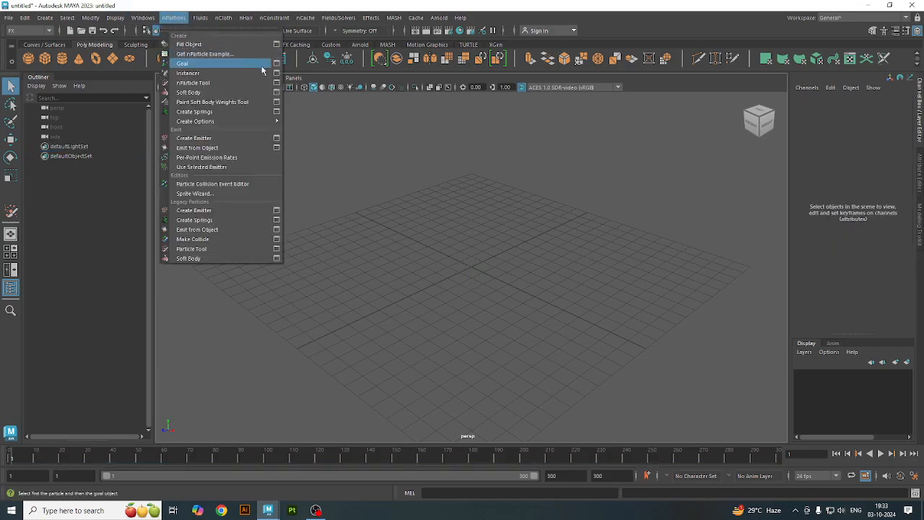
{"action": "left_click", "coordinate": [277, 83]}
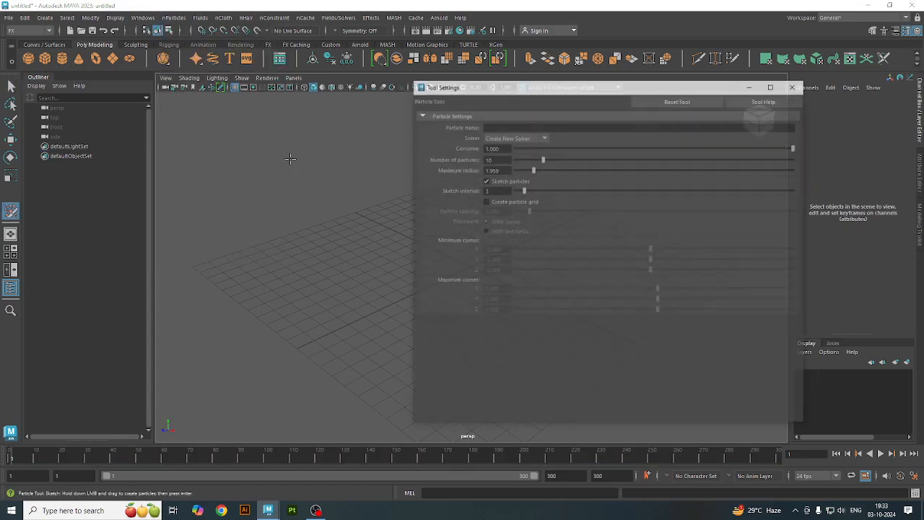
{"action": "double_click", "coordinate": [509, 169]}
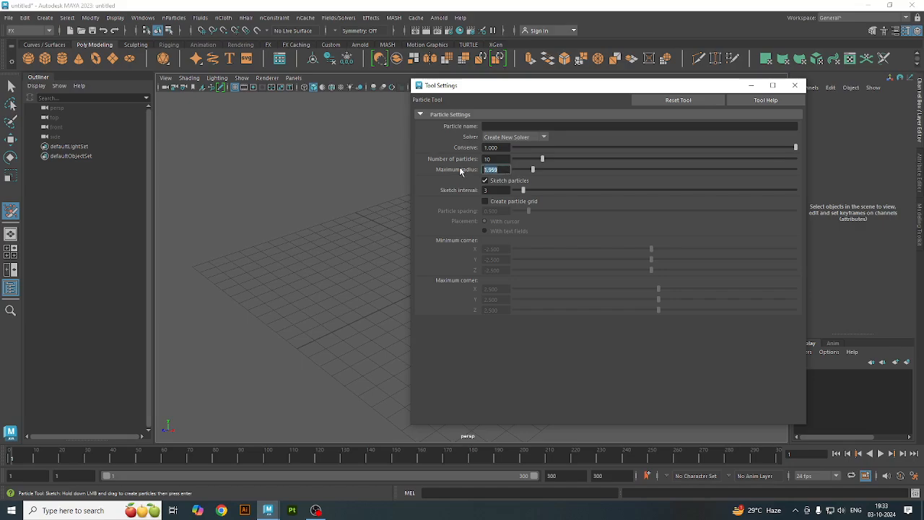
{"action": "type", "text": "1"}
{"action": "type", "text": "25"}
{"action": "left_click", "coordinate": [499, 158]}
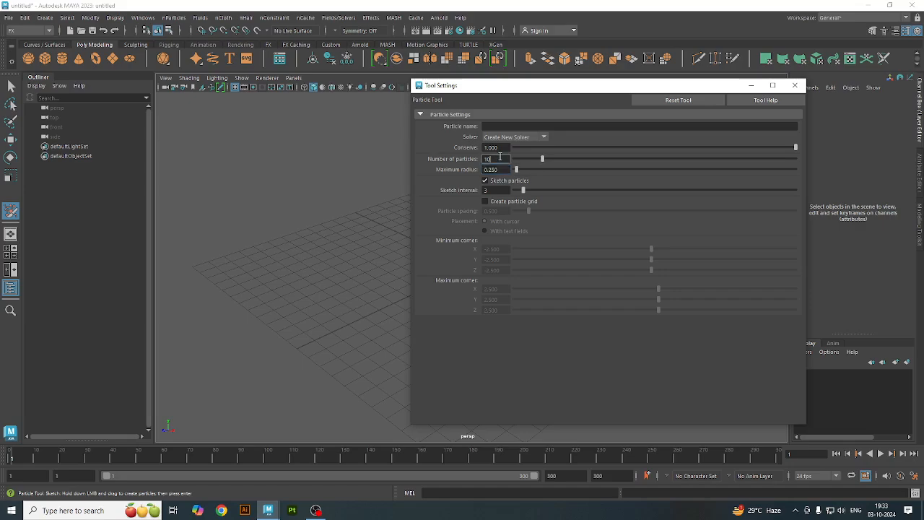
{"action": "left_click", "coordinate": [750, 85]}
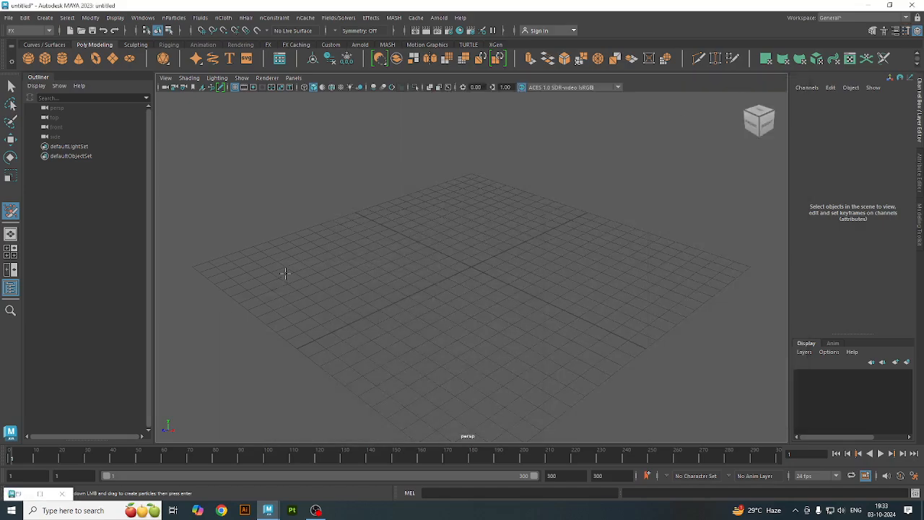
Sketch a narrow, winding trail of nParticles across the perspective grid and create the particle object.
{"action": "mouse_move", "coordinate": [429, 391]}
{"action": "left_mouse_down"}
{"action": "mouse_move", "coordinate": [404, 376]}
{"action": "mouse_move", "coordinate": [389, 347]}
{"action": "mouse_move", "coordinate": [400, 328]}
{"action": "mouse_move", "coordinate": [498, 324]}
{"action": "mouse_move", "coordinate": [647, 278]}
{"action": "mouse_move", "coordinate": [622, 263]}
{"action": "mouse_move", "coordinate": [599, 265]}
{"action": "mouse_move", "coordinate": [521, 293]}
{"action": "mouse_move", "coordinate": [434, 290]}
{"action": "mouse_move", "coordinate": [392, 302]}
{"action": "mouse_move", "coordinate": [419, 262]}
{"action": "mouse_move", "coordinate": [525, 242]}
{"action": "mouse_move", "coordinate": [509, 212]}
{"action": "mouse_move", "coordinate": [402, 256]}
{"action": "mouse_move", "coordinate": [383, 241]}
{"action": "mouse_move", "coordinate": [346, 250]}
{"action": "mouse_move", "coordinate": [339, 301]}
{"action": "mouse_move", "coordinate": [296, 304]}
{"action": "mouse_move", "coordinate": [292, 340]}
{"action": "mouse_move", "coordinate": [249, 334]}
{"action": "mouse_move", "coordinate": [243, 280]}
{"action": "mouse_move", "coordinate": [290, 246]}
{"action": "mouse_move", "coordinate": [278, 212]}
{"action": "left_mouse_up"}
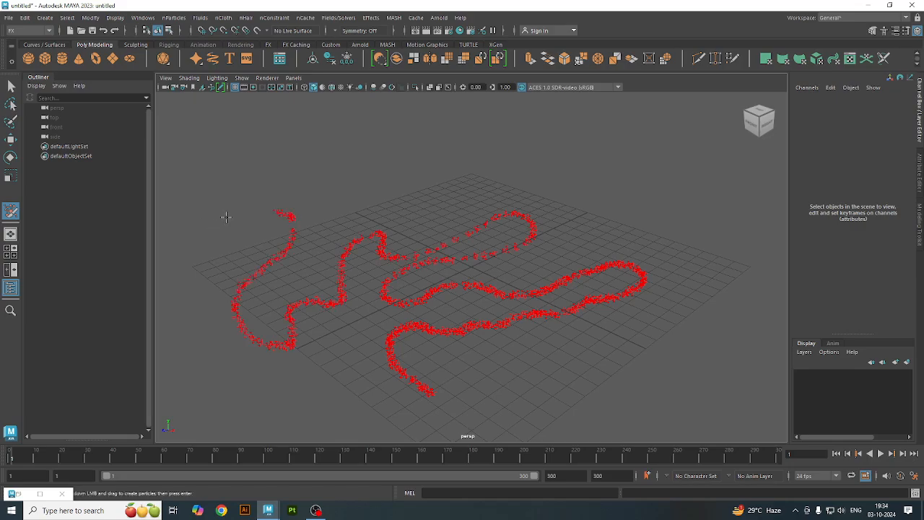
{"action": "key", "text": "Return"}
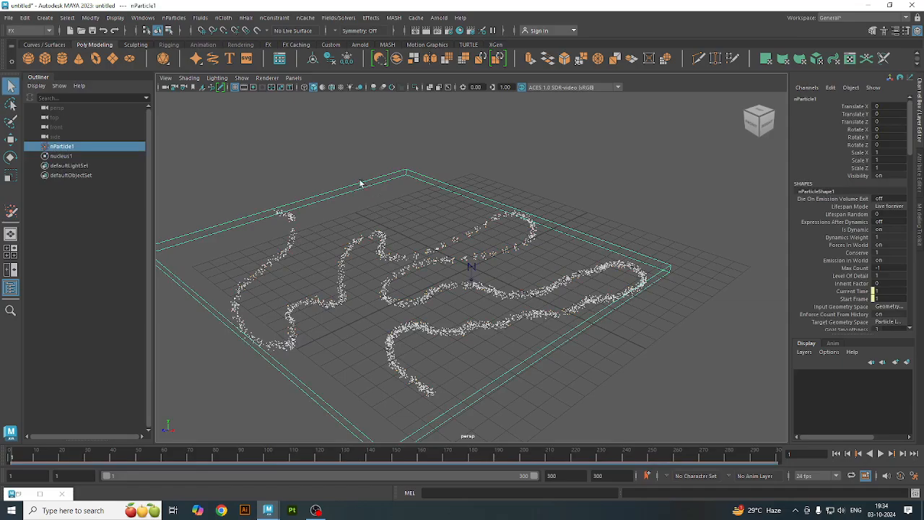
{"action": "left_click_drag", "start_coordinate": [358, 217], "coordinate": [394, 240], "text": "alt"}
{"action": "left_click_drag", "start_coordinate": [370, 240], "coordinate": [401, 241], "text": "alt"}
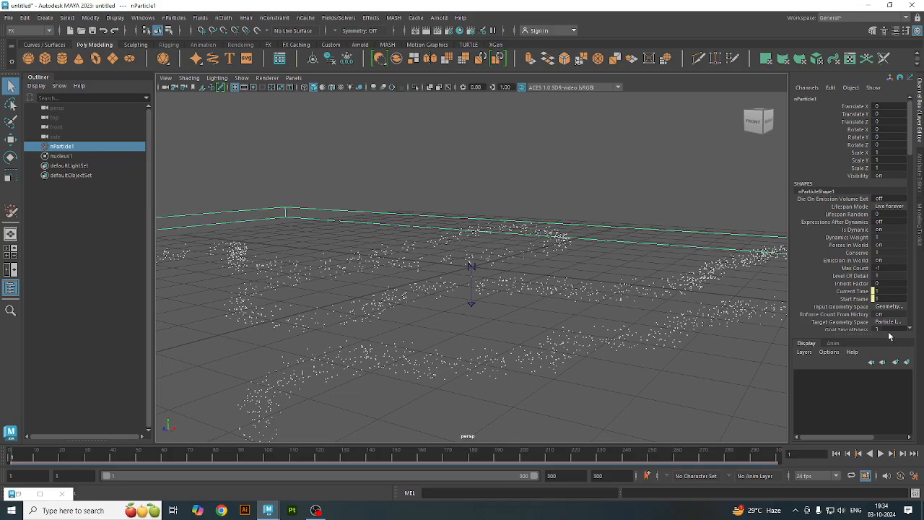
Look through the nParticle shape's attributes, including its collision, viscosity, radius and opacity settings.
{"action": "scroll", "coordinate": [850, 252], "scroll_direction": "down", "scroll_amount": 8}
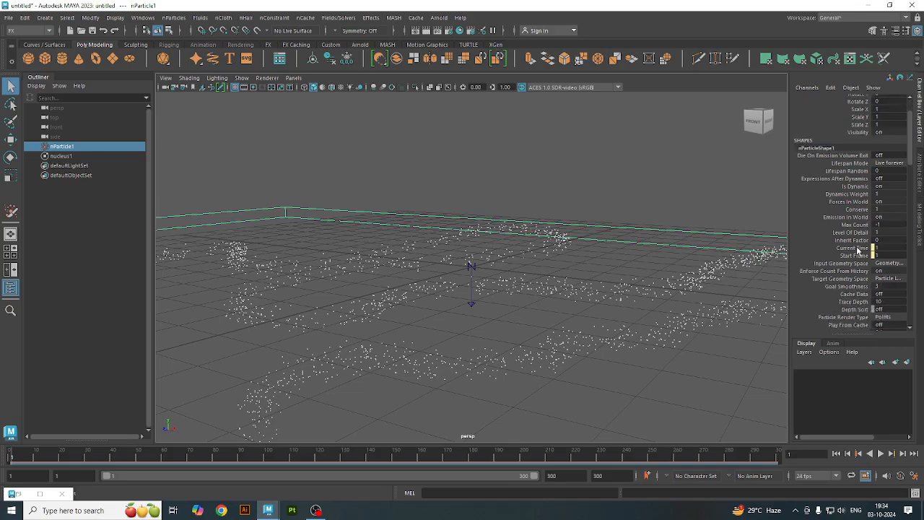
{"action": "scroll", "coordinate": [857, 251], "scroll_direction": "down", "scroll_amount": 10}
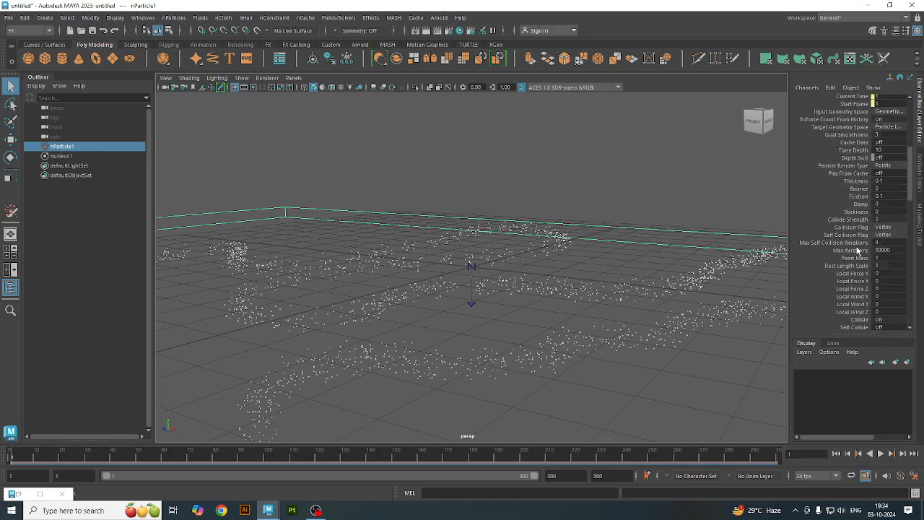
{"action": "scroll", "coordinate": [858, 250], "scroll_direction": "down", "scroll_amount": 10}
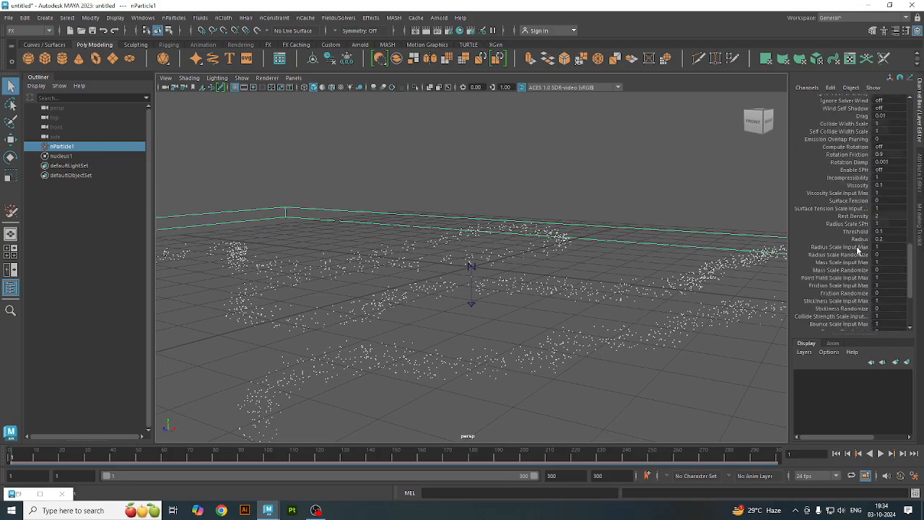
{"action": "scroll", "coordinate": [859, 250], "scroll_direction": "up", "scroll_amount": 4}
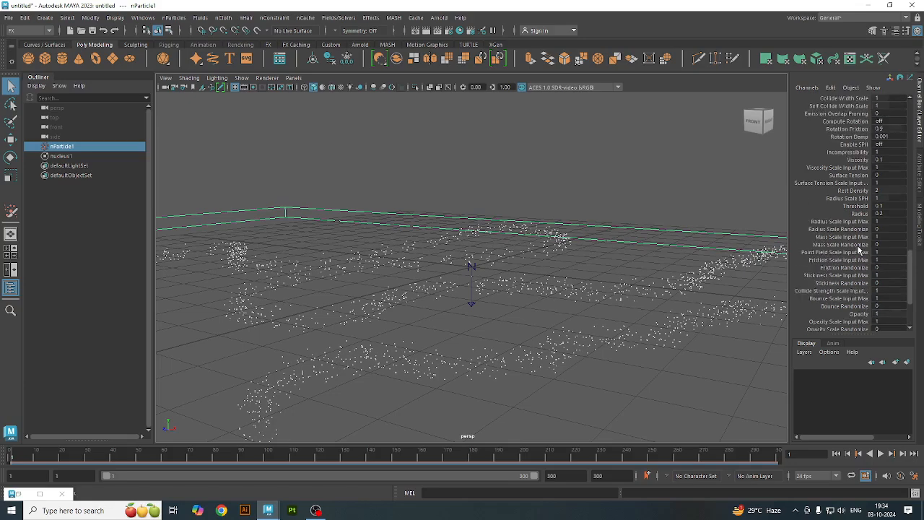
{"action": "scroll", "coordinate": [859, 251], "scroll_direction": "up", "scroll_amount": 12}
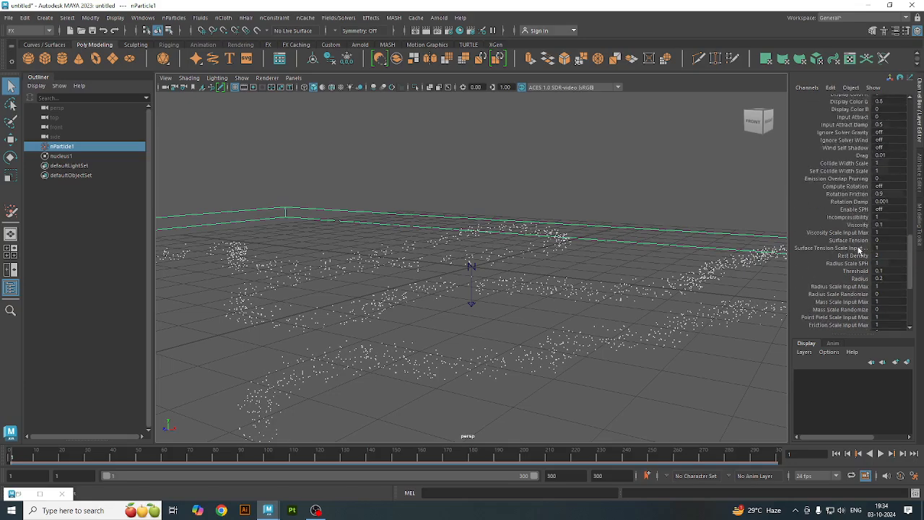
{"action": "scroll", "coordinate": [857, 249], "scroll_direction": "up", "scroll_amount": 6}
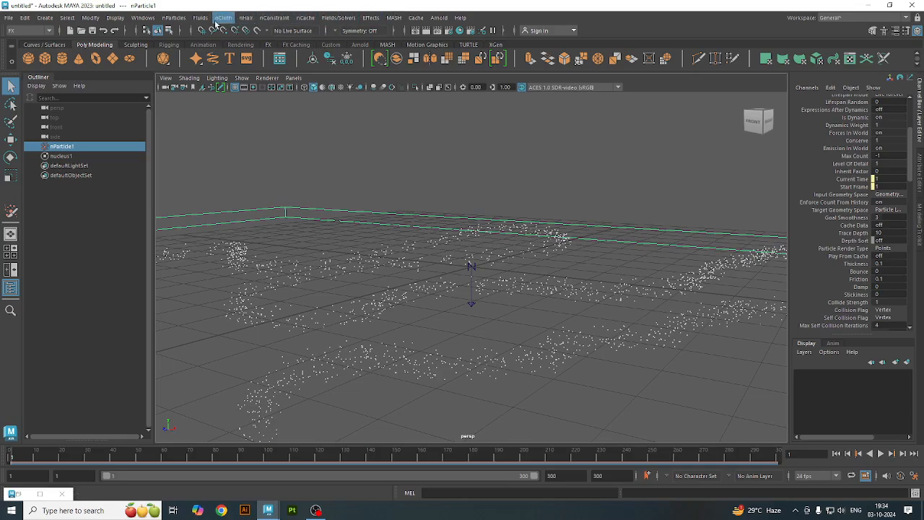
Create a turbulence field named "W!" on the selected nParticles with the noise level set to 6.
{"action": "left_click", "coordinate": [365, 20]}
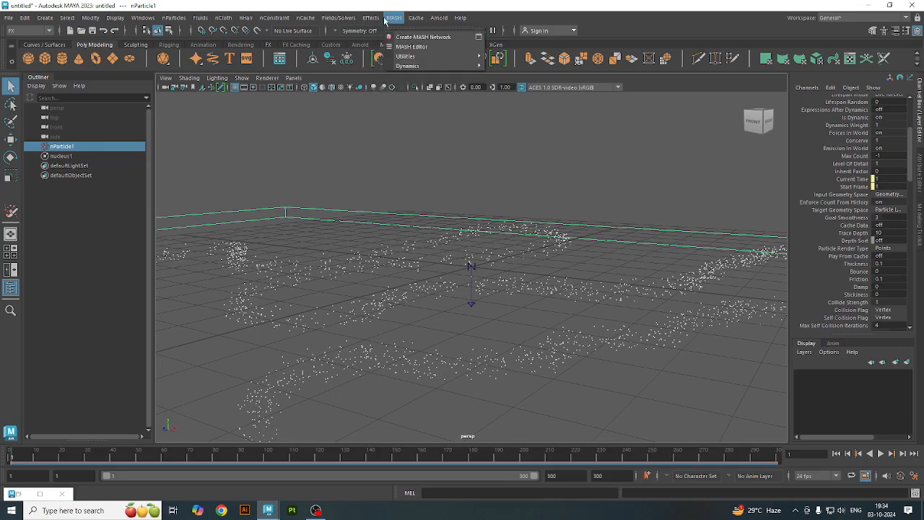
{"action": "mouse_move", "coordinate": [329, 20]}
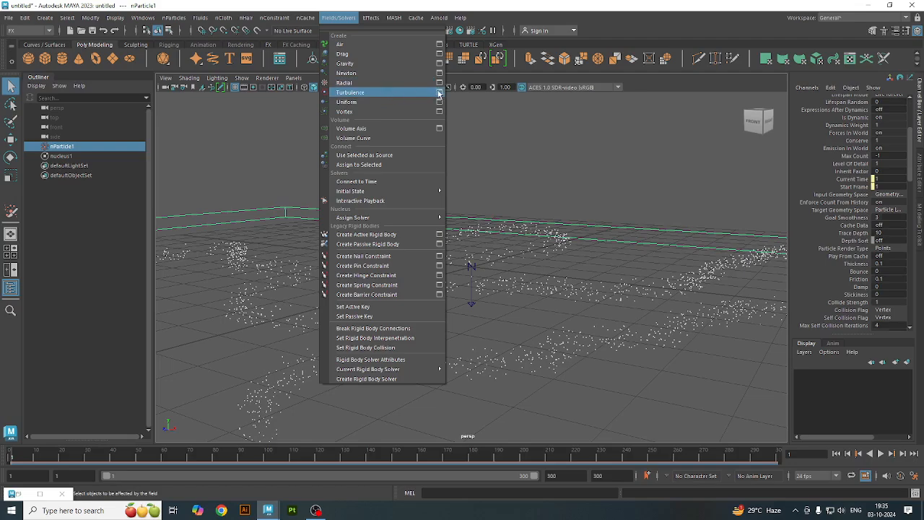
{"action": "left_click", "coordinate": [438, 92]}
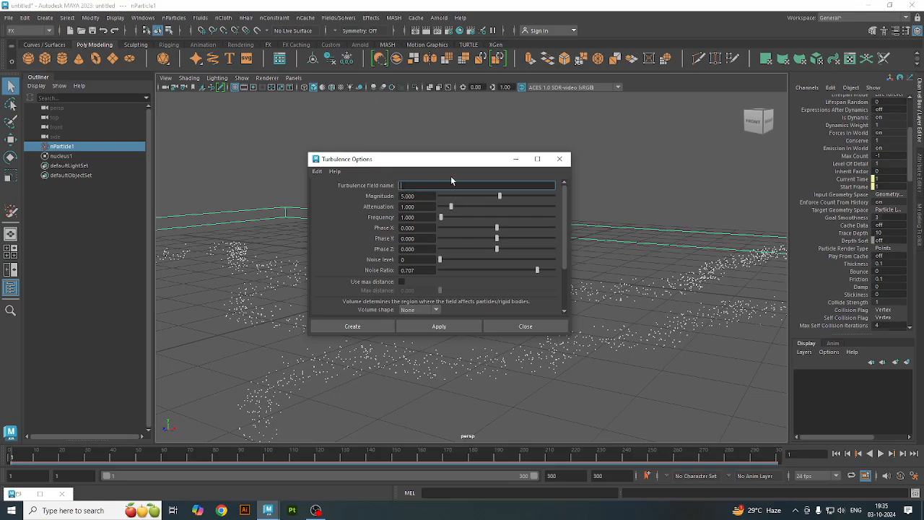
{"action": "type", "text": "W"}
{"action": "left_click", "coordinate": [401, 282]}
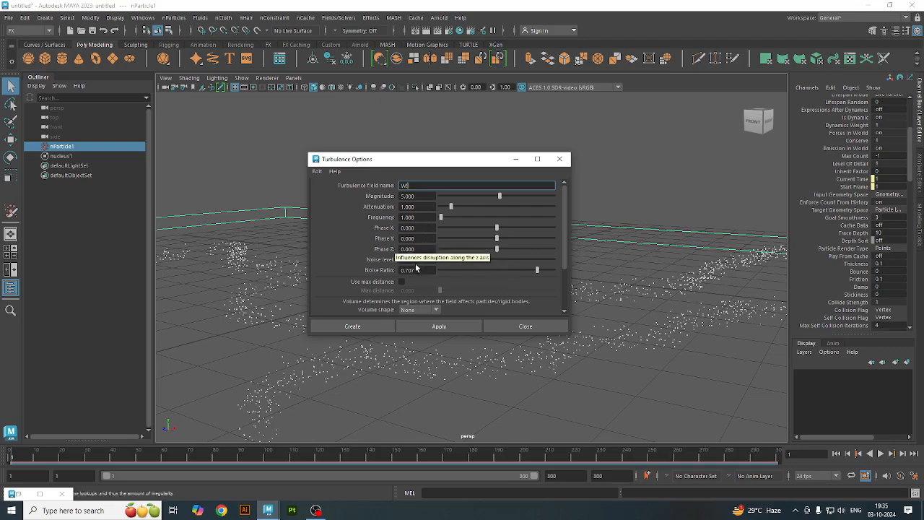
{"action": "left_click_drag", "start_coordinate": [440, 260], "coordinate": [448, 261]}
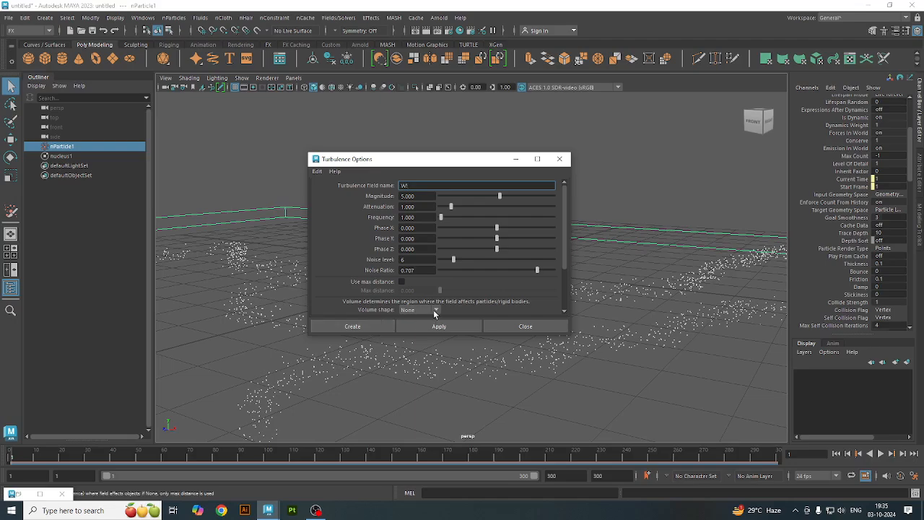
{"action": "left_click", "coordinate": [372, 325]}
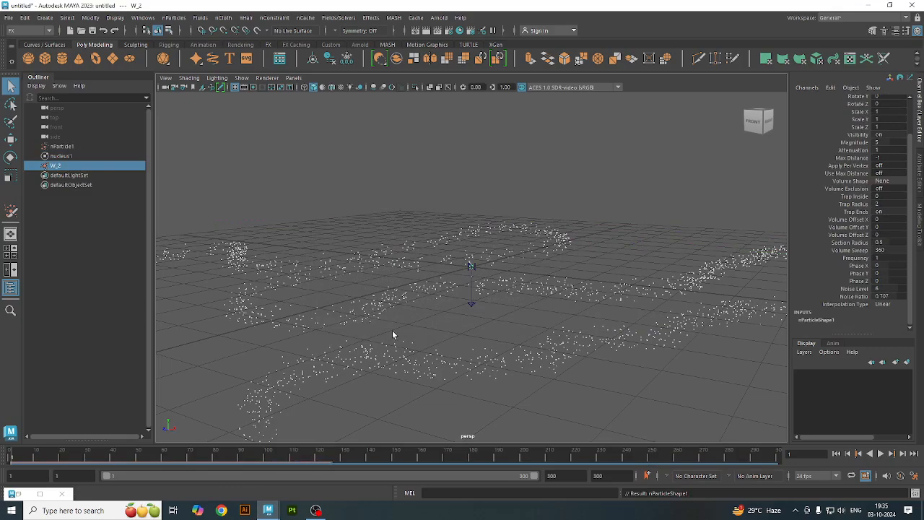
Play the simulation several times to watch how the nParticles move, rewinding to the start frame after each run.
{"action": "left_click", "coordinate": [879, 453]}
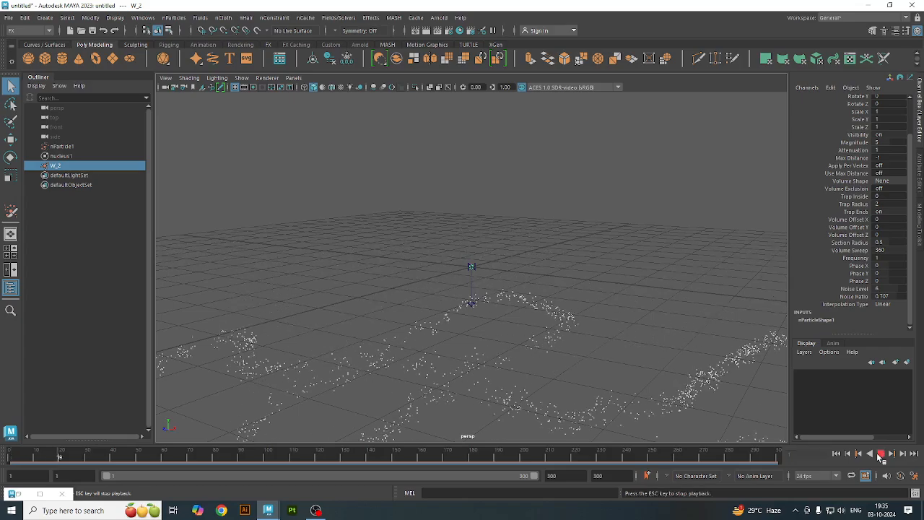
{"action": "left_click", "coordinate": [835, 453]}
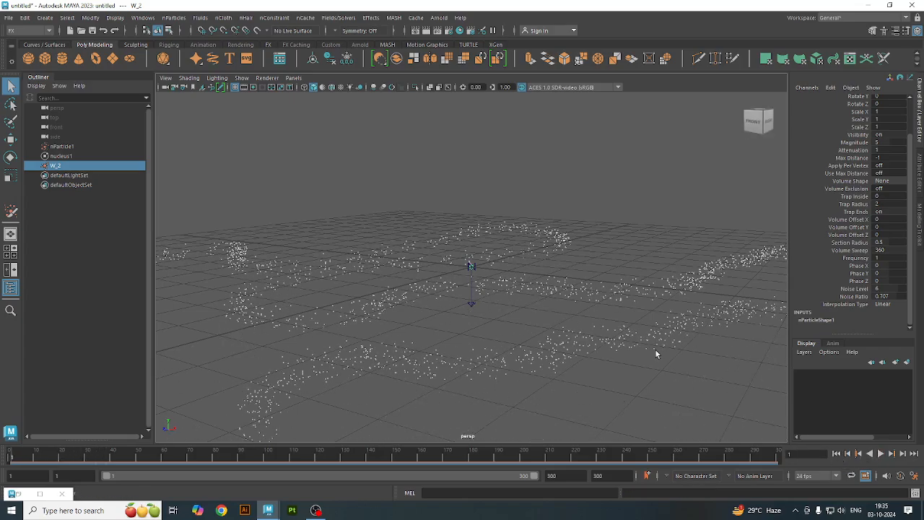
{"action": "left_click", "coordinate": [880, 453]}
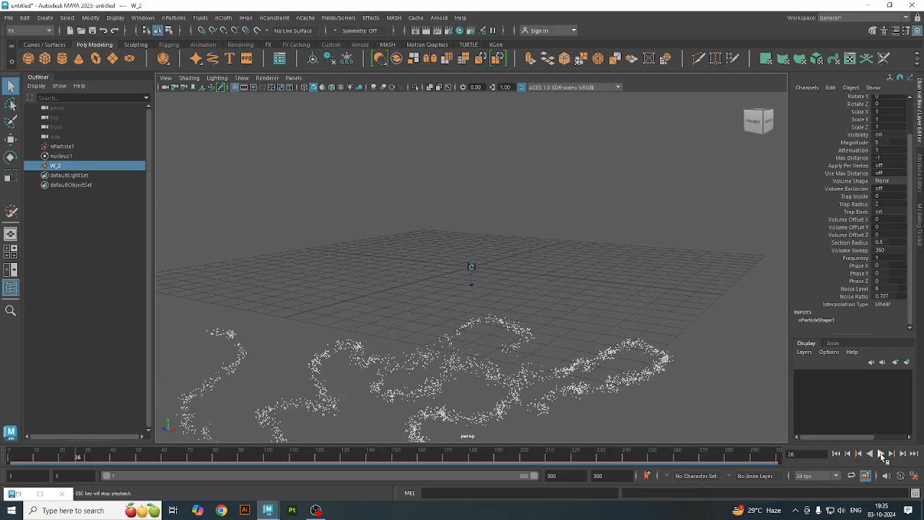
{"action": "left_click", "coordinate": [835, 454]}
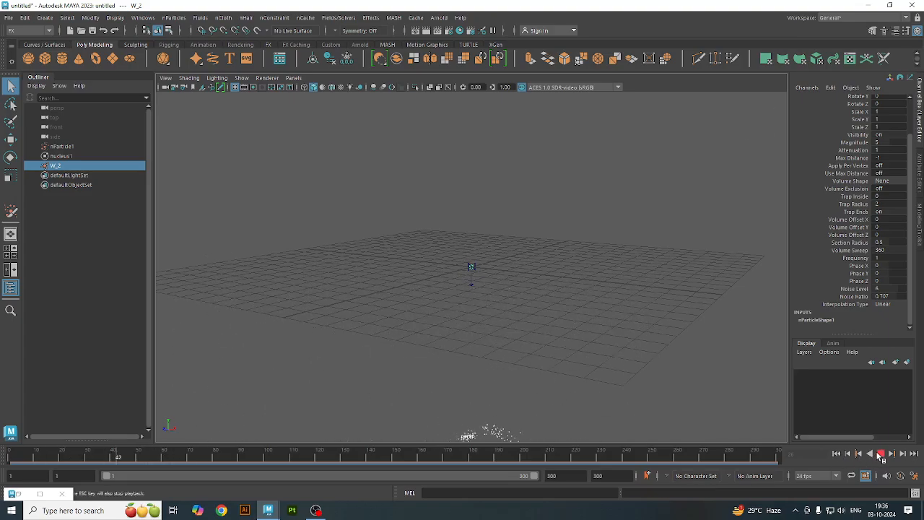
{"action": "left_click", "coordinate": [879, 453]}
{"action": "left_click", "coordinate": [837, 454]}
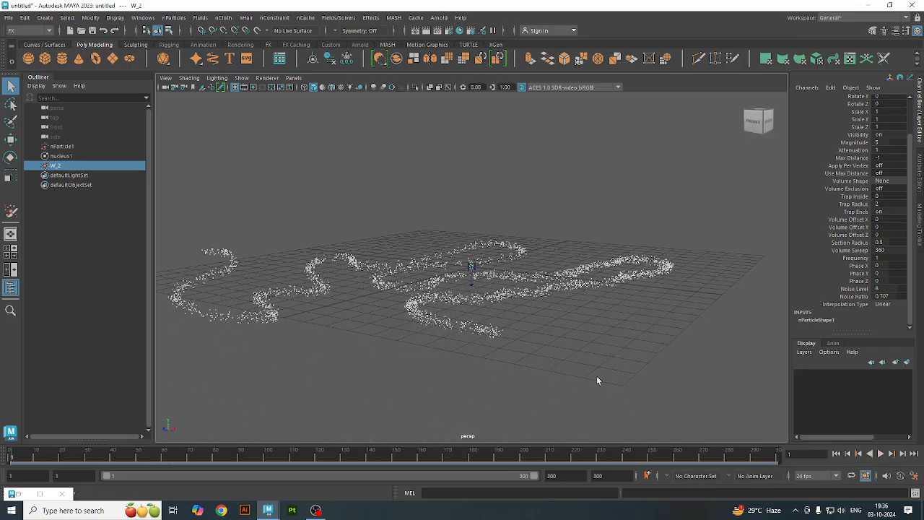
Undo the turbulence field and the sketched nParticle trail, back to an empty scene.
{"action": "key", "text": "ctrl+z"}
{"action": "key", "text": "ctrl+z"}
{"action": "key", "text": "ctrl+z"}
{"action": "key", "text": "ctrl+z"}
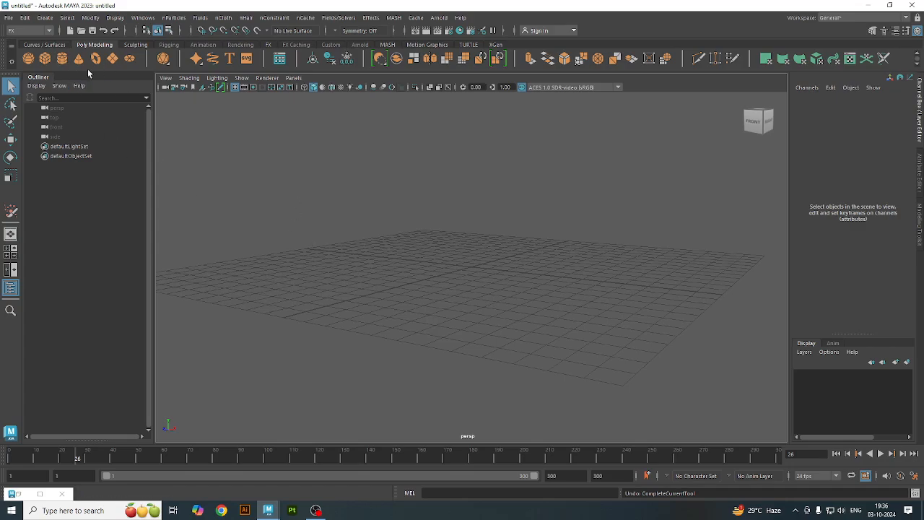
Create a polygon plane and scale it uniformly to about 33.14 so that it extends beyond the grid.
{"action": "left_click", "coordinate": [129, 59]}
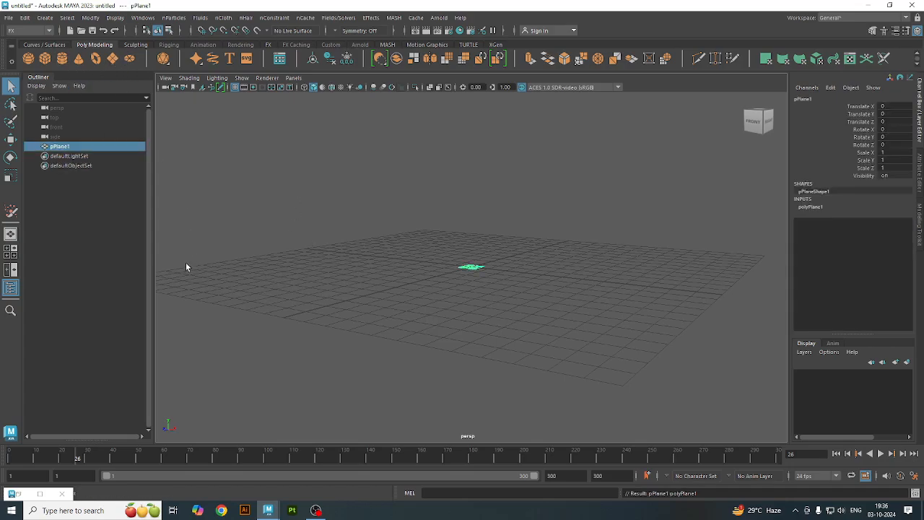
{"action": "left_click", "coordinate": [10, 176]}
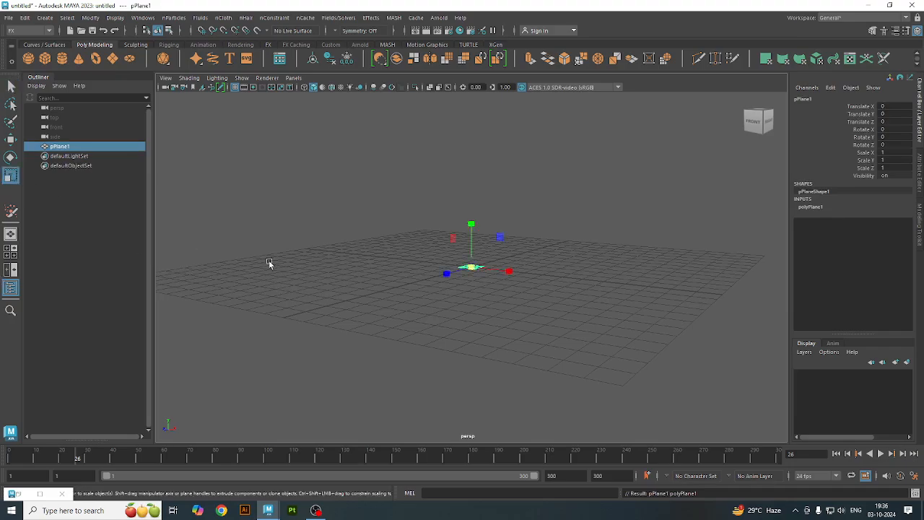
{"action": "left_click_drag", "start_coordinate": [473, 267], "coordinate": [921, 97]}
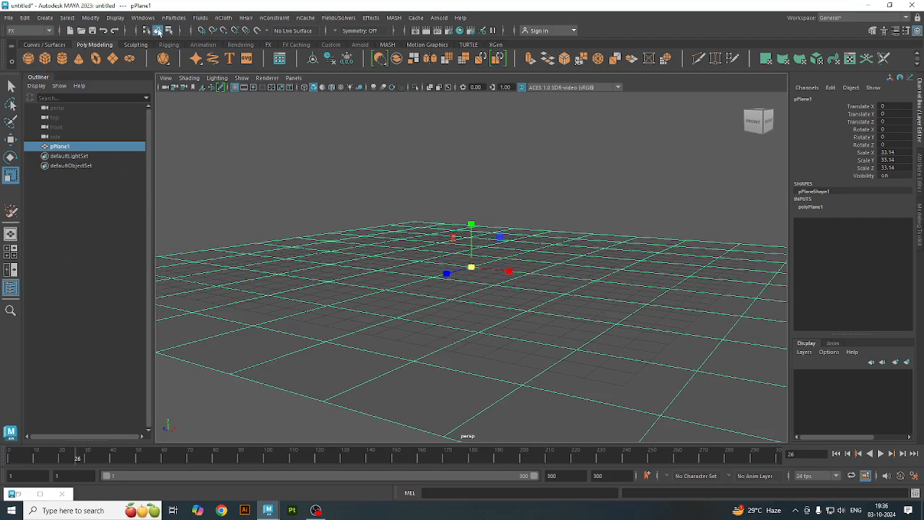
Activate the nParticle Tool through its options, keep the existing sketch settings, and minimize the settings window.
{"action": "left_click", "coordinate": [165, 18]}
{"action": "mouse_move", "coordinate": [140, 22]}
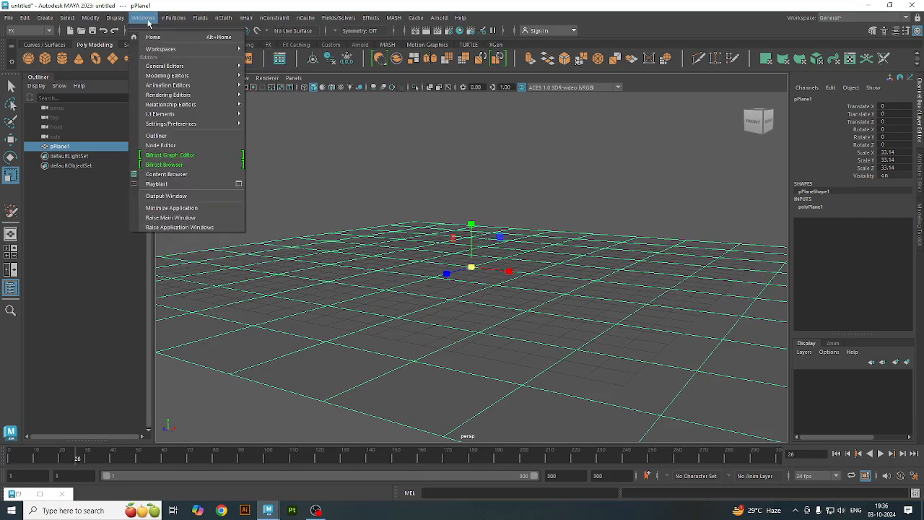
{"action": "mouse_move", "coordinate": [168, 19]}
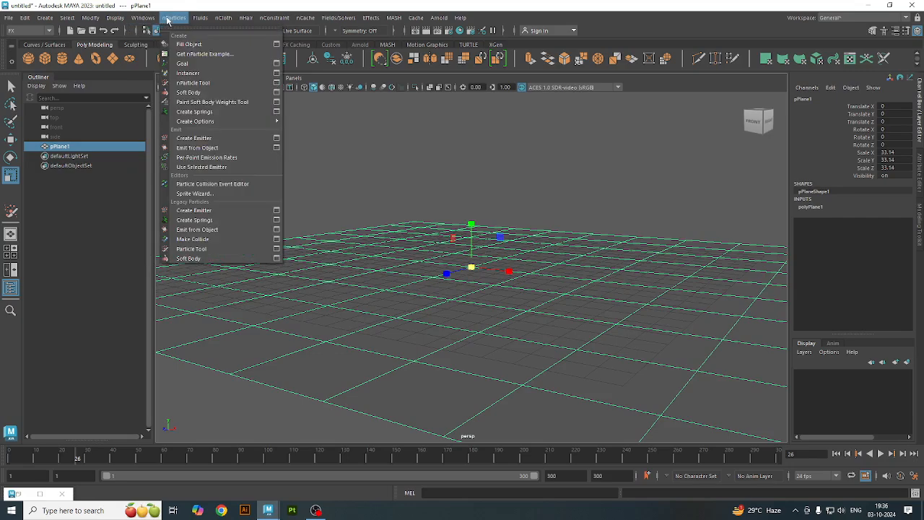
{"action": "left_click", "coordinate": [276, 83]}
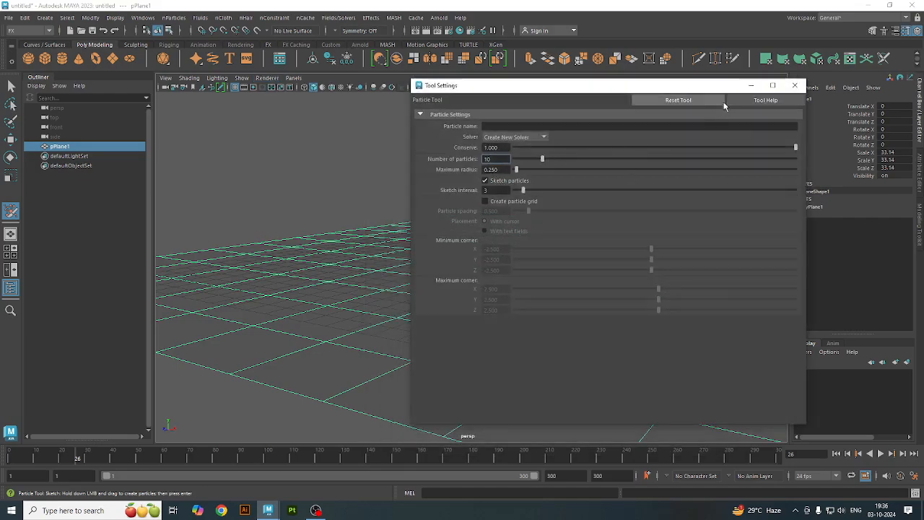
{"action": "left_click", "coordinate": [794, 85]}
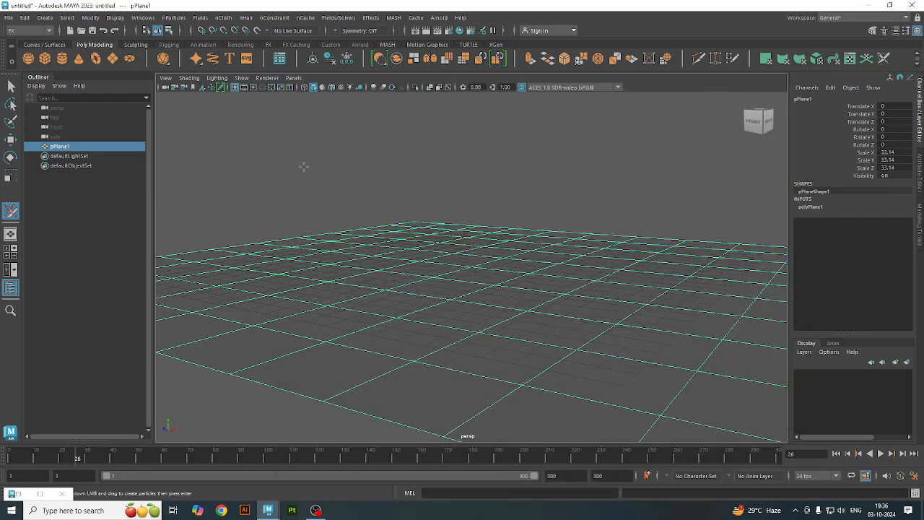
{"action": "left_click_drag", "start_coordinate": [309, 186], "coordinate": [303, 225], "text": "alt"}
{"action": "left_click", "coordinate": [172, 18]}
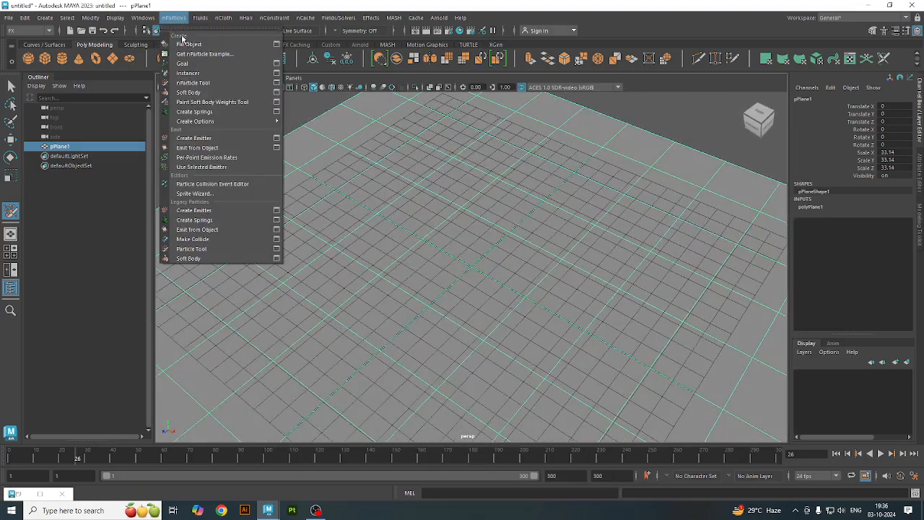
{"action": "left_click", "coordinate": [276, 82]}
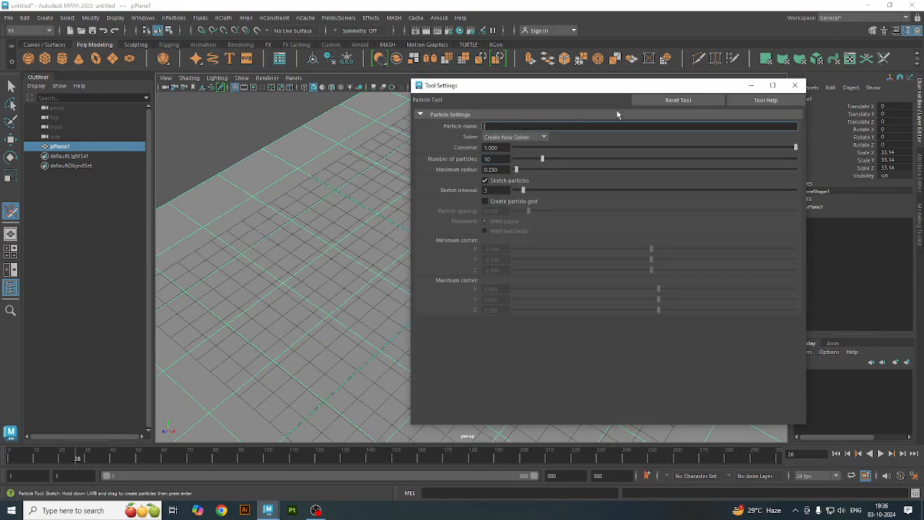
{"action": "left_click", "coordinate": [751, 85]}
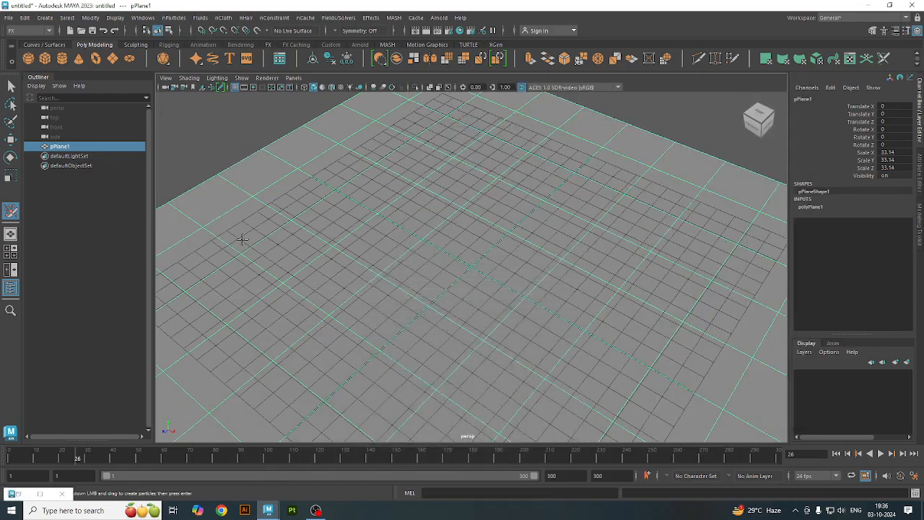
Deselect the plane, sketch a long looping trail of nParticles across it, and create the particle object.
{"action": "left_click", "coordinate": [104, 233]}
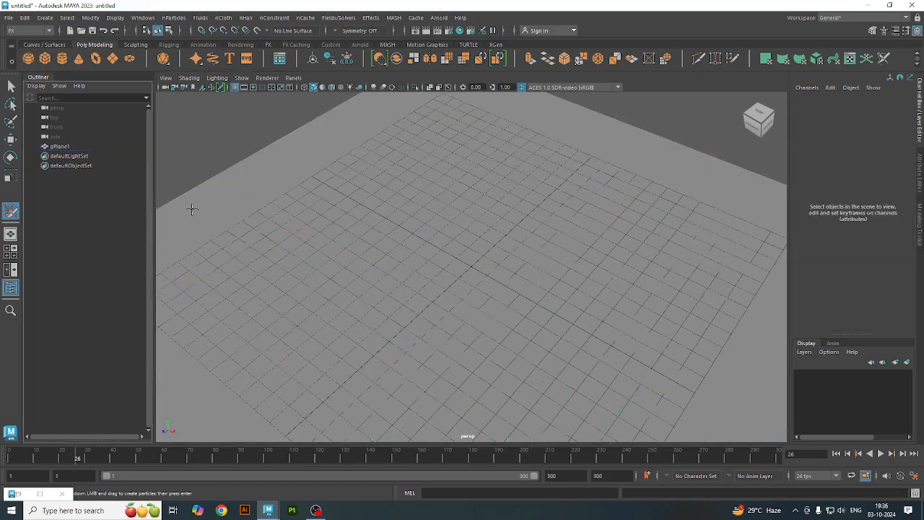
{"action": "mouse_move", "coordinate": [349, 234]}
{"action": "left_mouse_down"}
{"action": "mouse_move", "coordinate": [392, 325]}
{"action": "mouse_move", "coordinate": [570, 306]}
{"action": "mouse_move", "coordinate": [715, 274]}
{"action": "mouse_move", "coordinate": [538, 254]}
{"action": "mouse_move", "coordinate": [555, 274]}
{"action": "mouse_move", "coordinate": [449, 283]}
{"action": "mouse_move", "coordinate": [511, 148]}
{"action": "mouse_move", "coordinate": [452, 174]}
{"action": "mouse_move", "coordinate": [411, 177]}
{"action": "mouse_move", "coordinate": [423, 140]}
{"action": "mouse_move", "coordinate": [325, 213]}
{"action": "mouse_move", "coordinate": [316, 200]}
{"action": "mouse_move", "coordinate": [262, 295]}
{"action": "mouse_move", "coordinate": [296, 373]}
{"action": "mouse_move", "coordinate": [467, 410]}
{"action": "mouse_move", "coordinate": [602, 407]}
{"action": "mouse_move", "coordinate": [702, 310]}
{"action": "mouse_move", "coordinate": [611, 193]}
{"action": "mouse_move", "coordinate": [445, 268]}
{"action": "left_mouse_up"}
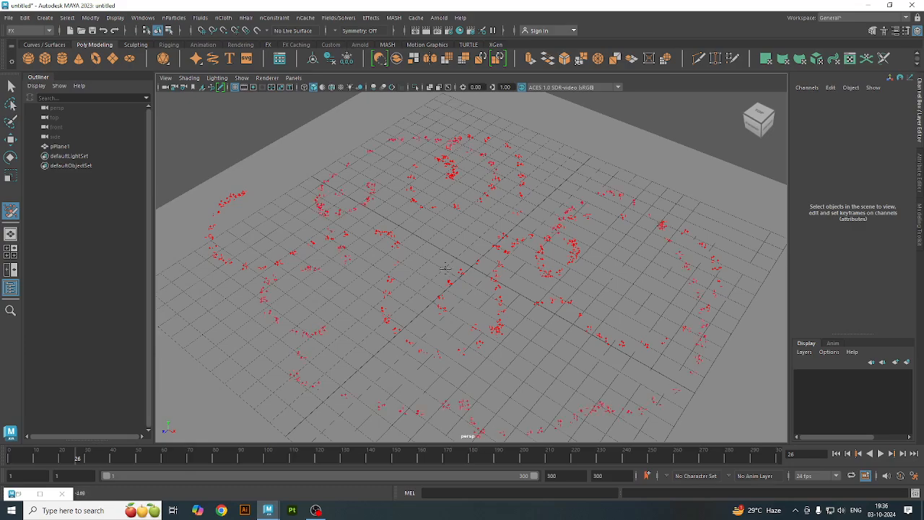
{"action": "key", "text": "Return"}
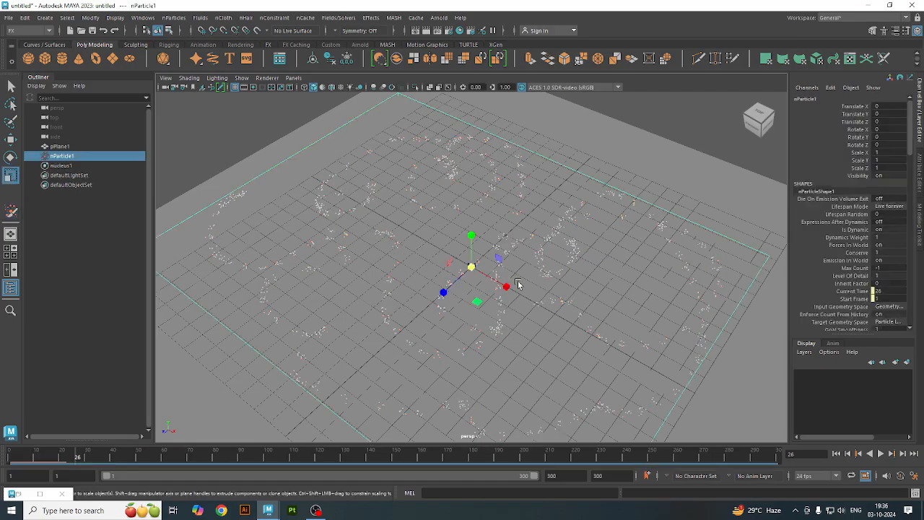
Examine the nParticles' position relative to the plane from a low side angle, selecting the plane and the particles in turn.
{"action": "key", "text": "f"}
{"action": "left_click_drag", "start_coordinate": [464, 271], "coordinate": [481, 260], "text": "alt"}
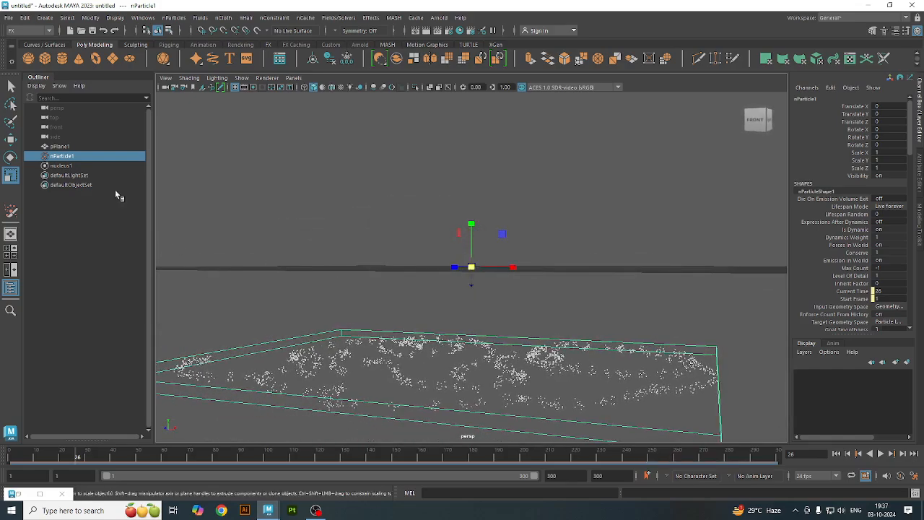
{"action": "left_click", "coordinate": [11, 86]}
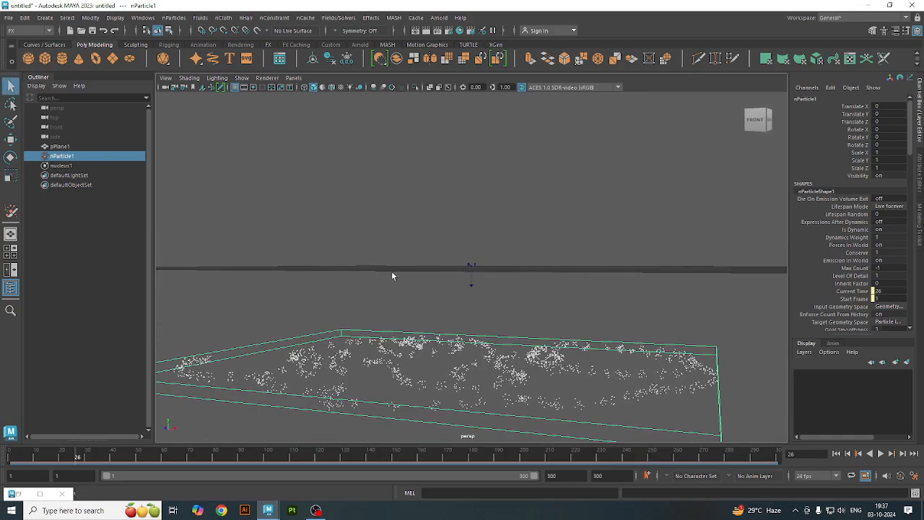
{"action": "left_click", "coordinate": [373, 268]}
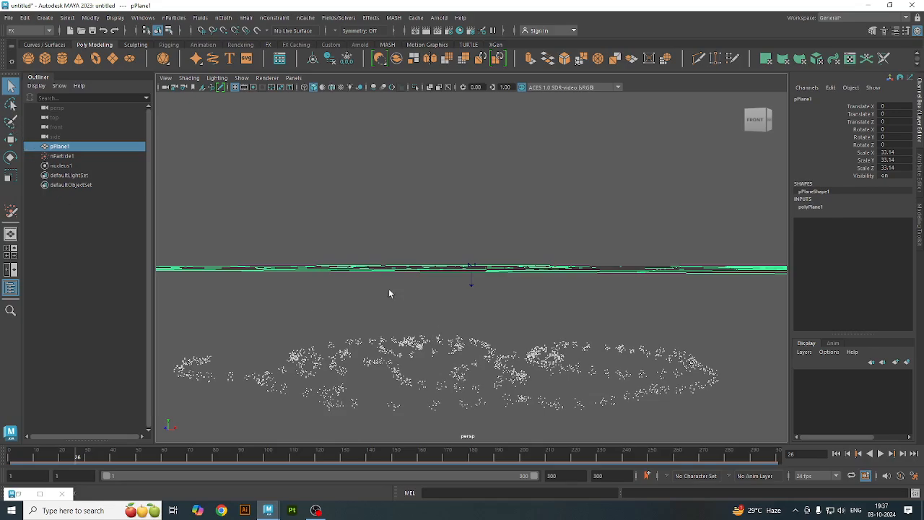
{"action": "left_click", "coordinate": [445, 348]}
{"action": "left_click", "coordinate": [442, 352]}
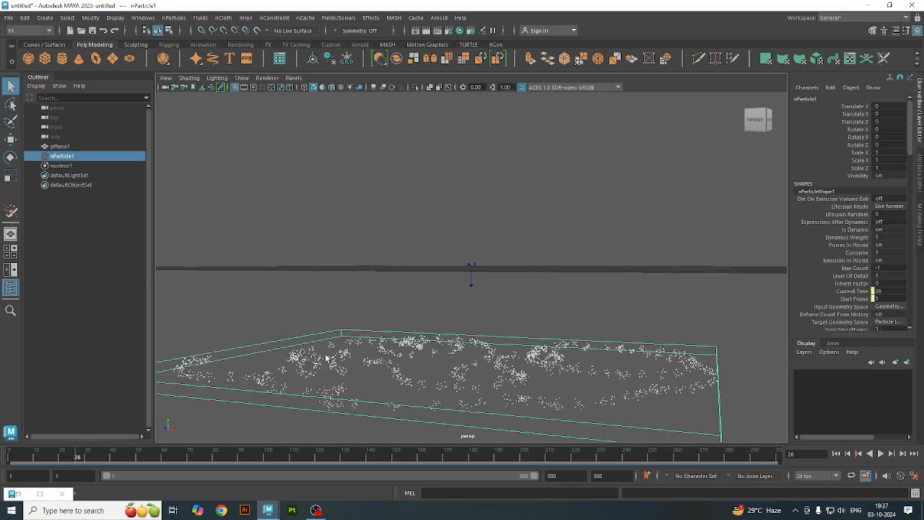
Move the nParticle object above the plane to Translate X about 1.492 and Translate Y about 12.105.
{"action": "left_click", "coordinate": [11, 138]}
{"action": "left_click_drag", "start_coordinate": [474, 248], "coordinate": [476, 108]}
{"action": "scroll", "coordinate": [484, 295], "scroll_direction": "down", "scroll_amount": 5}
{"action": "left_click_drag", "start_coordinate": [494, 293], "coordinate": [493, 320], "text": "alt"}
{"action": "left_click_drag", "start_coordinate": [474, 175], "coordinate": [473, 121]}
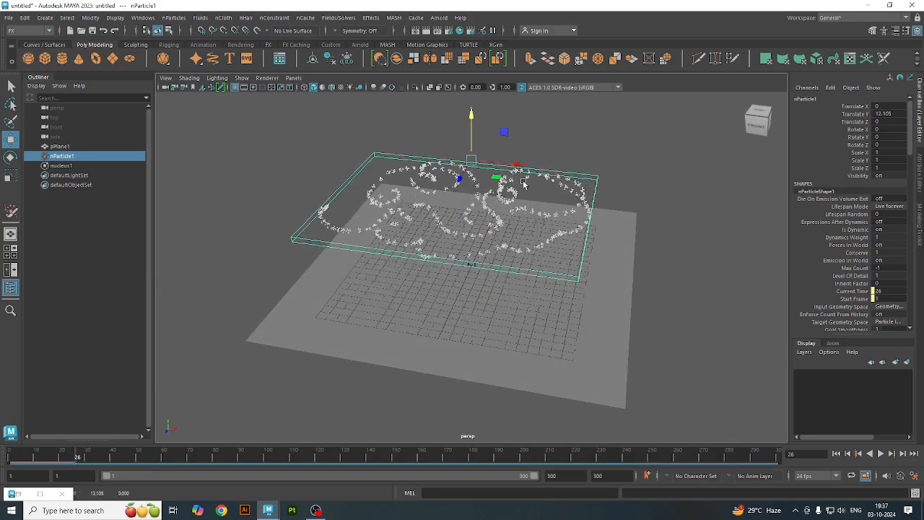
{"action": "left_click_drag", "start_coordinate": [517, 166], "coordinate": [532, 167]}
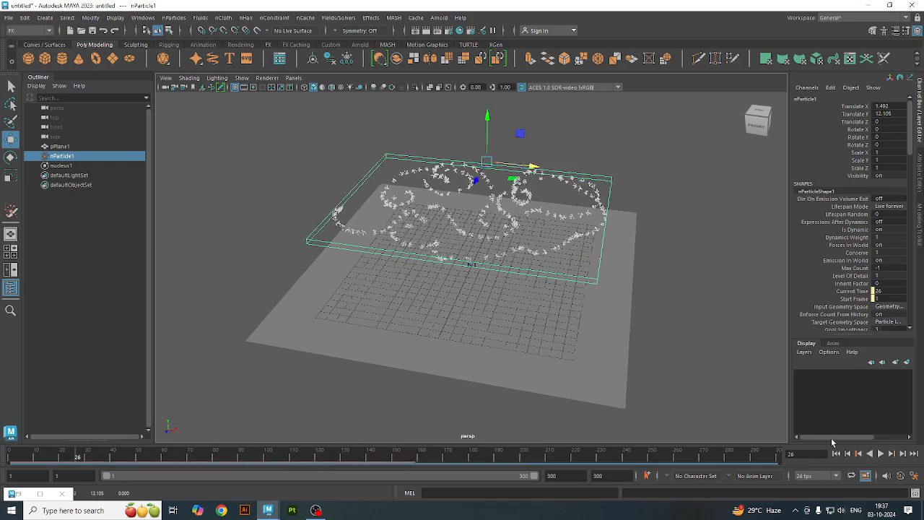
Play the simulation from the first frame to watch the raised nParticles fall towards the plane, and rewind it.
{"action": "left_click", "coordinate": [835, 453]}
{"action": "left_click", "coordinate": [880, 453]}
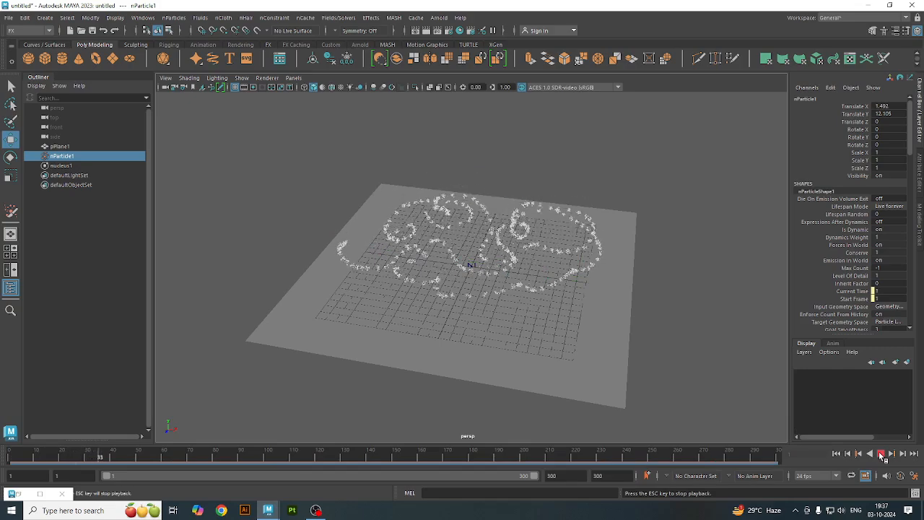
{"action": "left_click", "coordinate": [881, 453]}
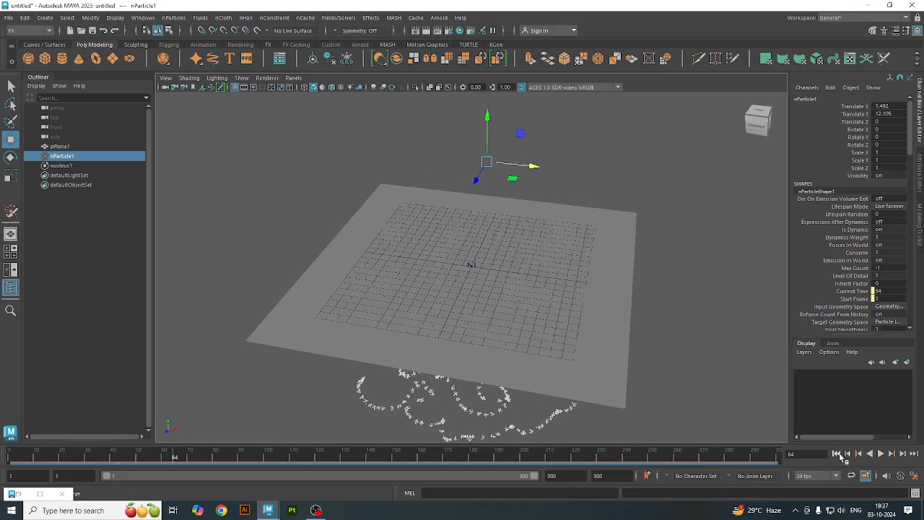
{"action": "left_click", "coordinate": [837, 453]}
Select the plane and the nParticles in turn, and examine the particle shape's collision and force attributes.
{"action": "left_click", "coordinate": [549, 351]}
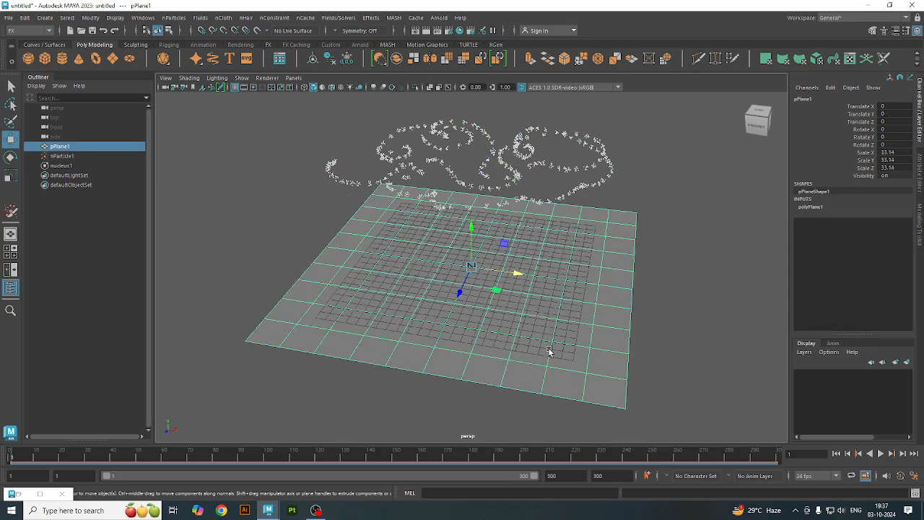
{"action": "left_click", "coordinate": [547, 163]}
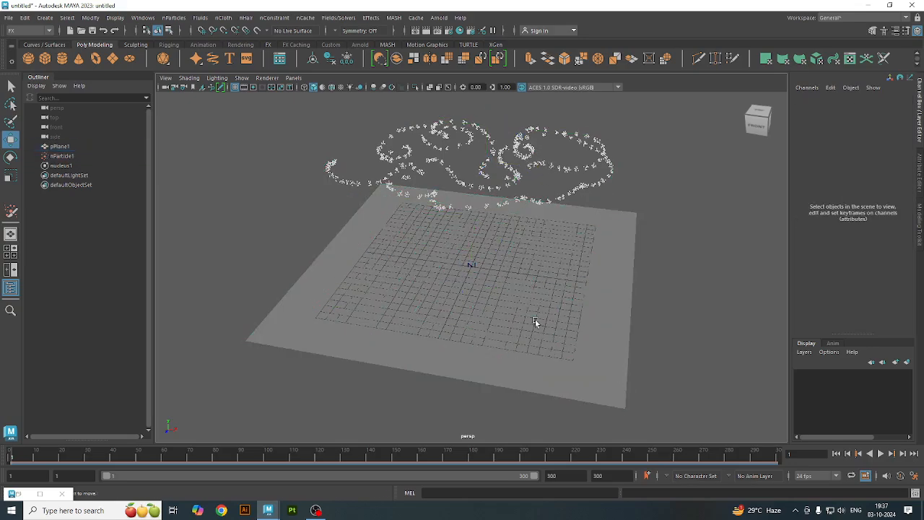
{"action": "left_click", "coordinate": [455, 175]}
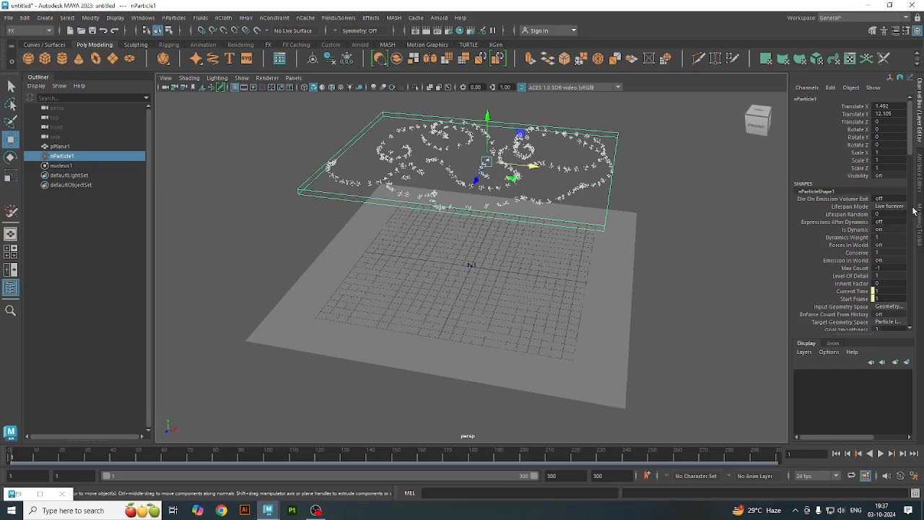
{"action": "scroll", "coordinate": [913, 208], "scroll_direction": "down", "scroll_amount": 3}
{"action": "scroll", "coordinate": [912, 209], "scroll_direction": "down", "scroll_amount": 6}
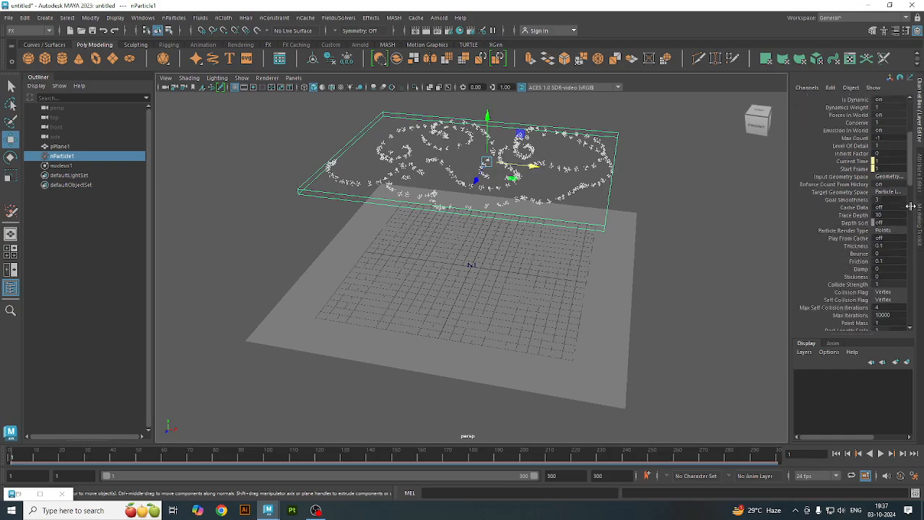
{"action": "scroll", "coordinate": [911, 205], "scroll_direction": "down", "scroll_amount": 3}
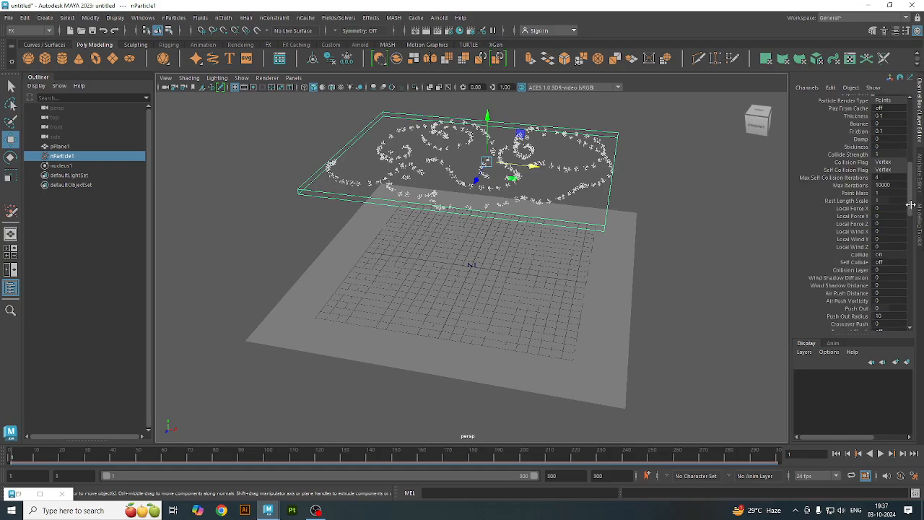
{"action": "scroll", "coordinate": [911, 205], "scroll_direction": "down", "scroll_amount": 3}
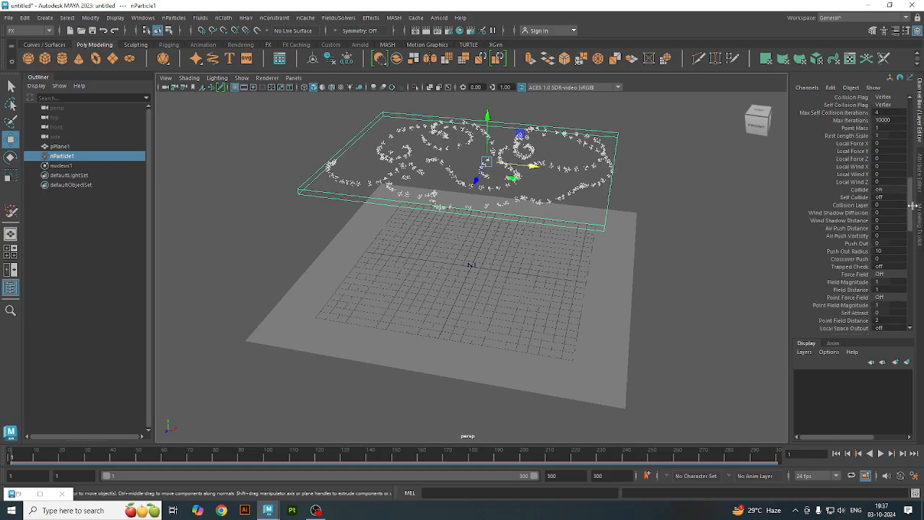
{"action": "scroll", "coordinate": [913, 206], "scroll_direction": "down", "scroll_amount": 3}
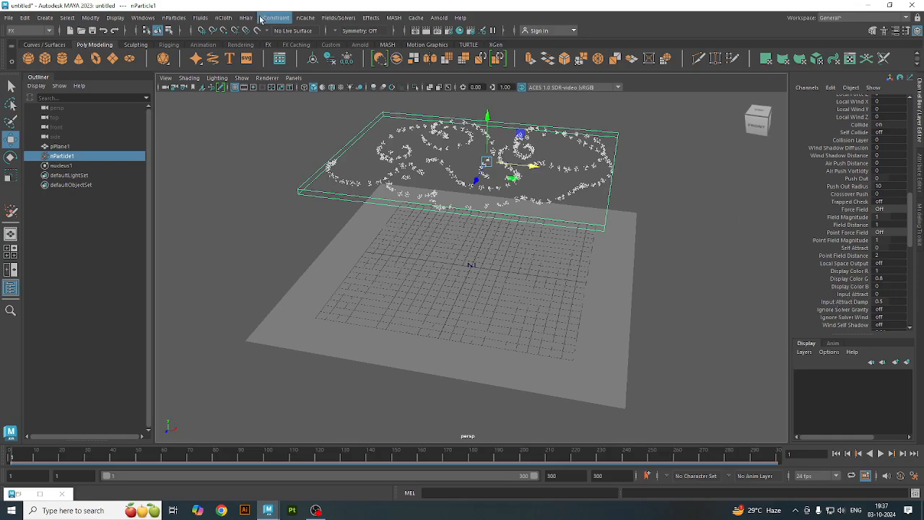
Add an Air field to the selected nParticles and raise it to a height between the plane and the particles.
{"action": "left_click", "coordinate": [370, 18]}
{"action": "mouse_move", "coordinate": [301, 21]}
{"action": "mouse_move", "coordinate": [330, 18]}
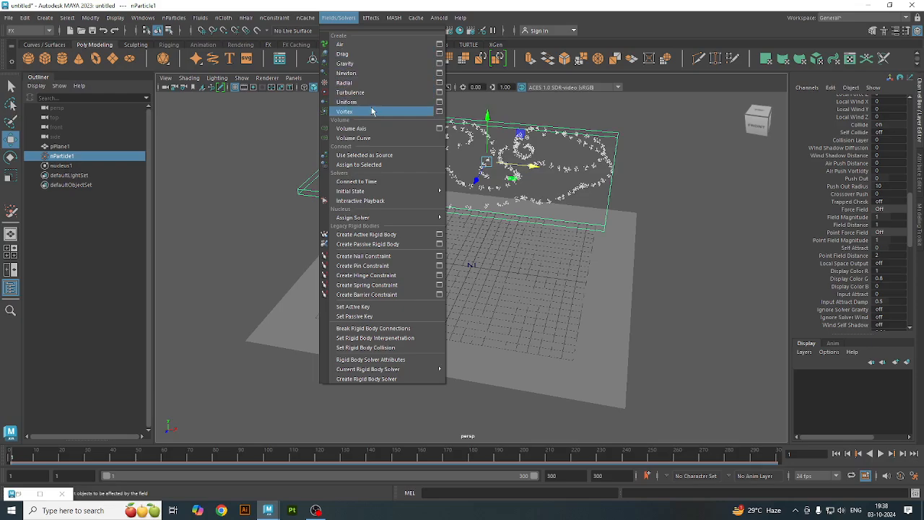
{"action": "left_click", "coordinate": [368, 44]}
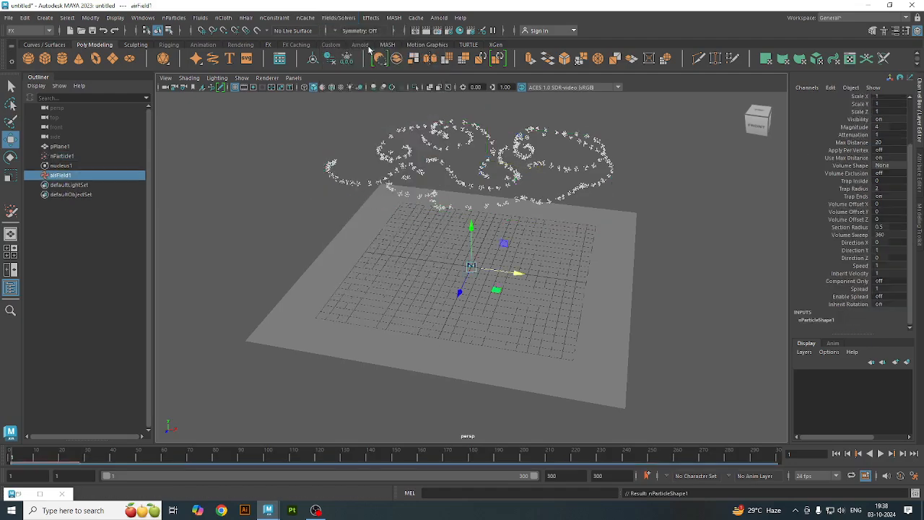
{"action": "left_click_drag", "start_coordinate": [471, 228], "coordinate": [471, 160]}
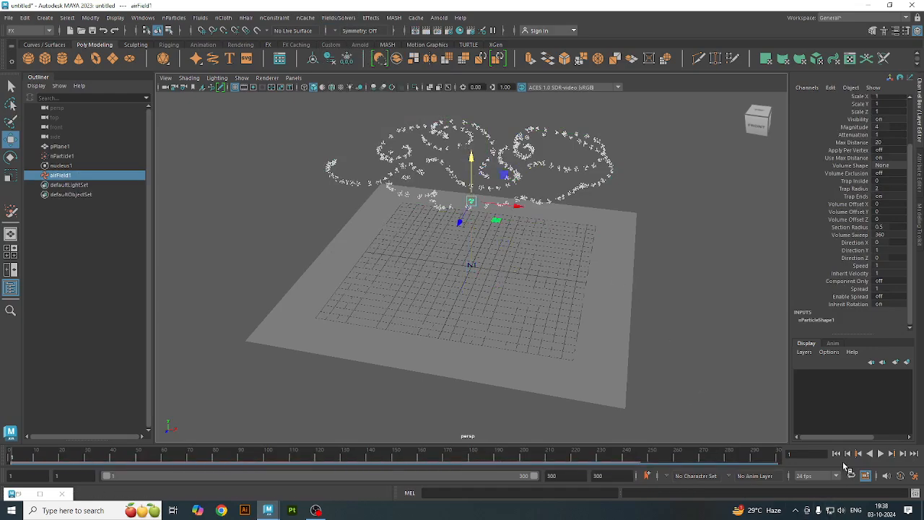
Play the simulation to check the Air field's effect on the nParticles, inspect it from a low front angle, and rewind.
{"action": "left_click", "coordinate": [881, 455]}
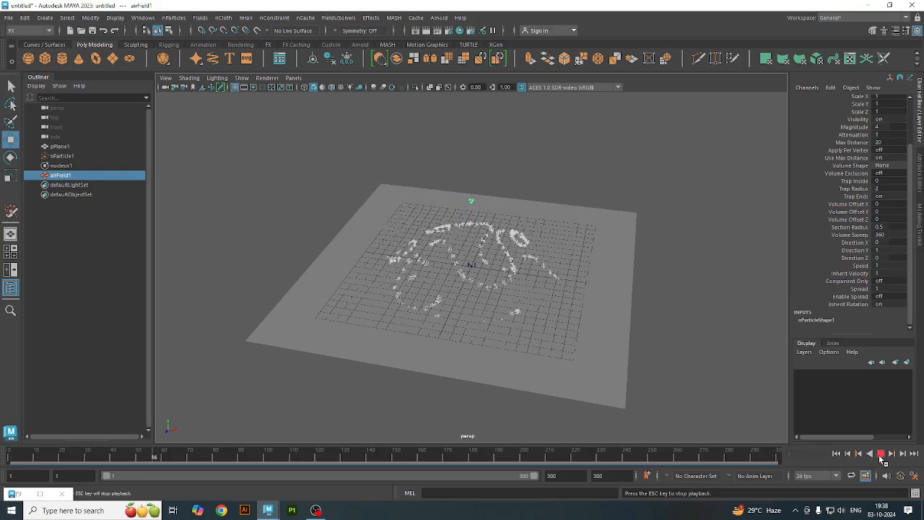
{"action": "left_click", "coordinate": [881, 454]}
{"action": "left_click", "coordinate": [880, 455]}
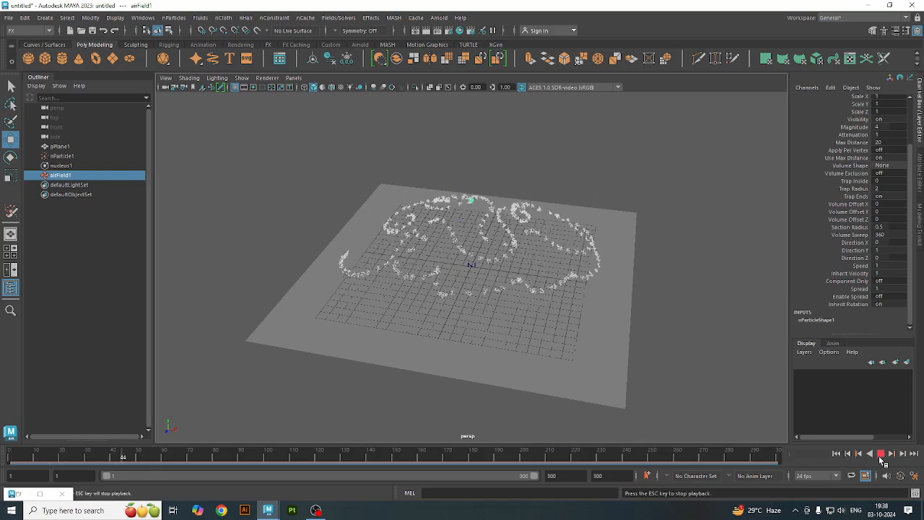
{"action": "left_click", "coordinate": [880, 454]}
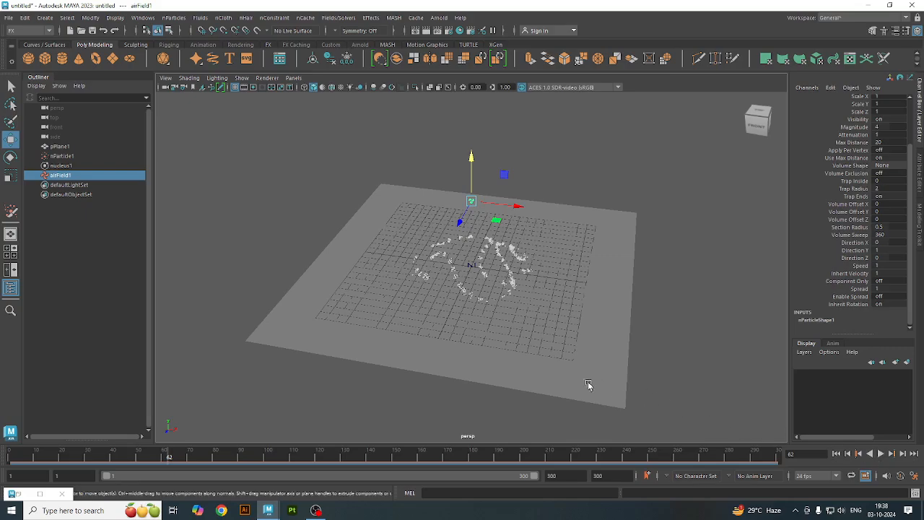
{"action": "mouse_move", "coordinate": [497, 341]}
{"action": "left_mouse_down", "text": "alt"}
{"action": "mouse_move", "coordinate": [504, 330]}
{"action": "mouse_move", "coordinate": [494, 306]}
{"action": "mouse_move", "coordinate": [487, 343]}
{"action": "left_mouse_up", "text": "alt"}
{"action": "middle_click_drag", "start_coordinate": [487, 342], "coordinate": [475, 408], "text": "alt"}
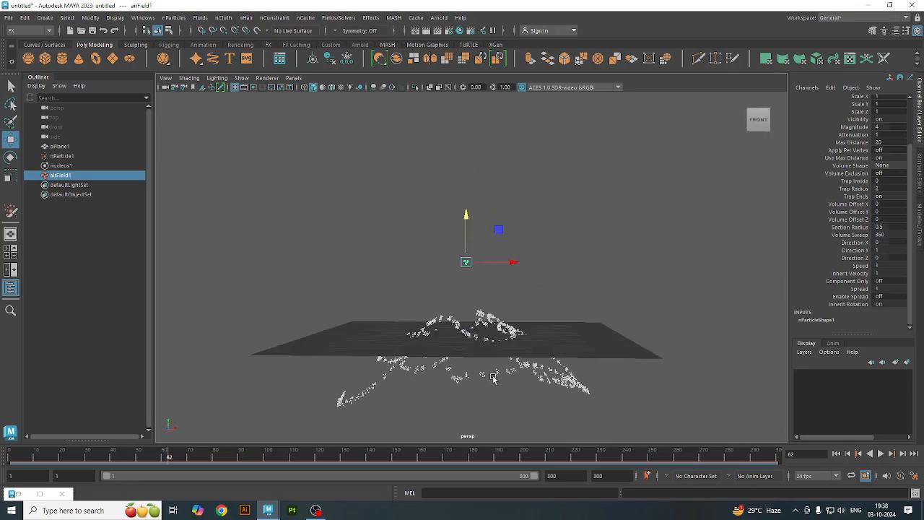
{"action": "left_click", "coordinate": [836, 454]}
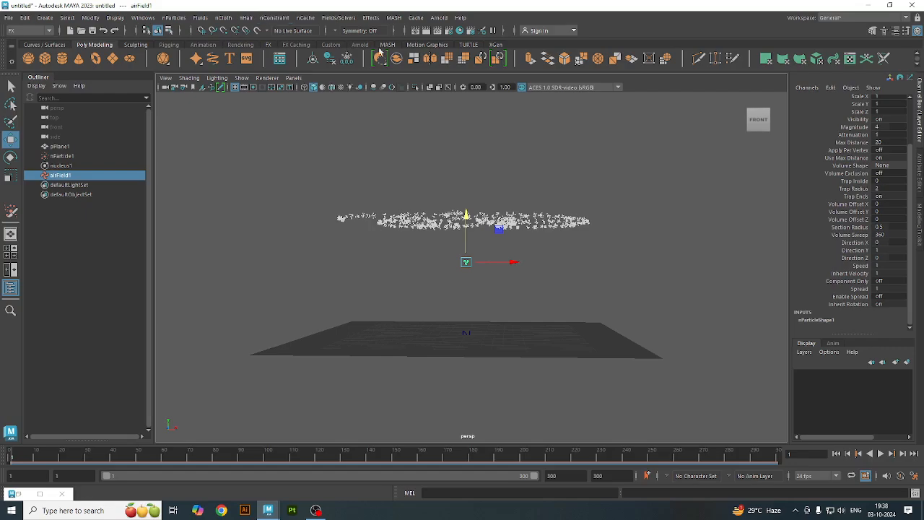
Render the first frame, switch the renderer to Maya Software, render again, and close the render window.
{"action": "left_click", "coordinate": [436, 32]}
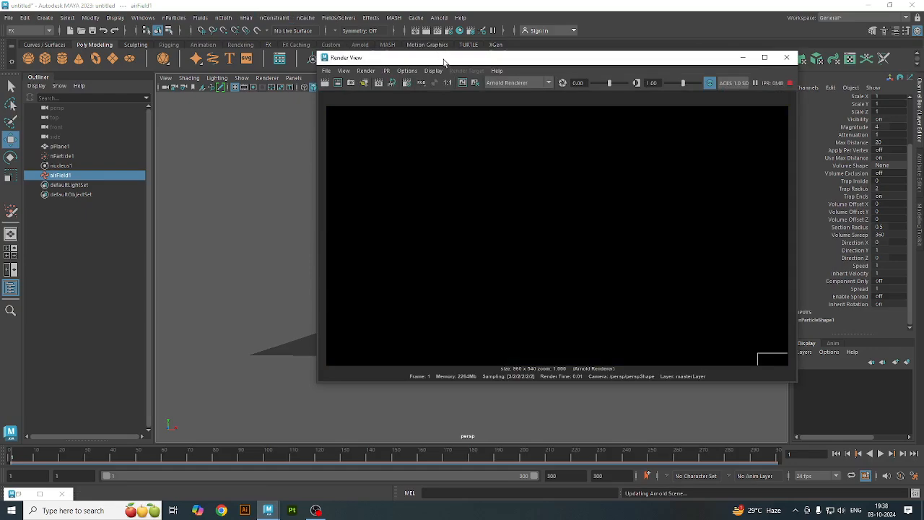
{"action": "left_click", "coordinate": [533, 84]}
{"action": "left_click", "coordinate": [533, 92]}
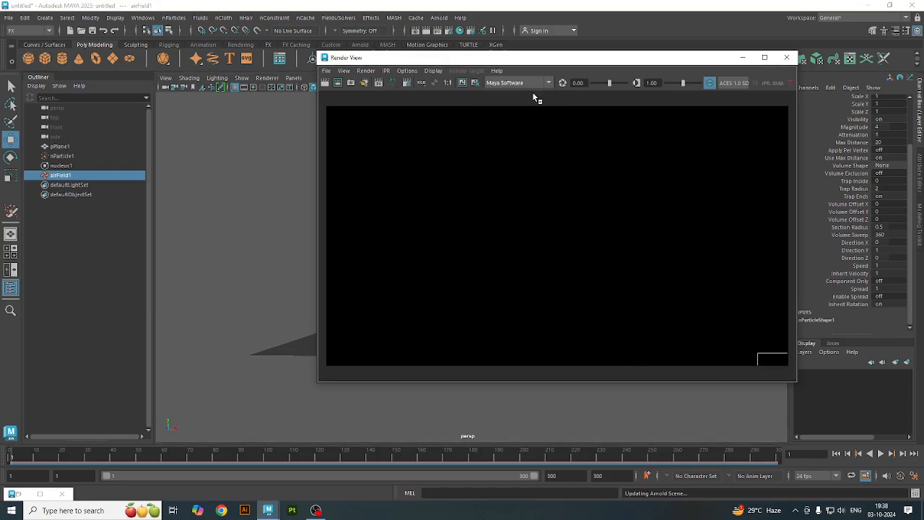
{"action": "left_click", "coordinate": [325, 83]}
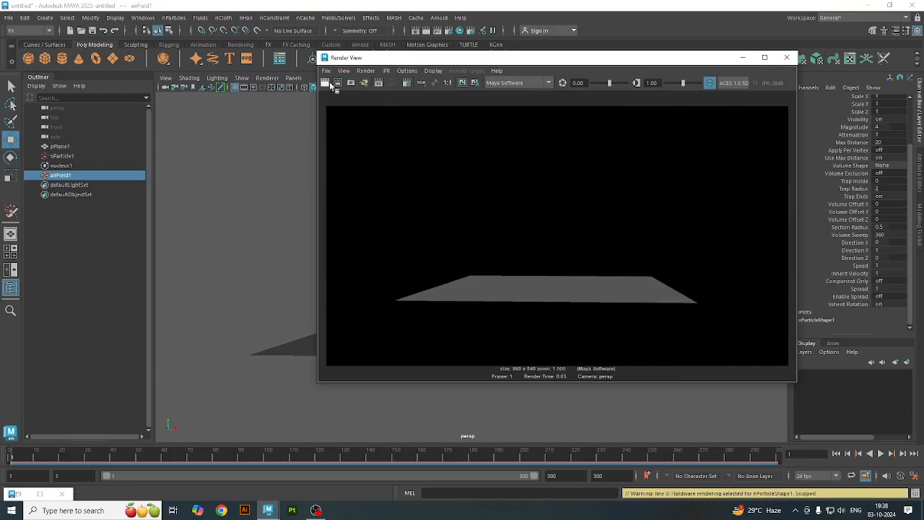
{"action": "left_click", "coordinate": [786, 57]}
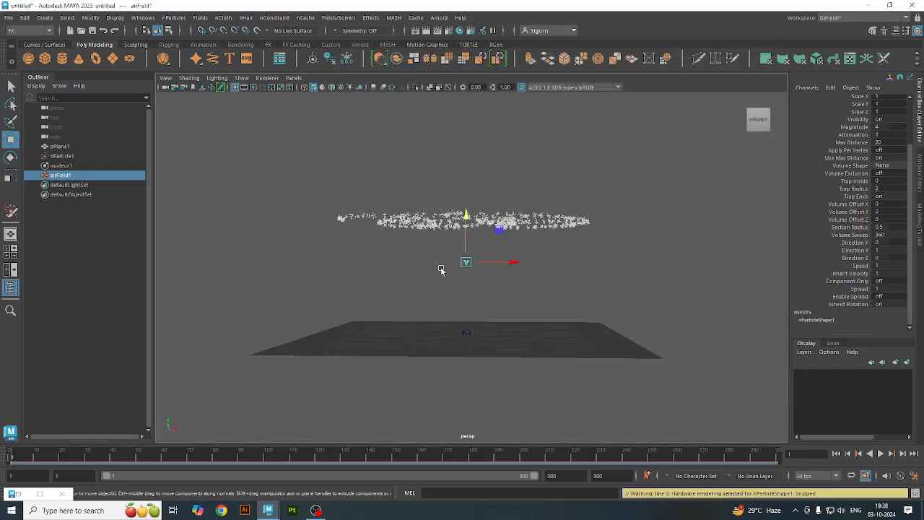
Open the nParticles' material attributes and set the particle Radius to about 2.391.
{"action": "left_click_drag", "start_coordinate": [437, 244], "coordinate": [416, 250], "text": "alt"}
{"action": "left_click", "coordinate": [416, 251]}
{"action": "right_click", "coordinate": [417, 251]}
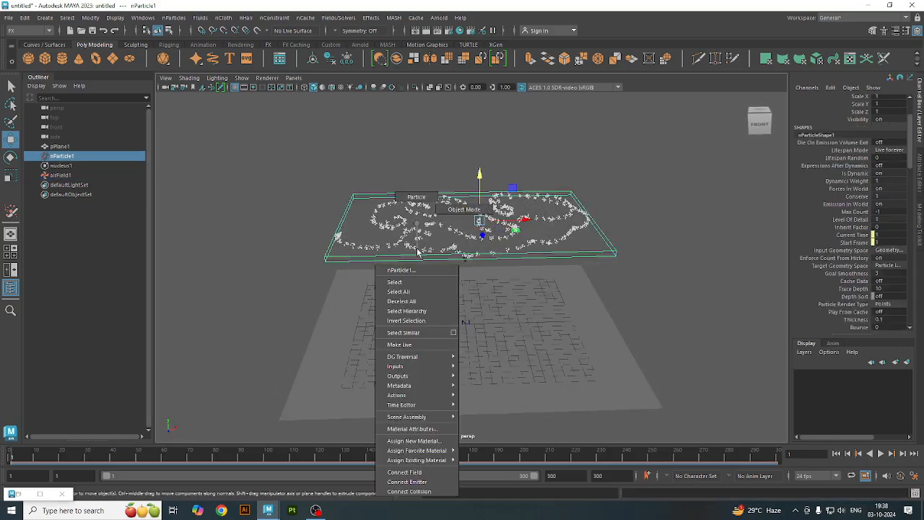
{"action": "left_click", "coordinate": [425, 429]}
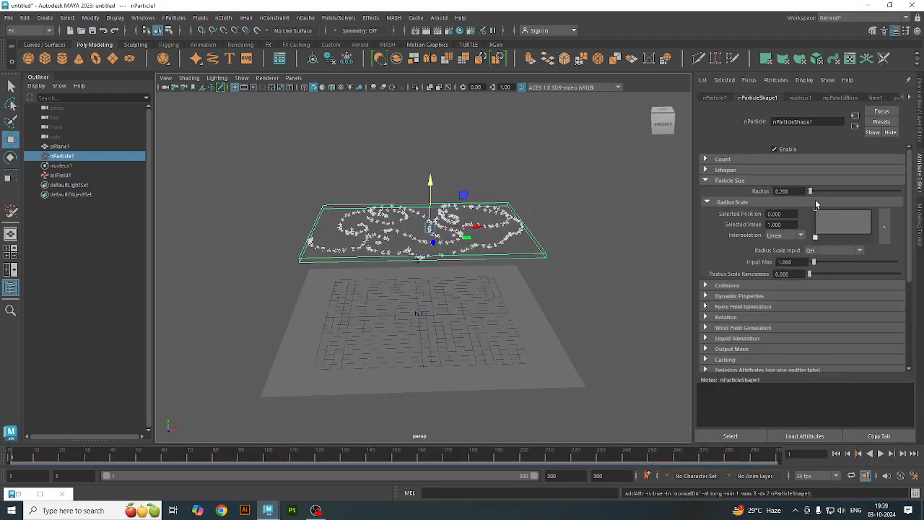
{"action": "mouse_move", "coordinate": [810, 194]}
{"action": "left_mouse_down"}
{"action": "mouse_move", "coordinate": [827, 200]}
{"action": "mouse_move", "coordinate": [820, 208]}
{"action": "mouse_move", "coordinate": [820, 193]}
{"action": "left_mouse_up"}
Review the nParticle shape's Lifespan, Collisions and Collision Ramps attributes.
{"action": "left_click", "coordinate": [707, 172]}
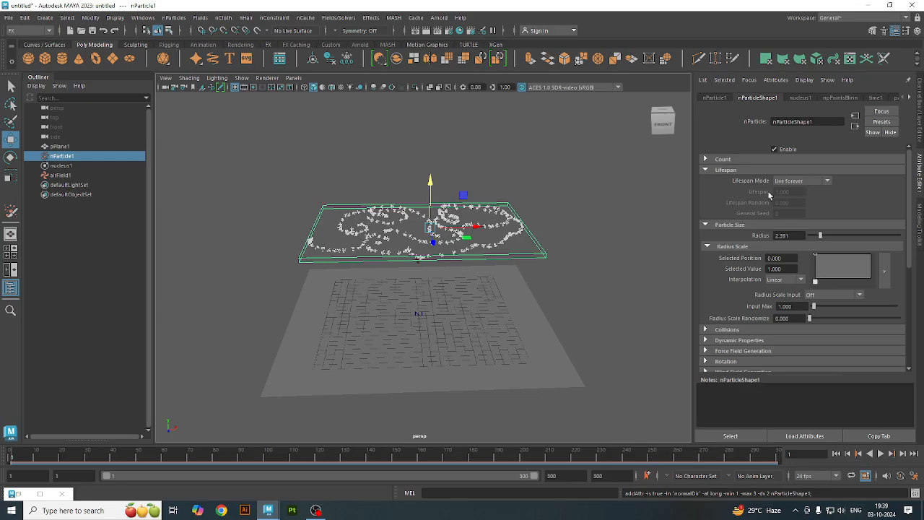
{"action": "left_click", "coordinate": [706, 170]}
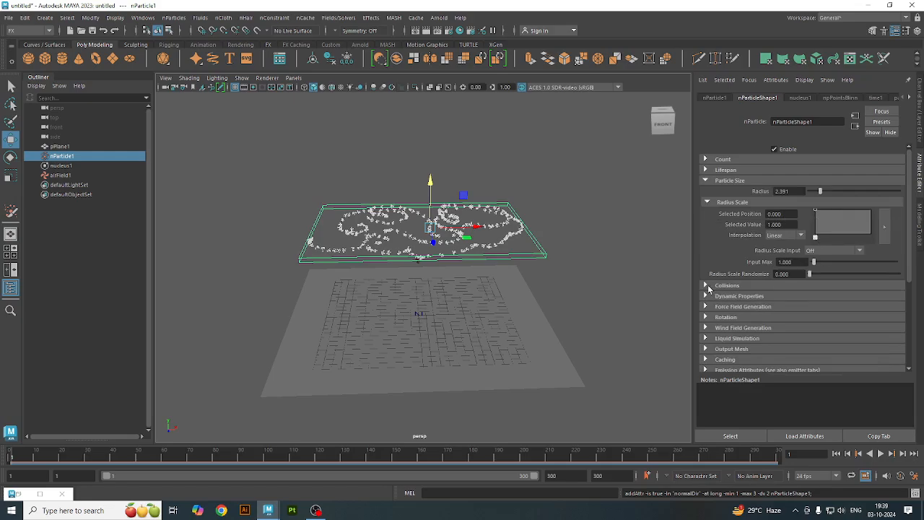
{"action": "left_click", "coordinate": [708, 287]}
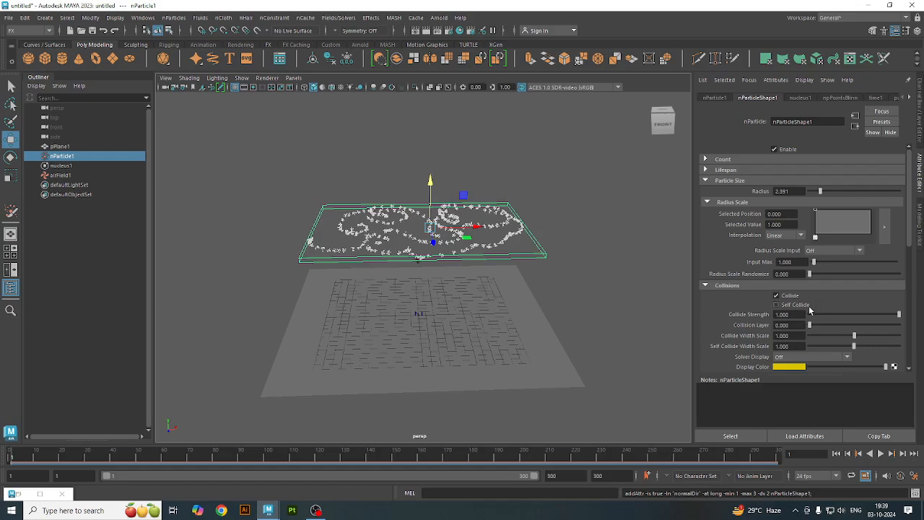
{"action": "scroll", "coordinate": [824, 300], "scroll_direction": "down", "scroll_amount": 5}
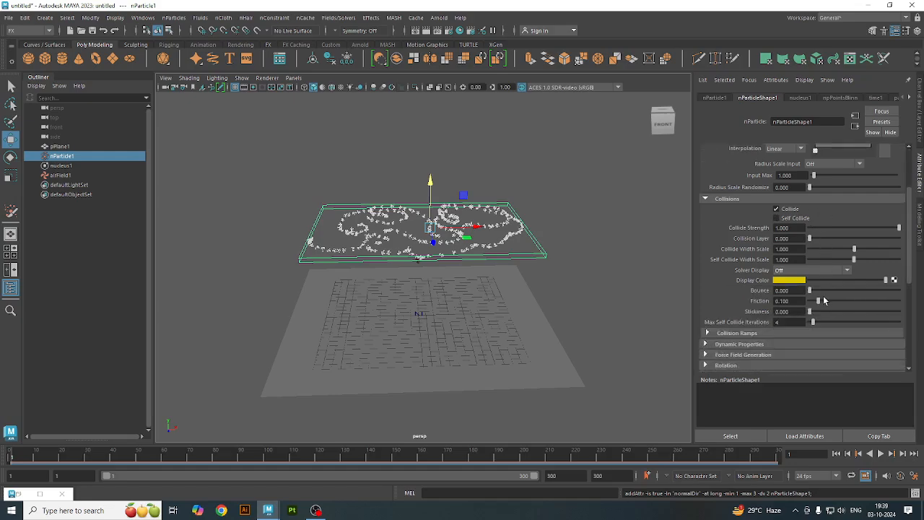
{"action": "left_click", "coordinate": [708, 277]}
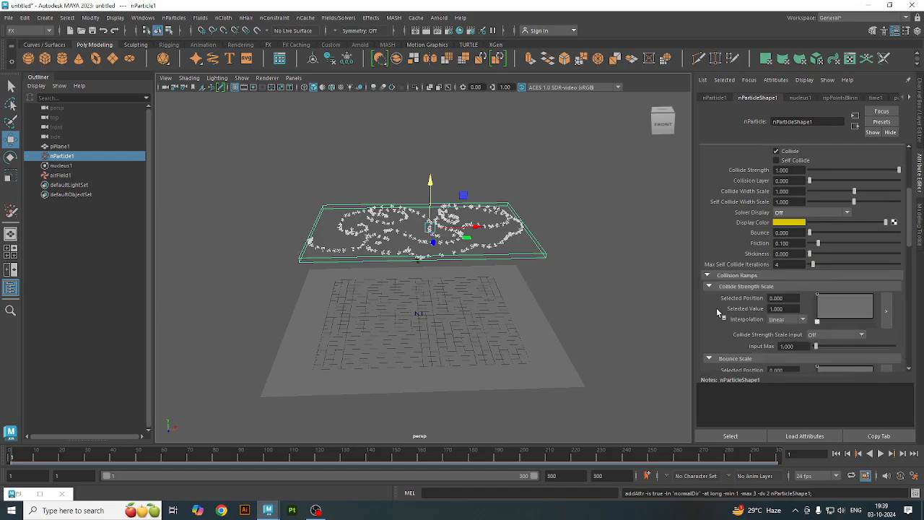
Expand the nParticle shape's Shading attributes, set Particle Render Type to MultiPoint, and inspect the particles up close.
{"action": "scroll", "coordinate": [720, 312], "scroll_direction": "down", "scroll_amount": 4}
{"action": "scroll", "coordinate": [720, 311], "scroll_direction": "down", "scroll_amount": 8}
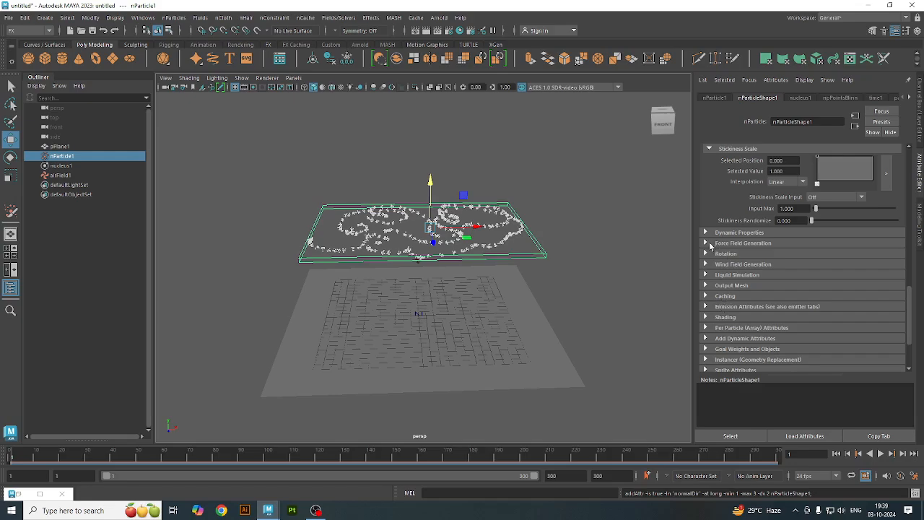
{"action": "scroll", "coordinate": [708, 287], "scroll_direction": "down", "scroll_amount": 3}
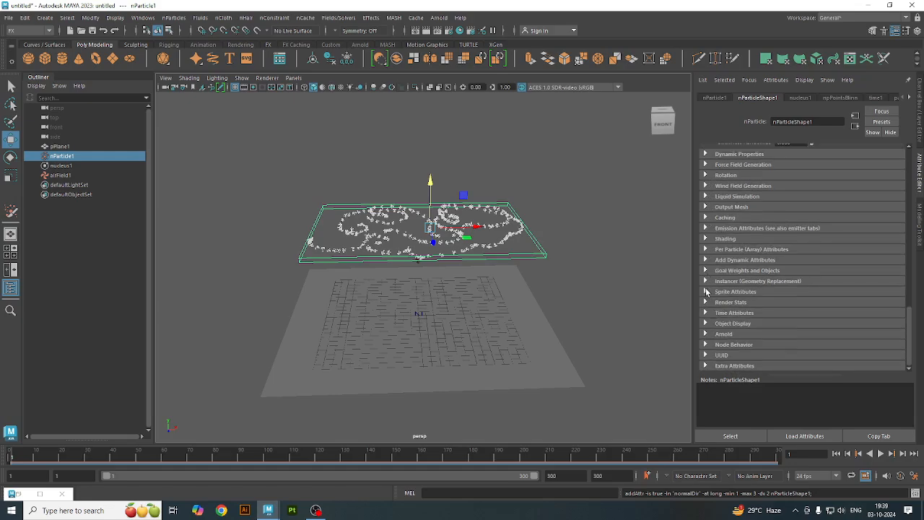
{"action": "scroll", "coordinate": [707, 291], "scroll_direction": "up", "scroll_amount": 2}
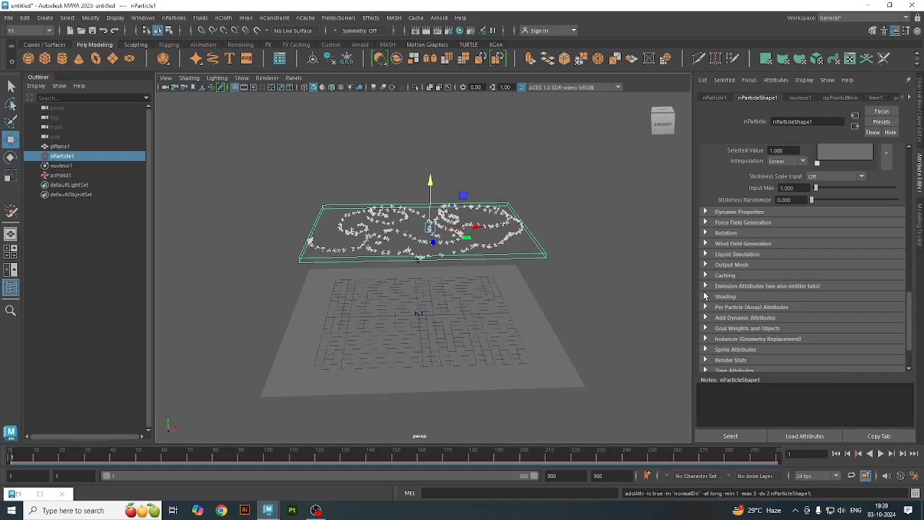
{"action": "left_click", "coordinate": [705, 296]}
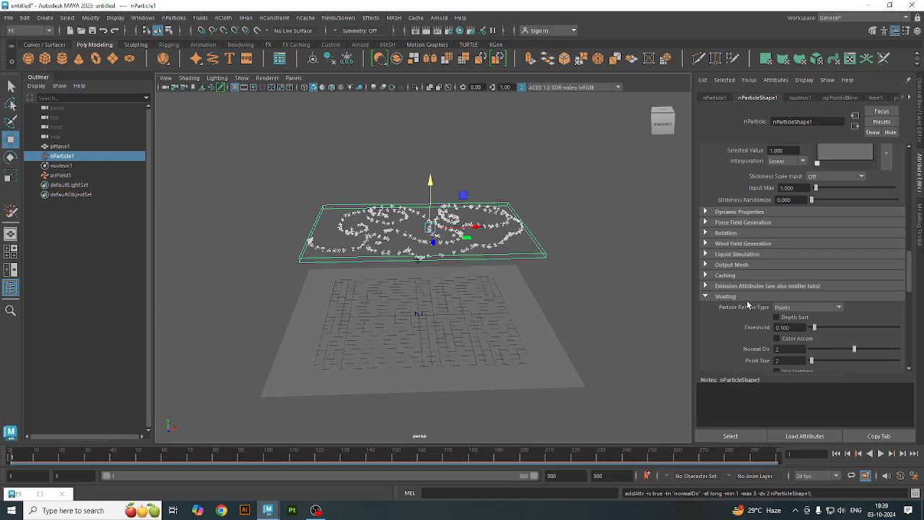
{"action": "left_click", "coordinate": [799, 311]}
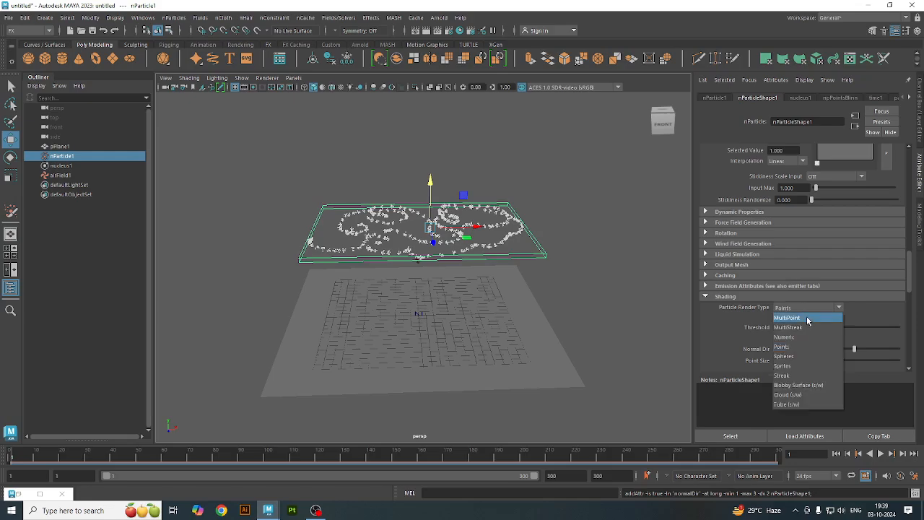
{"action": "left_click", "coordinate": [807, 320]}
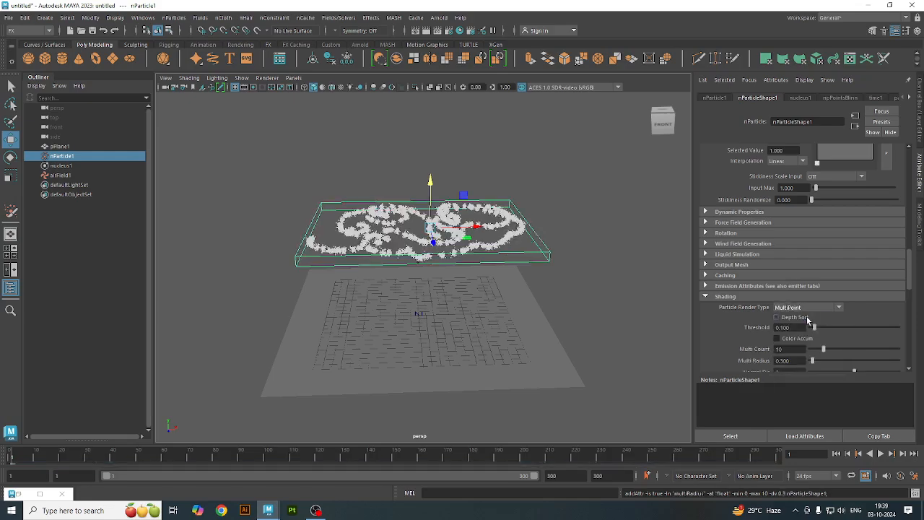
{"action": "scroll", "coordinate": [480, 287], "scroll_direction": "up", "scroll_amount": 5}
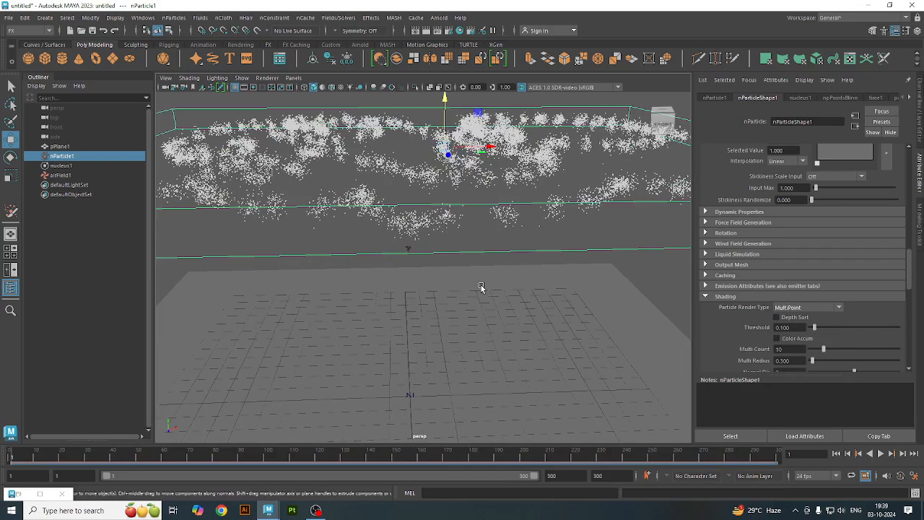
Try the Numeric particle render type, and switch the nParticles to Spheres.
{"action": "left_click", "coordinate": [806, 306]}
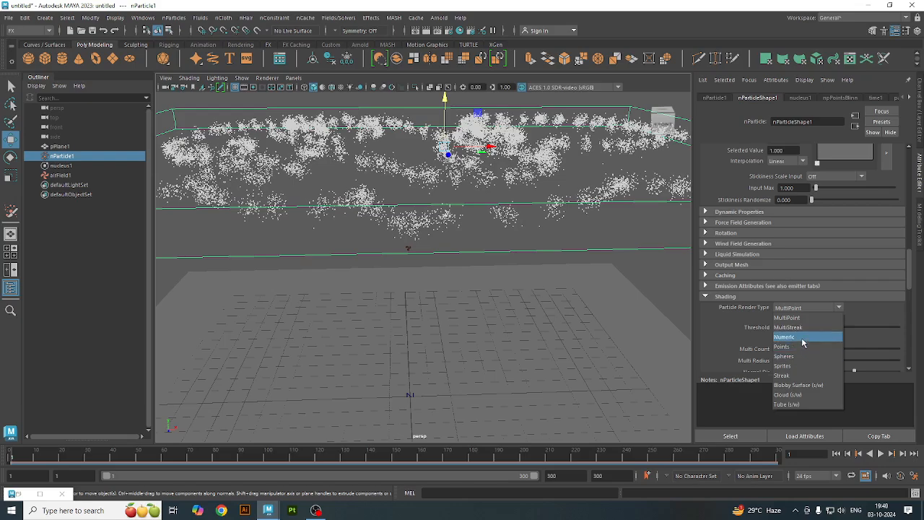
{"action": "left_click", "coordinate": [802, 337]}
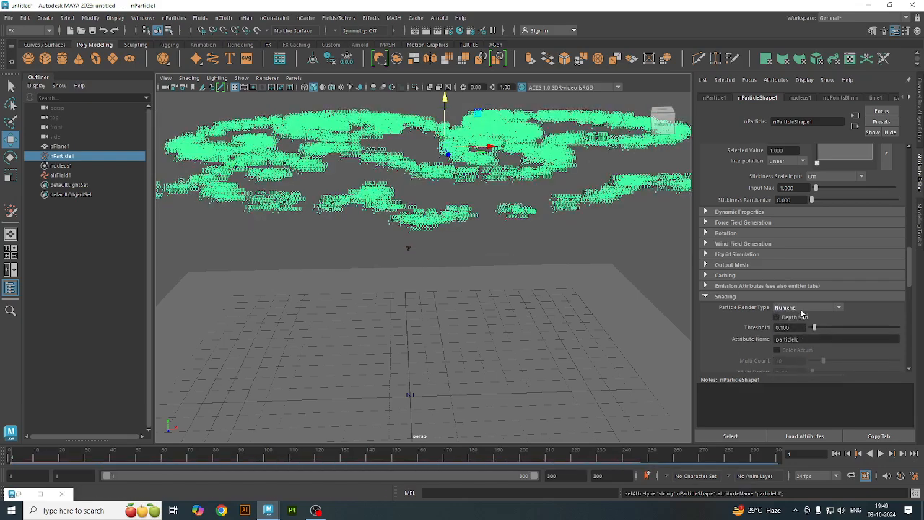
{"action": "left_click", "coordinate": [801, 309]}
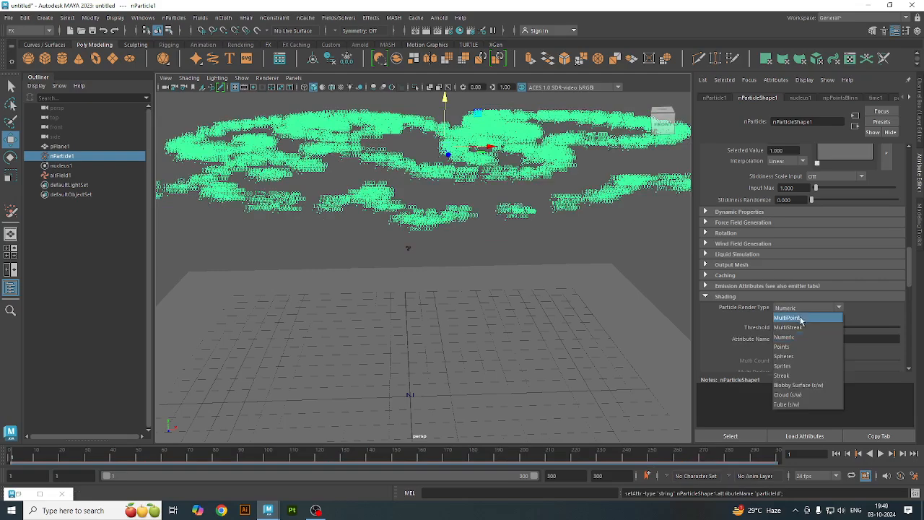
{"action": "left_click", "coordinate": [804, 356]}
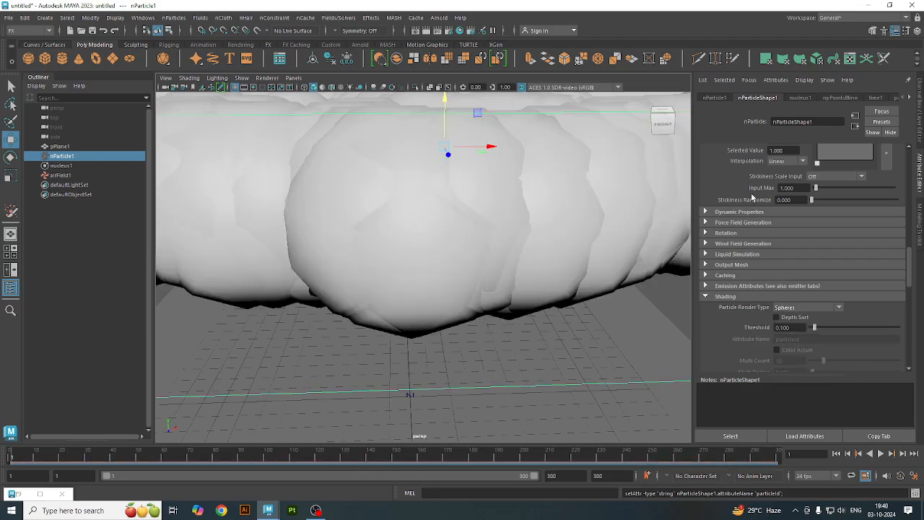
Set the nParticle shape's shading Threshold to about 0.154 and its particle Radius to about 0.109.
{"action": "scroll", "coordinate": [752, 195], "scroll_direction": "down", "scroll_amount": 2}
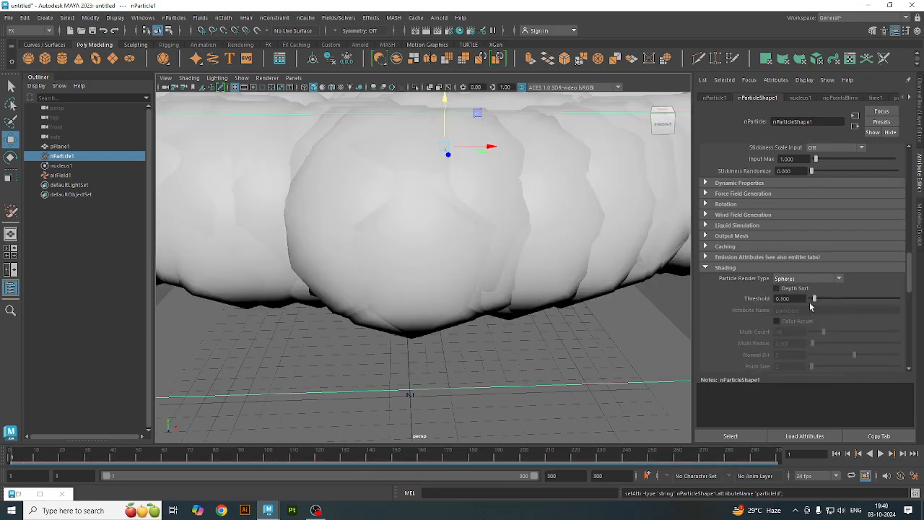
{"action": "mouse_move", "coordinate": [813, 303]}
{"action": "left_mouse_down"}
{"action": "mouse_move", "coordinate": [826, 304]}
{"action": "mouse_move", "coordinate": [801, 295]}
{"action": "mouse_move", "coordinate": [815, 301]}
{"action": "left_mouse_up"}
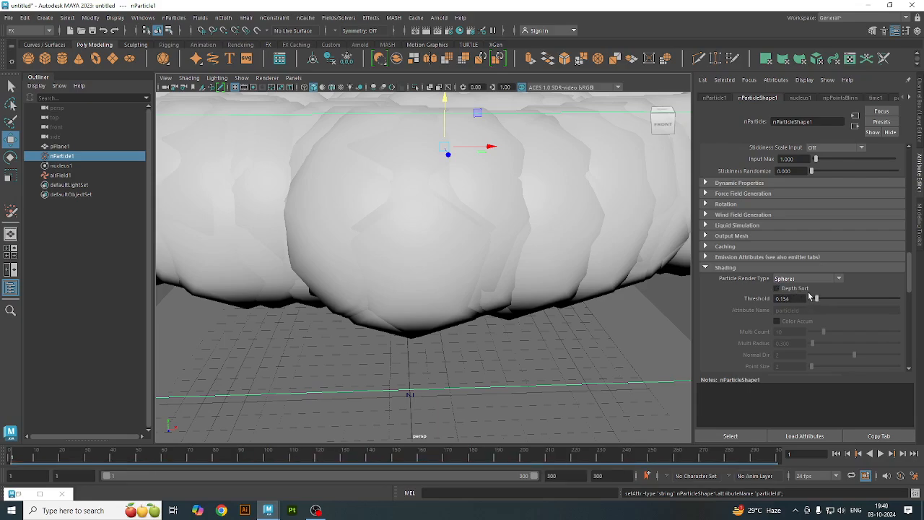
{"action": "scroll", "coordinate": [811, 304], "scroll_direction": "down", "scroll_amount": 3}
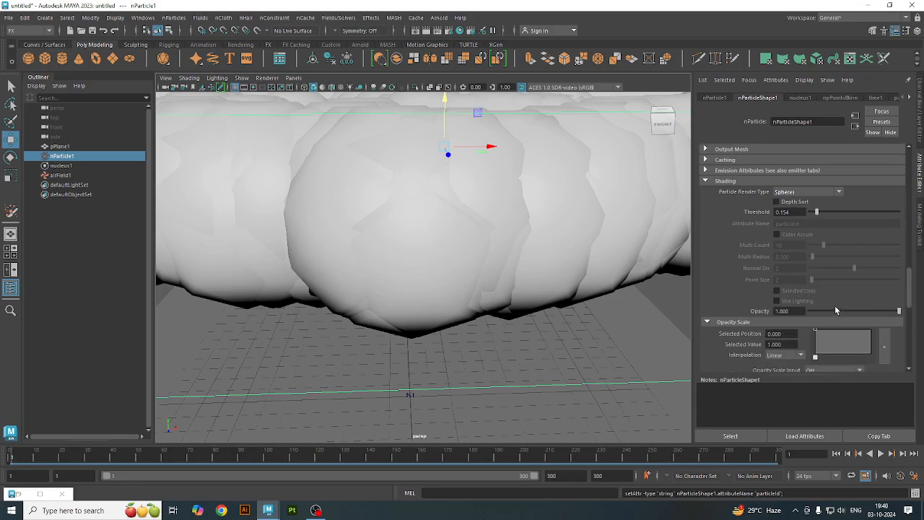
{"action": "scroll", "coordinate": [833, 309], "scroll_direction": "down", "scroll_amount": 1}
{"action": "scroll", "coordinate": [829, 308], "scroll_direction": "up", "scroll_amount": 10}
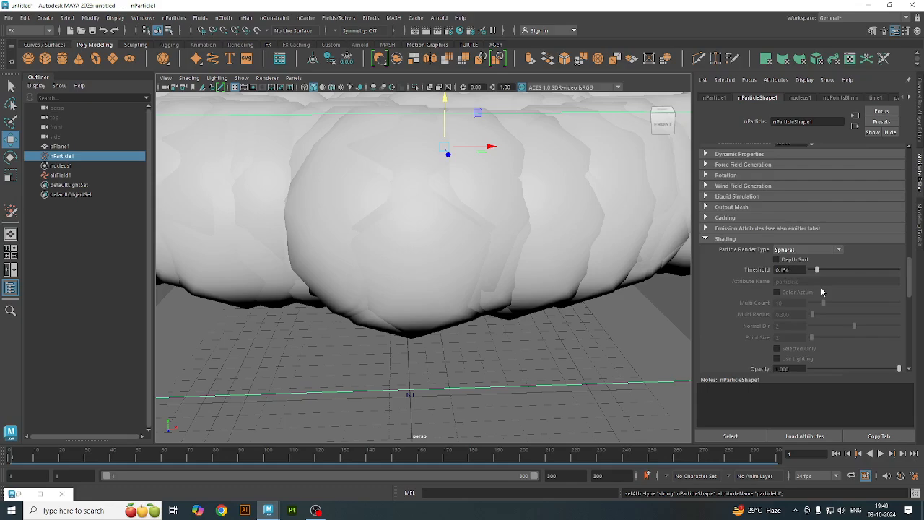
{"action": "scroll", "coordinate": [820, 285], "scroll_direction": "up", "scroll_amount": 8}
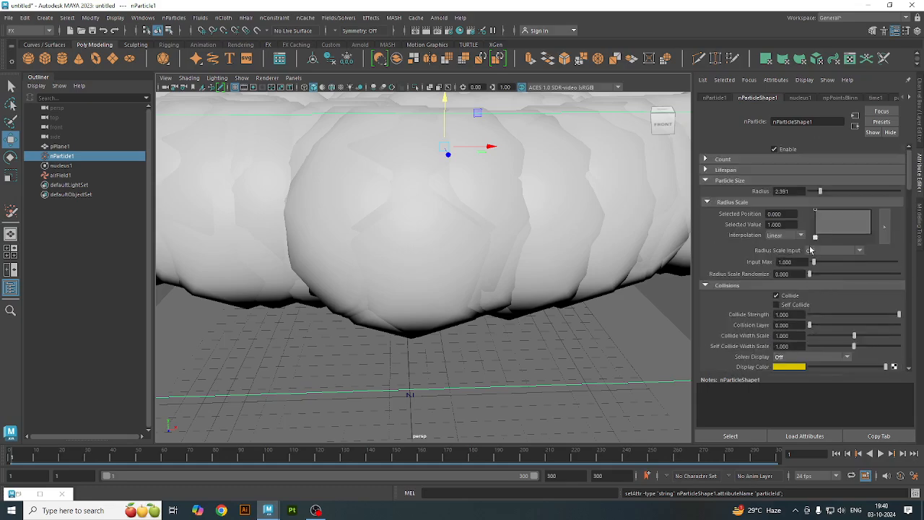
{"action": "left_click_drag", "start_coordinate": [820, 192], "coordinate": [810, 193]}
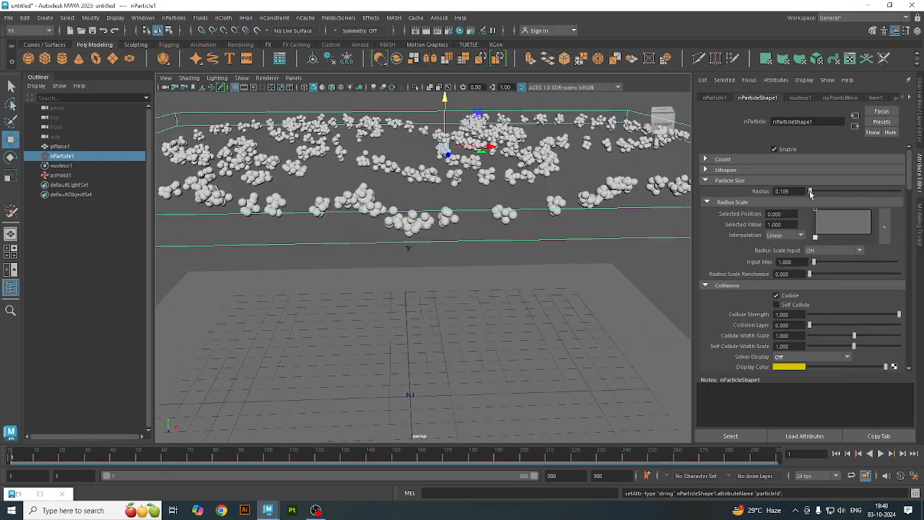
Render the current frame, close the render window, and review the nParticle shape's opacity, color and incandescence attributes.
{"action": "left_click", "coordinate": [425, 32]}
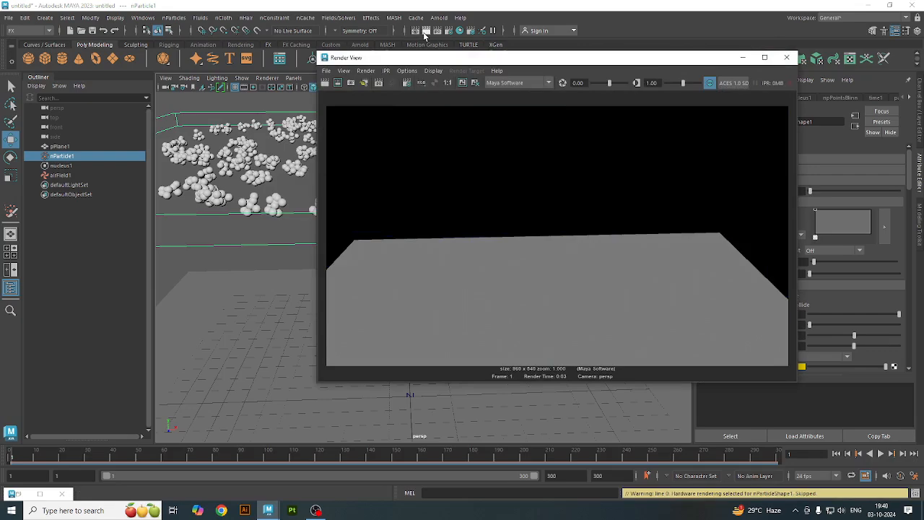
{"action": "left_click", "coordinate": [786, 57]}
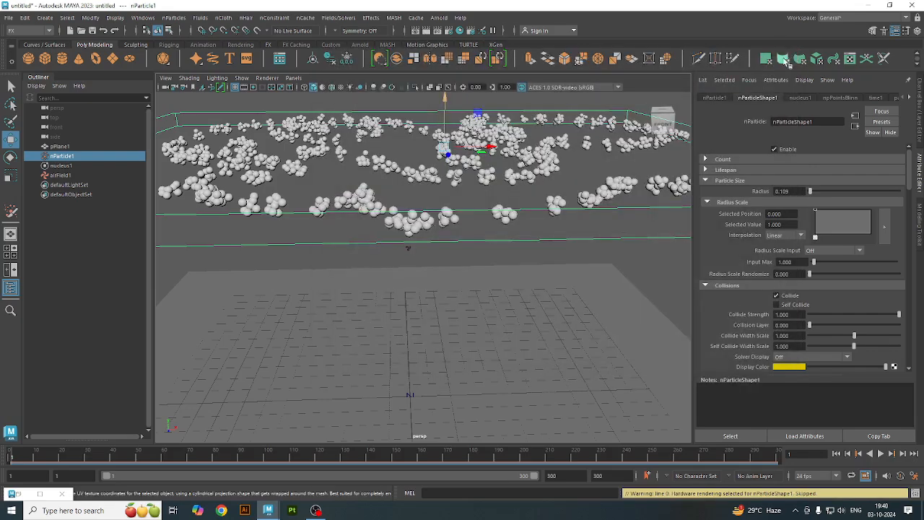
{"action": "scroll", "coordinate": [743, 229], "scroll_direction": "down", "scroll_amount": 5}
{"action": "scroll", "coordinate": [743, 228], "scroll_direction": "down", "scroll_amount": 2}
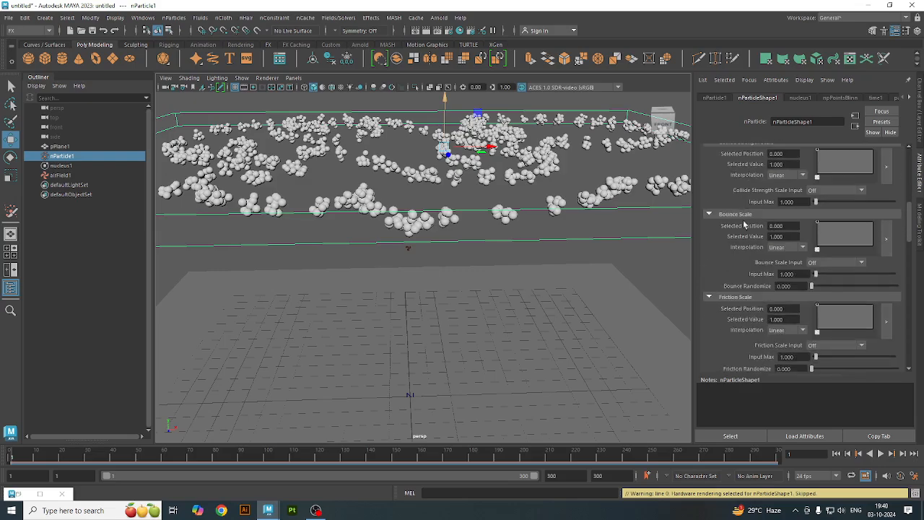
{"action": "scroll", "coordinate": [751, 245], "scroll_direction": "down", "scroll_amount": 6}
{"action": "scroll", "coordinate": [771, 285], "scroll_direction": "down", "scroll_amount": 8}
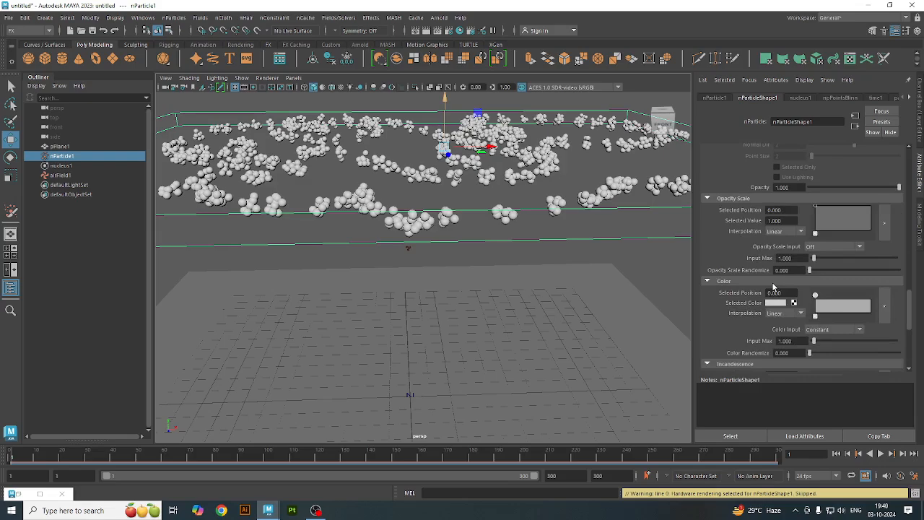
{"action": "scroll", "coordinate": [769, 232], "scroll_direction": "down", "scroll_amount": 5}
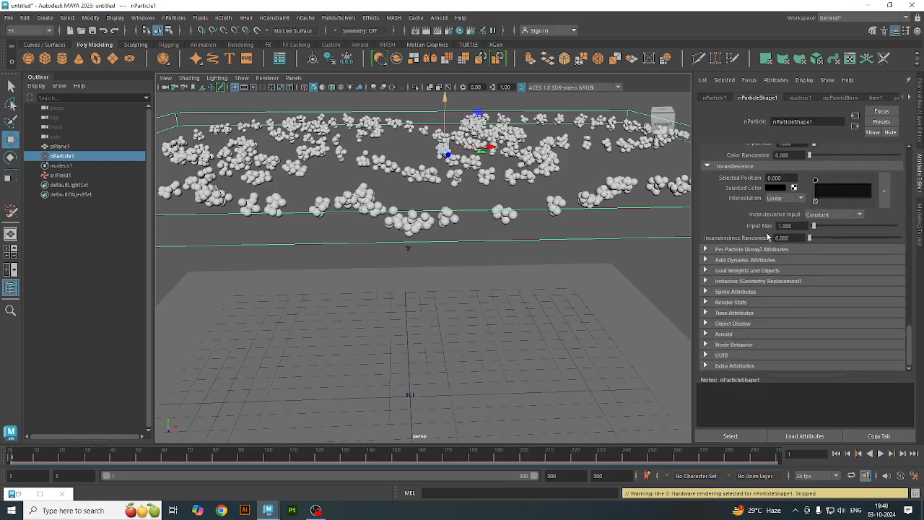
{"action": "scroll", "coordinate": [768, 235], "scroll_direction": "up", "scroll_amount": 5}
{"action": "scroll", "coordinate": [768, 235], "scroll_direction": "up", "scroll_amount": 1}
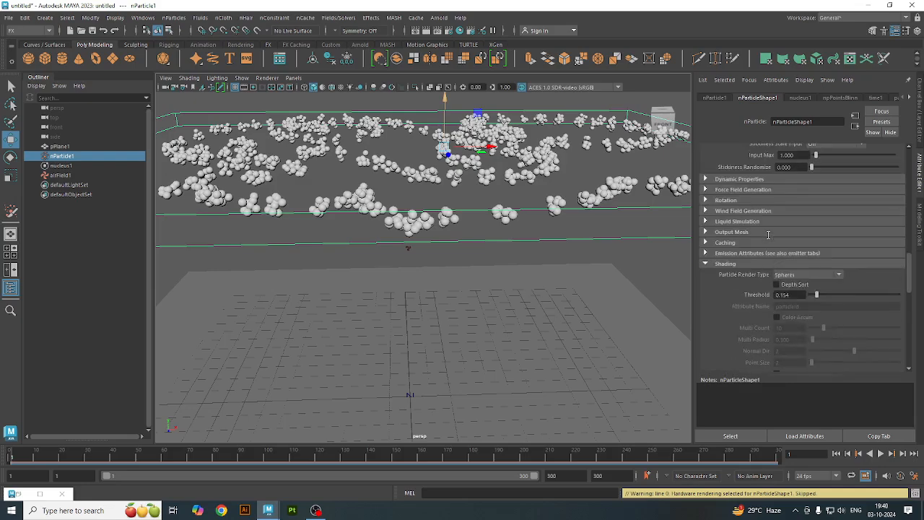
Try the Sprites particle render type and look over its shading attributes.
{"action": "left_click", "coordinate": [807, 275]}
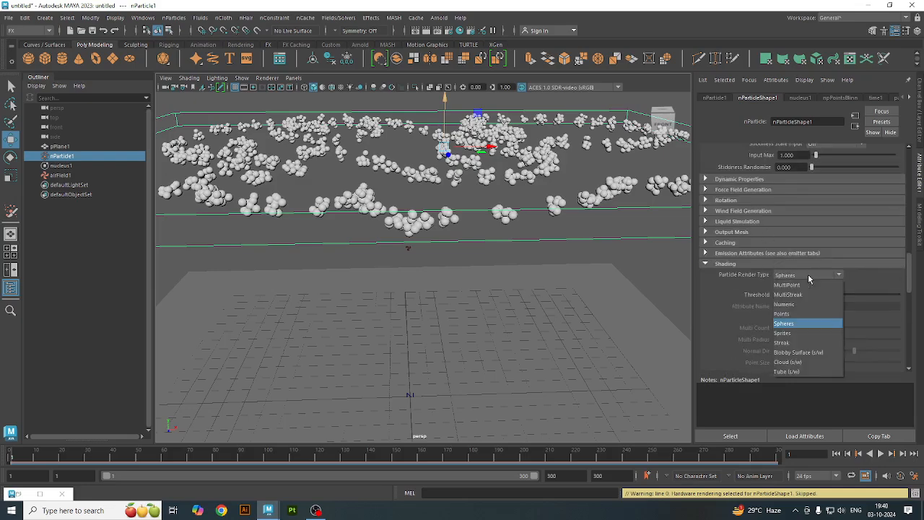
{"action": "left_click", "coordinate": [795, 334]}
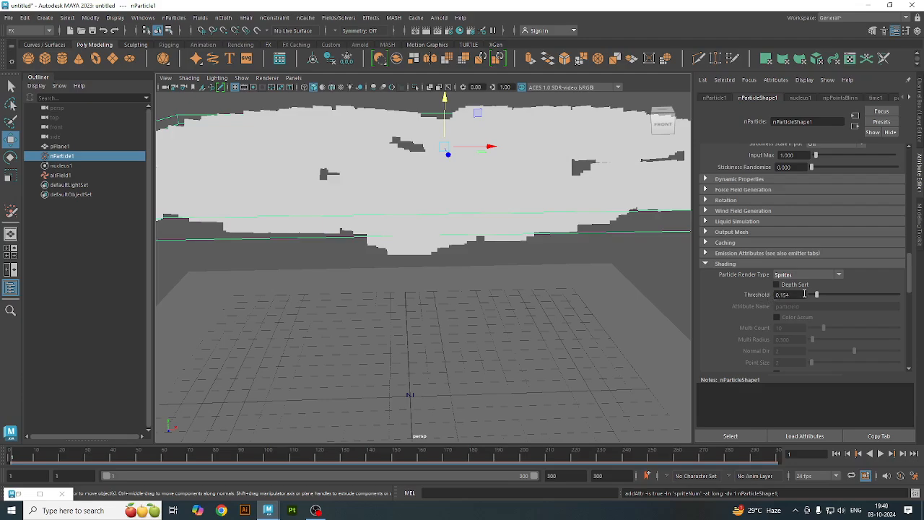
{"action": "scroll", "coordinate": [803, 293], "scroll_direction": "down", "scroll_amount": 3}
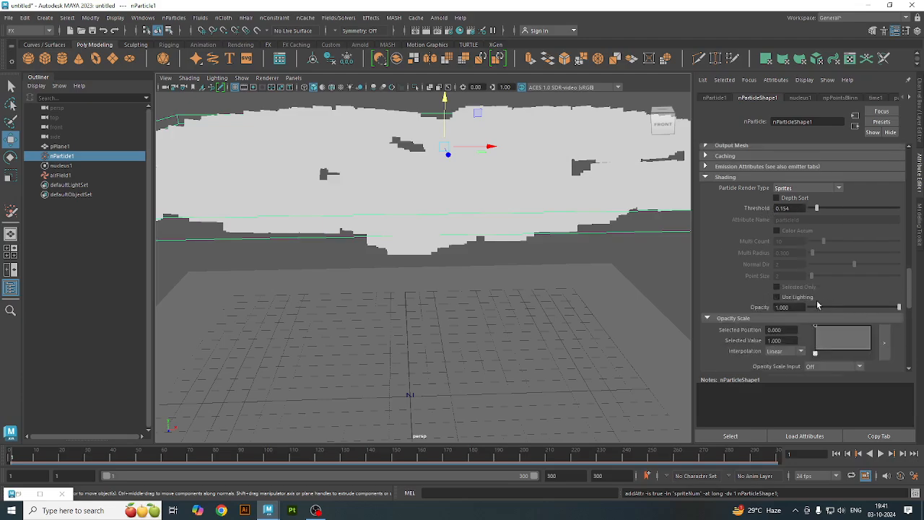
{"action": "scroll", "coordinate": [818, 306], "scroll_direction": "up", "scroll_amount": 4}
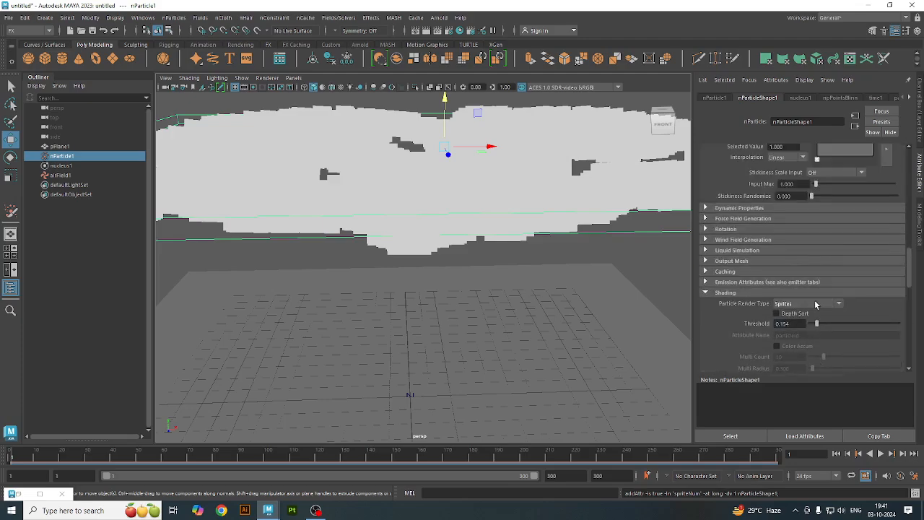
Set Particle Render Type to Blobby Surface (s/w), render the current frame, and close the render window.
{"action": "left_click", "coordinate": [816, 304]}
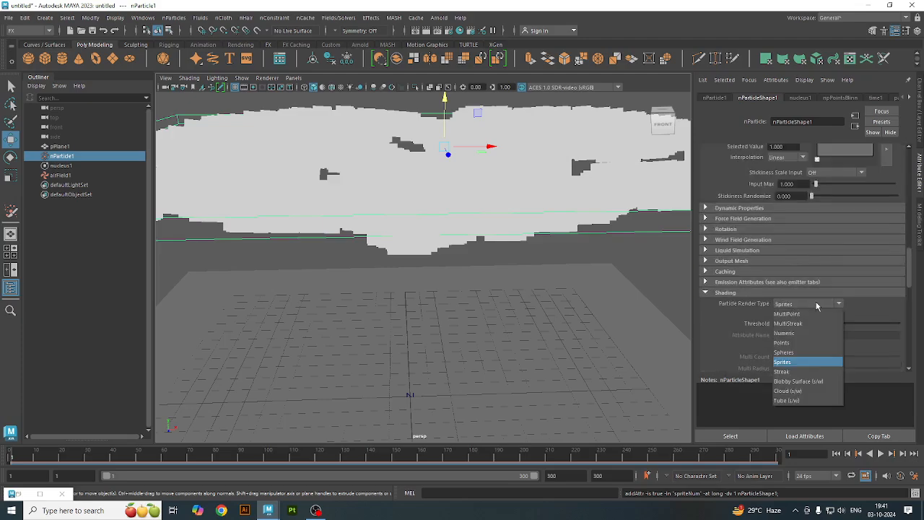
{"action": "left_click", "coordinate": [815, 382]}
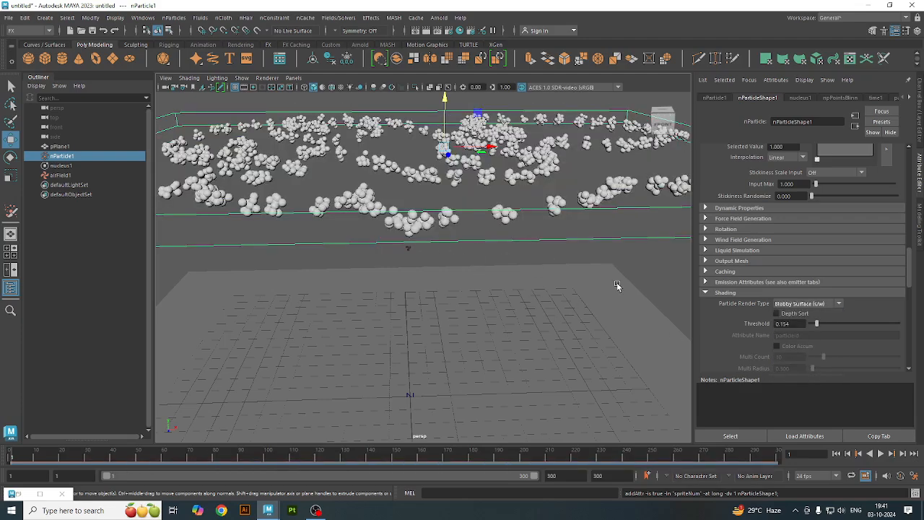
{"action": "scroll", "coordinate": [751, 312], "scroll_direction": "down", "scroll_amount": 3}
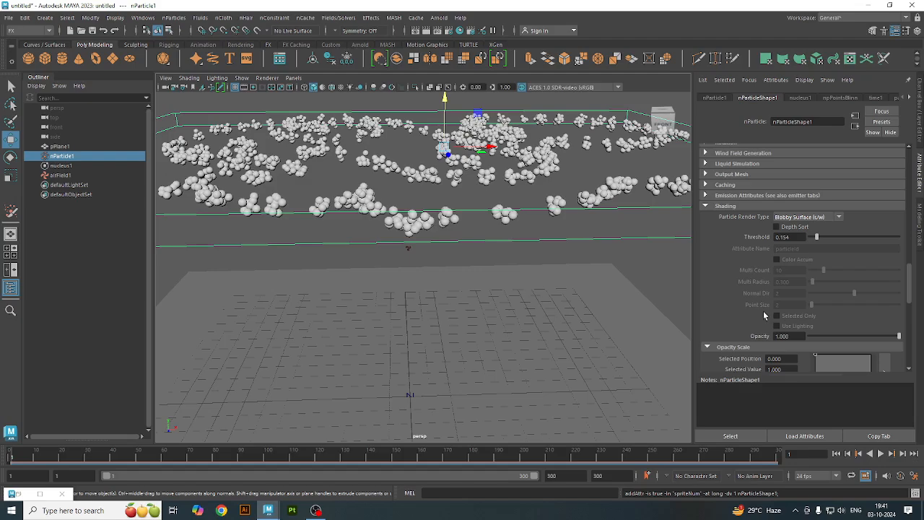
{"action": "left_click", "coordinate": [427, 32]}
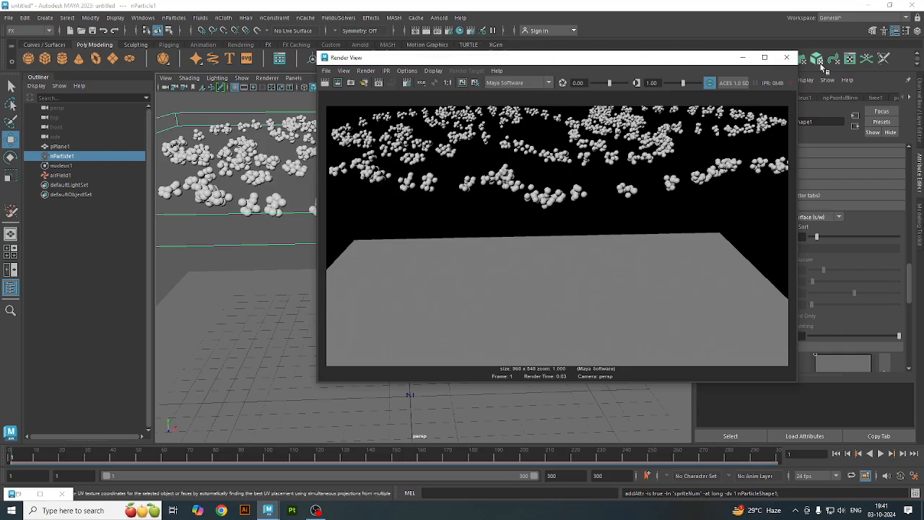
{"action": "left_click", "coordinate": [786, 57]}
Set Particle Render Type to Cloud (s/w) with Surface Shading at about 0.088, then test-render the frame and close the render window.
{"action": "left_click", "coordinate": [817, 217]}
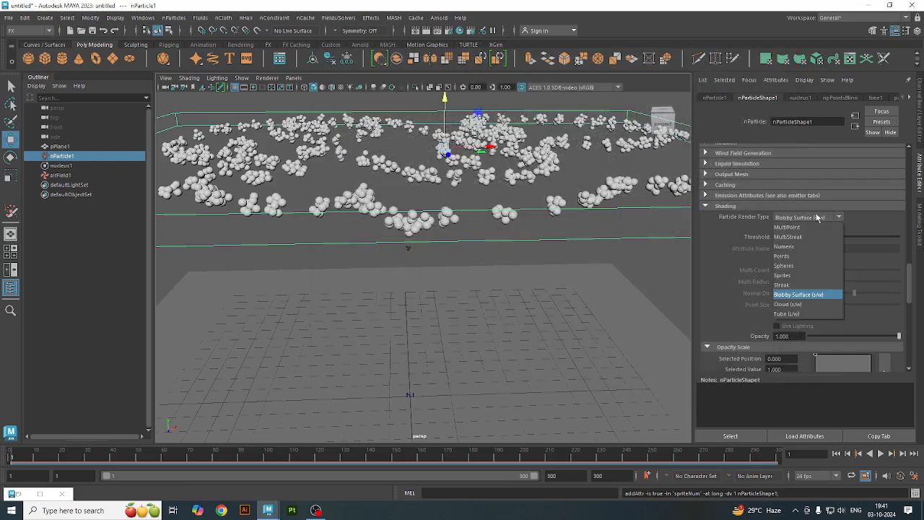
{"action": "left_click", "coordinate": [816, 306]}
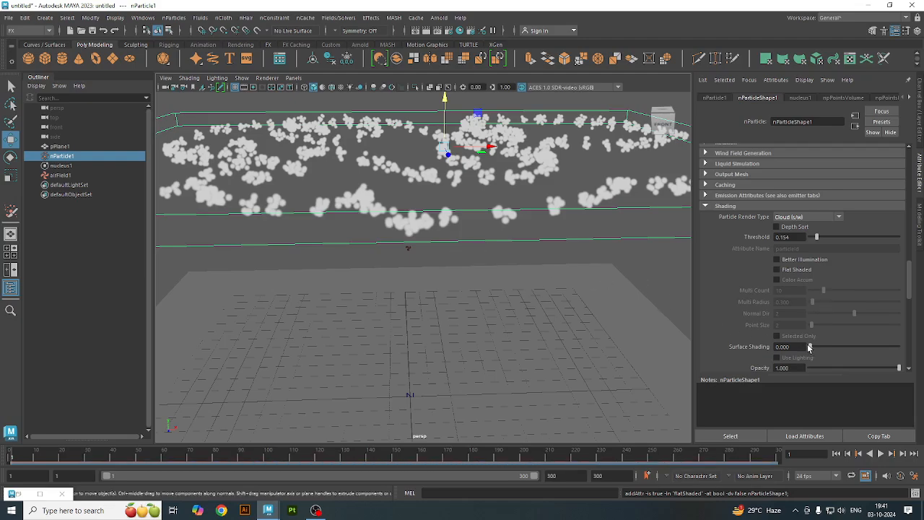
{"action": "left_click_drag", "start_coordinate": [810, 348], "coordinate": [818, 347]}
{"action": "left_click", "coordinate": [426, 31]}
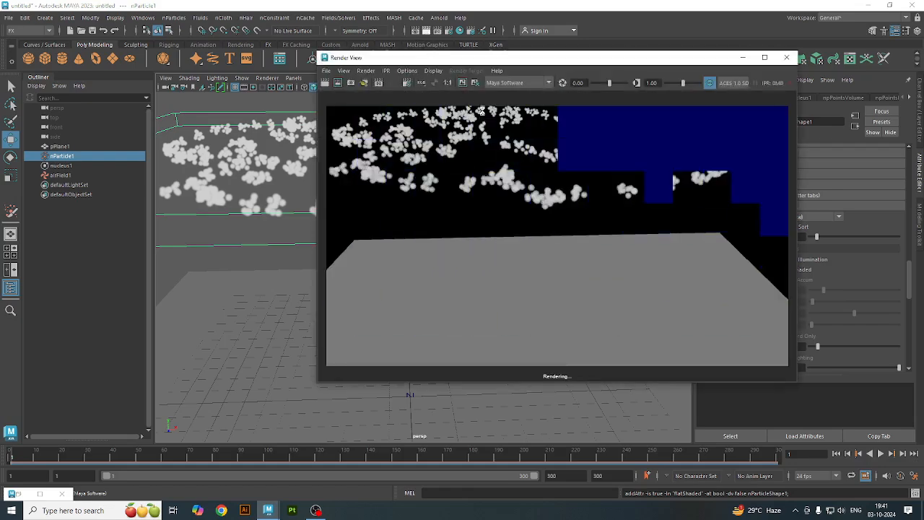
{"action": "left_click", "coordinate": [787, 57]}
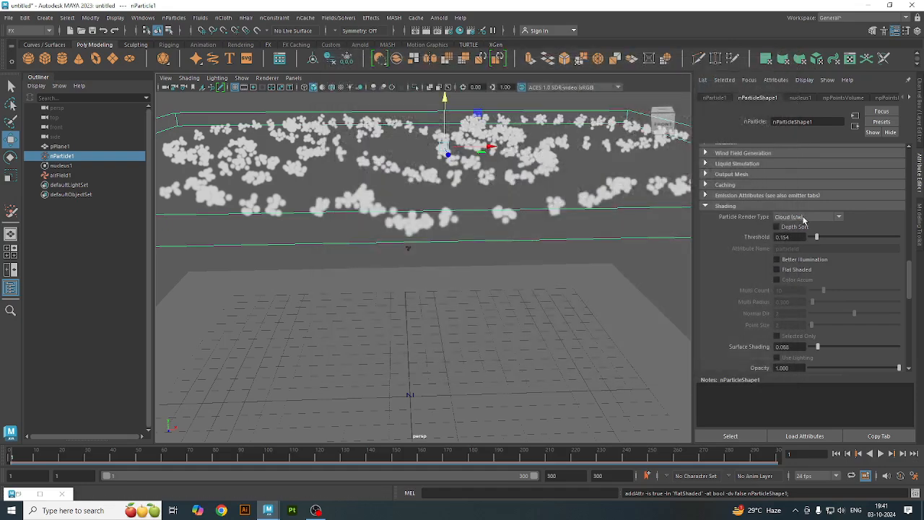
Set the nParticle Radius to about 0.870, render the current frame, and close the render window.
{"action": "scroll", "coordinate": [802, 218], "scroll_direction": "down", "scroll_amount": 10}
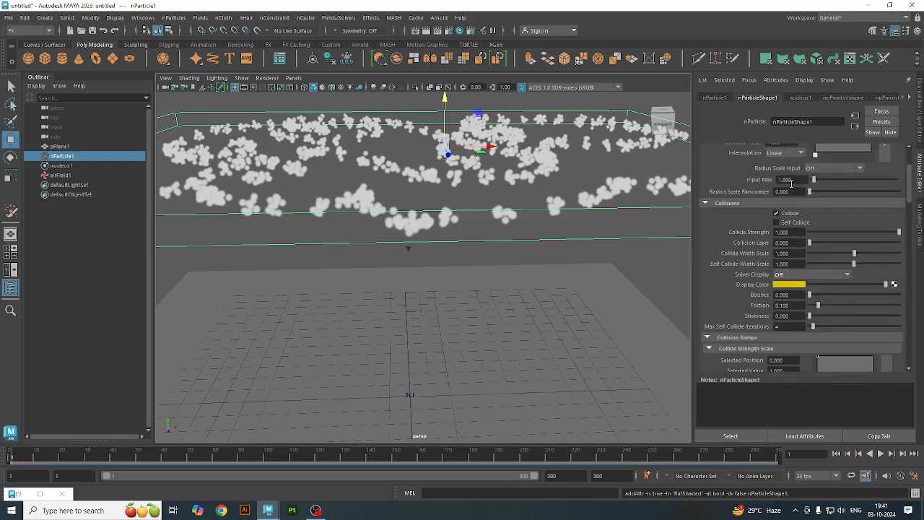
{"action": "scroll", "coordinate": [786, 191], "scroll_direction": "up", "scroll_amount": 3}
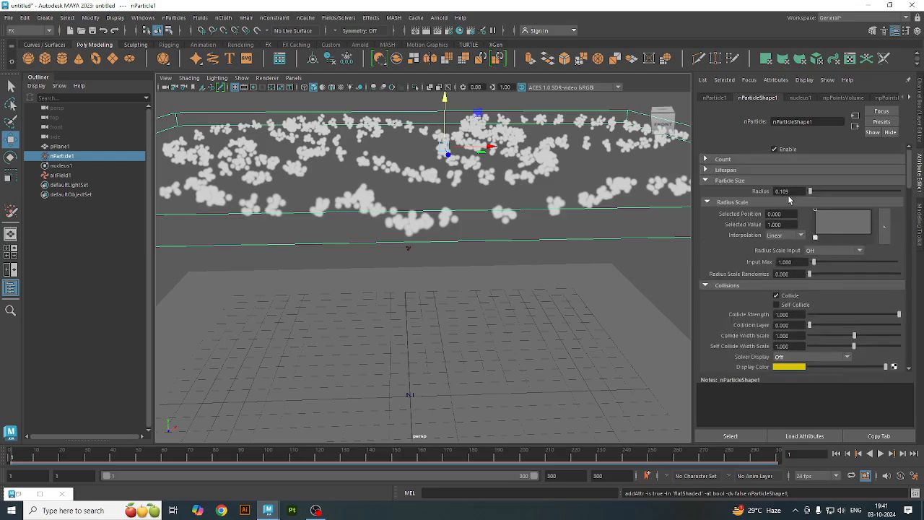
{"action": "left_click_drag", "start_coordinate": [810, 192], "coordinate": [814, 193]}
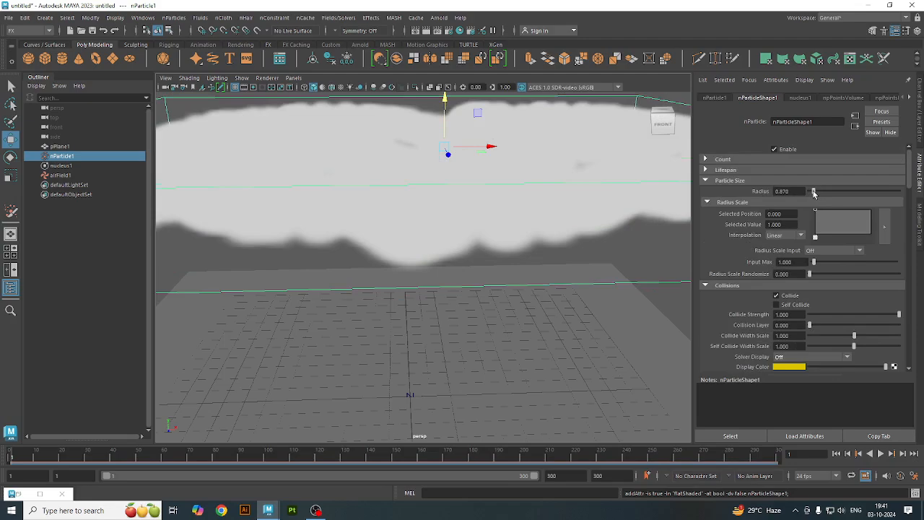
{"action": "left_click", "coordinate": [426, 31]}
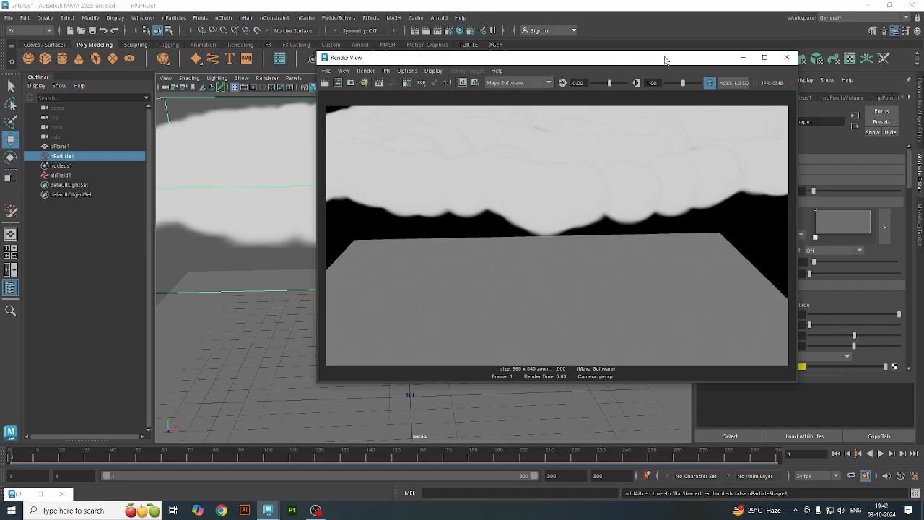
{"action": "left_click", "coordinate": [786, 57]}
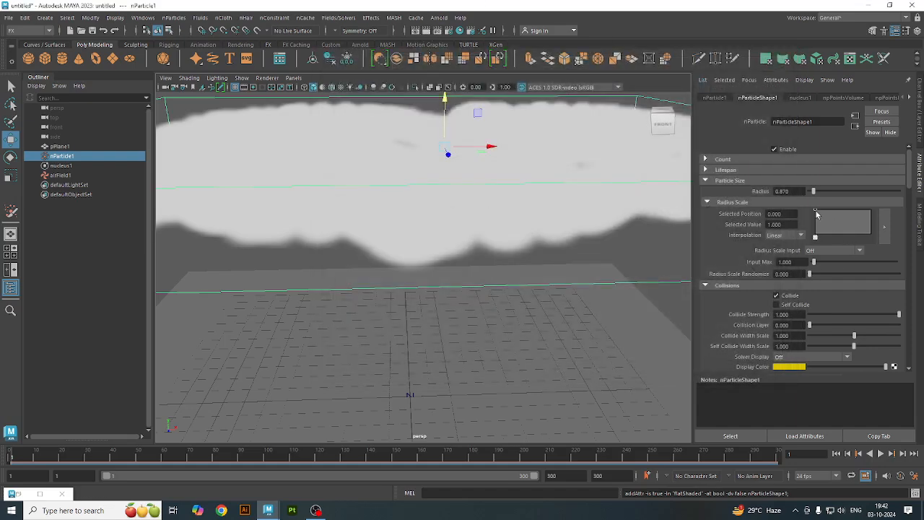
Shape the nParticle's Radius Scale ramp with three points, the last at position 0.765 with value 0.840.
{"action": "left_click", "coordinate": [830, 219]}
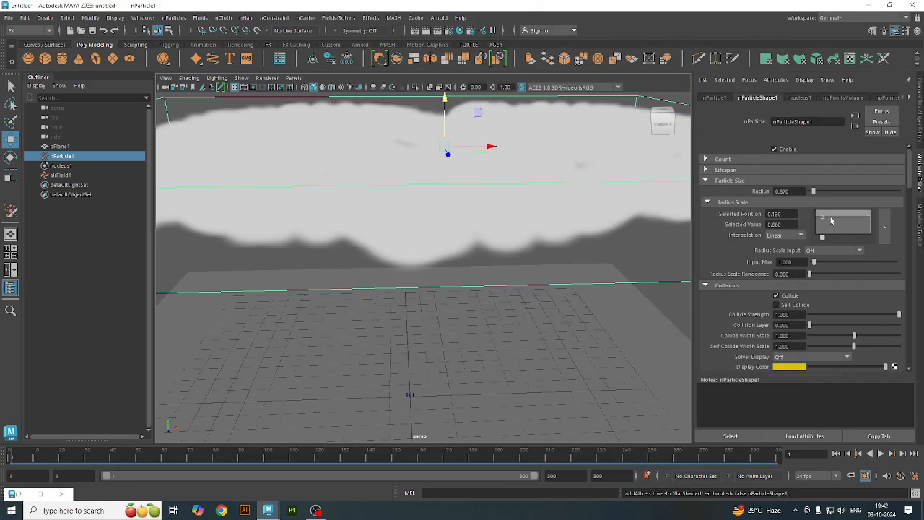
{"action": "left_click_drag", "start_coordinate": [831, 221], "coordinate": [839, 210]}
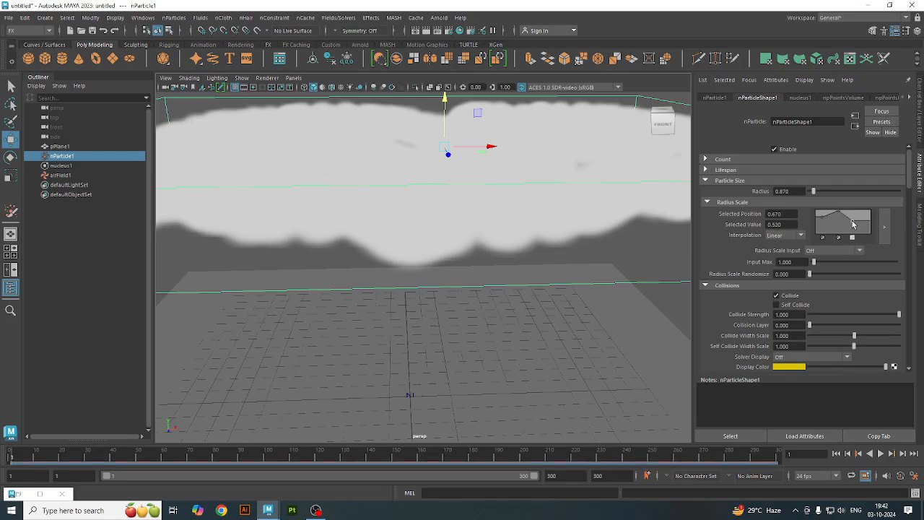
{"action": "left_click", "coordinate": [856, 215]}
Set Radius Scale Input to Age, test-render the current frame, and close the render window.
{"action": "left_click", "coordinate": [819, 252]}
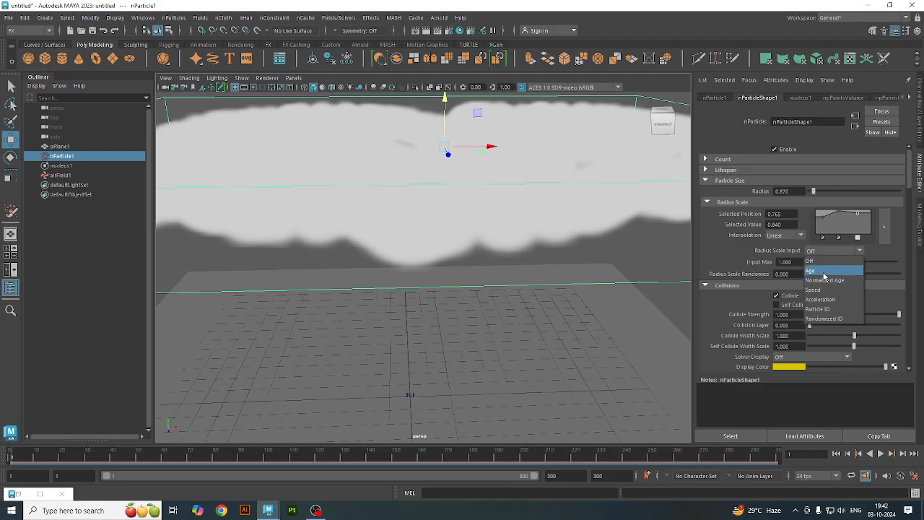
{"action": "left_click", "coordinate": [824, 271]}
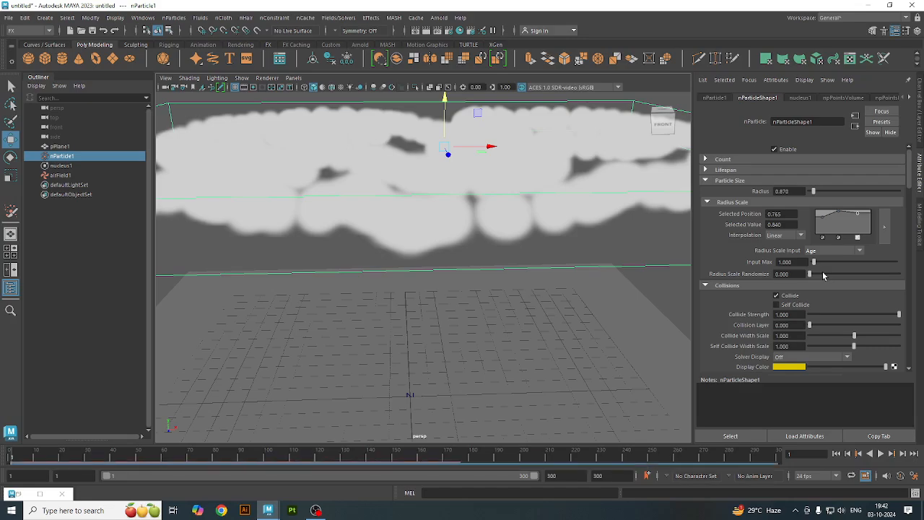
{"action": "left_click", "coordinate": [426, 30]}
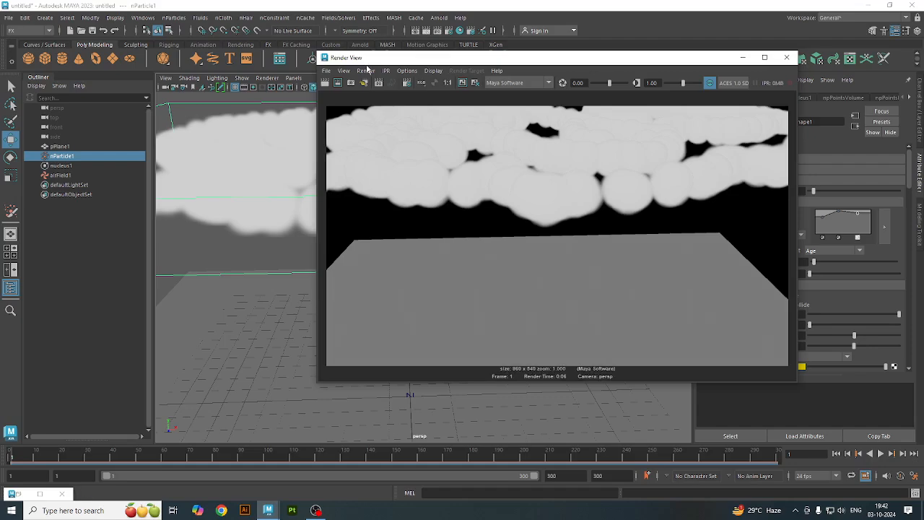
{"action": "left_click", "coordinate": [786, 57]}
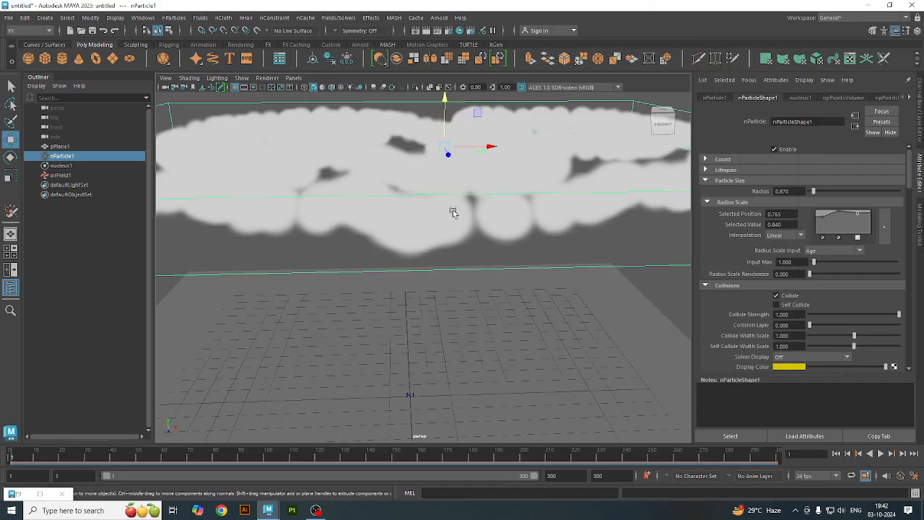
{"action": "left_click", "coordinate": [345, 327]}
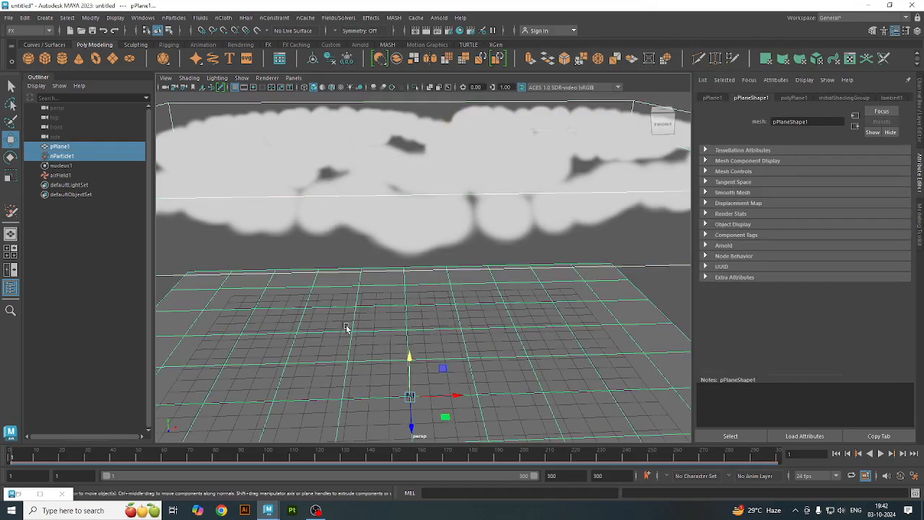
{"action": "left_click", "coordinate": [174, 18]}
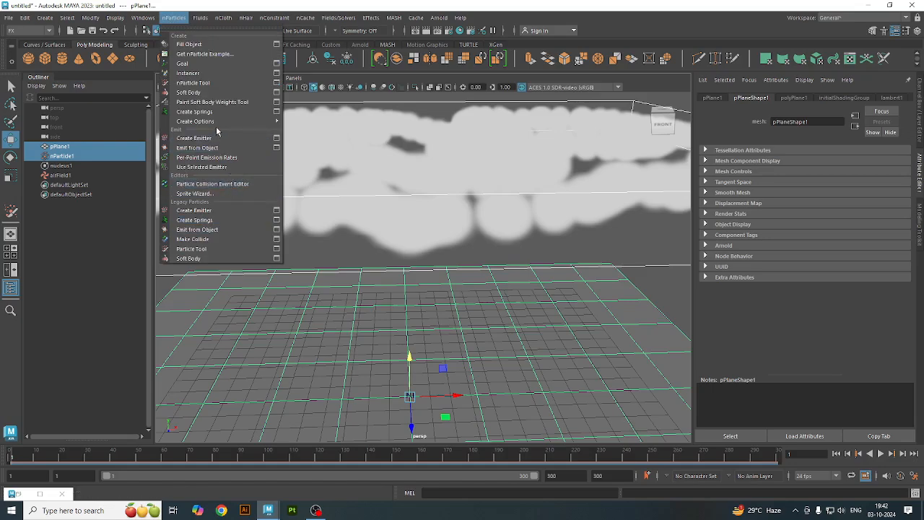
{"action": "mouse_move", "coordinate": [198, 19]}
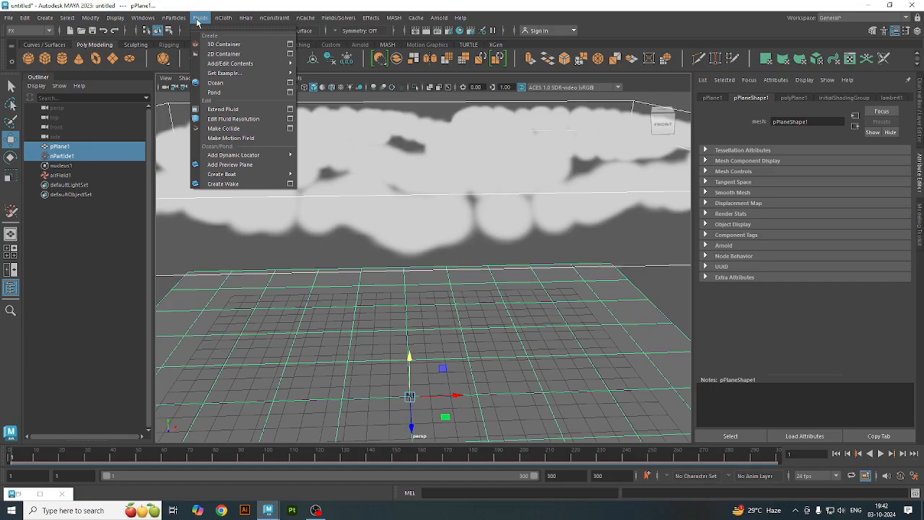
{"action": "mouse_move", "coordinate": [274, 25]}
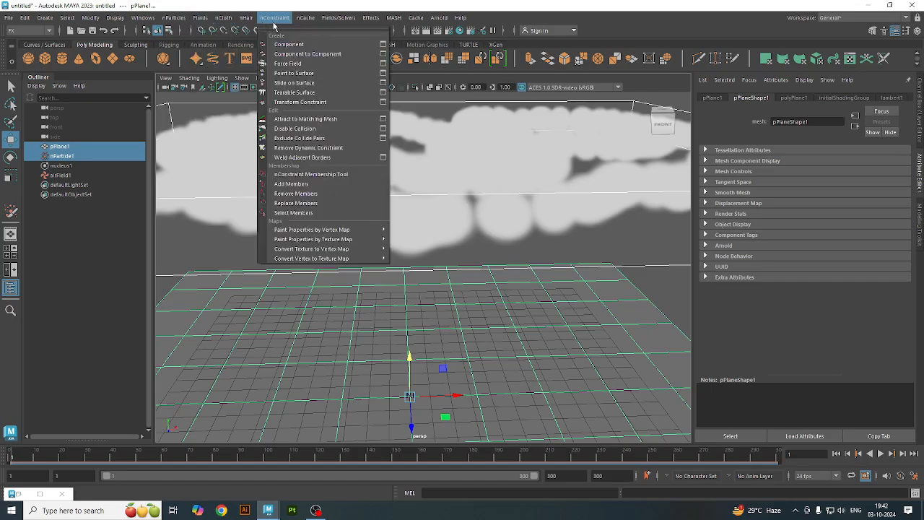
{"action": "mouse_move", "coordinate": [345, 25]}
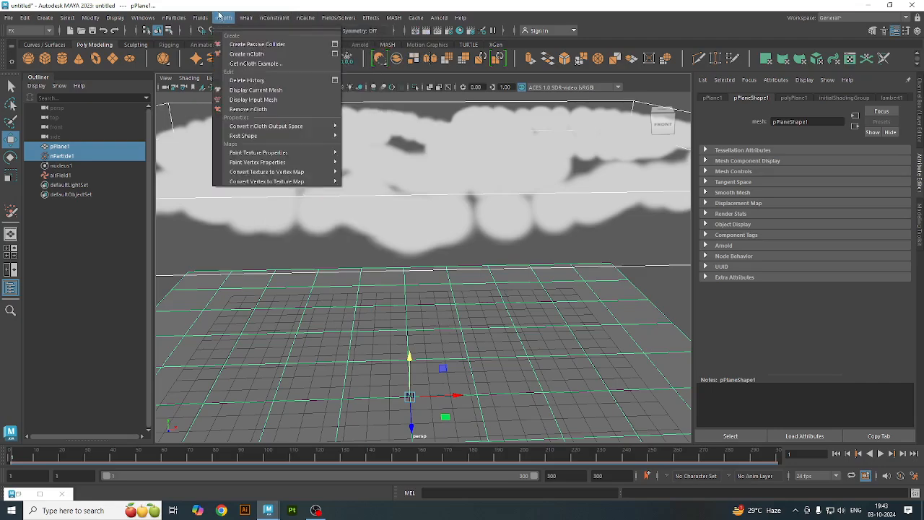
{"action": "mouse_move", "coordinate": [160, 16]}
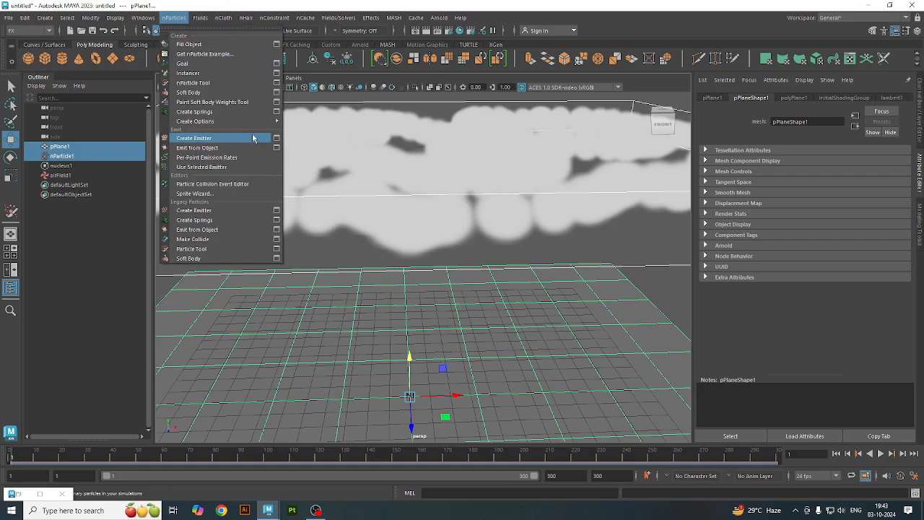
{"action": "left_click", "coordinate": [418, 281]}
Delete the cloud nParticle object and the air field from the scene.
{"action": "left_click", "coordinate": [424, 227]}
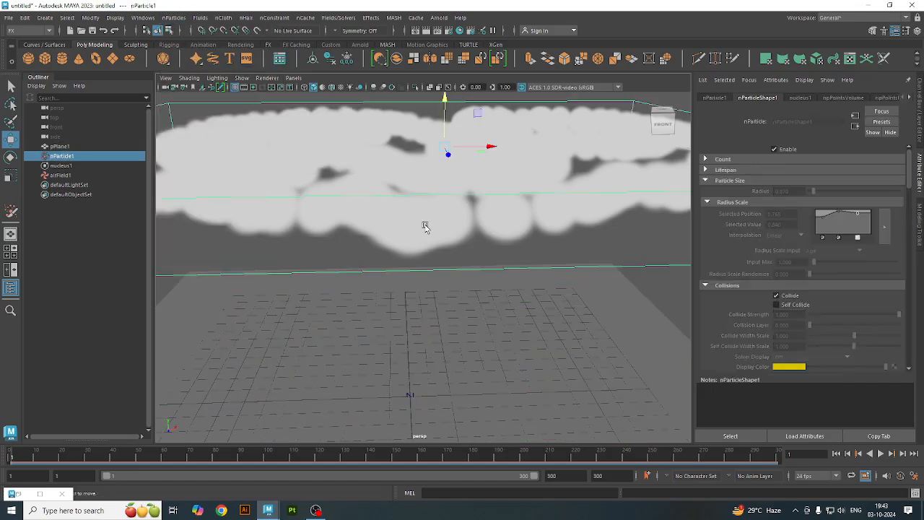
{"action": "key", "text": "Delete"}
{"action": "left_click", "coordinate": [410, 250]}
{"action": "key", "text": "Delete"}
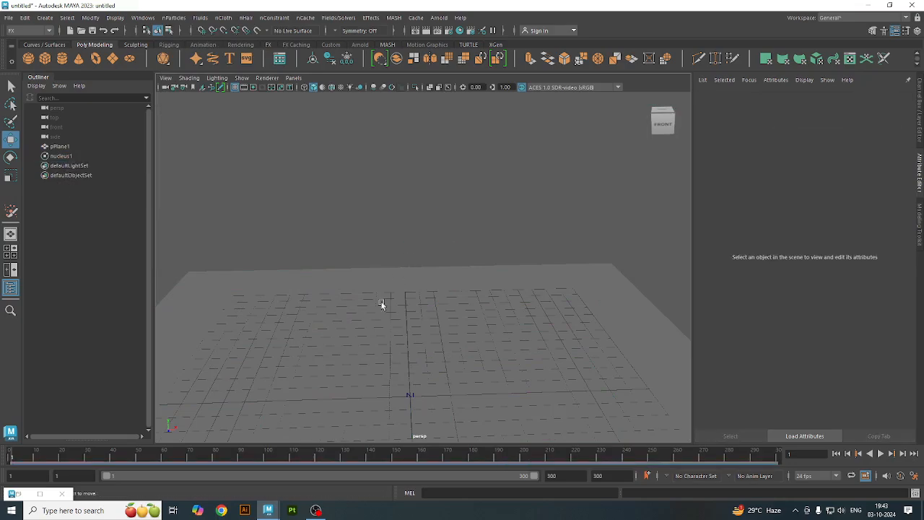
{"action": "left_click", "coordinate": [416, 394]}
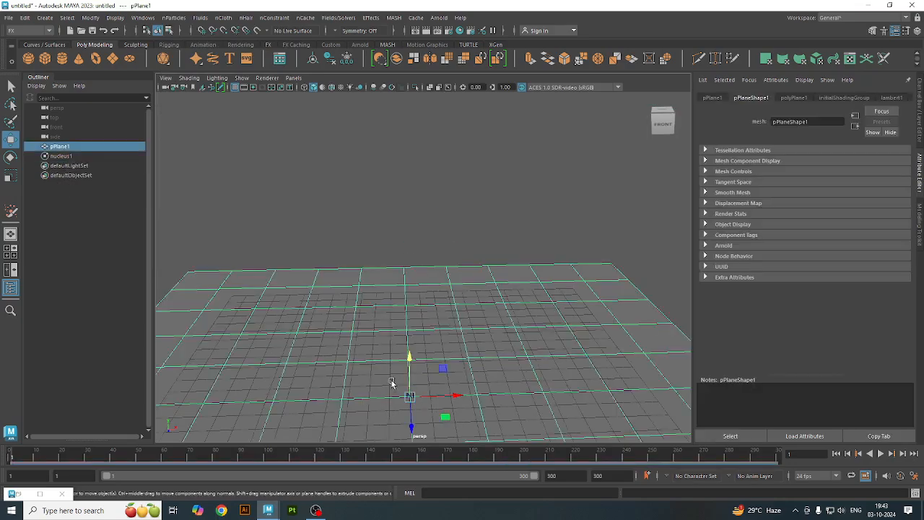
{"action": "key", "text": "Delete"}
{"action": "left_click", "coordinate": [68, 147]}
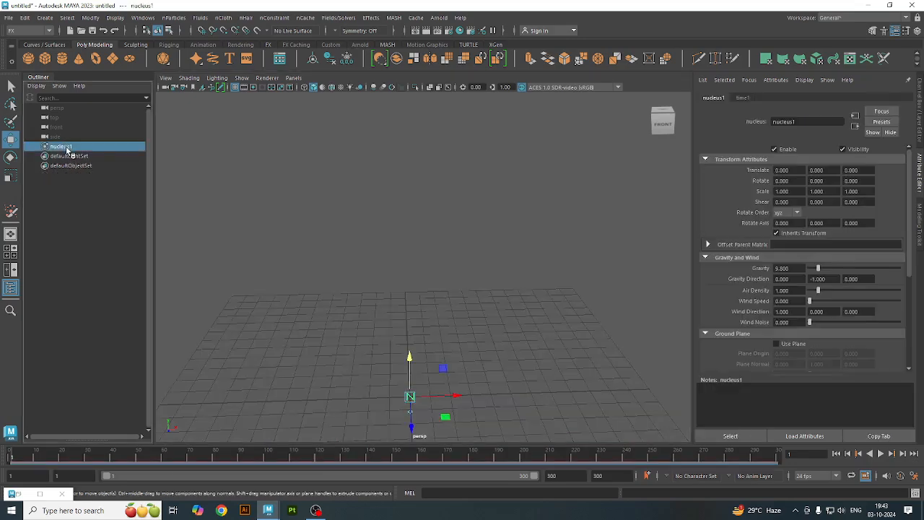
{"action": "key", "text": "ctrl+z"}
{"action": "key", "text": "ctrl+z"}
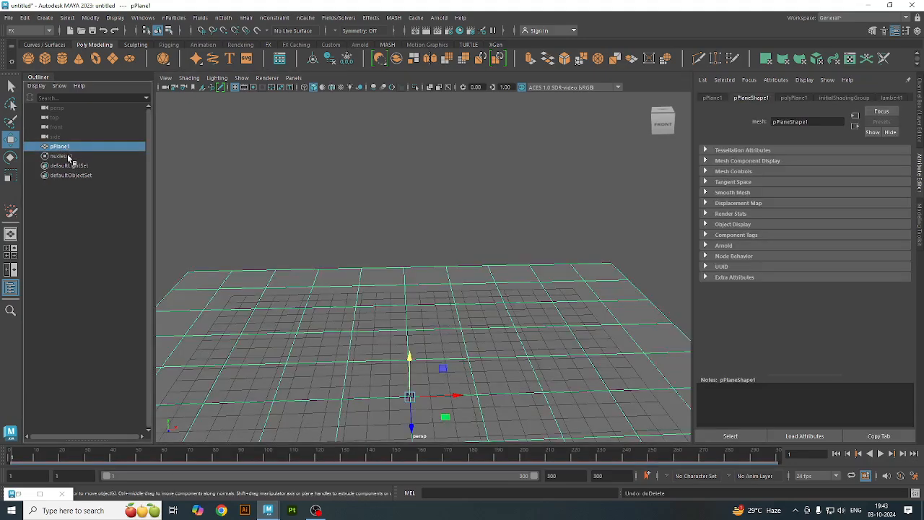
Delete the nucleus1 solver and select the plane pPlane1.
{"action": "left_click", "coordinate": [68, 156]}
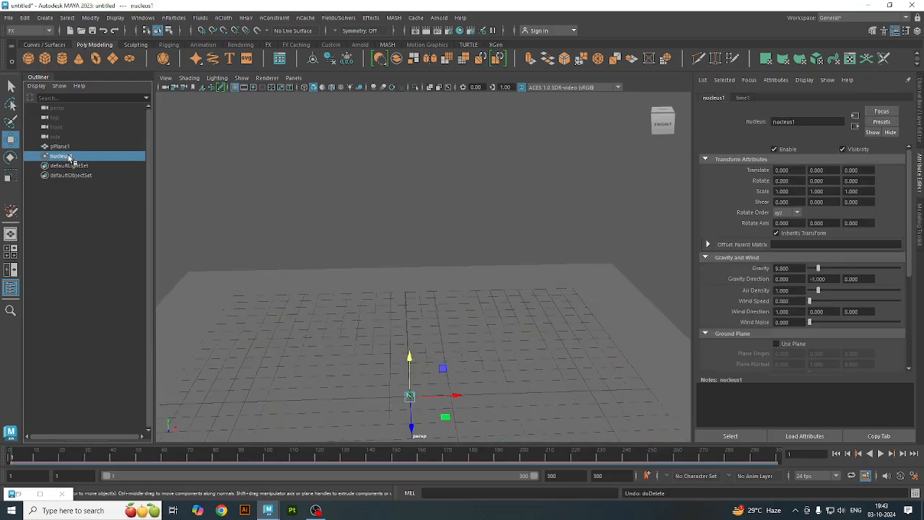
{"action": "key", "text": "Delete"}
{"action": "left_click", "coordinate": [63, 147]}
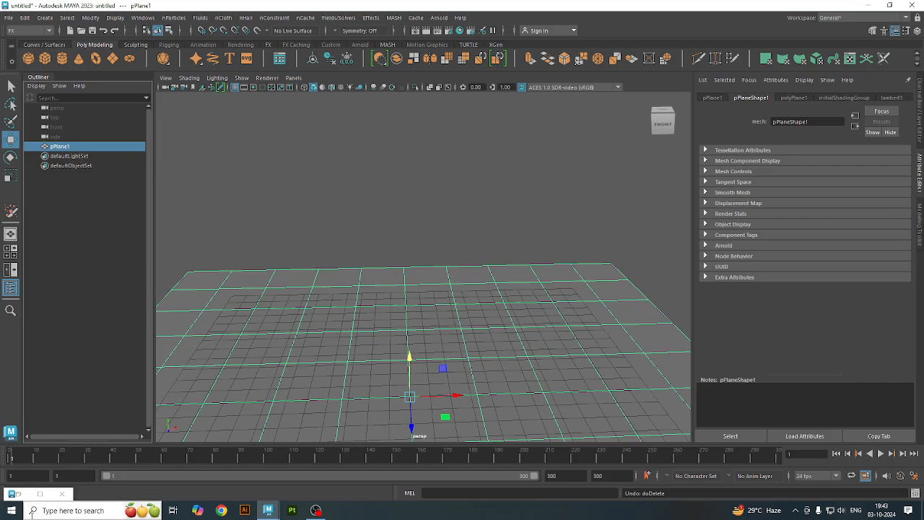
Configure the nParticle Tool with Sketch particles off, Create particle grid on with cursor placement, and a slightly larger particle spacing.
{"action": "left_click", "coordinate": [174, 17]}
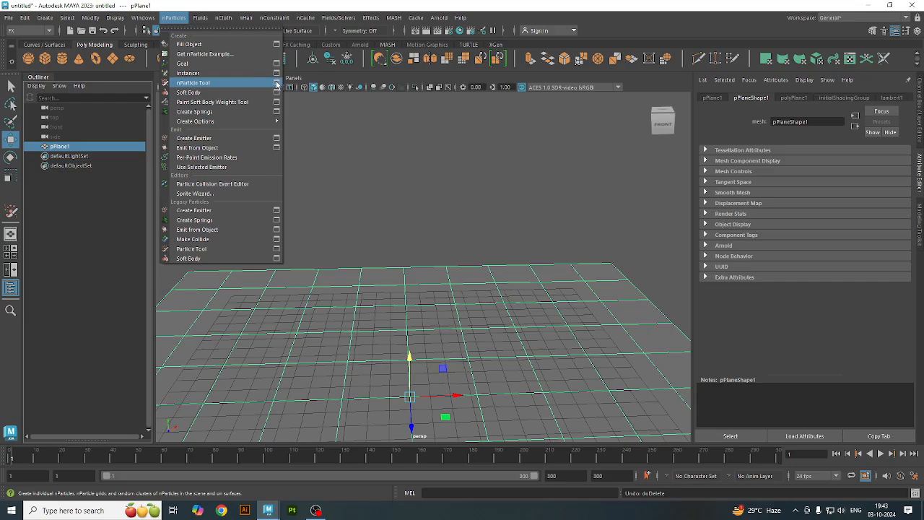
{"action": "left_click", "coordinate": [276, 85]}
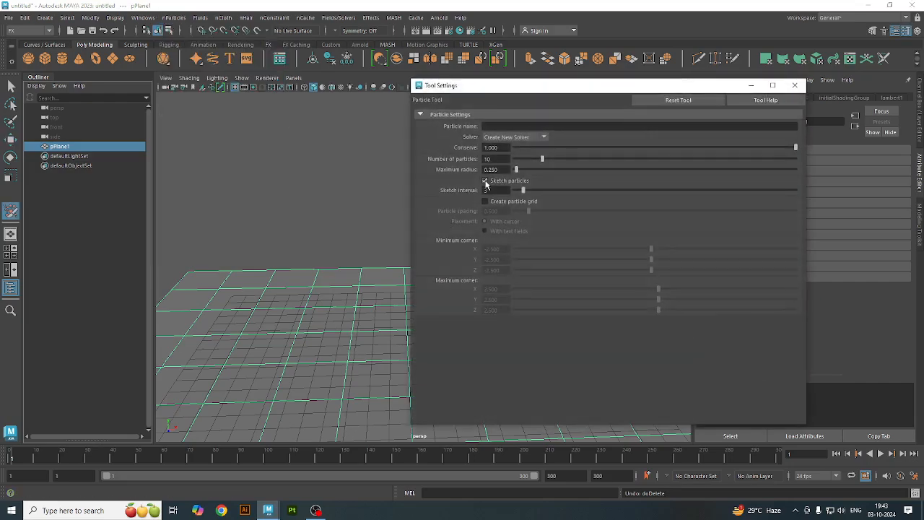
{"action": "left_click", "coordinate": [484, 181]}
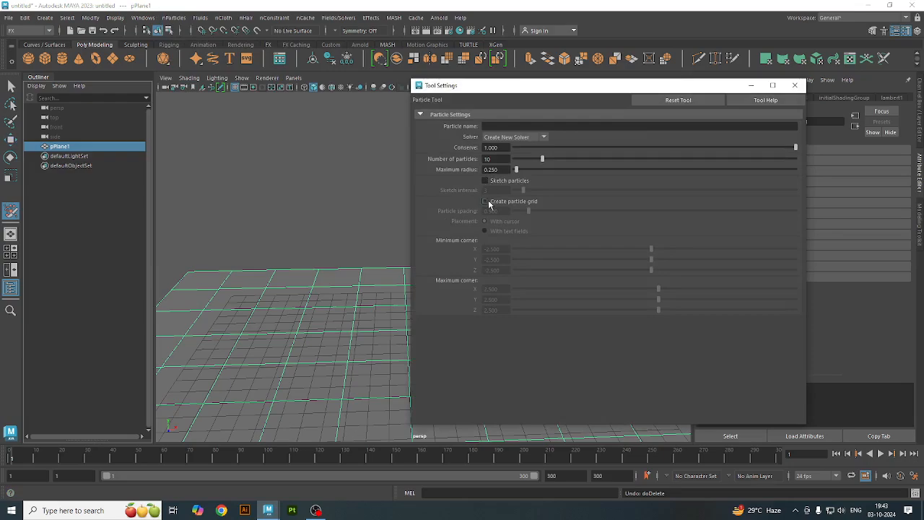
{"action": "left_click", "coordinate": [485, 202]}
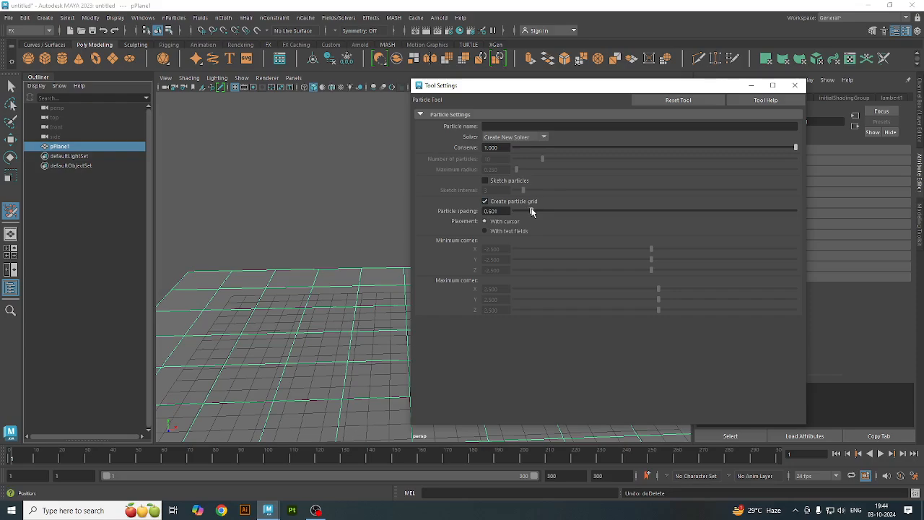
{"action": "left_click_drag", "start_coordinate": [531, 210], "coordinate": [534, 211]}
{"action": "left_click", "coordinate": [751, 85]}
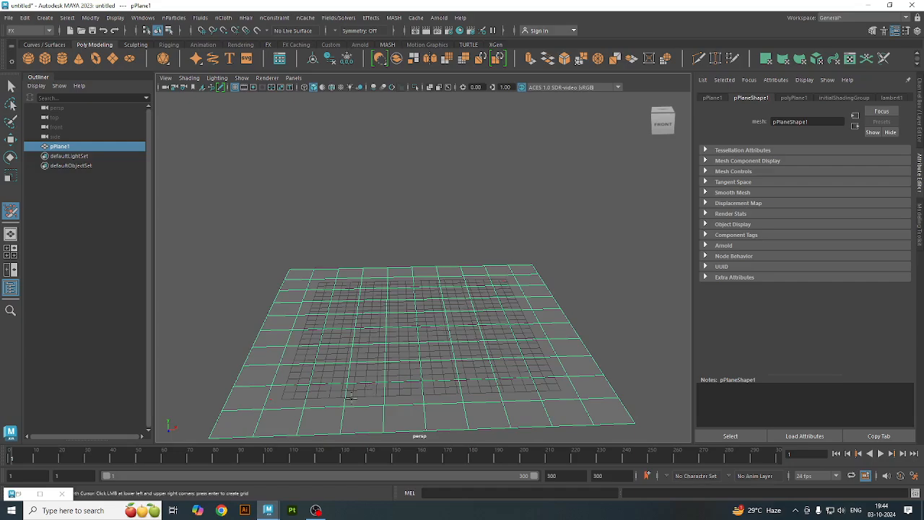
Create a particle grid across the plane and raise it about 10.3 units above the plane.
{"action": "scroll", "coordinate": [341, 386], "scroll_direction": "up", "scroll_amount": 3}
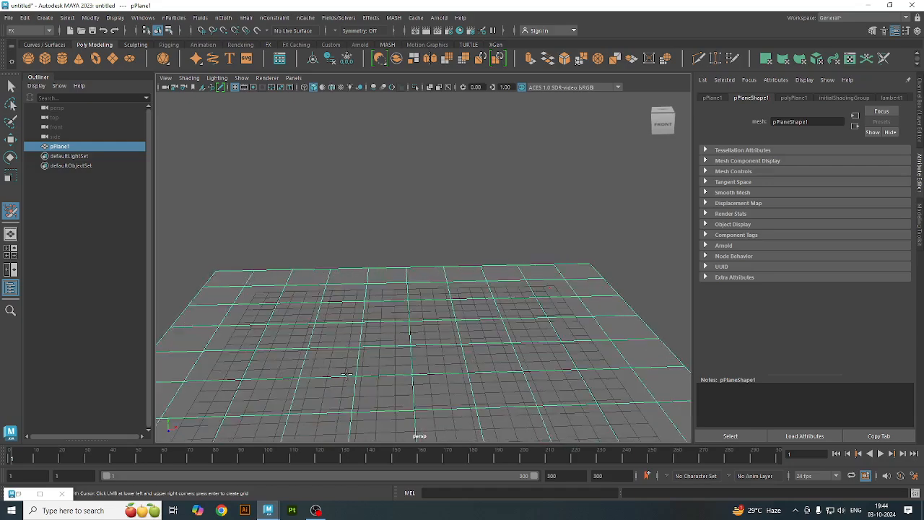
{"action": "key", "text": "Return"}
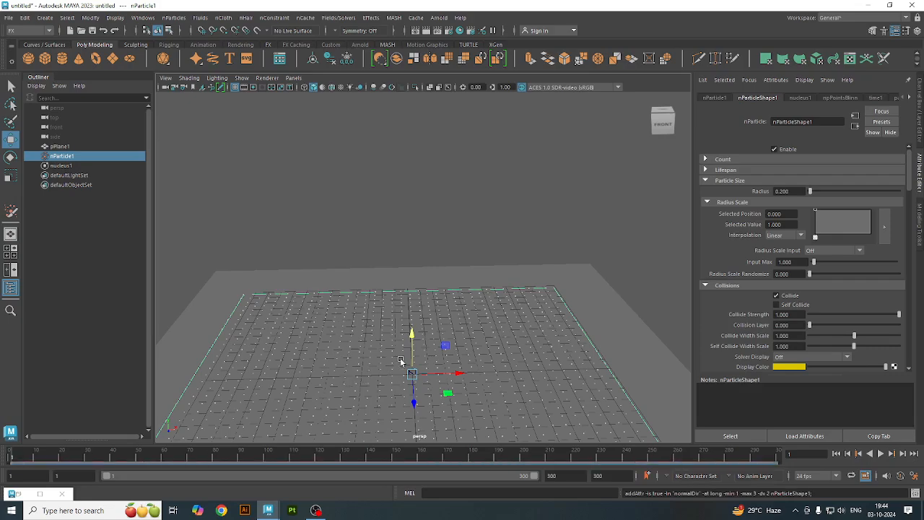
{"action": "left_click_drag", "start_coordinate": [412, 346], "coordinate": [439, 176]}
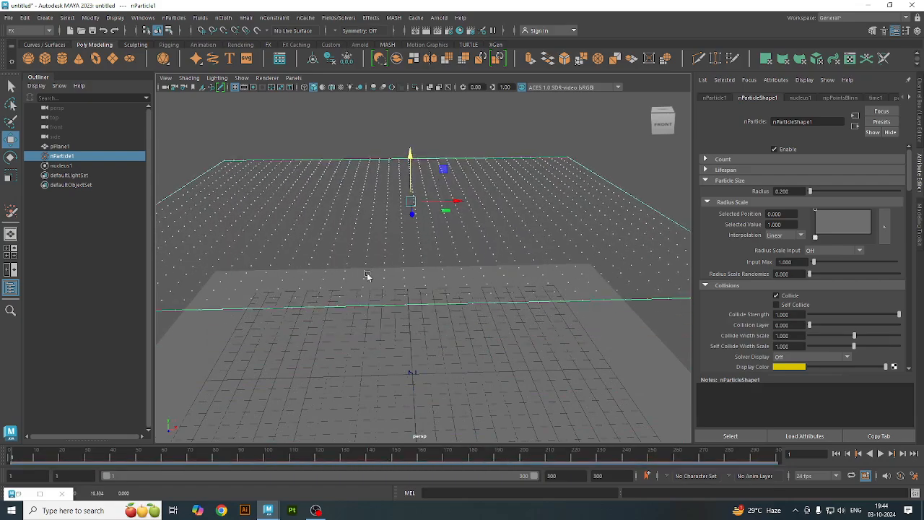
Play the simulation to watch the particle grid fall, and return to the first frame.
{"action": "left_click_drag", "start_coordinate": [342, 276], "coordinate": [441, 281], "text": "alt"}
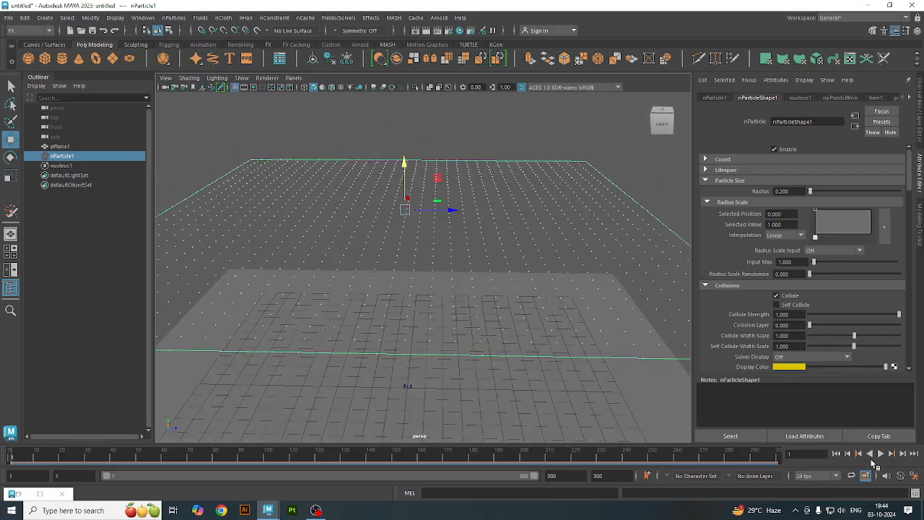
{"action": "left_click", "coordinate": [880, 453]}
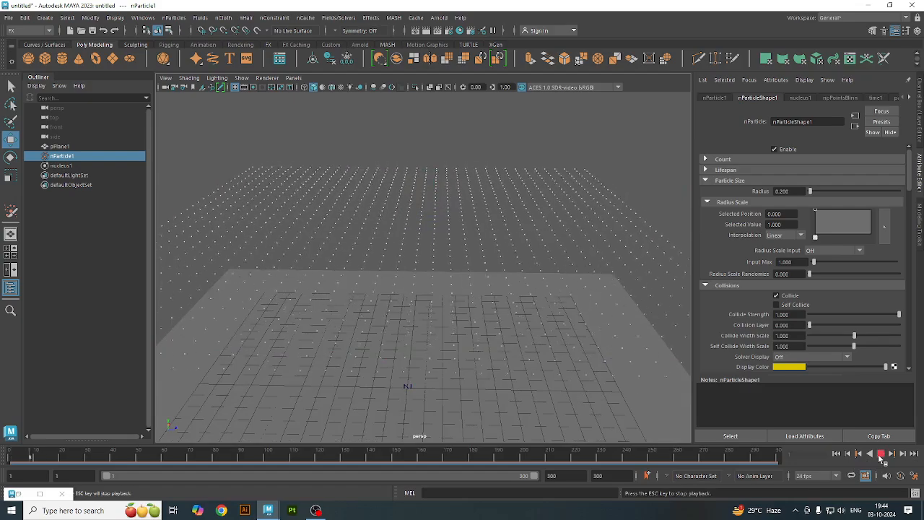
{"action": "left_click", "coordinate": [836, 454]}
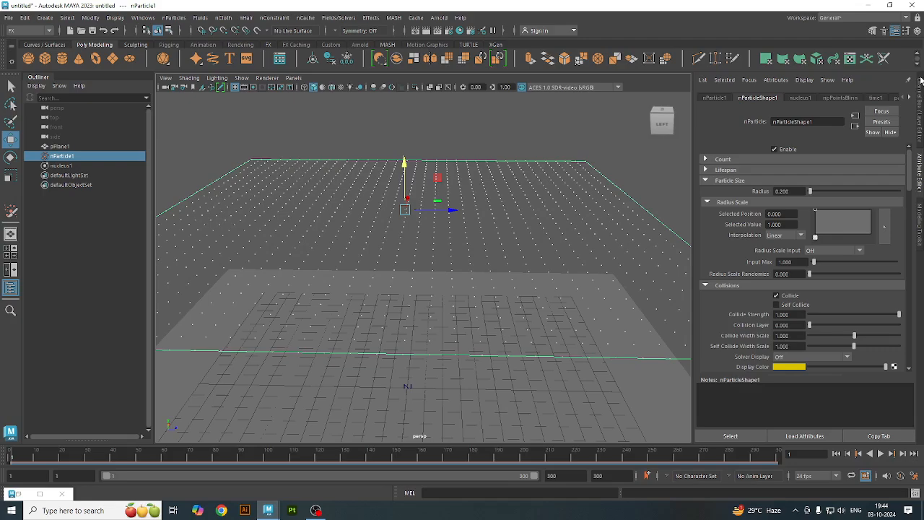
Set the Dynamics Weight of nParticle1 to 0 and play the simulation to test the particle grid.
{"action": "left_click", "coordinate": [916, 30]}
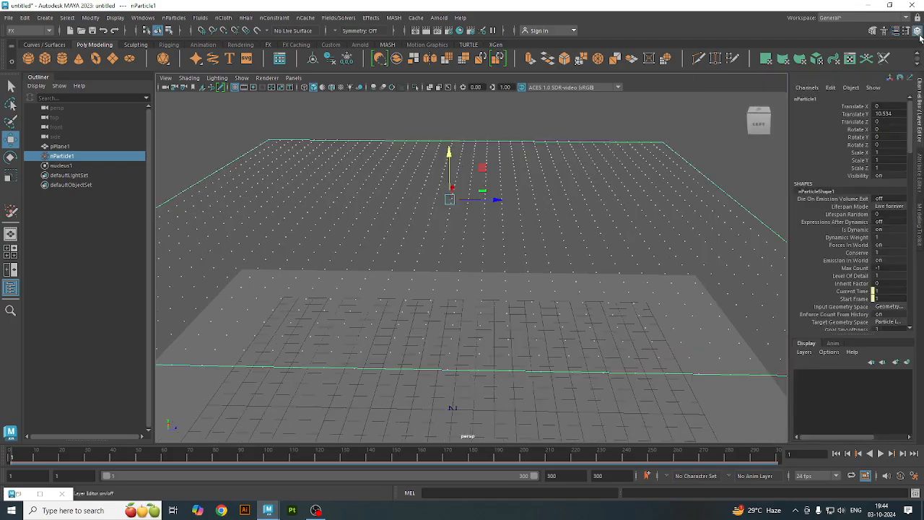
{"action": "double_click", "coordinate": [890, 237]}
{"action": "type", "text": "0"}
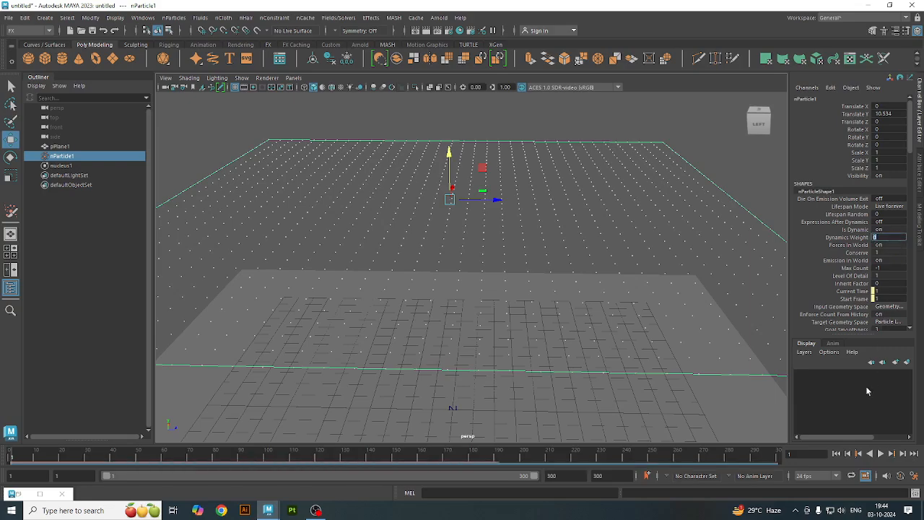
{"action": "left_click", "coordinate": [881, 454]}
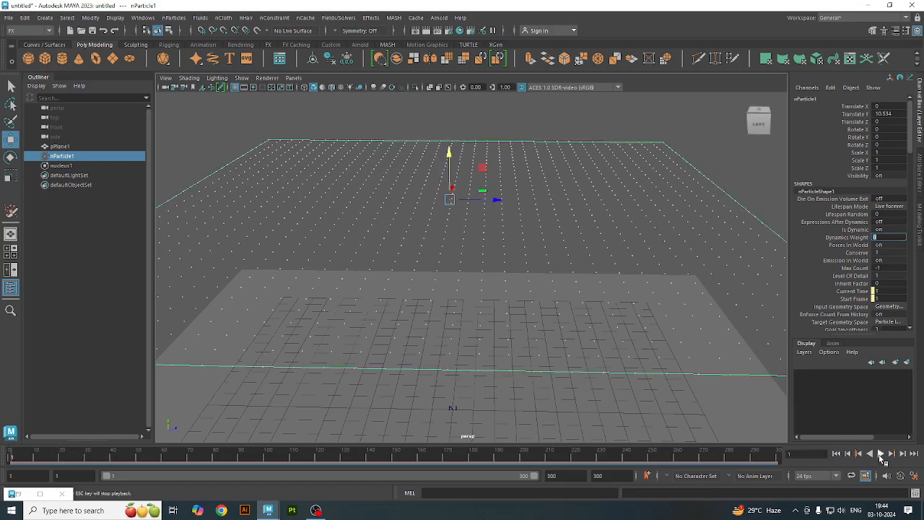
{"action": "left_click", "coordinate": [880, 455]}
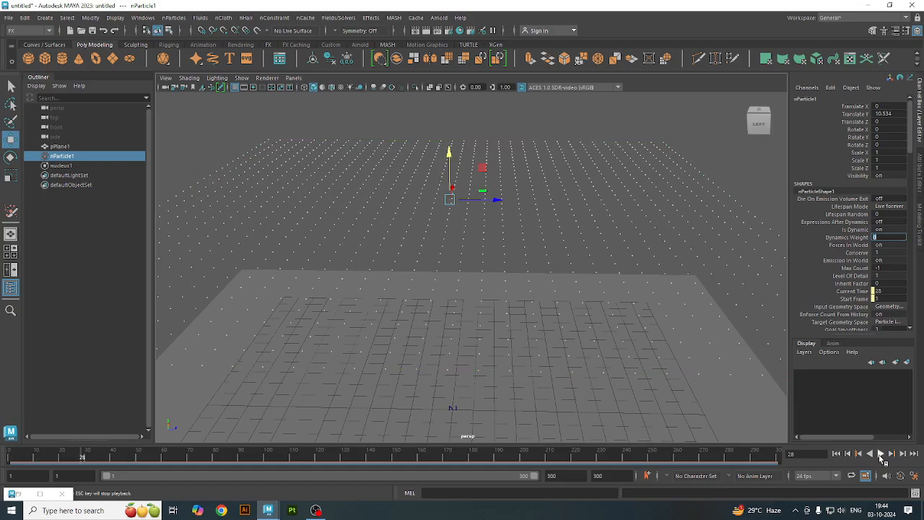
{"action": "left_click", "coordinate": [881, 455]}
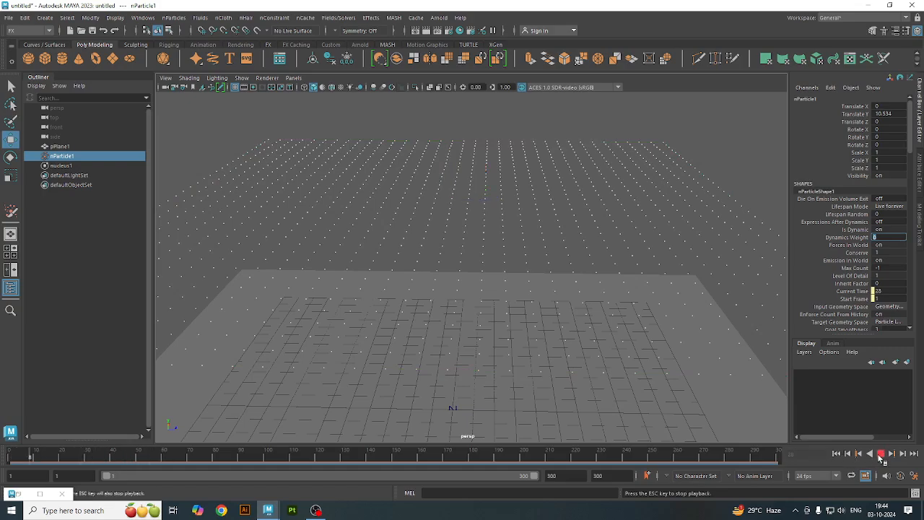
{"action": "left_click", "coordinate": [881, 455]}
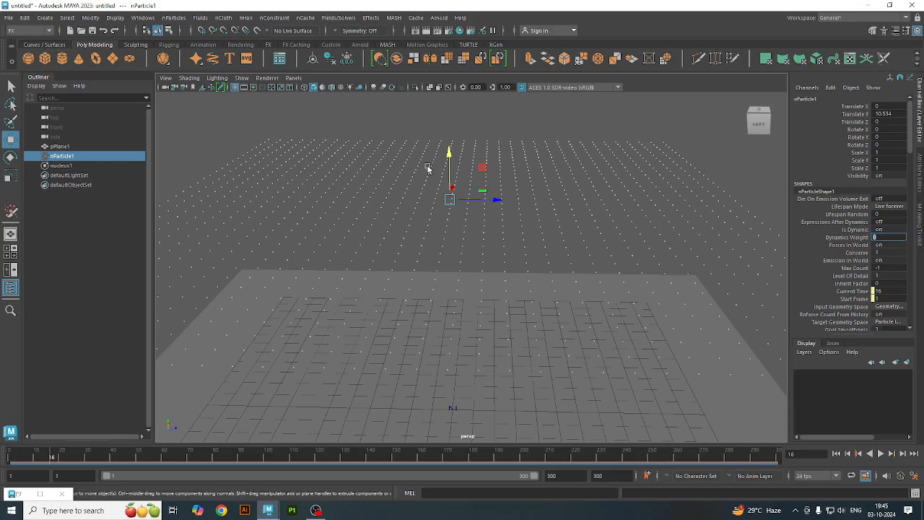
Add an Air field to the nParticle1 grid and raise the field about 9.5 units above the origin.
{"action": "left_click", "coordinate": [431, 223]}
{"action": "left_click", "coordinate": [448, 226]}
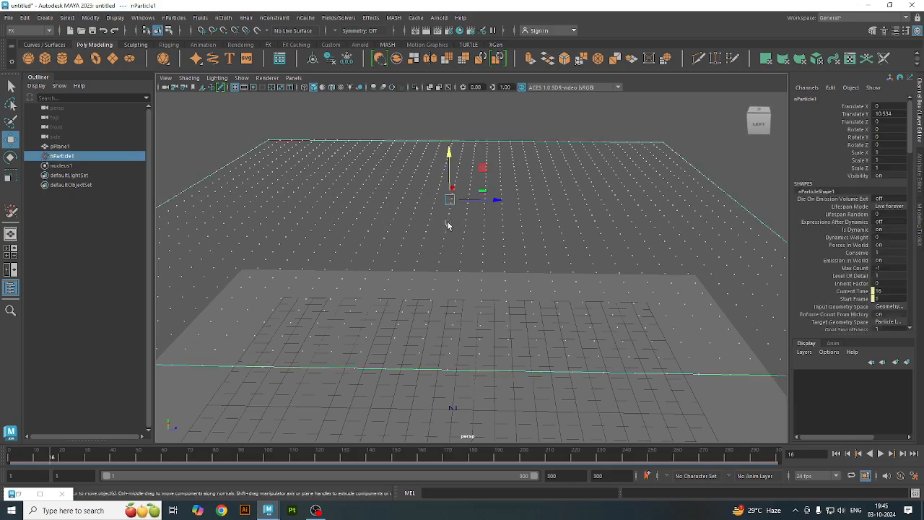
{"action": "left_click", "coordinate": [369, 18]}
{"action": "mouse_move", "coordinate": [355, 19]}
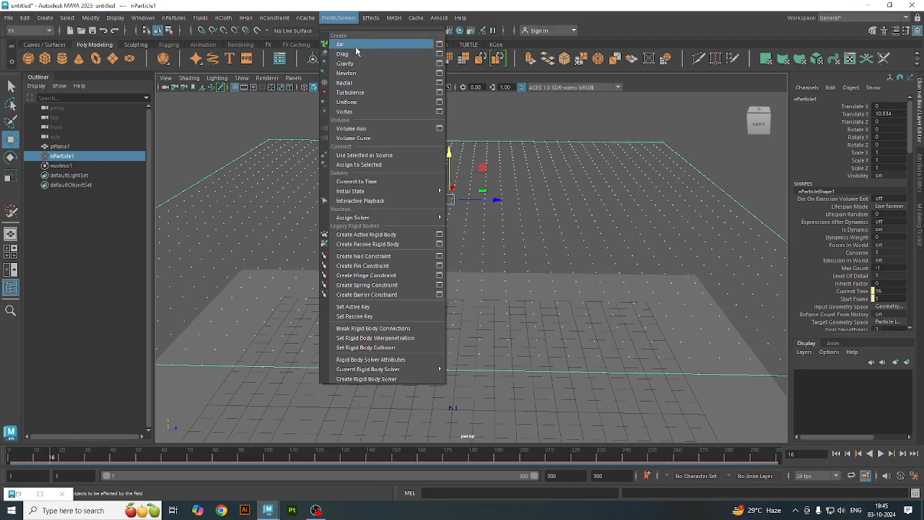
{"action": "left_click", "coordinate": [345, 45]}
{"action": "left_click_drag", "start_coordinate": [451, 385], "coordinate": [482, 198]}
Play the simulation with the Air field, rewind to the first frame, and replay it to check the particles.
{"action": "left_click", "coordinate": [880, 454]}
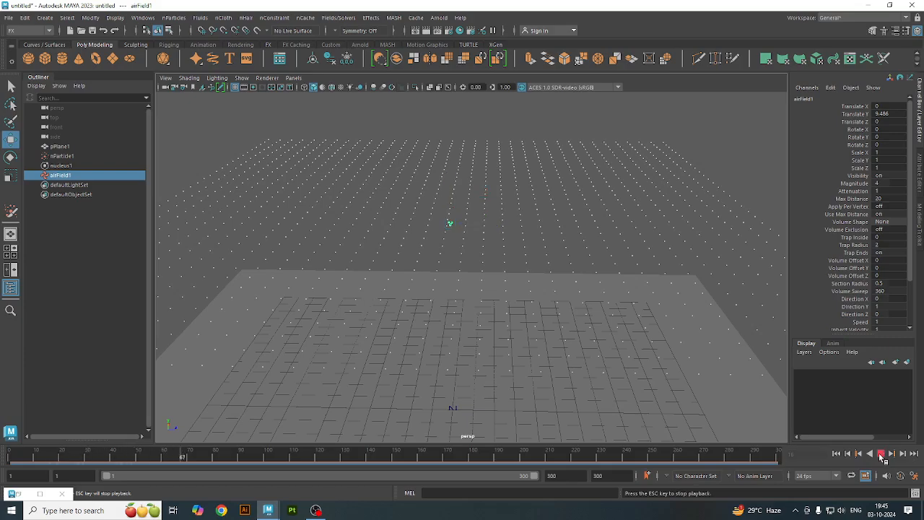
{"action": "left_click", "coordinate": [881, 454]}
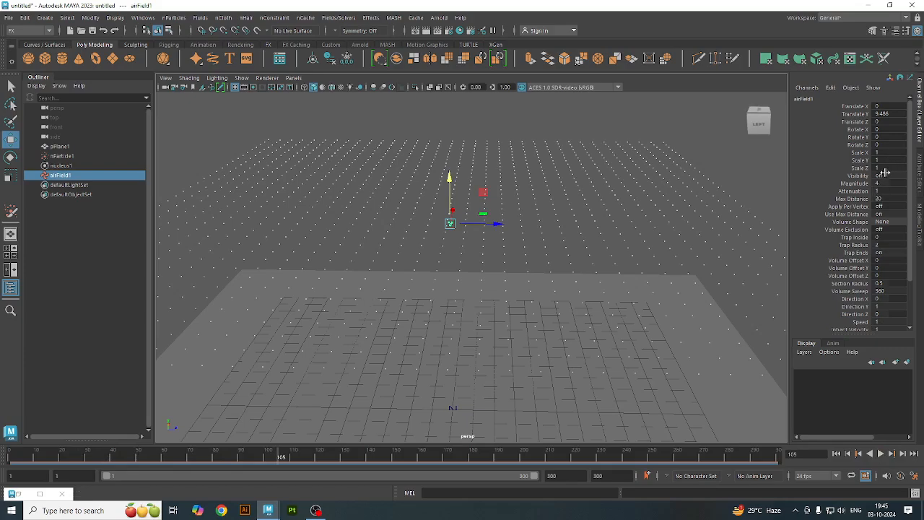
{"action": "left_click", "coordinate": [836, 453]}
{"action": "left_click", "coordinate": [880, 453]}
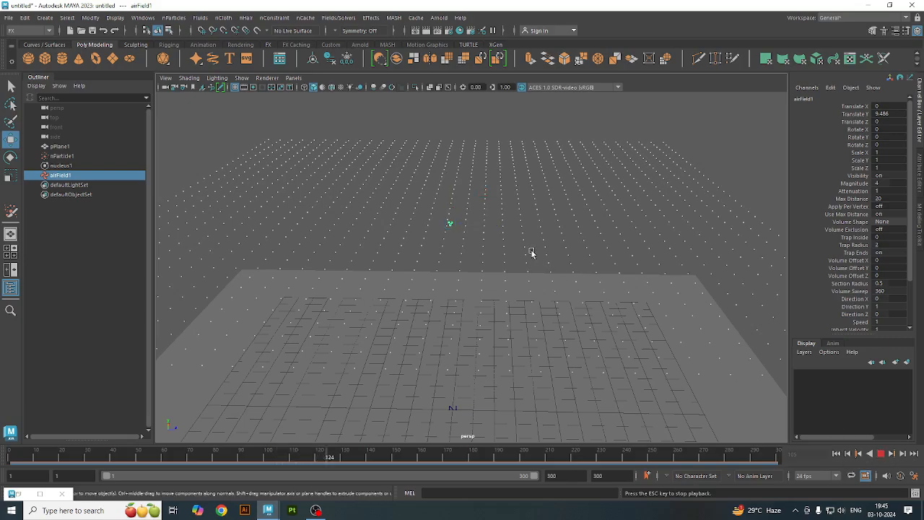
{"action": "key", "text": "Escape"}
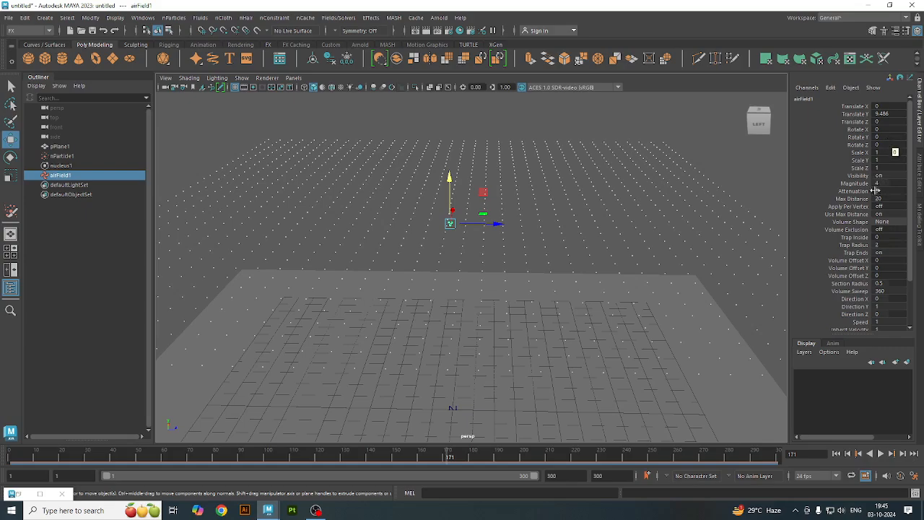
Review the Air field's attributes and its nParticleShape1 input, and set the field's Magnitude to 25.
{"action": "scroll", "coordinate": [873, 195], "scroll_direction": "down", "scroll_amount": 3}
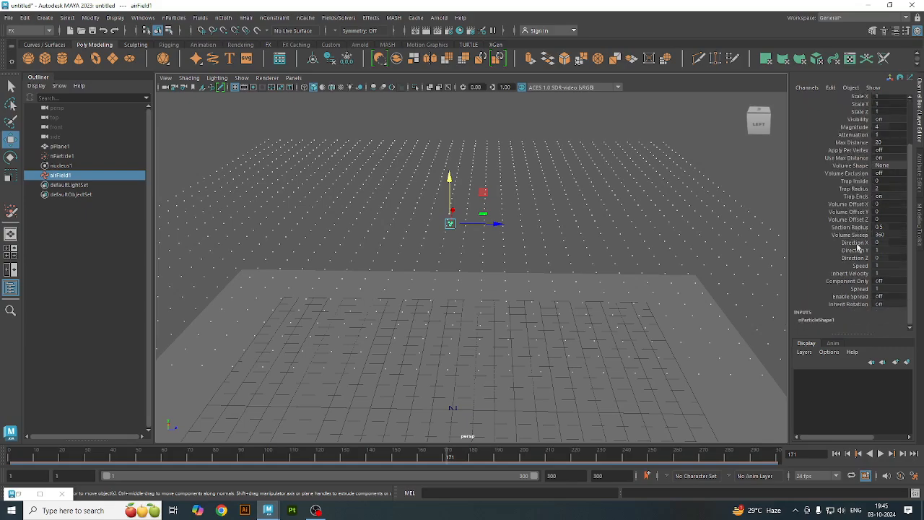
{"action": "left_click", "coordinate": [830, 321]}
{"action": "scroll", "coordinate": [841, 300], "scroll_direction": "down", "scroll_amount": 4}
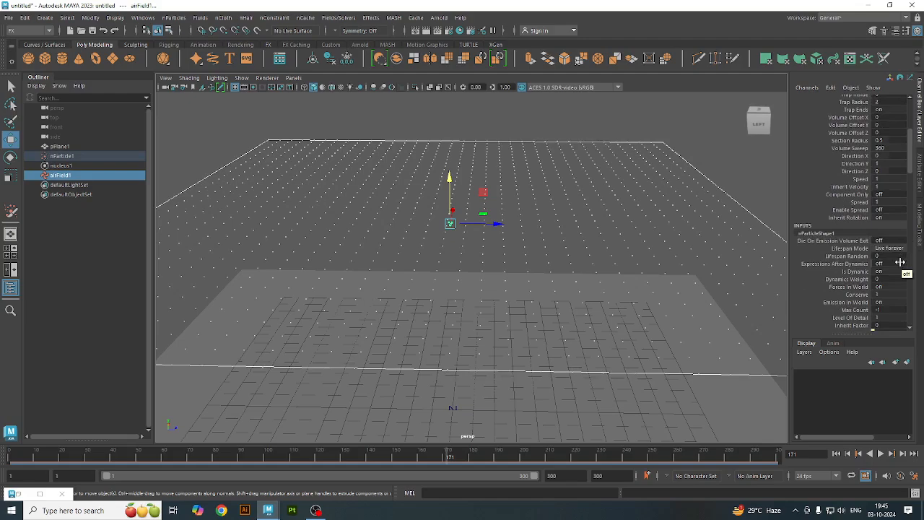
{"action": "scroll", "coordinate": [844, 203], "scroll_direction": "up", "scroll_amount": 5}
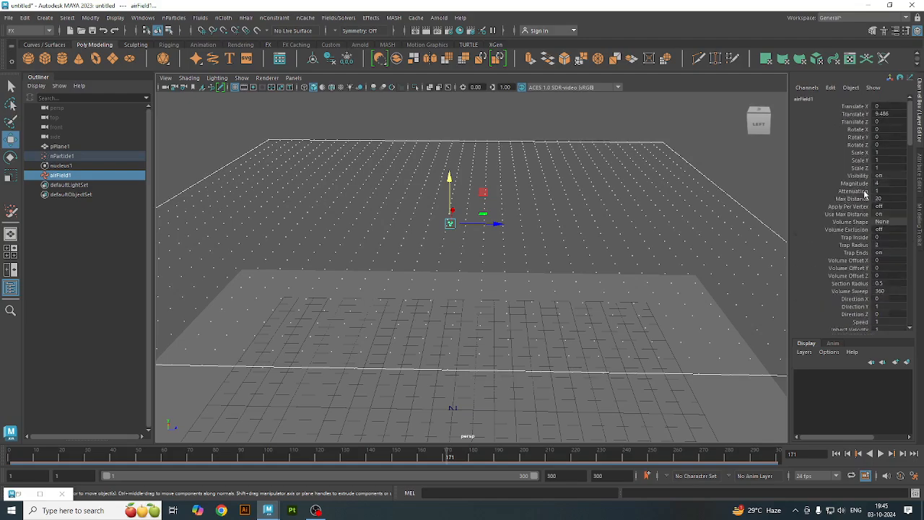
{"action": "double_click", "coordinate": [892, 183]}
{"action": "type", "text": "25"}
{"action": "key", "text": "Return"}
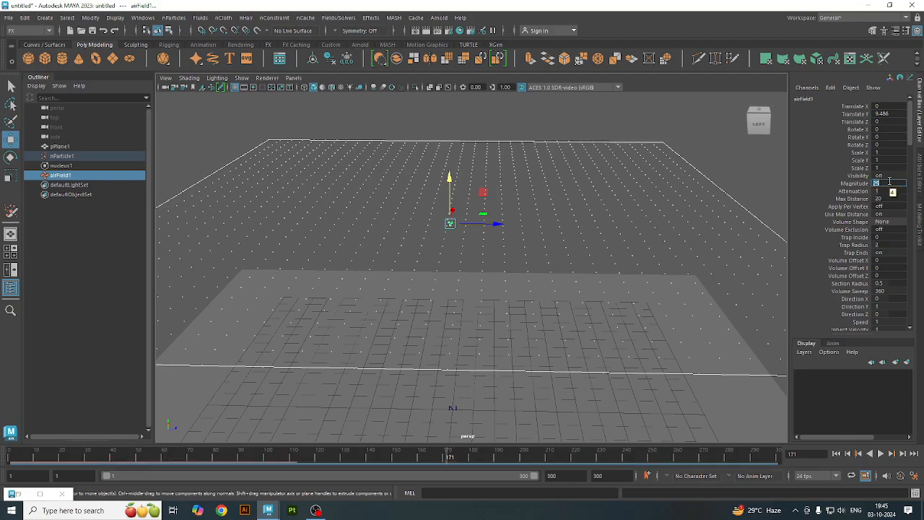
Replay the simulation from the first frame, stopping and restarting playback forward and backward to check the field's effect.
{"action": "left_click", "coordinate": [836, 454]}
{"action": "left_click", "coordinate": [881, 454]}
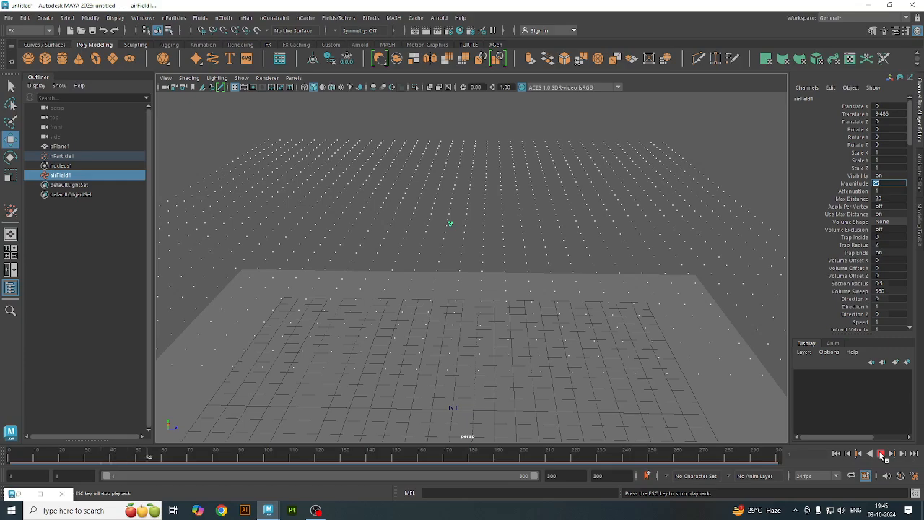
{"action": "left_click", "coordinate": [882, 454]}
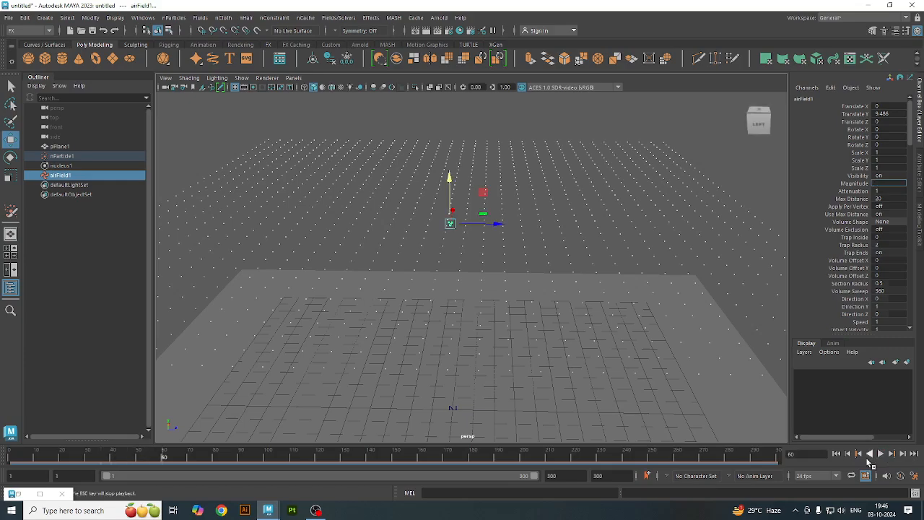
{"action": "left_click", "coordinate": [881, 454]}
{"action": "left_click", "coordinate": [881, 454]}
{"action": "left_click", "coordinate": [880, 454]}
{"action": "left_click", "coordinate": [879, 454]}
{"action": "left_click", "coordinate": [872, 454]}
{"action": "left_click", "coordinate": [870, 454]}
Select airField1 and delete it from the scene.
{"action": "left_click", "coordinate": [452, 232]}
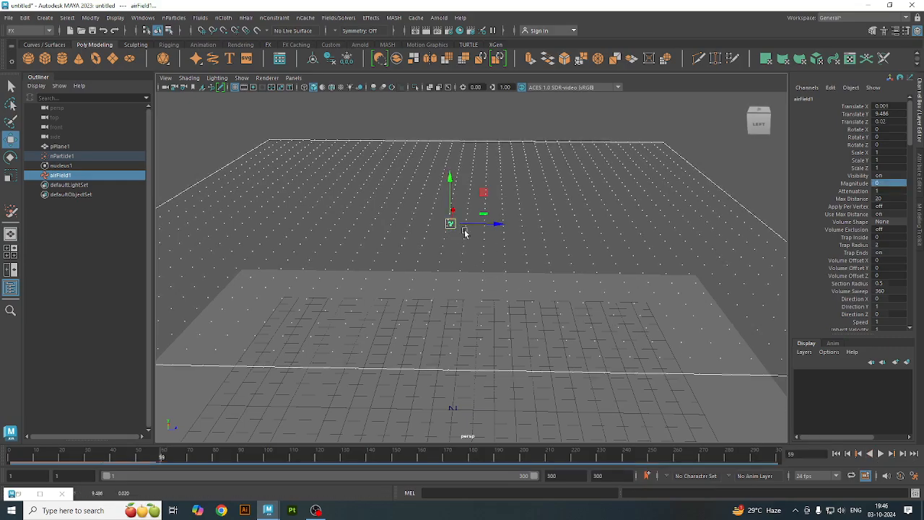
{"action": "left_click", "coordinate": [61, 177]}
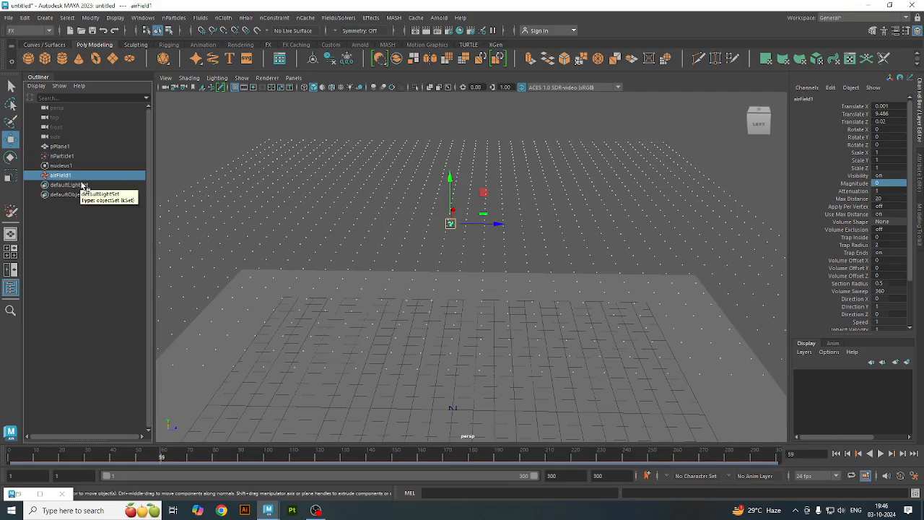
{"action": "key", "text": "Delete"}
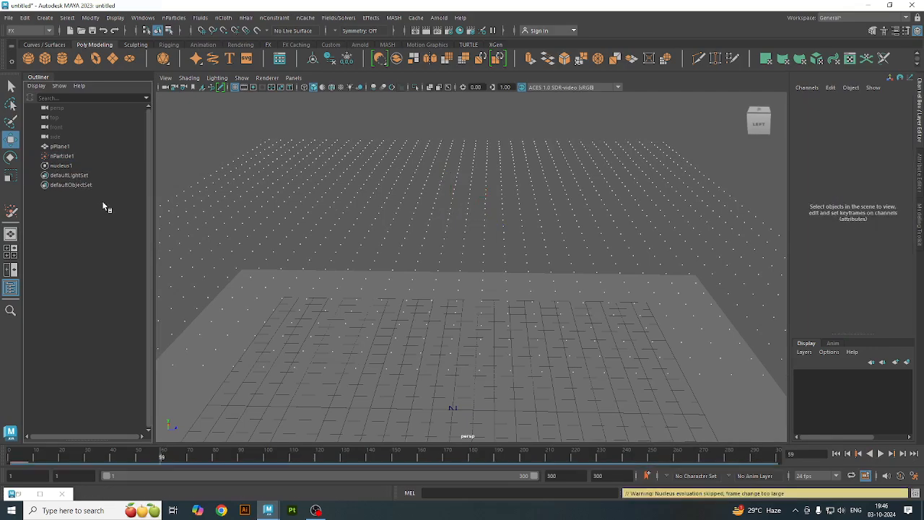
Add a Turbulence field to the nParticle1 grid and play the simulation to test it.
{"action": "left_click", "coordinate": [68, 156]}
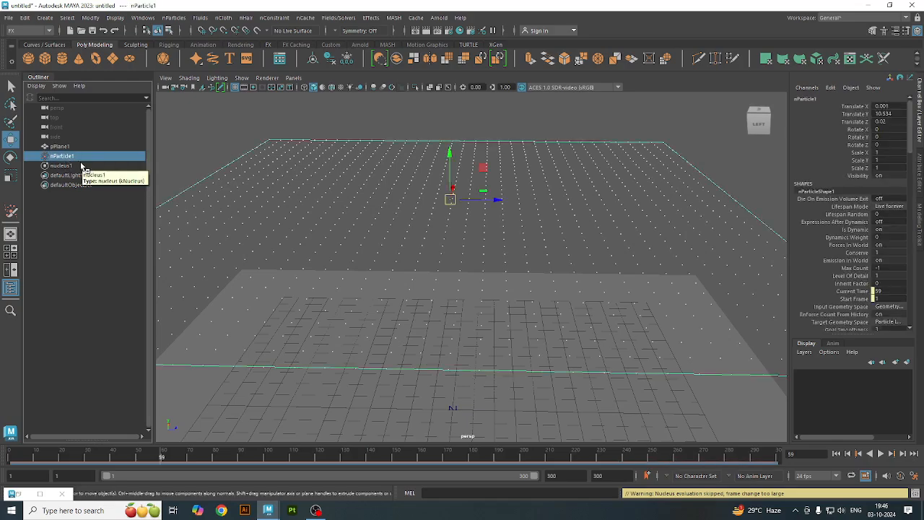
{"action": "left_click", "coordinate": [72, 166]}
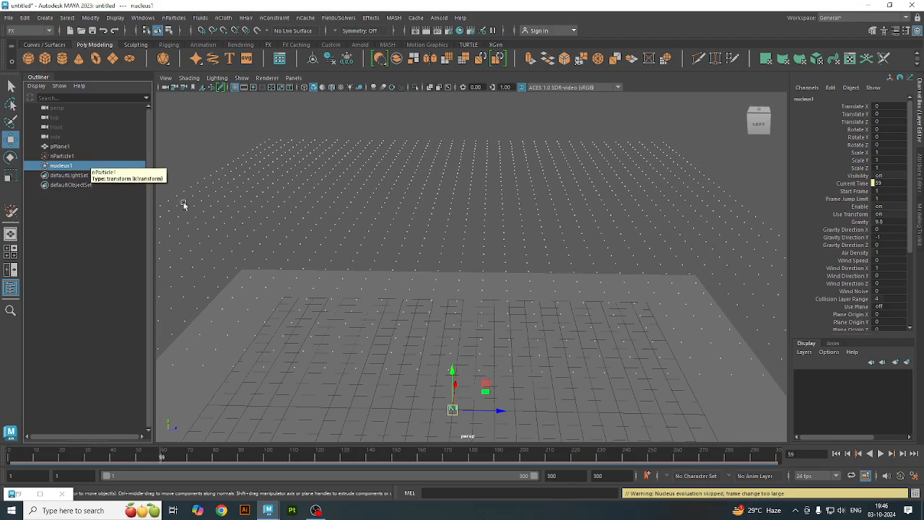
{"action": "left_click", "coordinate": [436, 199]}
{"action": "left_click", "coordinate": [435, 199]}
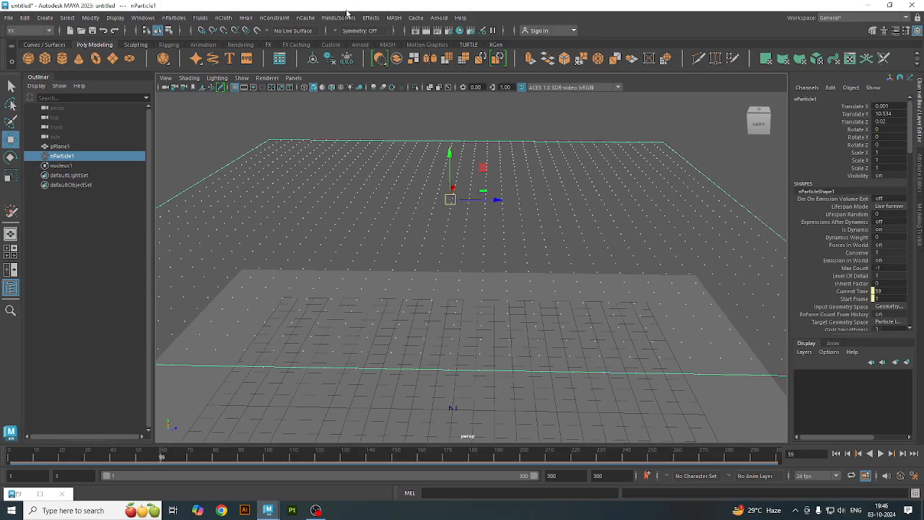
{"action": "left_click", "coordinate": [370, 17]}
{"action": "mouse_move", "coordinate": [351, 19]}
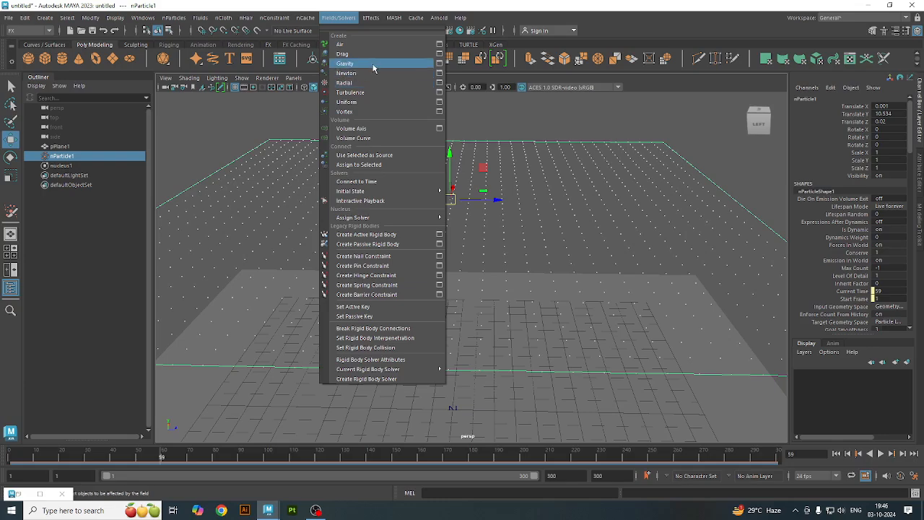
{"action": "left_click", "coordinate": [376, 94]}
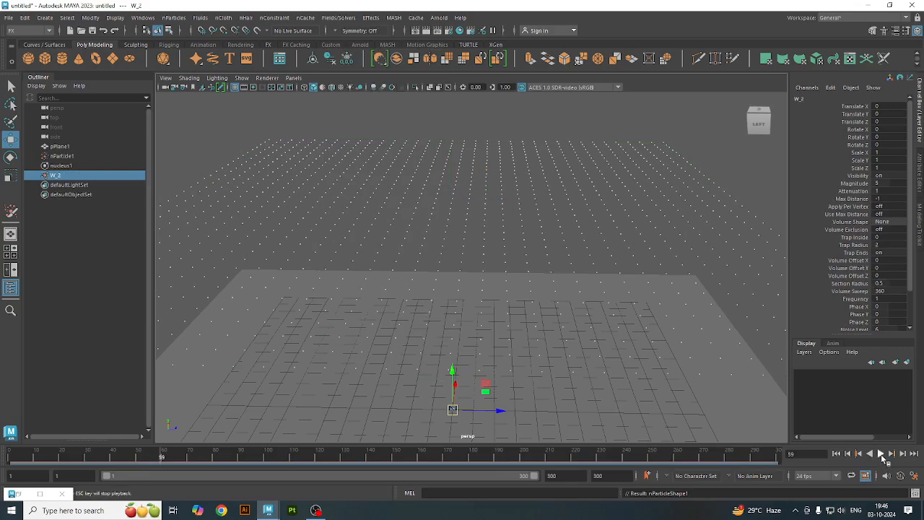
{"action": "left_click", "coordinate": [880, 454]}
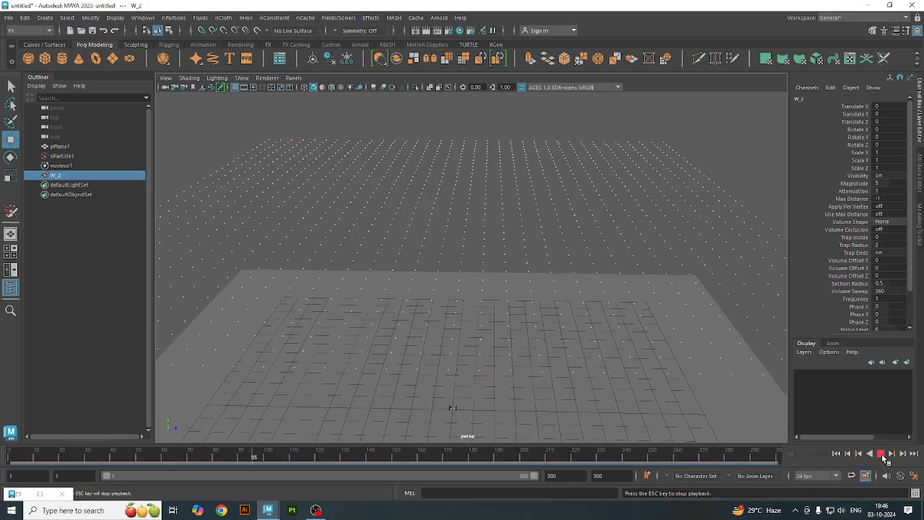
{"action": "left_click", "coordinate": [881, 453]}
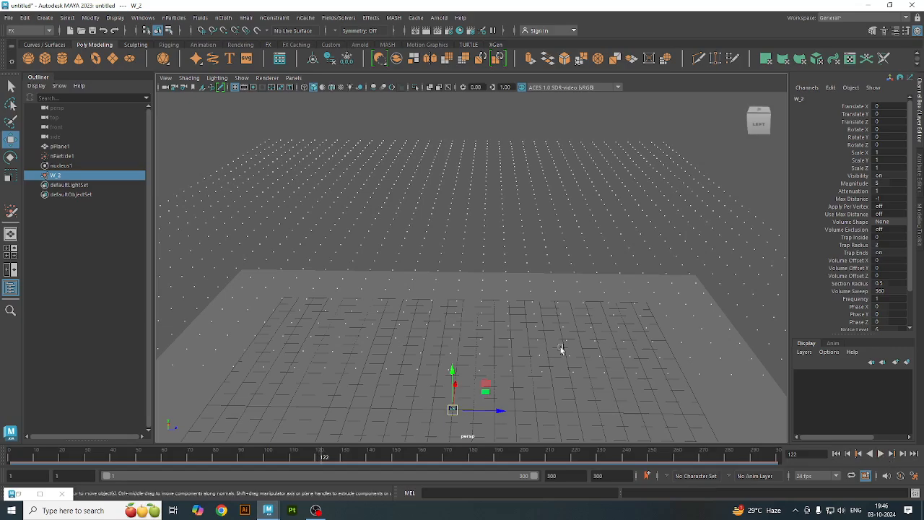
Select the nParticle1 grid and set its Dynamics Weight to 0.25.
{"action": "left_click", "coordinate": [494, 217]}
{"action": "left_click", "coordinate": [504, 218]}
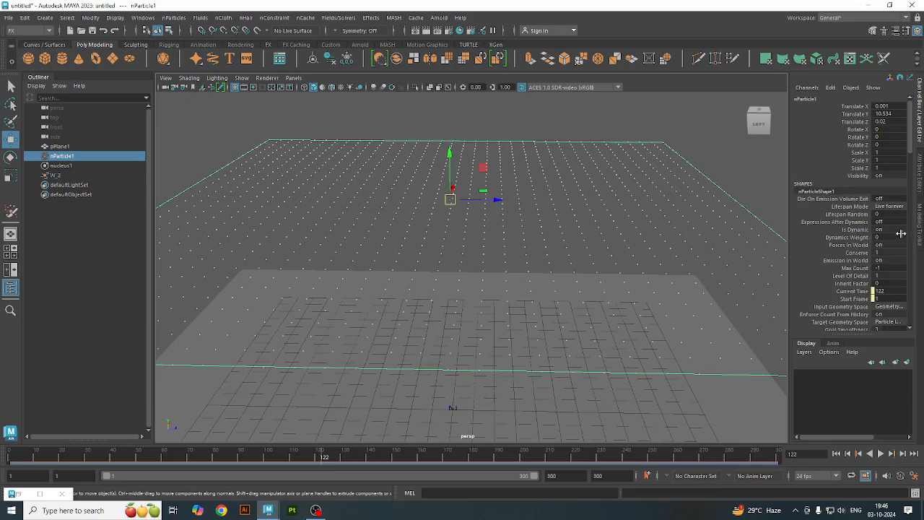
{"action": "double_click", "coordinate": [900, 237]}
{"action": "type", "text": "0.25"}
{"action": "key", "text": "Return"}
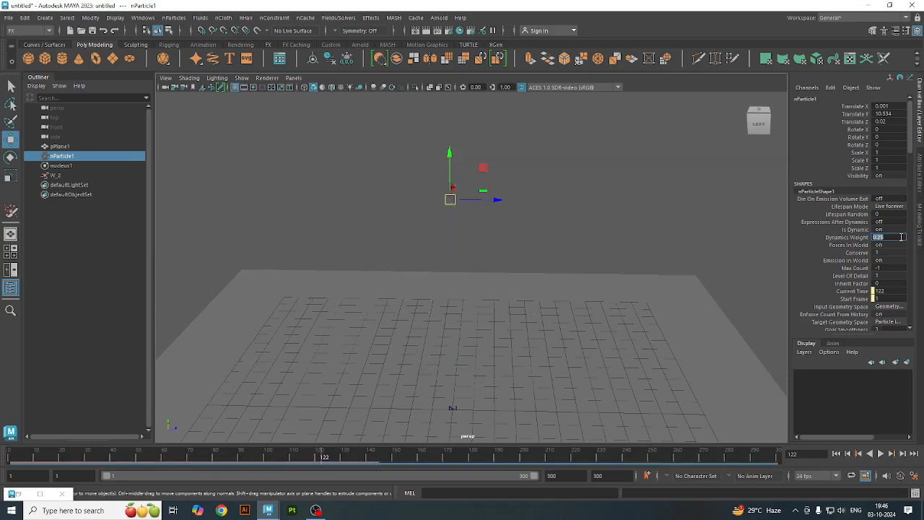
Rewind to the first frame and play the simulation to see how the grid falls, stopping around frame 73.
{"action": "left_click", "coordinate": [836, 454]}
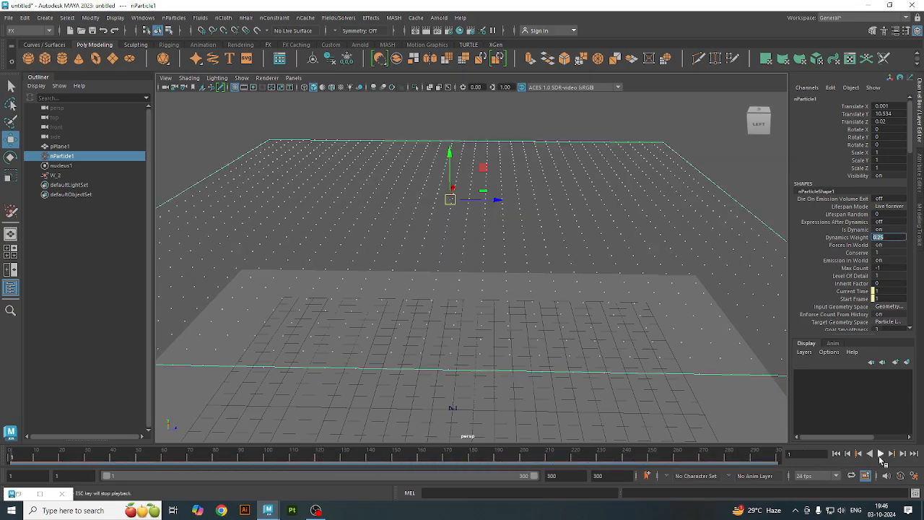
{"action": "left_click", "coordinate": [880, 454]}
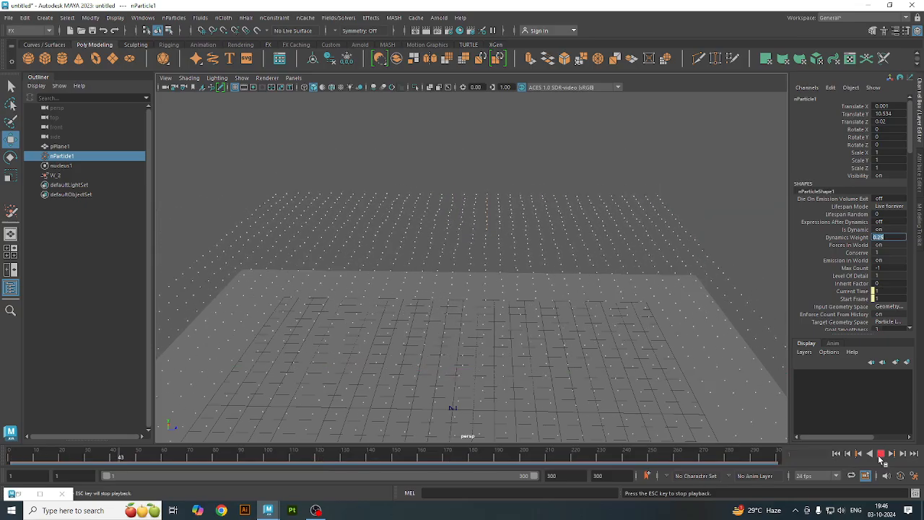
{"action": "left_click", "coordinate": [880, 456]}
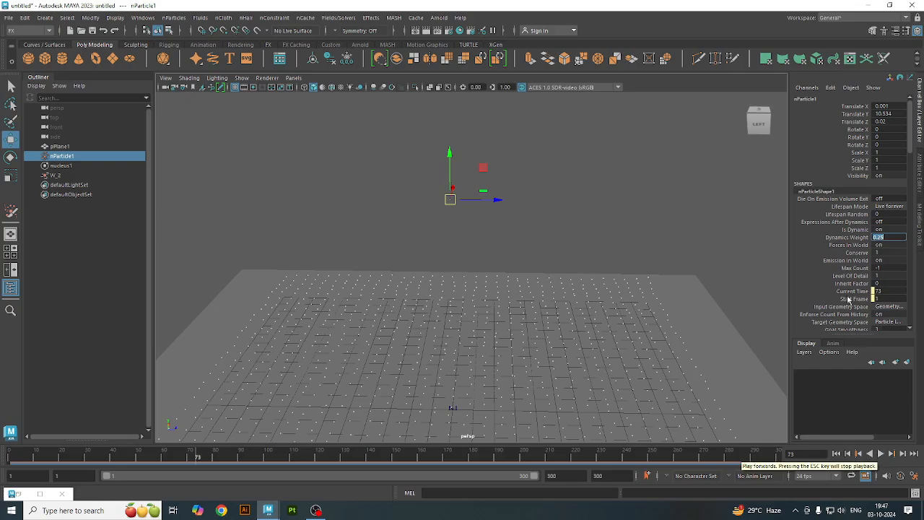
Look through the remaining nParticleShape1 attributes and select the plane pPlane1.
{"action": "scroll", "coordinate": [826, 250], "scroll_direction": "down", "scroll_amount": 2}
{"action": "scroll", "coordinate": [825, 249], "scroll_direction": "down", "scroll_amount": 5}
{"action": "scroll", "coordinate": [826, 250], "scroll_direction": "down", "scroll_amount": 3}
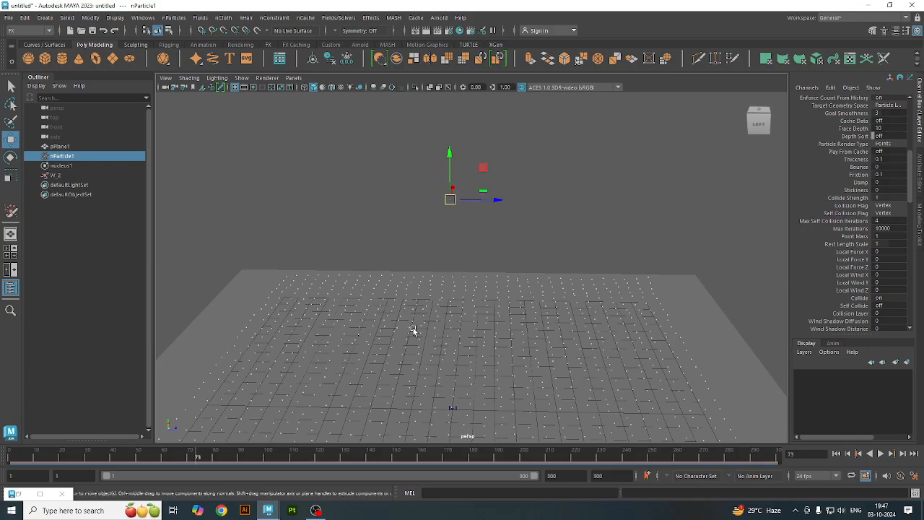
{"action": "left_click", "coordinate": [433, 296]}
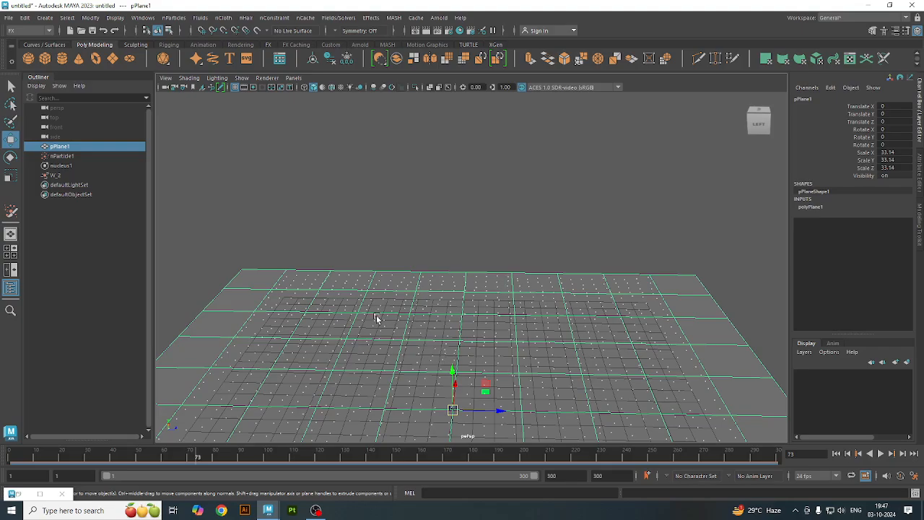
Rewind to the first frame, select the nParticle1 grid and set its Dynamics Weight to 0.
{"action": "left_click_drag", "start_coordinate": [383, 323], "coordinate": [433, 336], "text": "alt"}
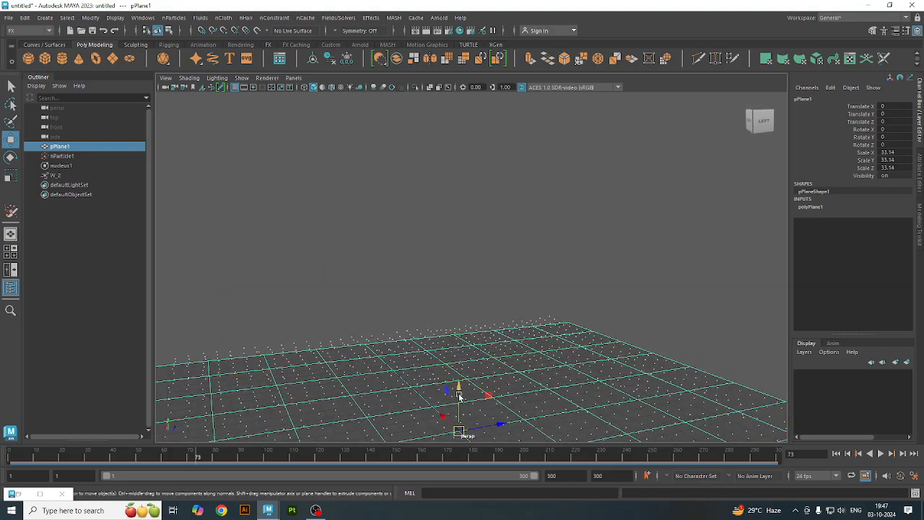
{"action": "left_click", "coordinate": [837, 453]}
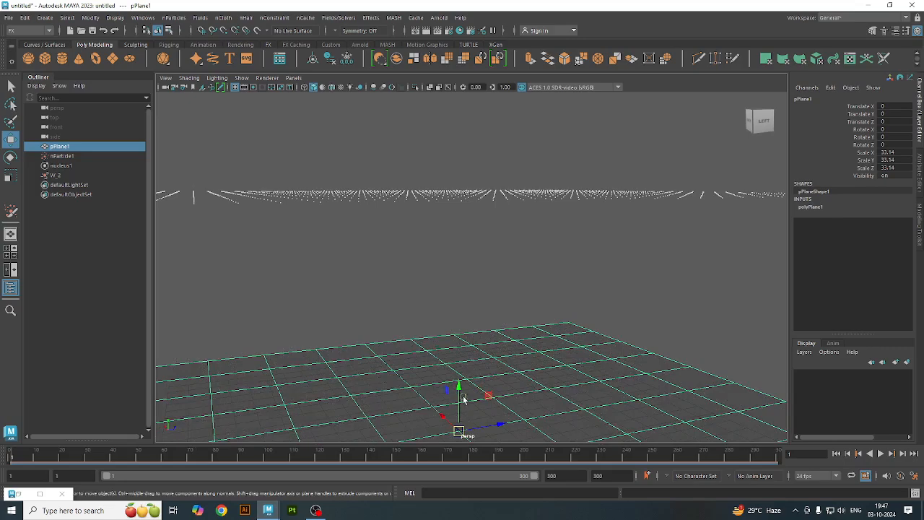
{"action": "left_click", "coordinate": [478, 195]}
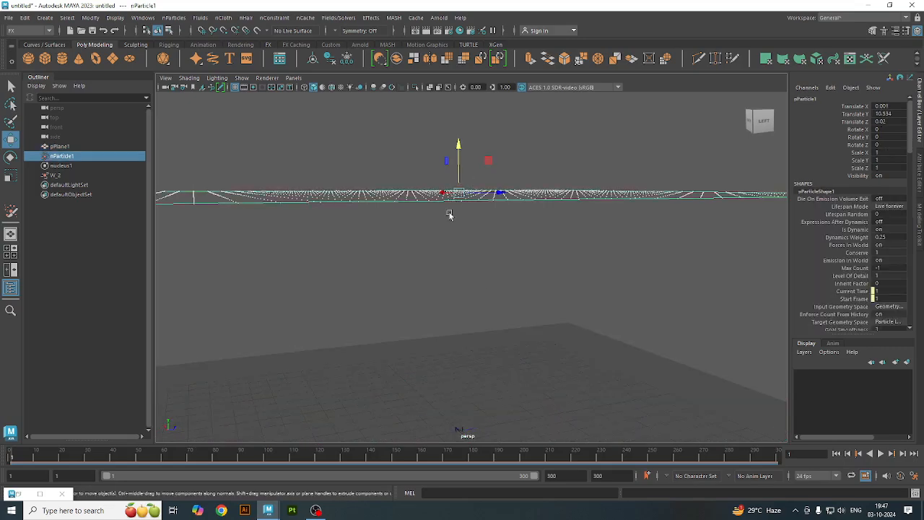
{"action": "right_click_drag", "start_coordinate": [452, 207], "coordinate": [465, 260], "text": "alt"}
{"action": "left_click_drag", "start_coordinate": [464, 260], "coordinate": [475, 289], "text": "alt"}
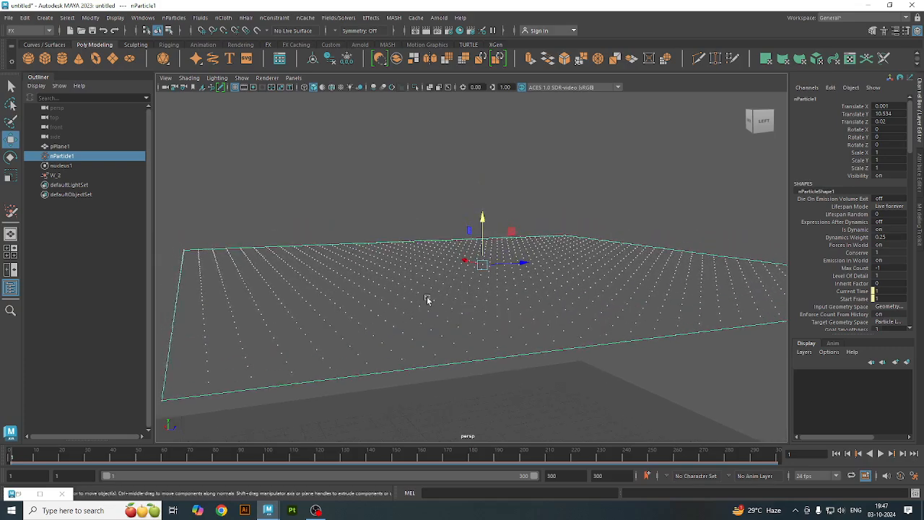
{"action": "double_click", "coordinate": [898, 237]}
{"action": "type", "text": "0"}
{"action": "key", "text": "Return"}
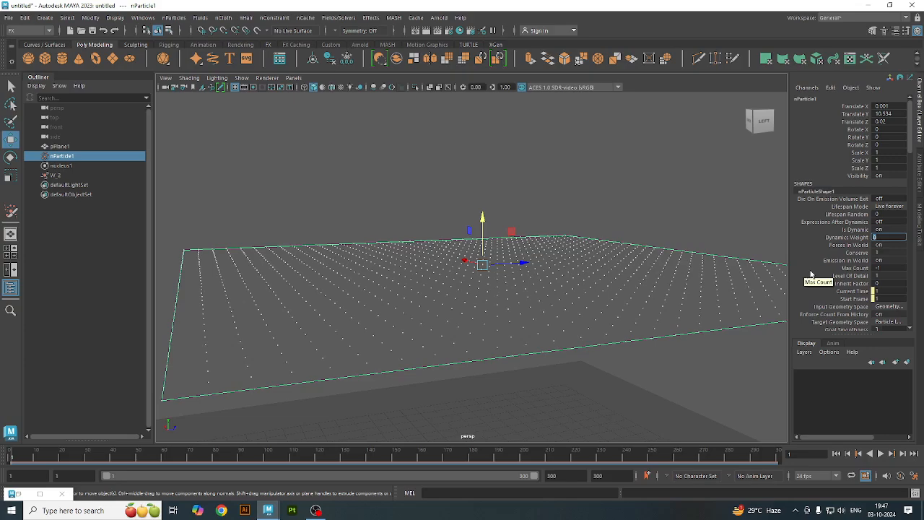
Add a second Turbulence field to the nParticle1 grid.
{"action": "left_click", "coordinate": [810, 268]}
{"action": "scroll", "coordinate": [810, 272], "scroll_direction": "down", "scroll_amount": 5}
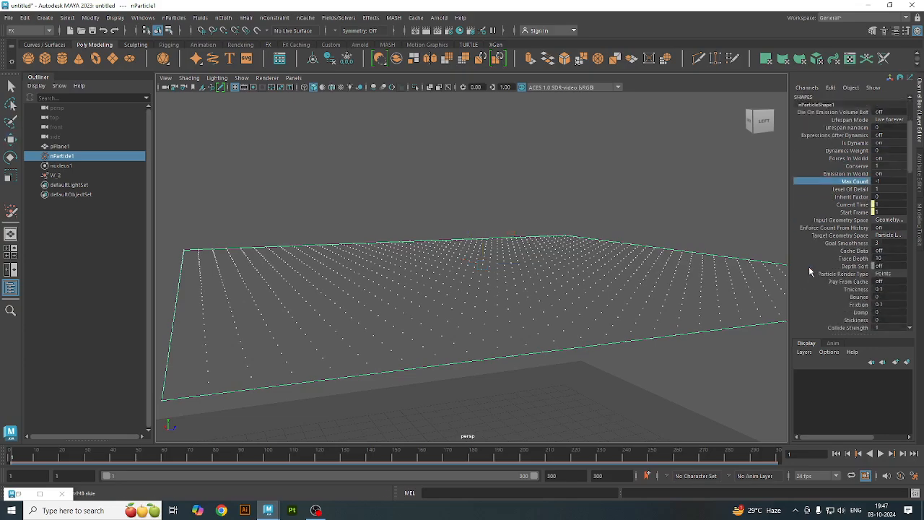
{"action": "left_click", "coordinate": [473, 261]}
{"action": "left_click", "coordinate": [459, 275]}
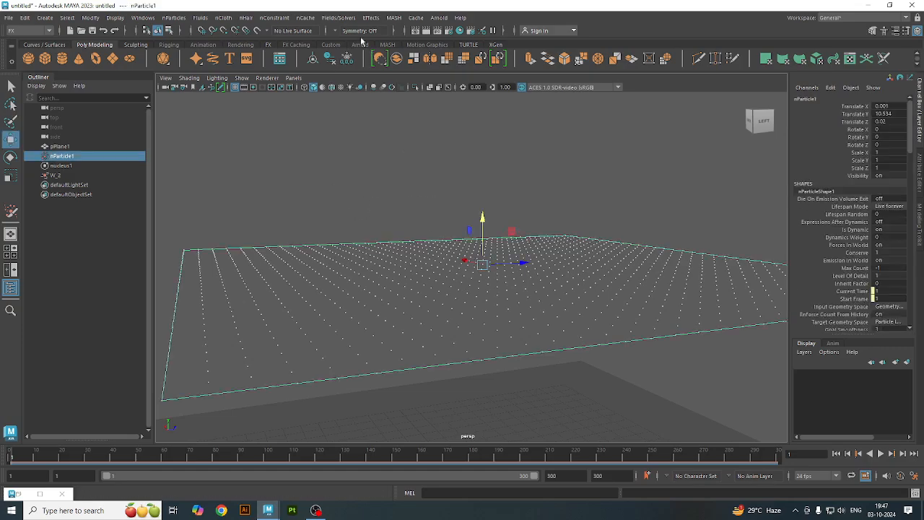
{"action": "left_click", "coordinate": [370, 17]}
{"action": "mouse_move", "coordinate": [338, 18]}
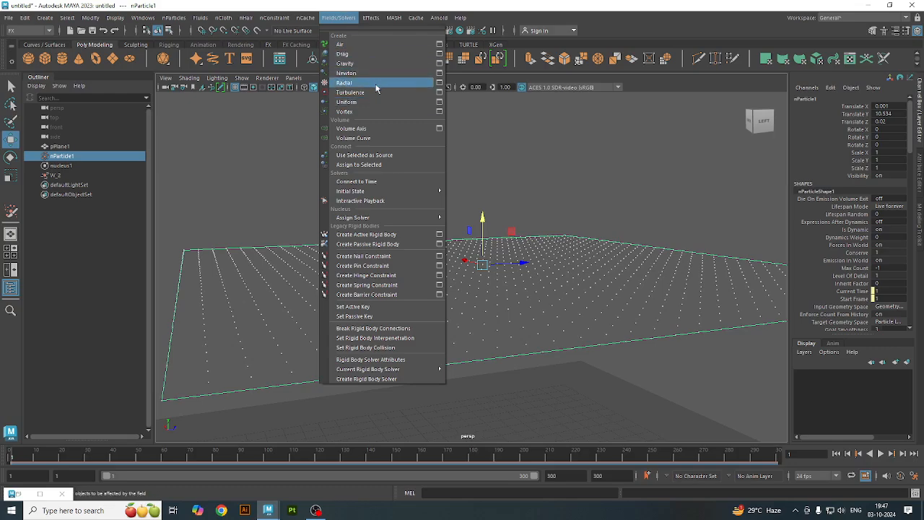
{"action": "left_click", "coordinate": [376, 93]}
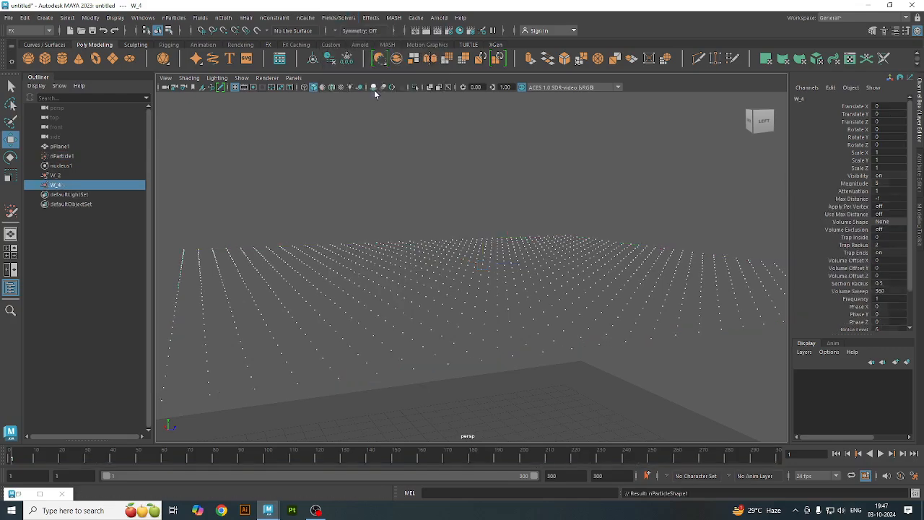
Play the simulation to see how the grid reacts to the Turbulence field, pausing around frame 201 and stopping around frame 231.
{"action": "left_click", "coordinate": [880, 454]}
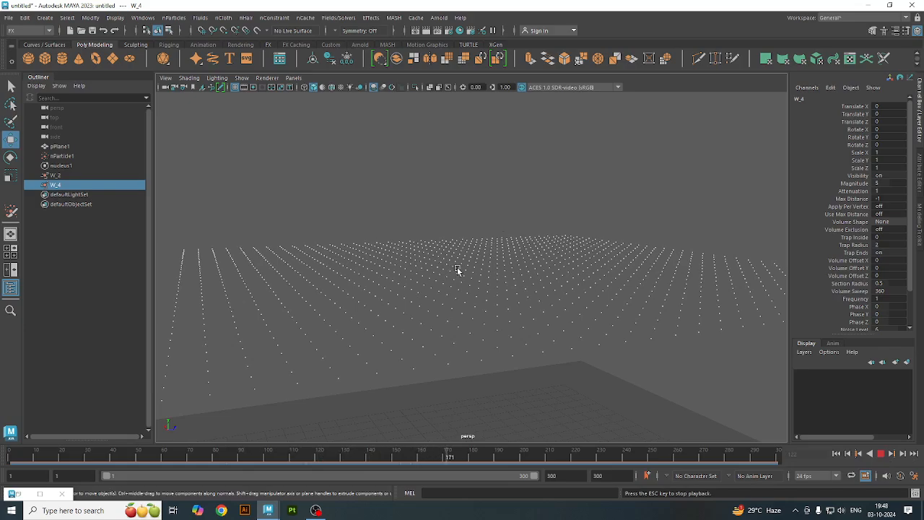
{"action": "key", "text": "Escape"}
{"action": "left_click_drag", "start_coordinate": [581, 356], "coordinate": [568, 371], "text": "alt"}
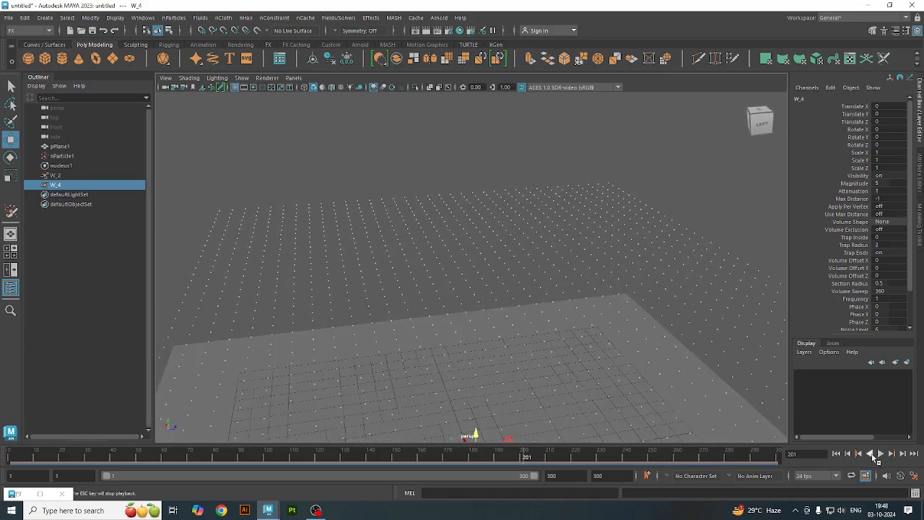
{"action": "left_click", "coordinate": [880, 453]}
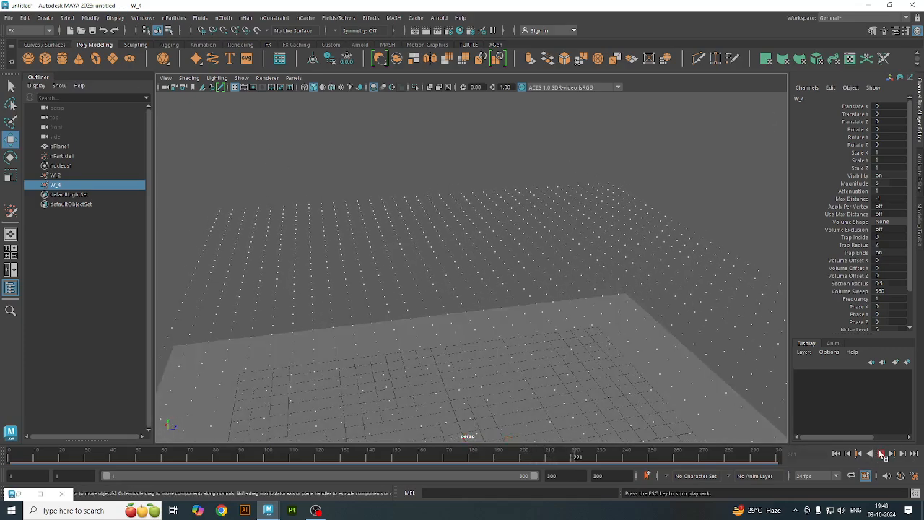
{"action": "left_click", "coordinate": [882, 453]}
Select the nParticle1 grid floating above the plane and delete it.
{"action": "left_click", "coordinate": [573, 346]}
{"action": "left_click_drag", "start_coordinate": [541, 326], "coordinate": [475, 245], "text": "alt"}
{"action": "left_click", "coordinate": [472, 287]}
{"action": "key", "text": "Delete"}
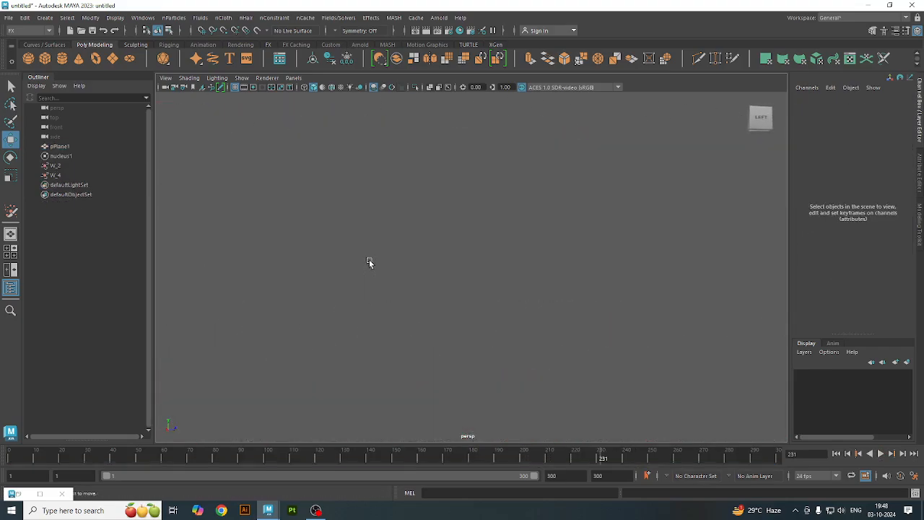
Select the two fields listed below nucleus1 and delete them both.
{"action": "left_click_drag", "start_coordinate": [438, 278], "coordinate": [435, 330], "text": "alt"}
{"action": "left_click", "coordinate": [493, 374]}
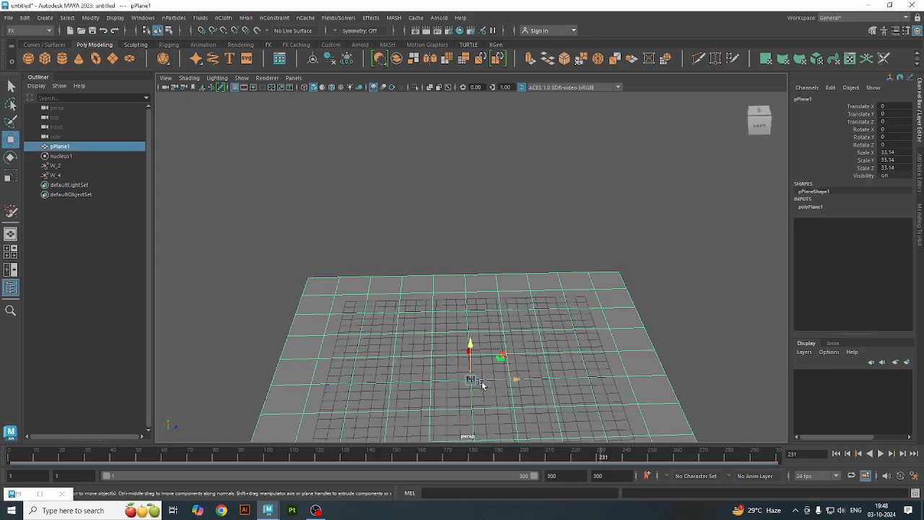
{"action": "left_click", "coordinate": [683, 310]}
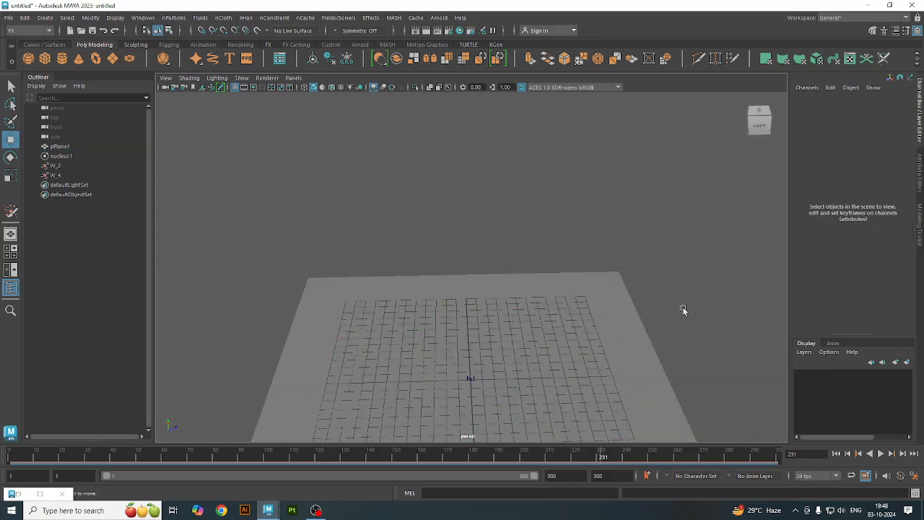
{"action": "left_click", "coordinate": [470, 380]}
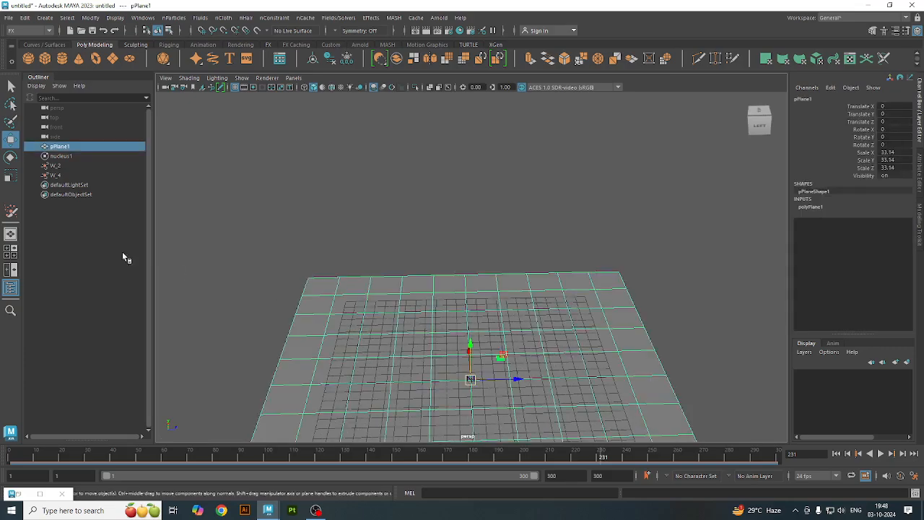
{"action": "left_click", "coordinate": [69, 177]}
{"action": "left_click", "coordinate": [69, 166], "text": "ctrl"}
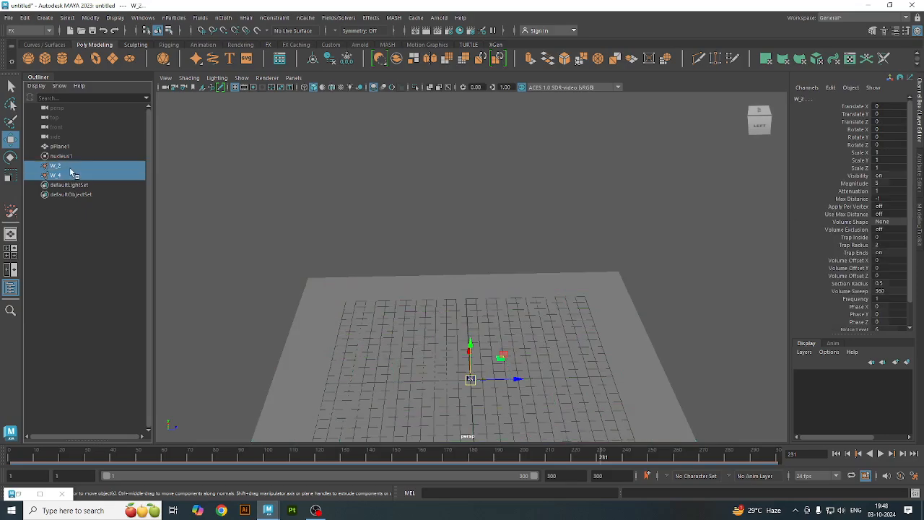
{"action": "key", "text": "Delete"}
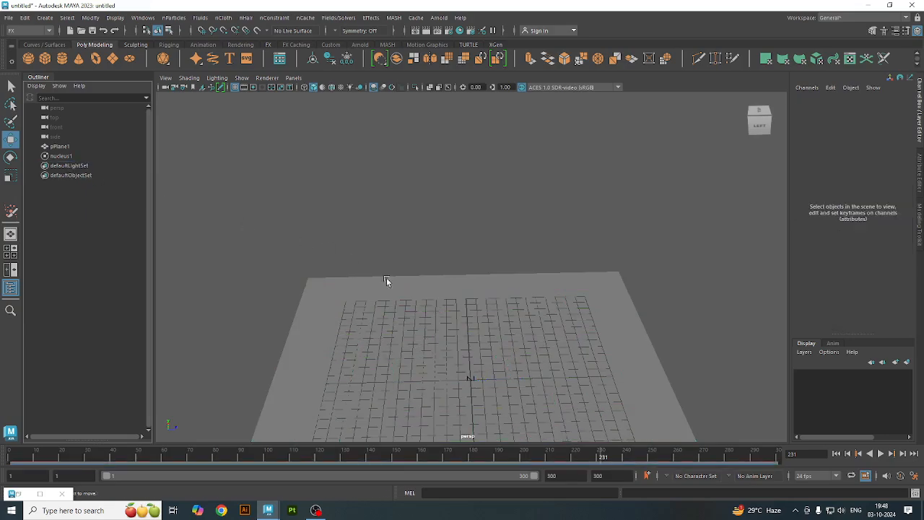
Delete the nucleus1 solver and nudge the plane pPlane1 to about Translate X 0.011 and Translate Z -0.113.
{"action": "left_click", "coordinate": [78, 156]}
{"action": "key", "text": "Delete"}
{"action": "left_click", "coordinate": [522, 296]}
{"action": "left_click_drag", "start_coordinate": [467, 372], "coordinate": [462, 357], "text": "alt"}
{"action": "middle_click_drag", "start_coordinate": [347, 163], "coordinate": [346, 163]}
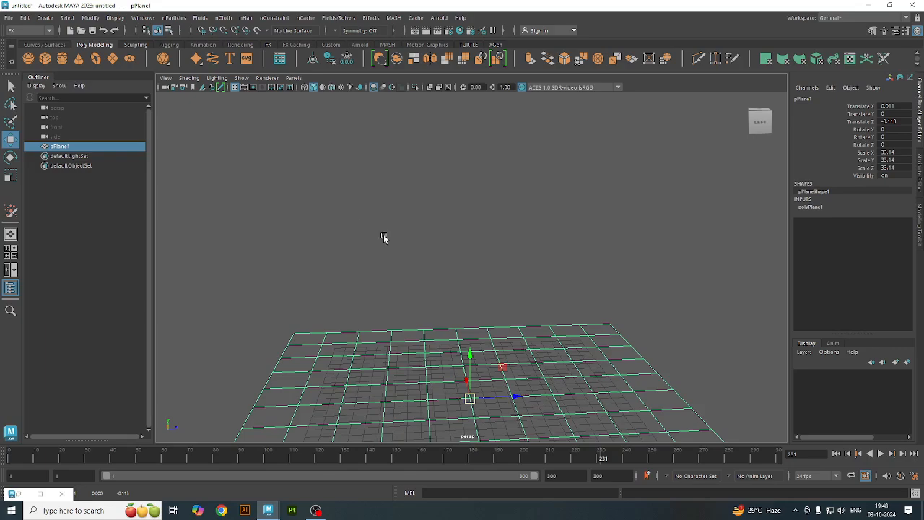
Open the creation options for an nParticle emitter and choose Omni as the emitter type.
{"action": "left_click", "coordinate": [167, 20]}
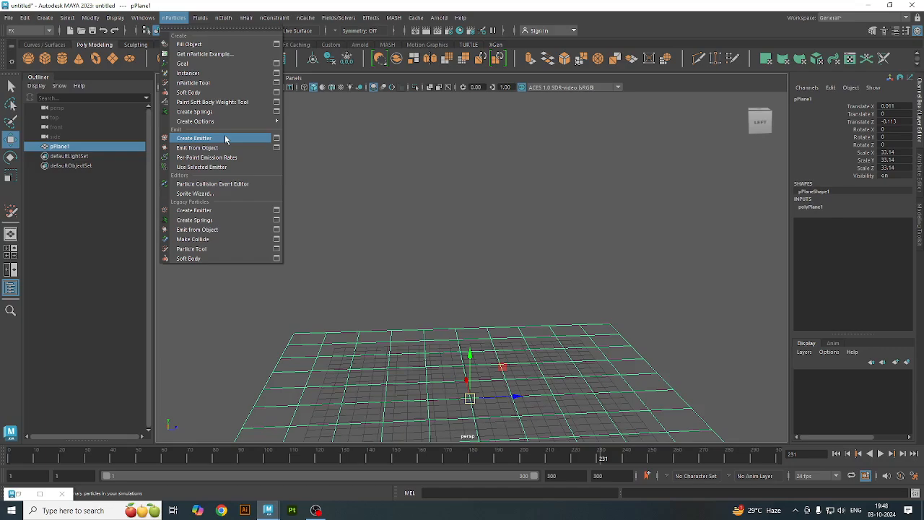
{"action": "left_click", "coordinate": [276, 140]}
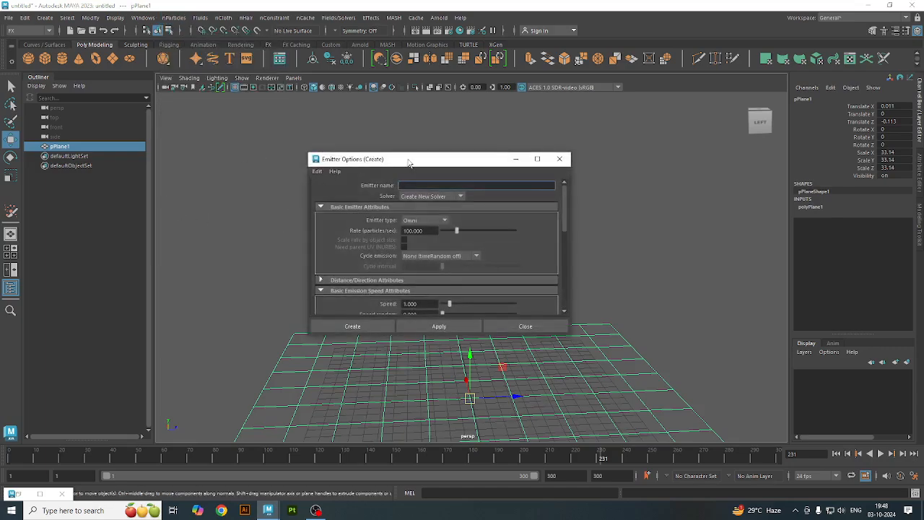
{"action": "left_click", "coordinate": [451, 186]}
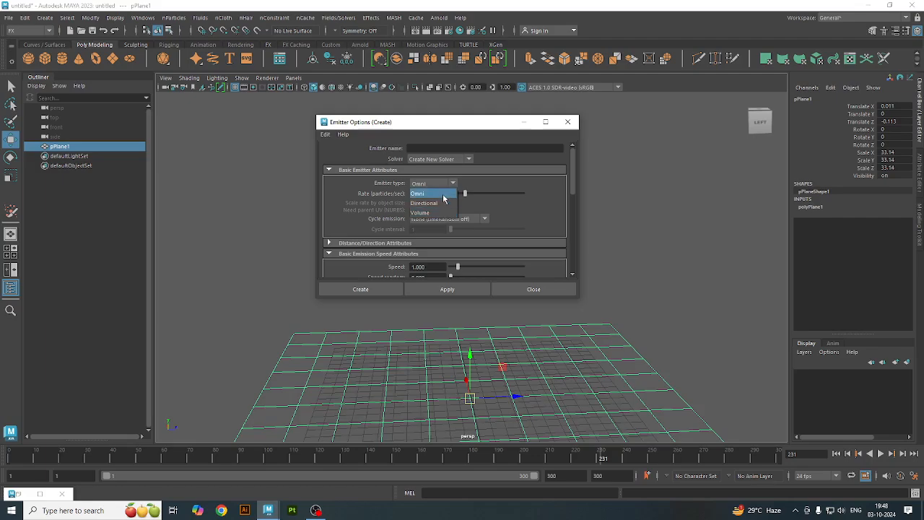
{"action": "left_click", "coordinate": [442, 193]}
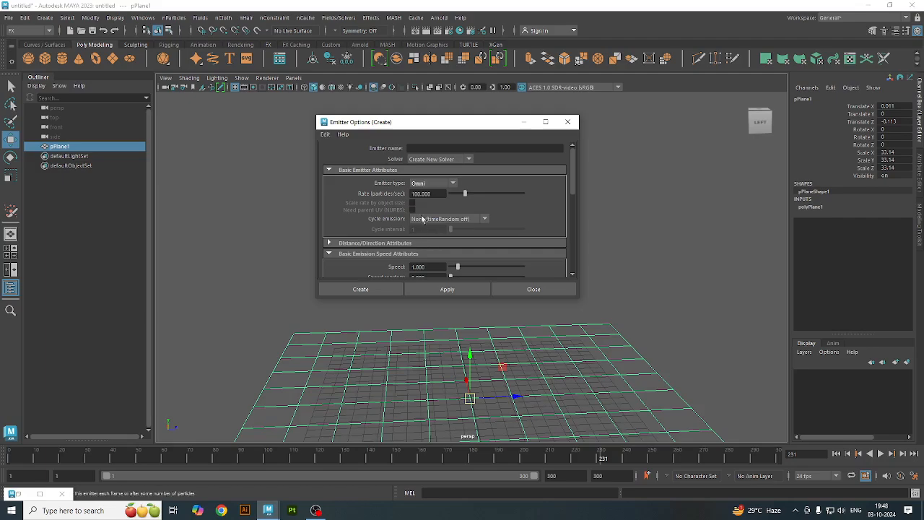
Try the Directional and Volume emitter types and return the emitter type to Omni.
{"action": "left_click", "coordinate": [432, 185]}
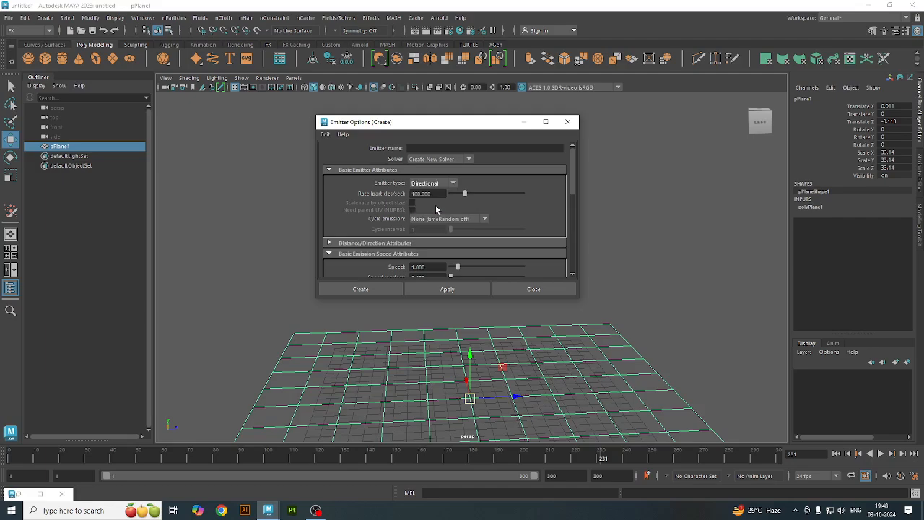
{"action": "left_click", "coordinate": [433, 185]}
{"action": "left_click", "coordinate": [437, 213]}
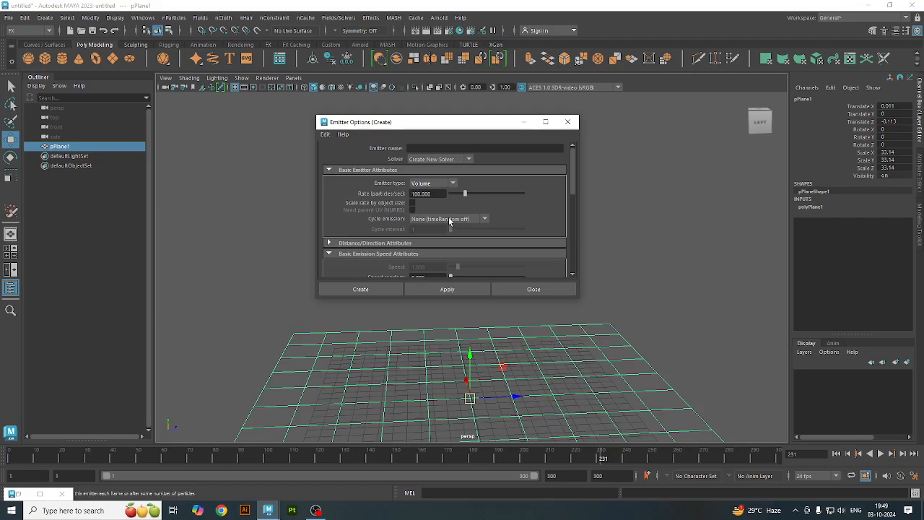
{"action": "left_click", "coordinate": [433, 184]}
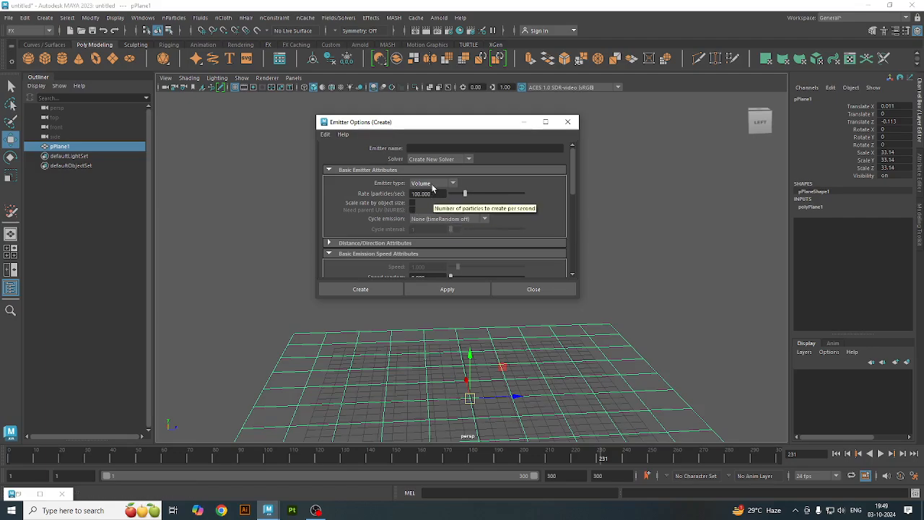
{"action": "left_click", "coordinate": [432, 196]}
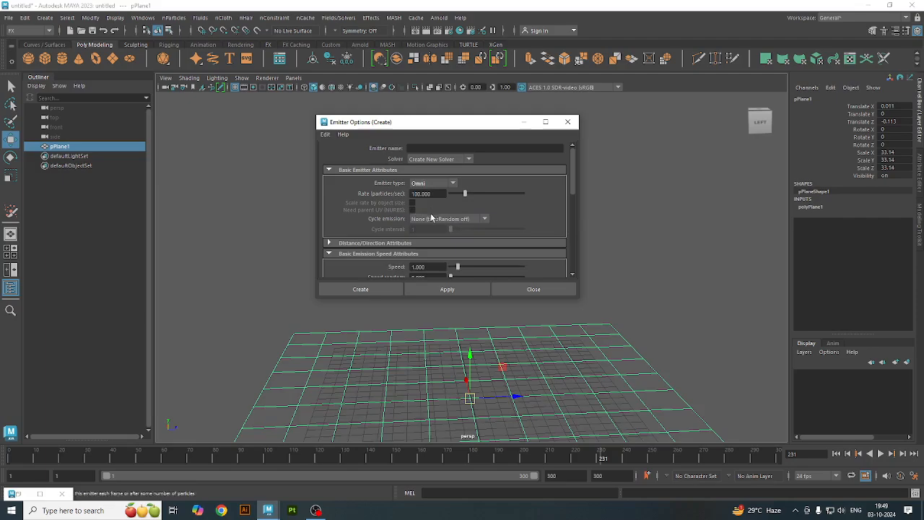
Create the Omni emitter with a rate of 100 particles per second and raise it to about Translate Y 16.878.
{"action": "left_click", "coordinate": [378, 288]}
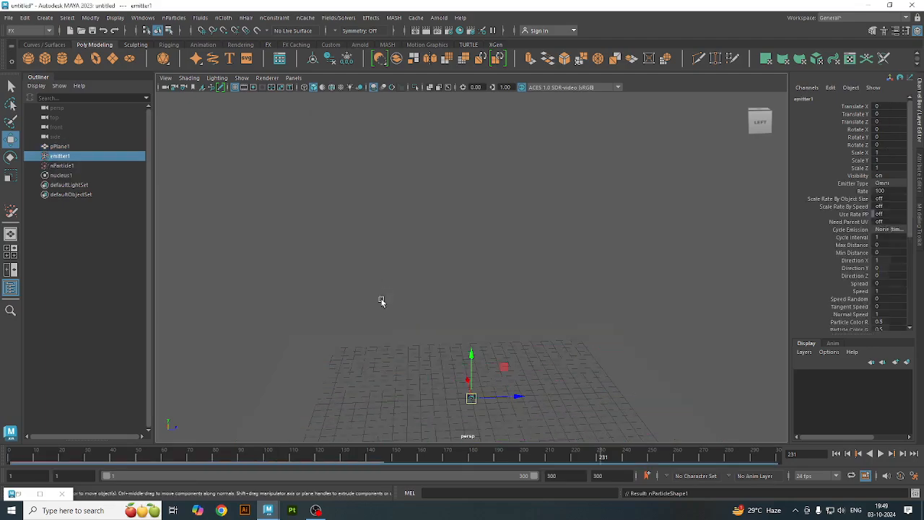
{"action": "left_click_drag", "start_coordinate": [471, 363], "coordinate": [471, 144]}
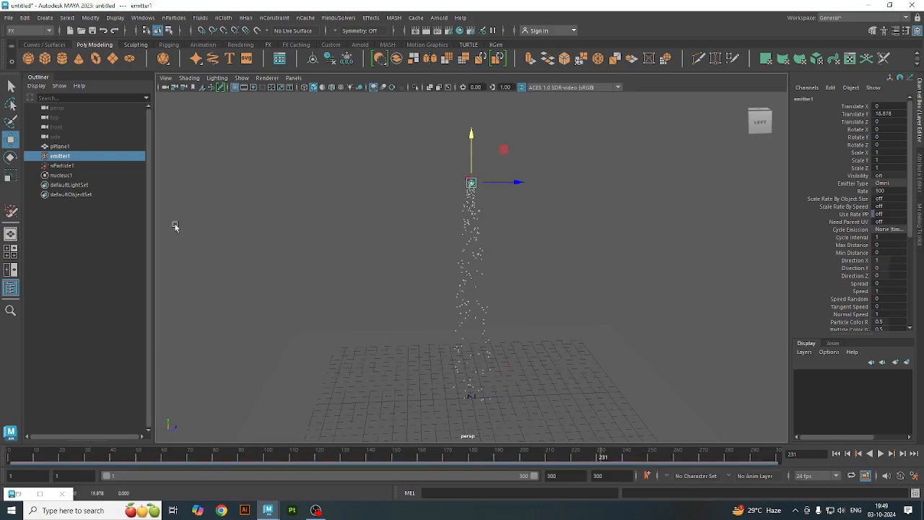
Select the emitted nParticle1, rewind to the first frame and play the emission, stopping around frame 68.
{"action": "left_click", "coordinate": [64, 165]}
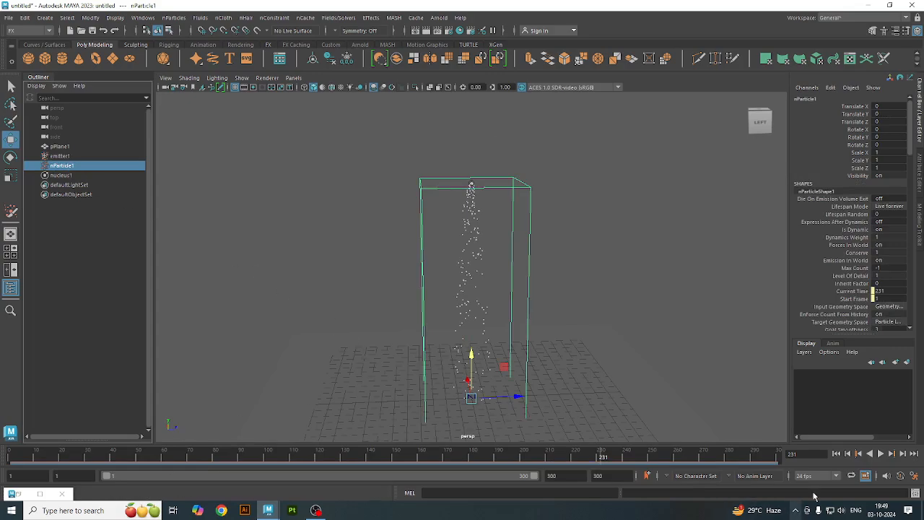
{"action": "left_click", "coordinate": [836, 453]}
{"action": "left_click", "coordinate": [881, 453]}
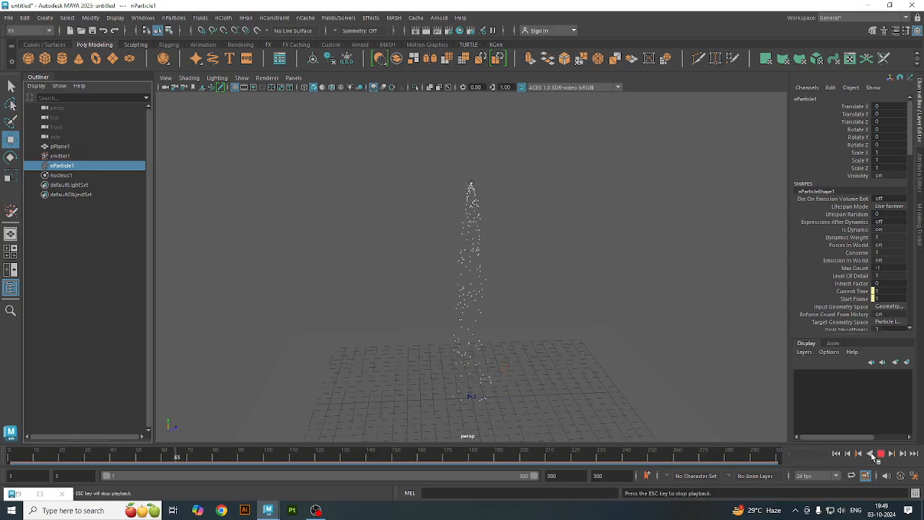
{"action": "left_click", "coordinate": [881, 455]}
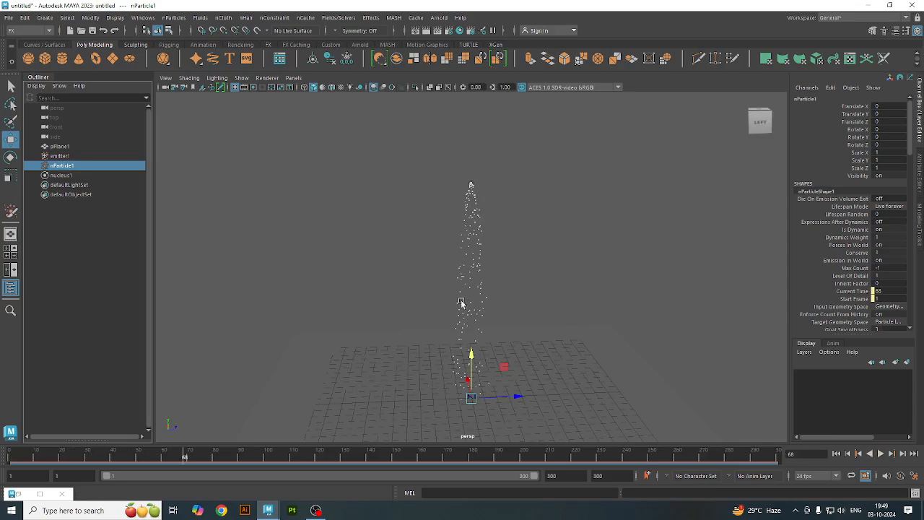
Open the material attributes of nParticle1 and increase the particle Radius to about 2.991.
{"action": "right_click", "coordinate": [478, 264]}
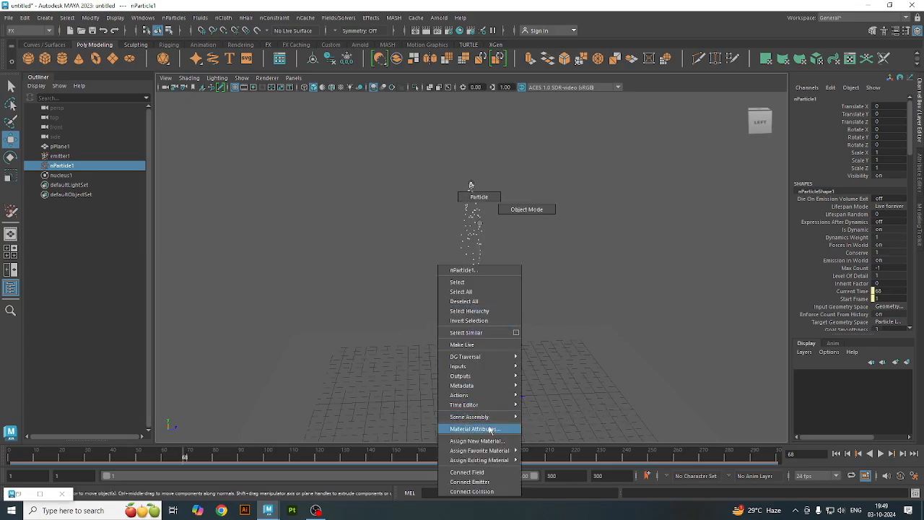
{"action": "left_click", "coordinate": [491, 431]}
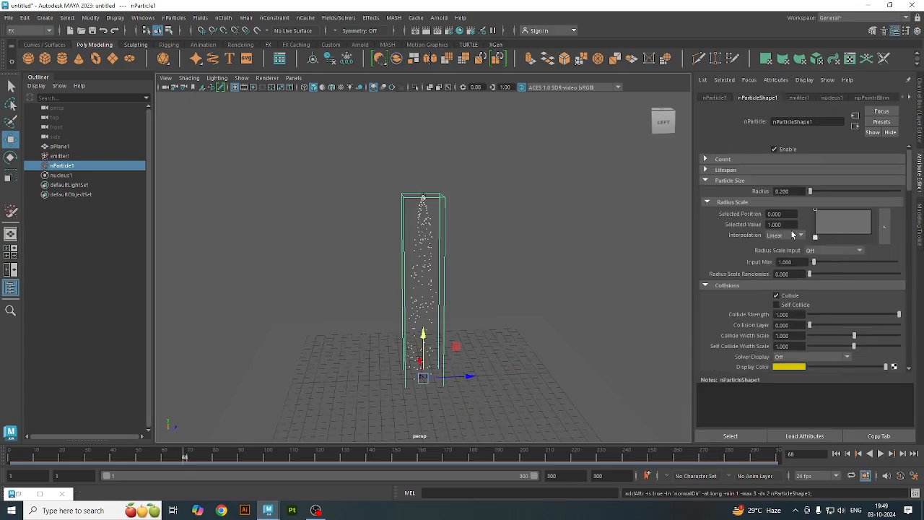
{"action": "mouse_move", "coordinate": [810, 193]}
{"action": "left_mouse_down"}
{"action": "mouse_move", "coordinate": [838, 192]}
{"action": "mouse_move", "coordinate": [819, 192]}
{"action": "left_mouse_up"}
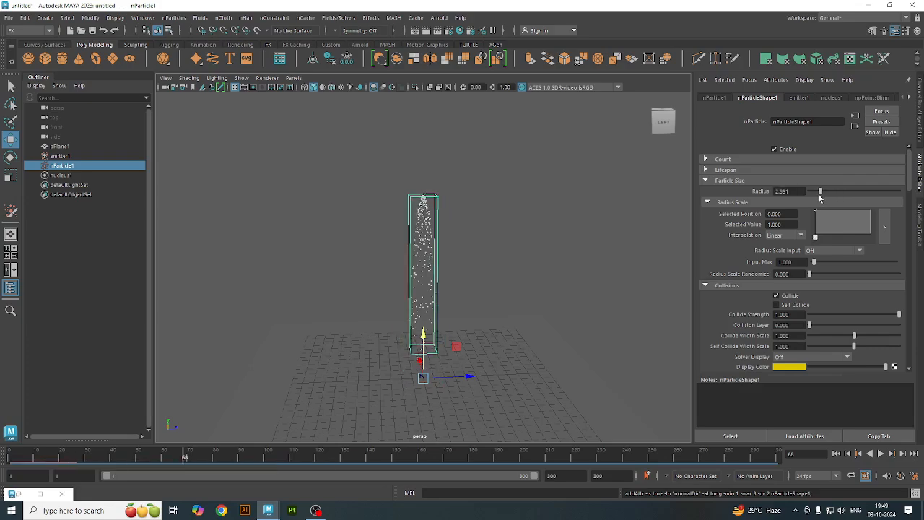
Set the Particle Render Type of nParticle1 to Blobby Surface (s/w) in its shading attributes.
{"action": "scroll", "coordinate": [704, 289], "scroll_direction": "down", "scroll_amount": 10}
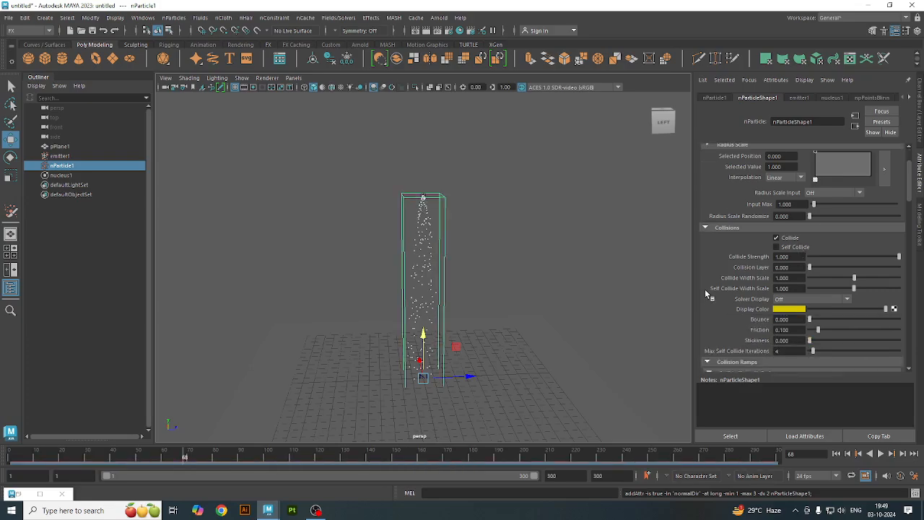
{"action": "scroll", "coordinate": [710, 292], "scroll_direction": "down", "scroll_amount": 5}
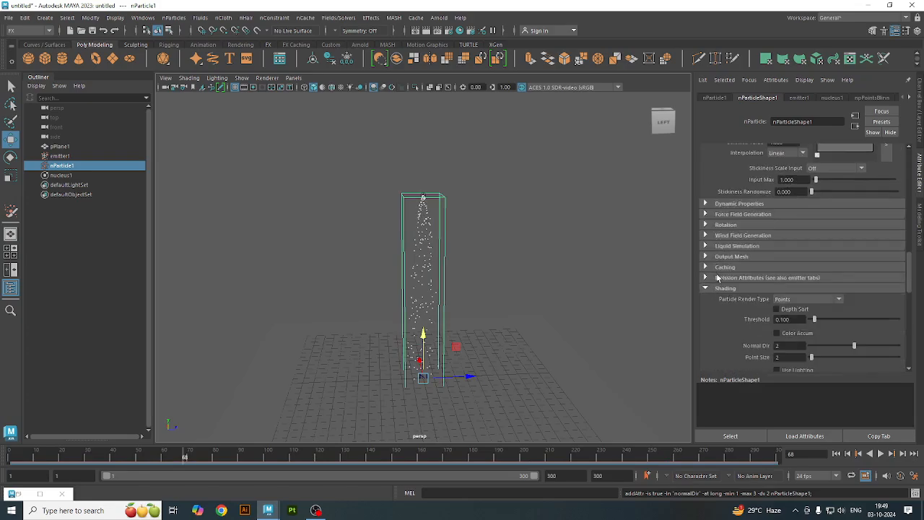
{"action": "left_click", "coordinate": [816, 301]}
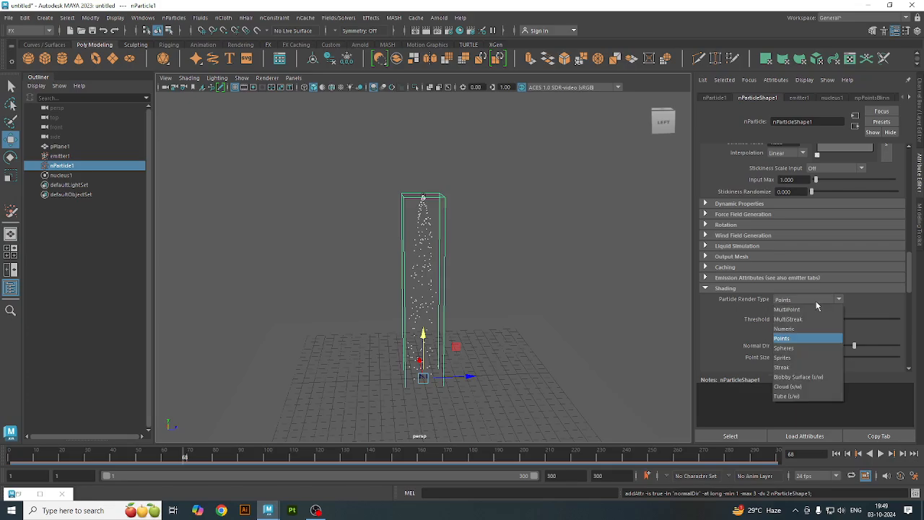
{"action": "left_click", "coordinate": [797, 377]}
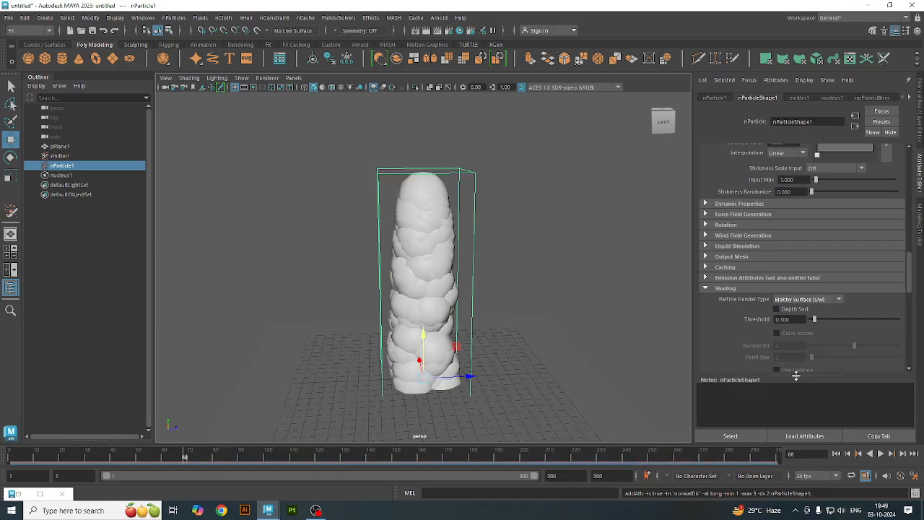
Enable Self Collide on nParticle1 and reduce the particle Radius to about 0.543.
{"action": "scroll", "coordinate": [774, 251], "scroll_direction": "up", "scroll_amount": 10}
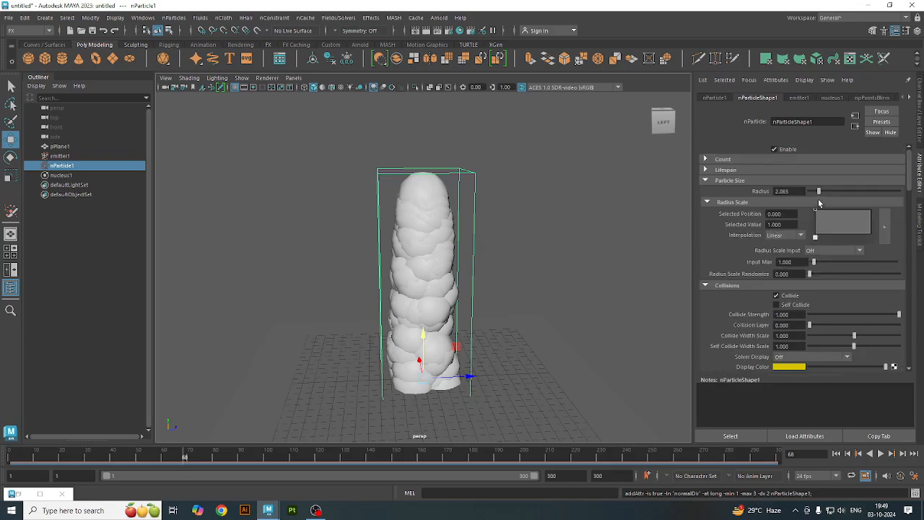
{"action": "mouse_move", "coordinate": [818, 192]}
{"action": "left_mouse_down"}
{"action": "mouse_move", "coordinate": [843, 190]}
{"action": "mouse_move", "coordinate": [818, 191]}
{"action": "left_mouse_up"}
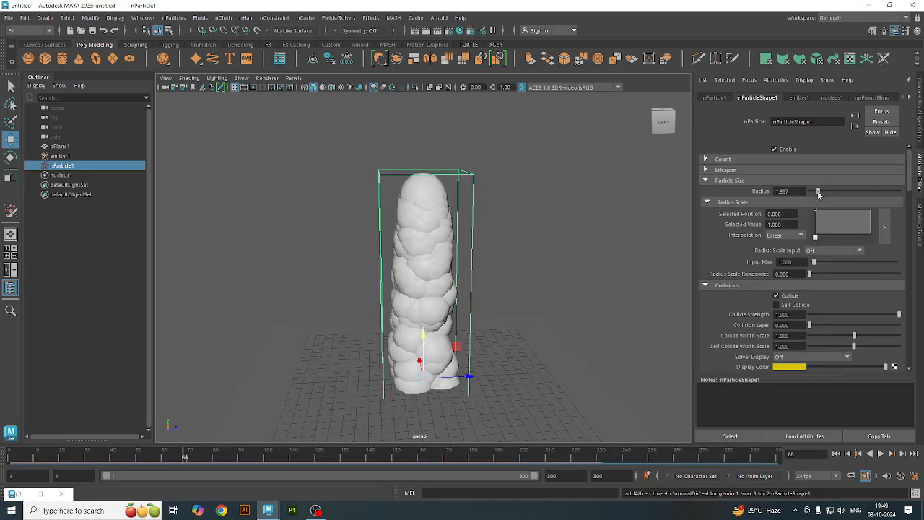
{"action": "scroll", "coordinate": [773, 291], "scroll_direction": "down", "scroll_amount": 1}
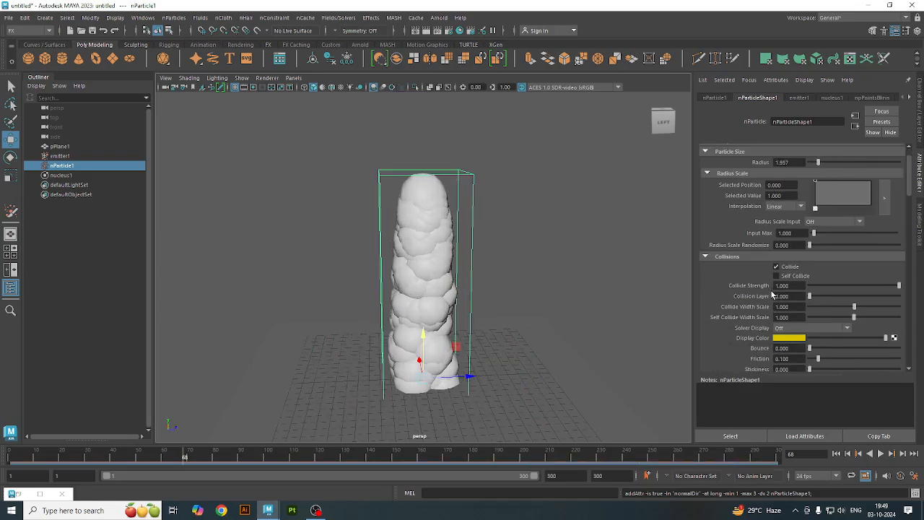
{"action": "left_click", "coordinate": [776, 277]}
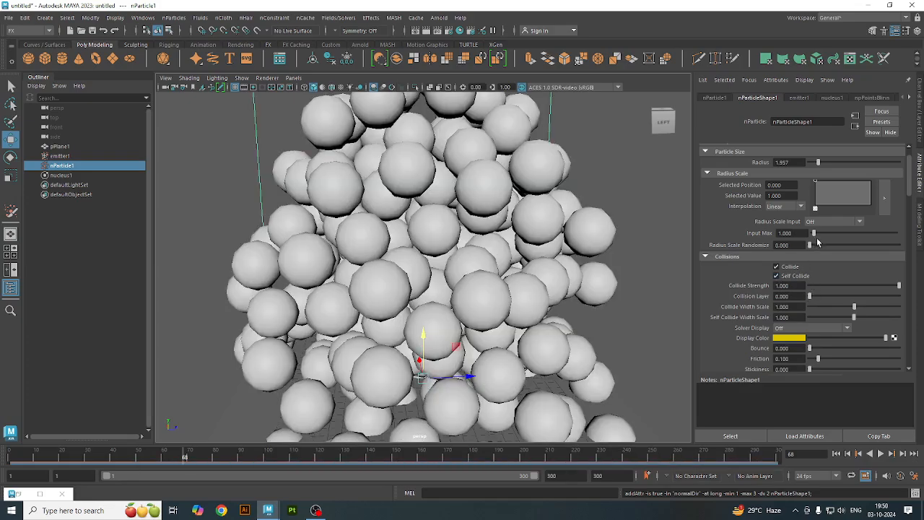
{"action": "scroll", "coordinate": [816, 241], "scroll_direction": "up", "scroll_amount": 1}
{"action": "left_click_drag", "start_coordinate": [818, 193], "coordinate": [812, 192]}
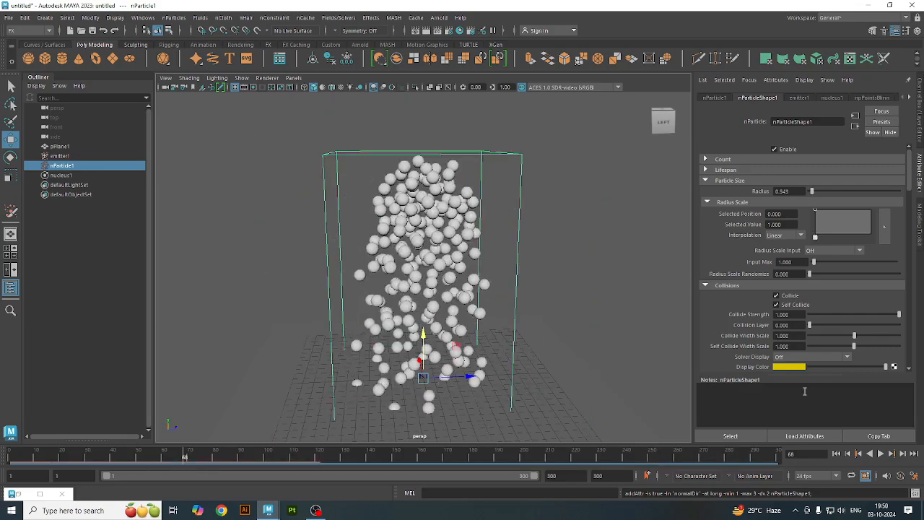
Play the particle emission from the first frame and stop it around frame 96.
{"action": "left_click", "coordinate": [836, 454]}
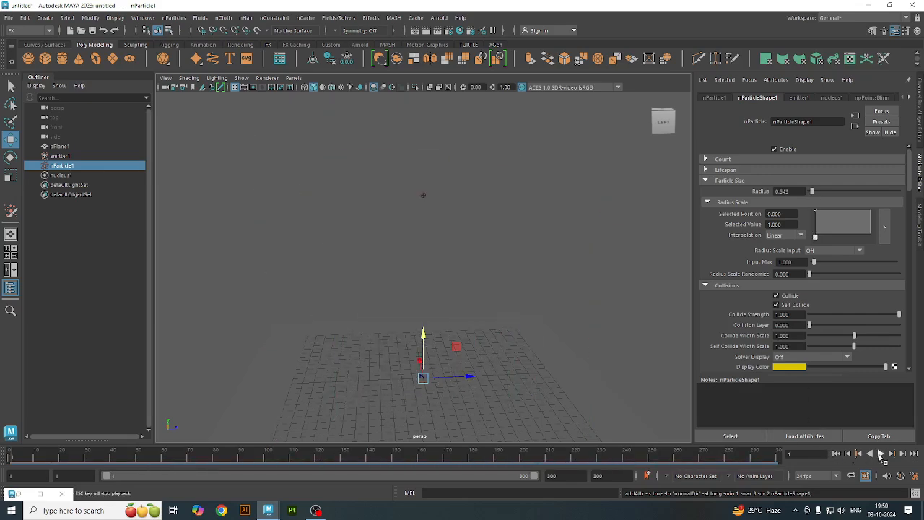
{"action": "left_click", "coordinate": [880, 454]}
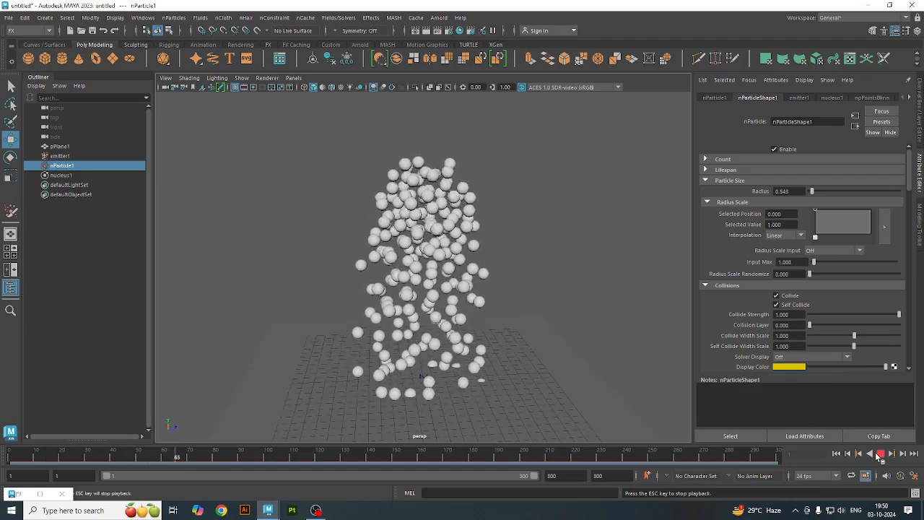
{"action": "left_click", "coordinate": [880, 453]}
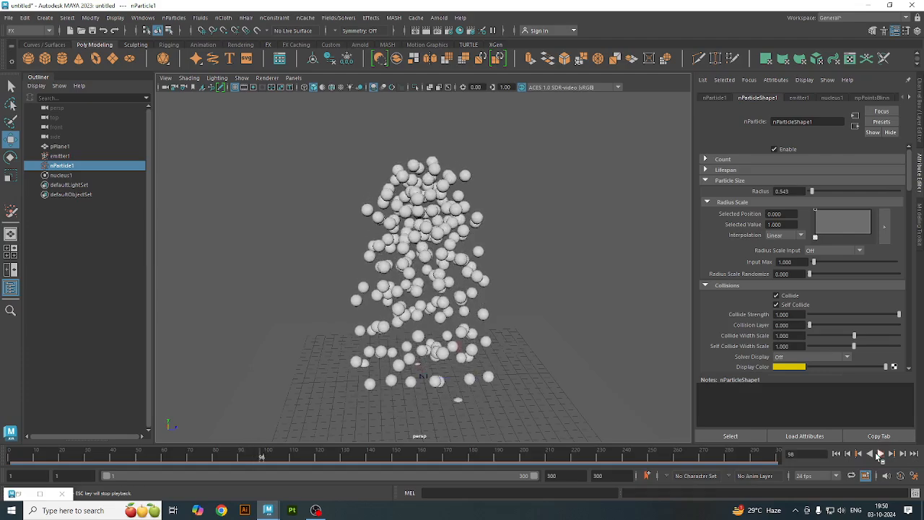
Create a second polygon plane at the origin and scale it uniformly well beyond the grid.
{"action": "left_click", "coordinate": [112, 59]}
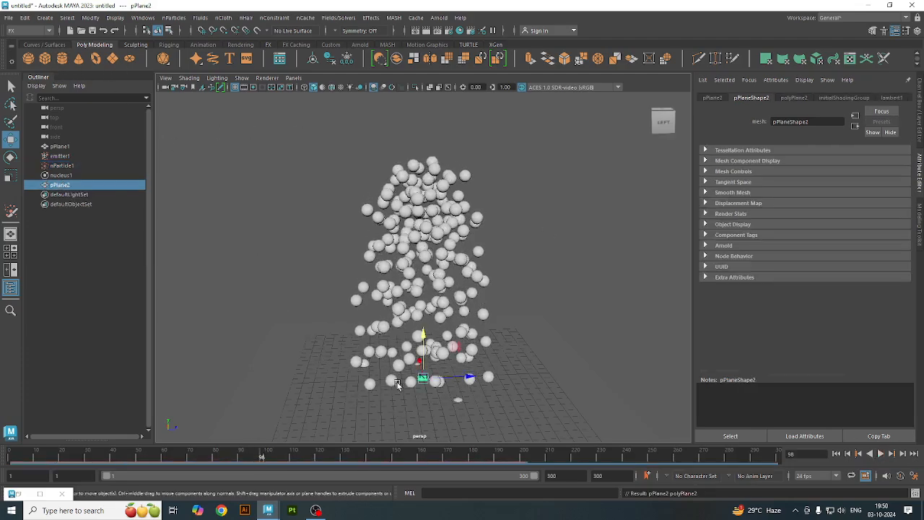
{"action": "key", "text": "r"}
{"action": "left_click_drag", "start_coordinate": [428, 381], "coordinate": [835, 119]}
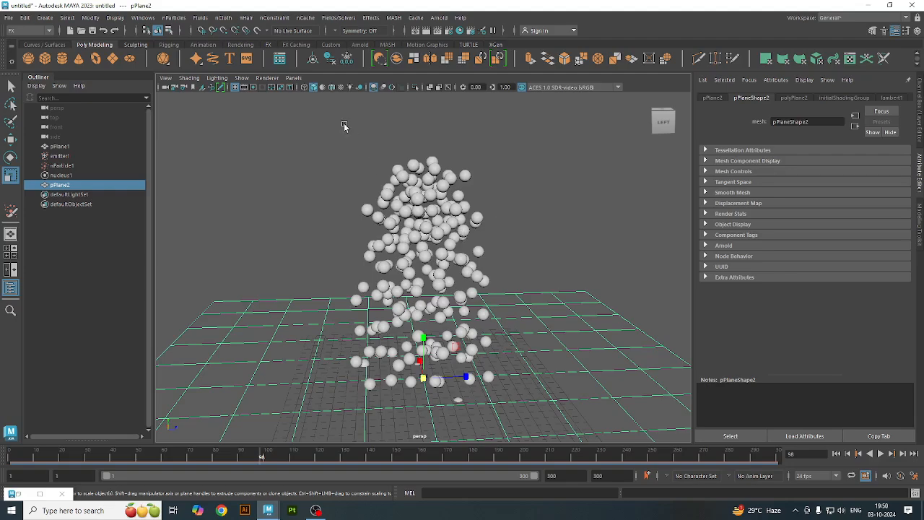
Make the enlarged plane an active rigid body and test the emission twice from the first frame, stopping around frames 66 and 33.
{"action": "left_click", "coordinate": [334, 18]}
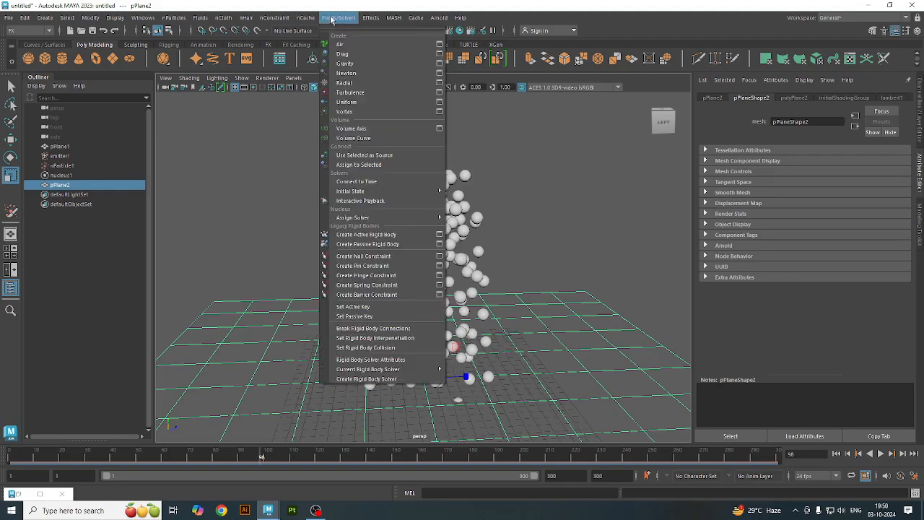
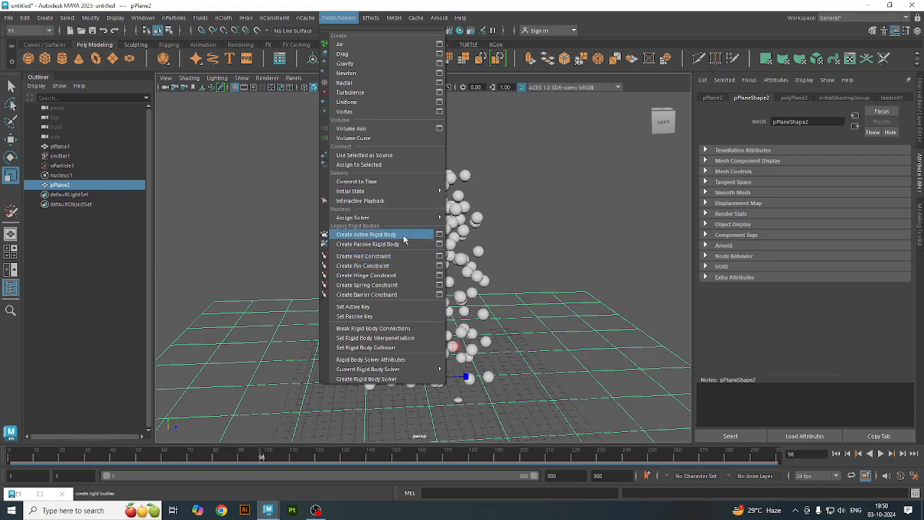
{"action": "left_click", "coordinate": [403, 236]}
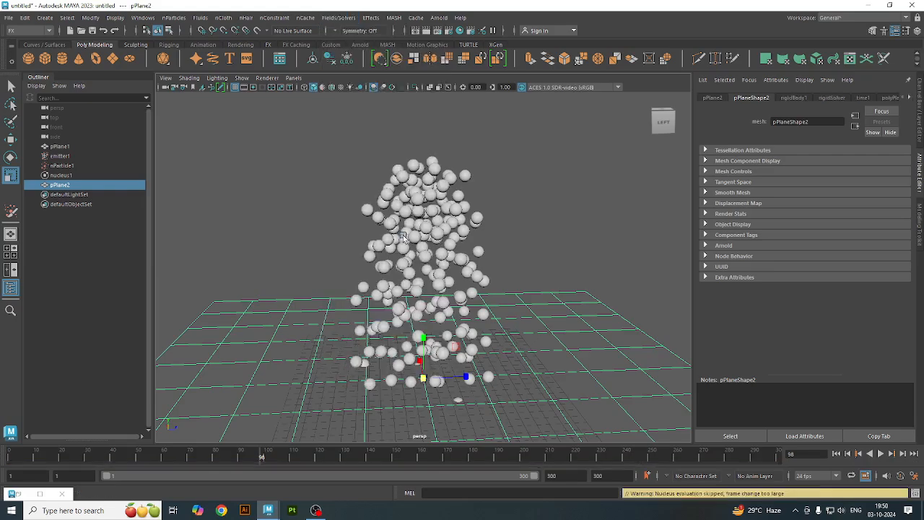
{"action": "left_click", "coordinate": [836, 453]}
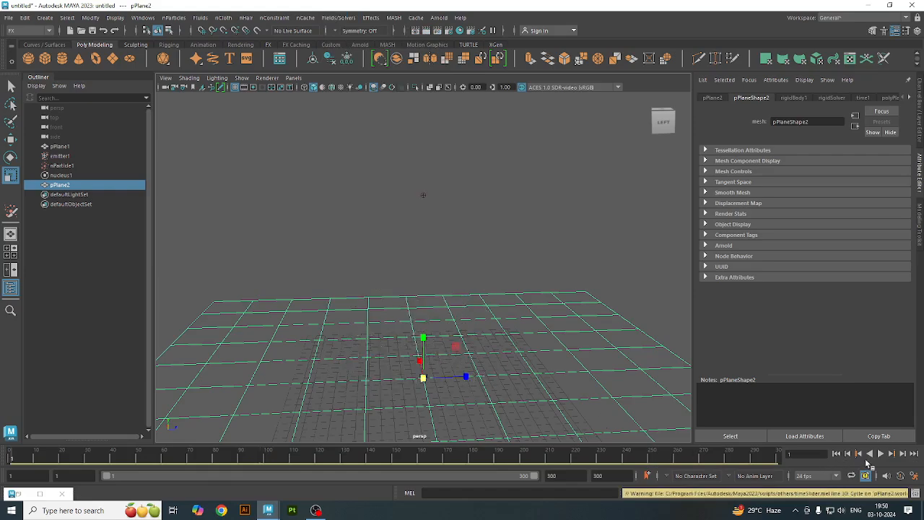
{"action": "left_click", "coordinate": [880, 454]}
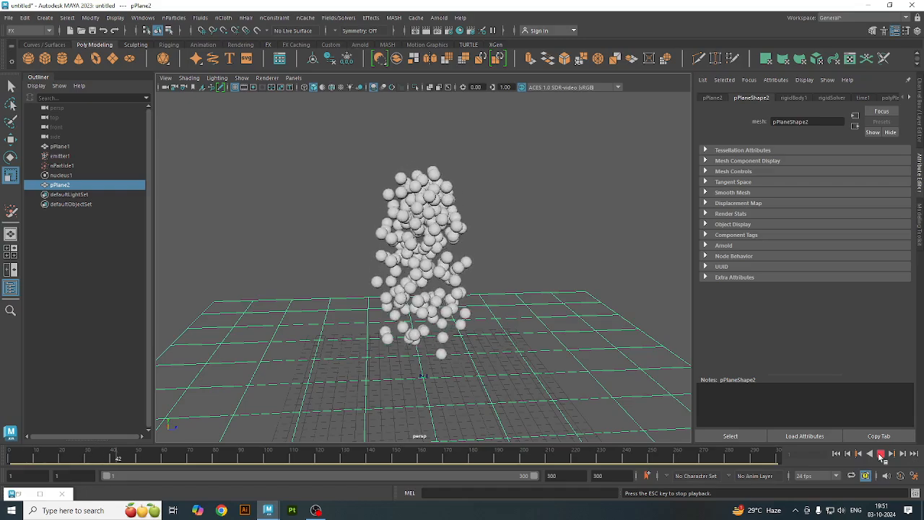
{"action": "left_click", "coordinate": [880, 453]}
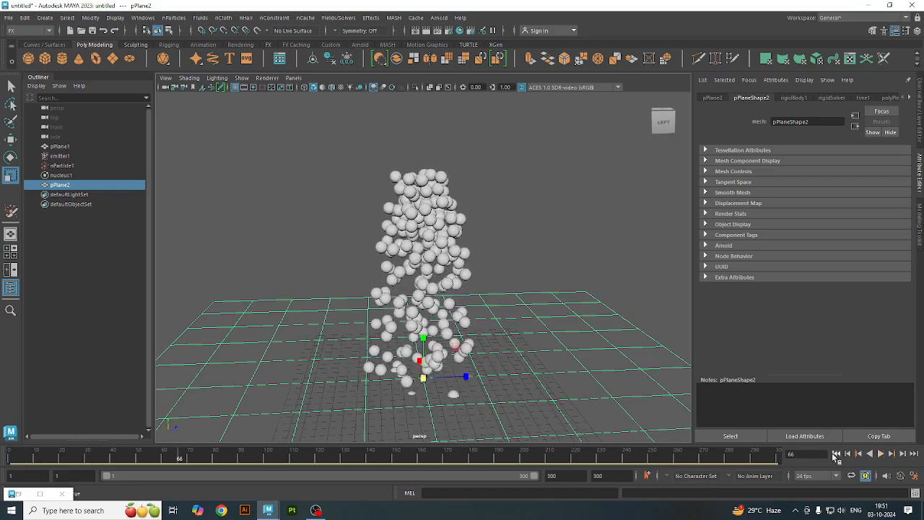
{"action": "left_click", "coordinate": [836, 454]}
{"action": "left_click", "coordinate": [880, 453]}
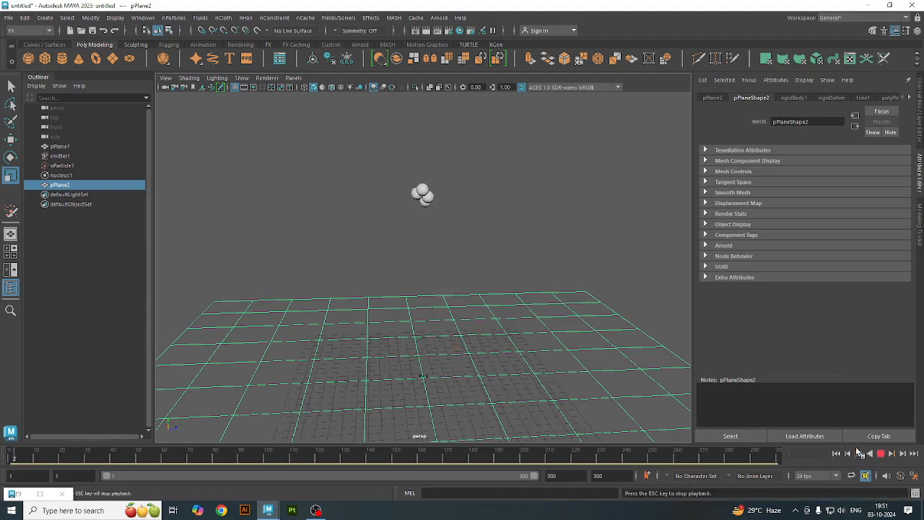
{"action": "left_click", "coordinate": [881, 453]}
{"action": "left_click", "coordinate": [443, 246]}
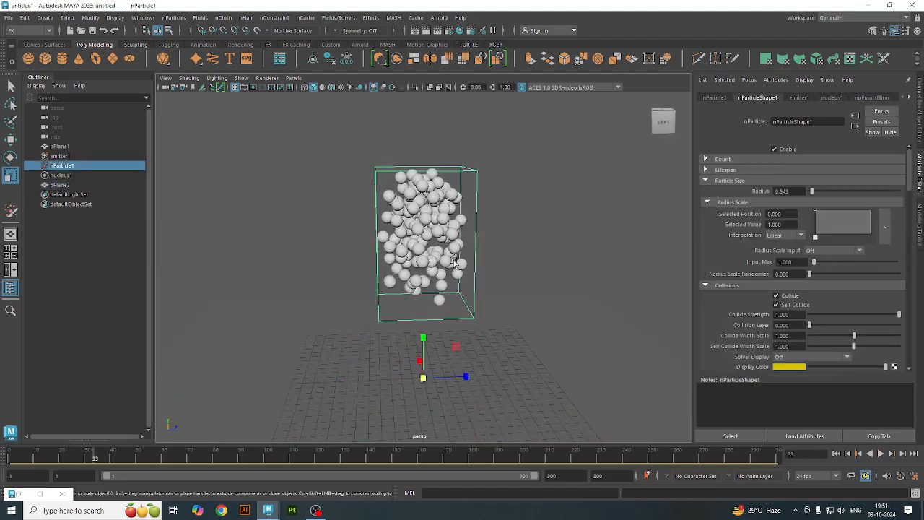
{"action": "left_click", "coordinate": [546, 387], "text": "shift"}
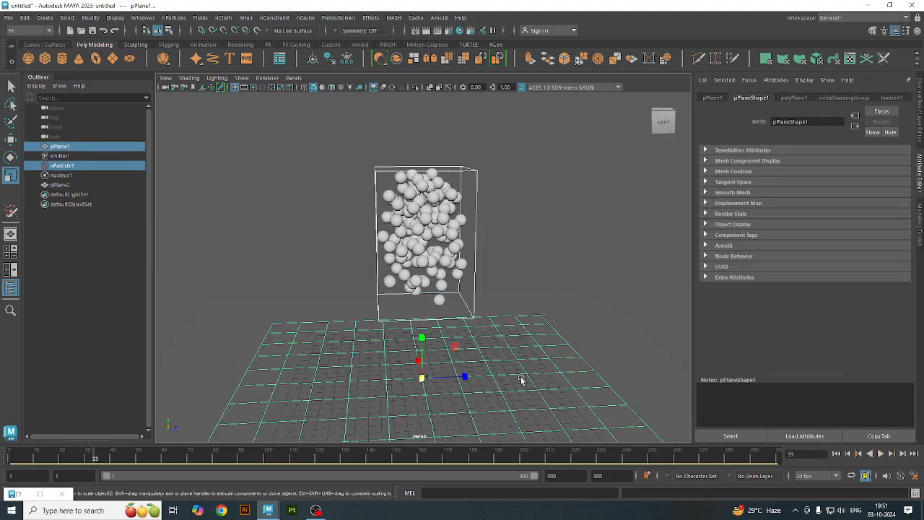
{"action": "left_click", "coordinate": [281, 20]}
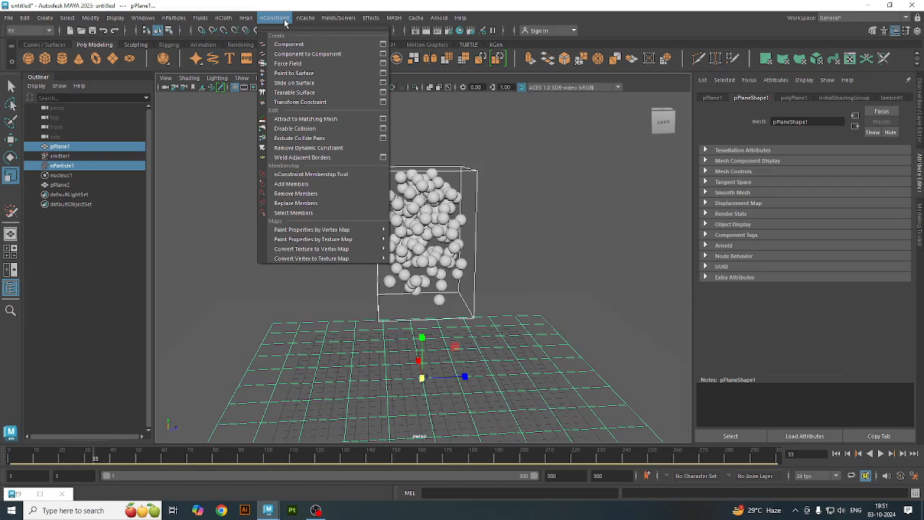
{"action": "mouse_move", "coordinate": [301, 21]}
{"action": "mouse_move", "coordinate": [231, 19]}
{"action": "mouse_move", "coordinate": [177, 17]}
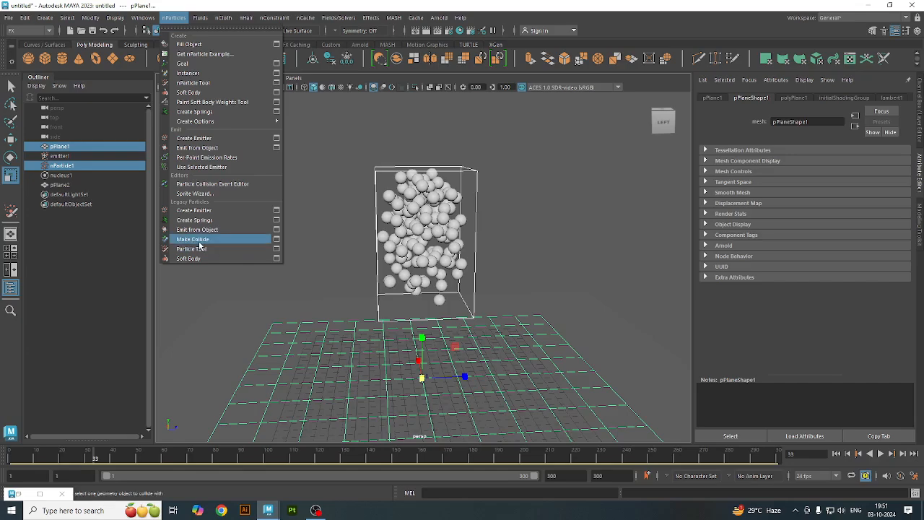
{"action": "left_click", "coordinate": [292, 299]}
Delete the particles, both planes, the nucleus and the emitter from the scene.
{"action": "left_click", "coordinate": [404, 253]}
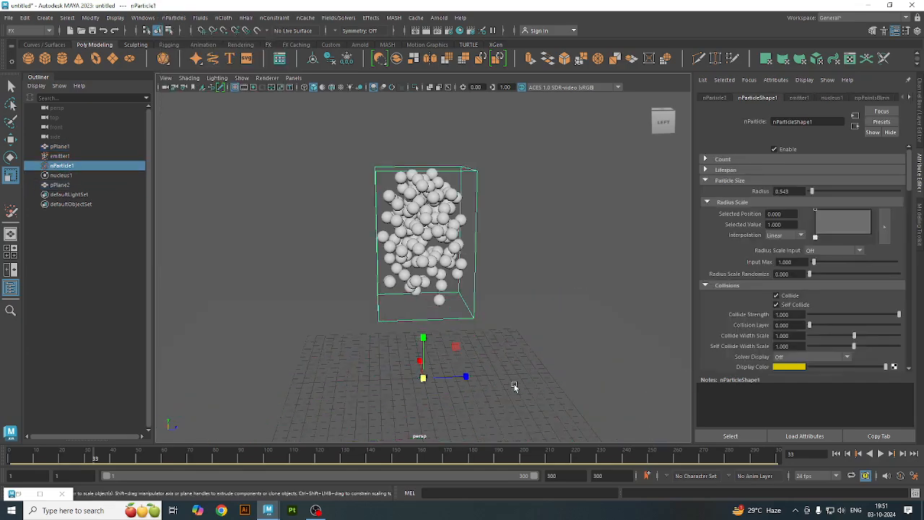
{"action": "key", "text": "Delete"}
{"action": "left_click_drag", "start_coordinate": [403, 305], "coordinate": [448, 349]}
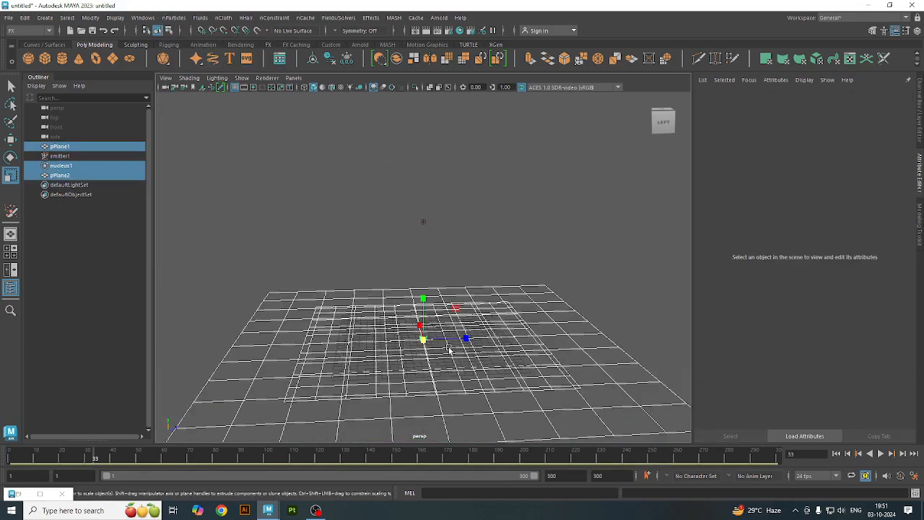
{"action": "key", "text": "Delete"}
{"action": "left_click_drag", "start_coordinate": [382, 206], "coordinate": [505, 300]}
{"action": "key", "text": "Delete"}
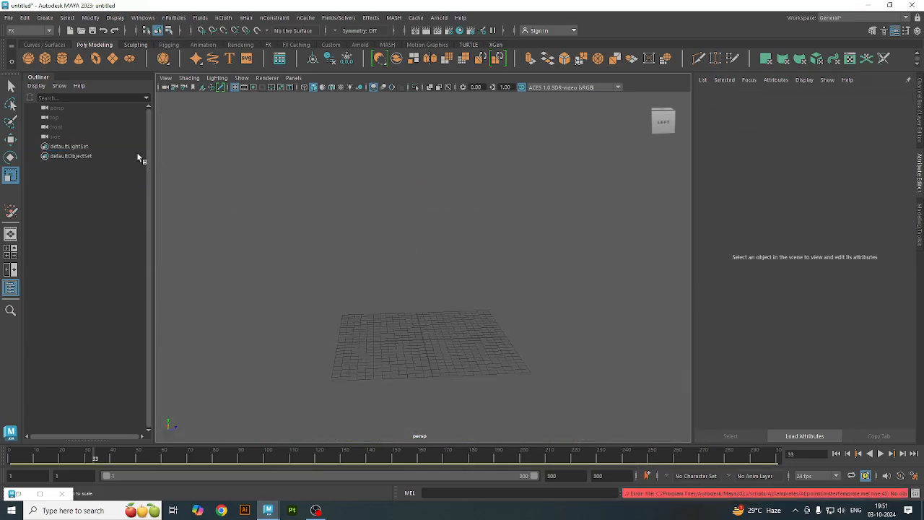
Start a new scene without saving the changes to the untitled one.
{"action": "left_click", "coordinate": [8, 18]}
{"action": "left_click", "coordinate": [29, 34]}
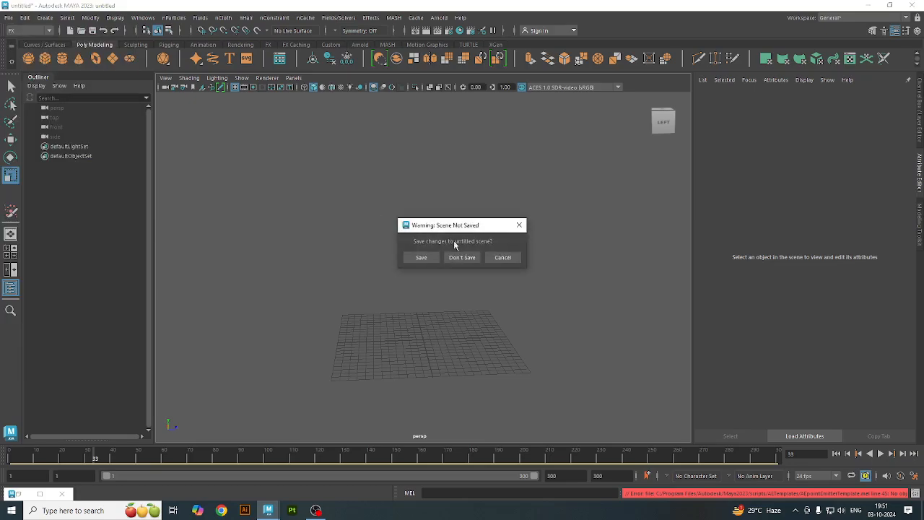
{"action": "left_click", "coordinate": [462, 258]}
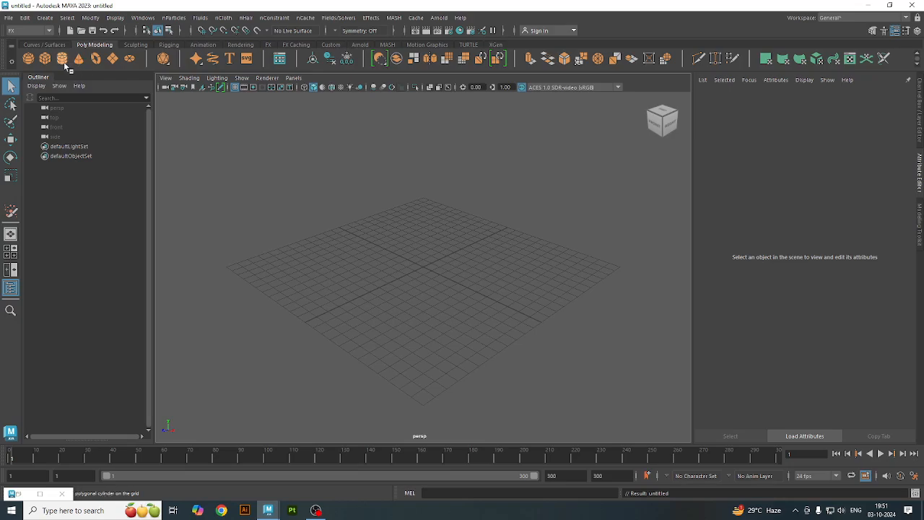
Create a polygon plane at the origin and scale it uniformly until it extends beyond the whole grid.
{"action": "left_click", "coordinate": [111, 59]}
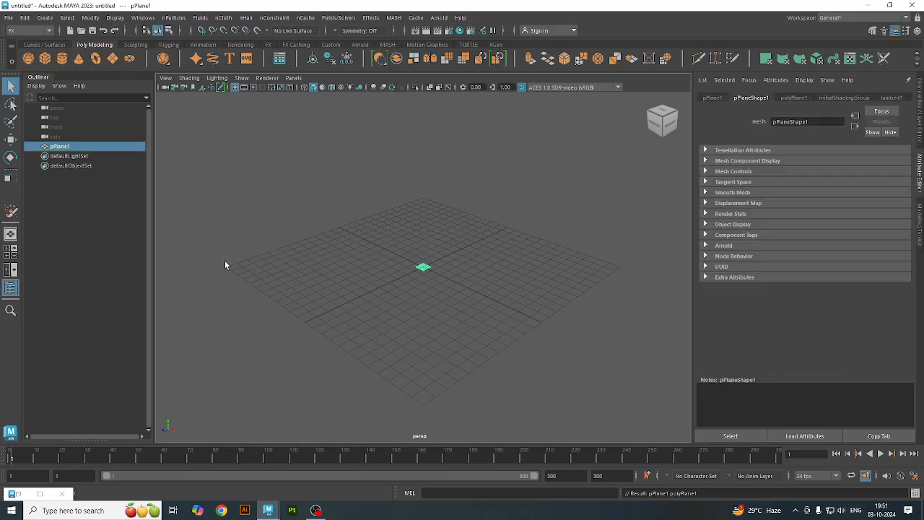
{"action": "left_click", "coordinate": [10, 176]}
{"action": "left_click_drag", "start_coordinate": [423, 267], "coordinate": [725, 124]}
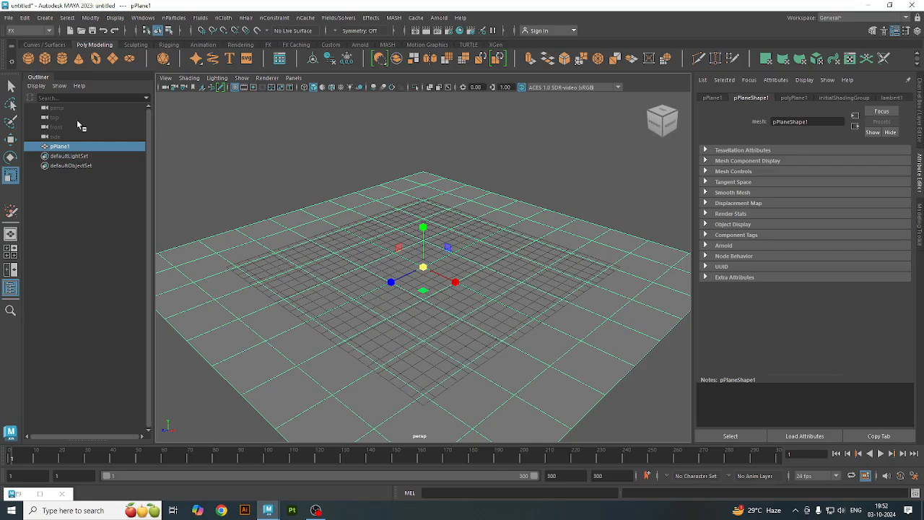
Check the legacy Particle Tool's settings and create a particle grid by placing two opposite corners across most of the plane.
{"action": "left_click", "coordinate": [174, 17]}
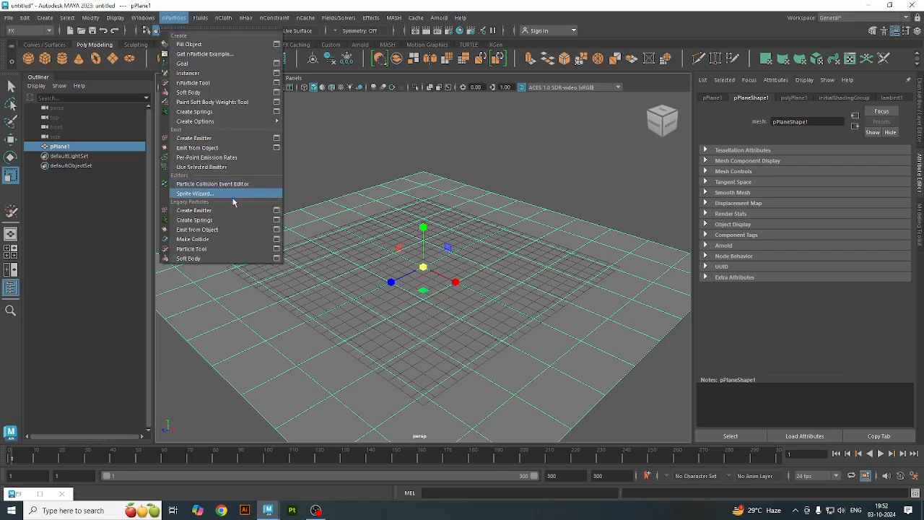
{"action": "left_click", "coordinate": [227, 250]}
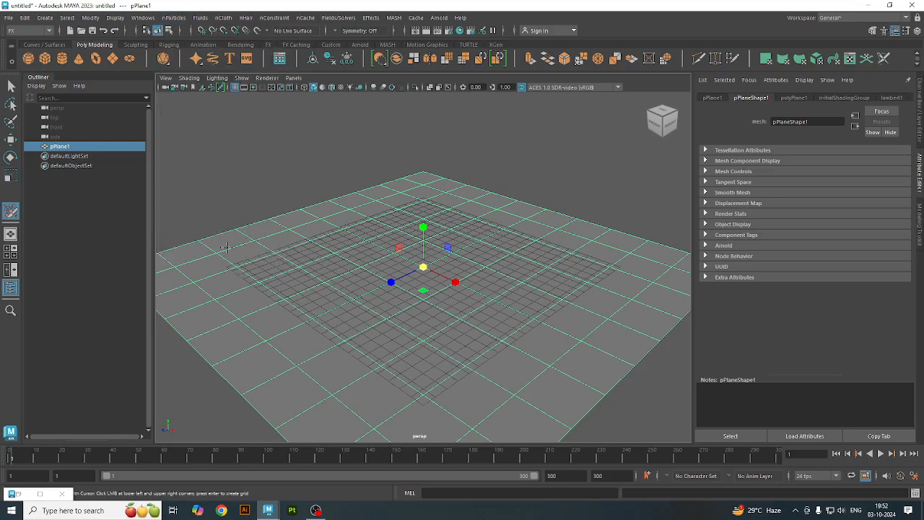
{"action": "left_click", "coordinate": [170, 18]}
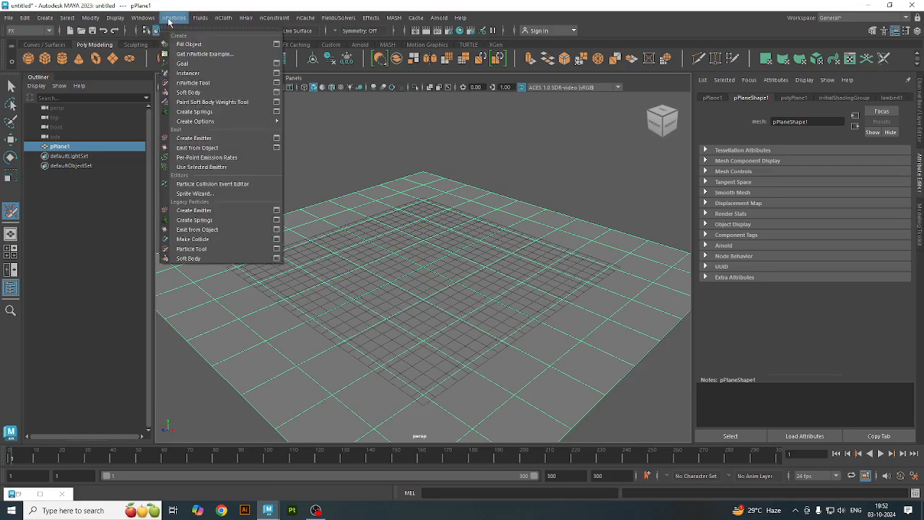
{"action": "left_click", "coordinate": [277, 248]}
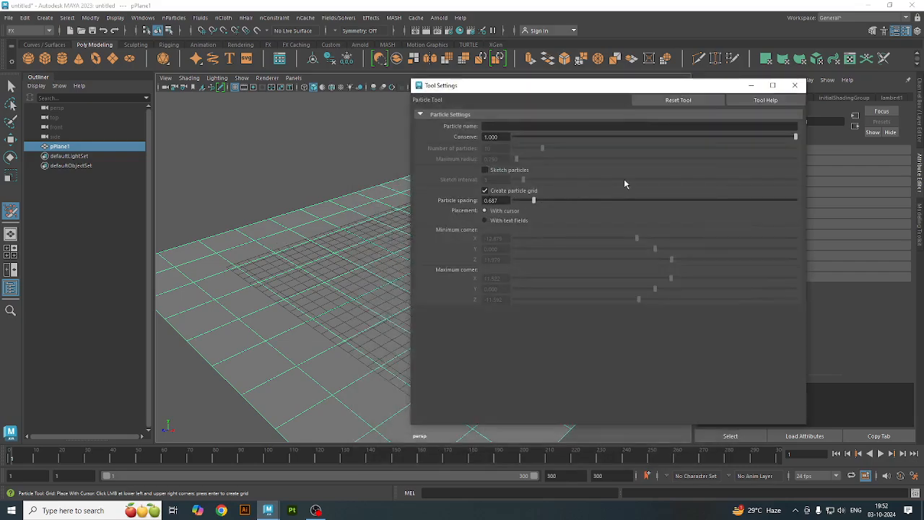
{"action": "left_click", "coordinate": [794, 86]}
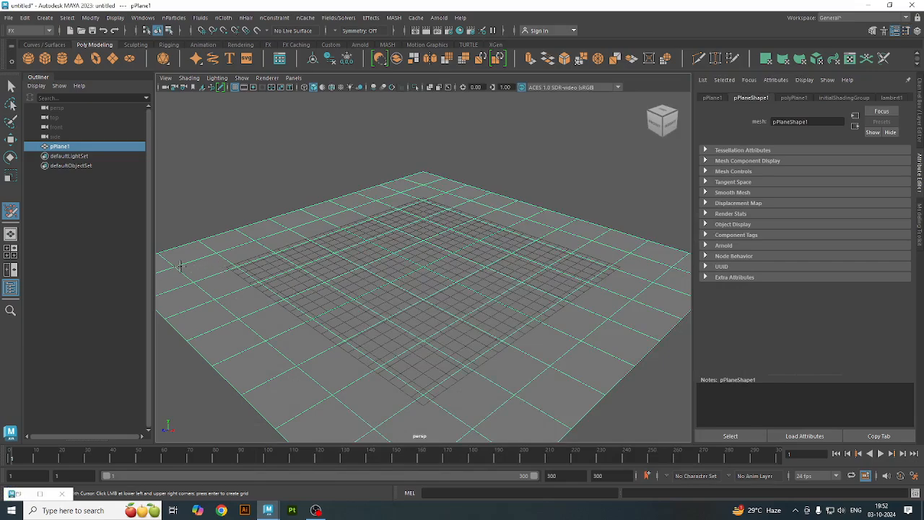
{"action": "left_click", "coordinate": [668, 266]}
{"action": "key", "text": "Return"}
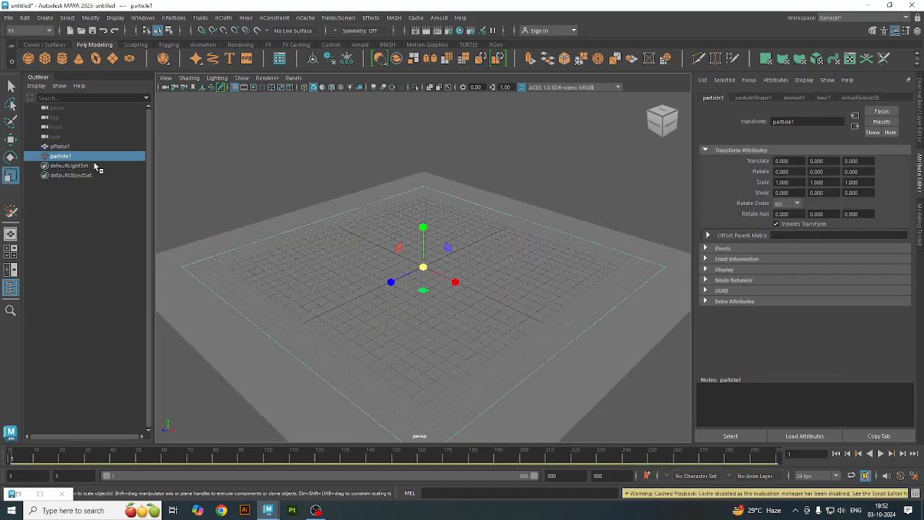
Raise the particle grid about 10.7 units above the plane, then test the playback and return to the first frame.
{"action": "left_click", "coordinate": [12, 140]}
{"action": "left_click_drag", "start_coordinate": [422, 233], "coordinate": [443, 102]}
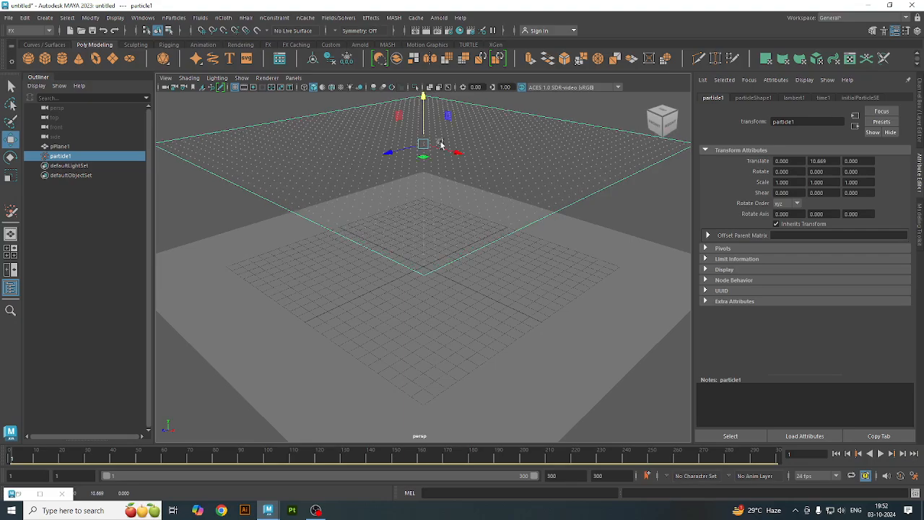
{"action": "left_click_drag", "start_coordinate": [441, 255], "coordinate": [469, 274], "text": "alt"}
{"action": "left_click", "coordinate": [880, 454]}
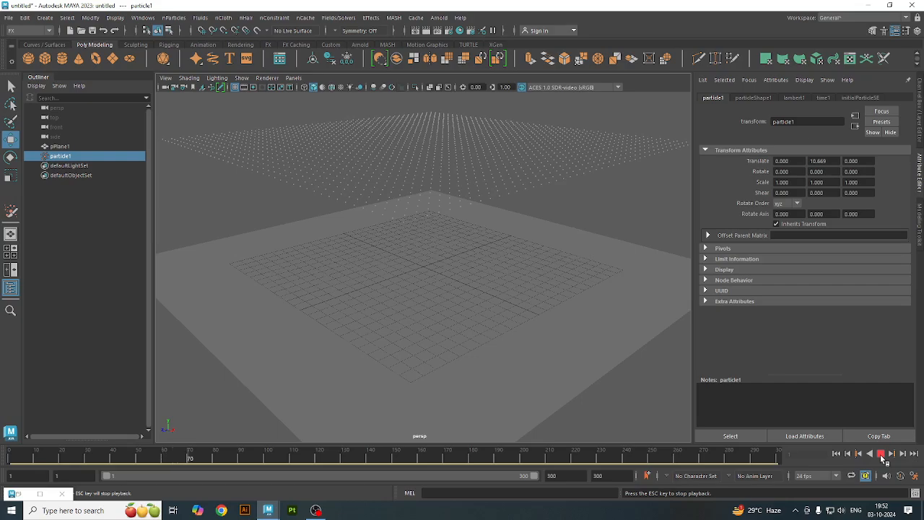
{"action": "left_click", "coordinate": [881, 454]}
{"action": "left_click", "coordinate": [836, 453]}
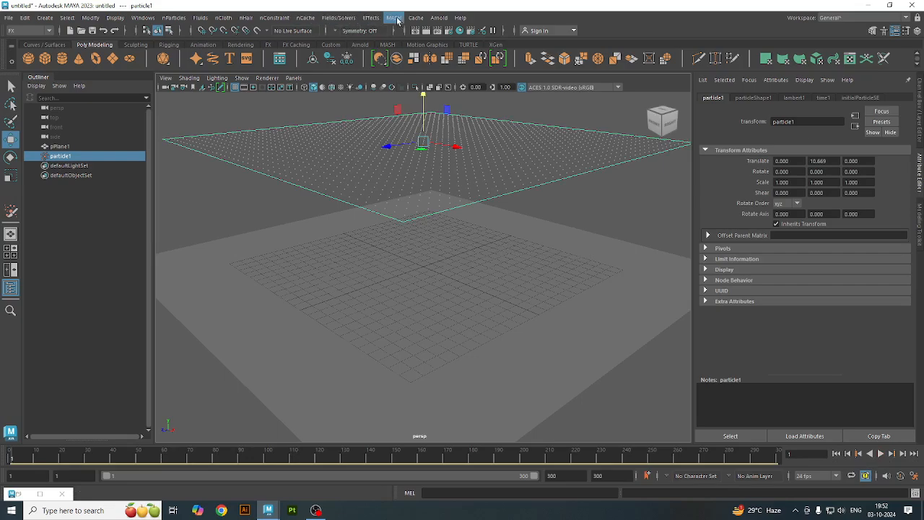
Add a Turbulence field to the particle grid and play the simulation, stopping at frame 214.
{"action": "left_click", "coordinate": [374, 20]}
{"action": "mouse_move", "coordinate": [338, 17]}
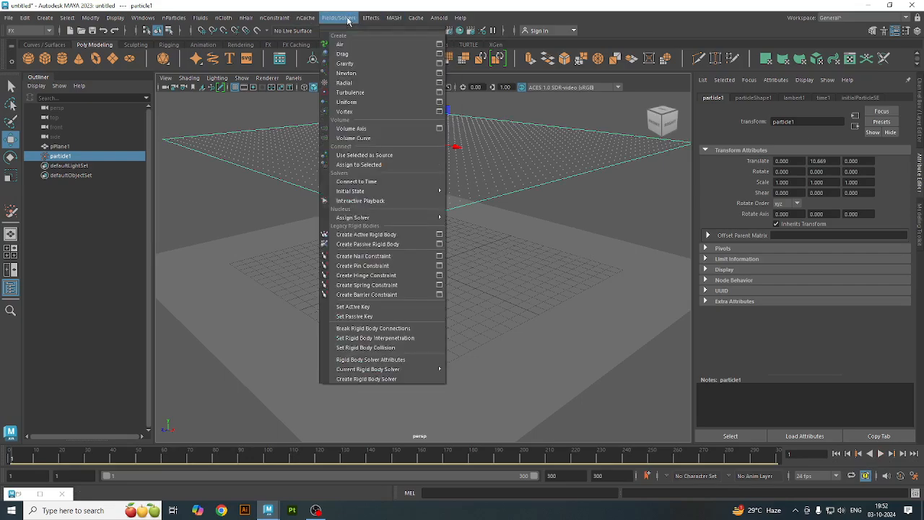
{"action": "left_click", "coordinate": [374, 94]}
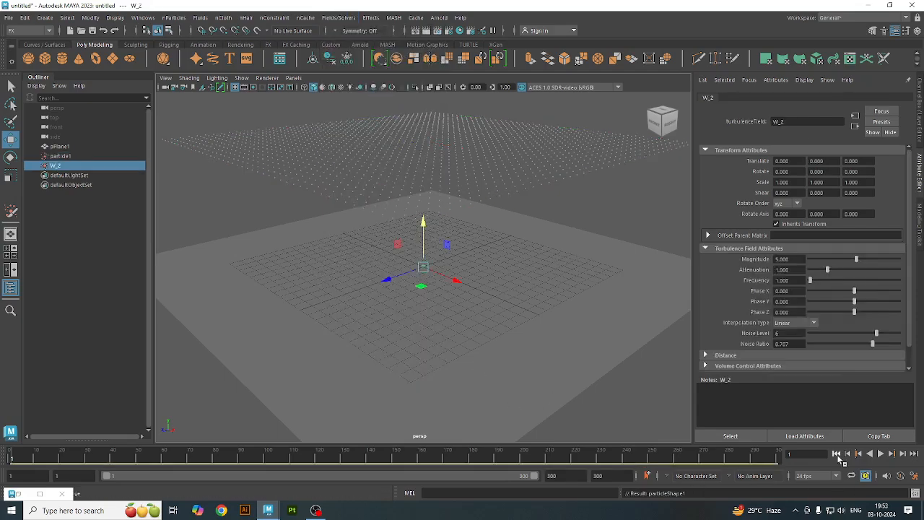
{"action": "left_click", "coordinate": [884, 453]}
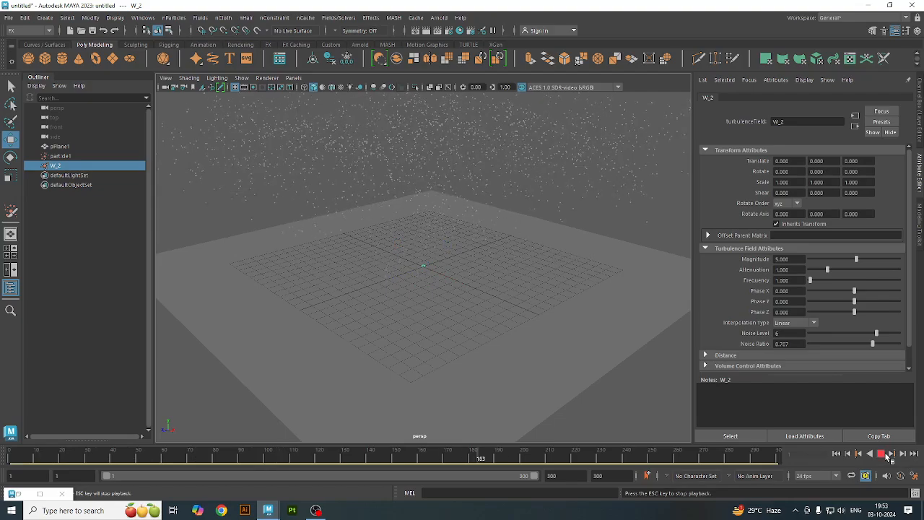
{"action": "left_click", "coordinate": [883, 454]}
Set the scattered particles' render type to Spheres and render the current frame with Arnold.
{"action": "left_click", "coordinate": [501, 170]}
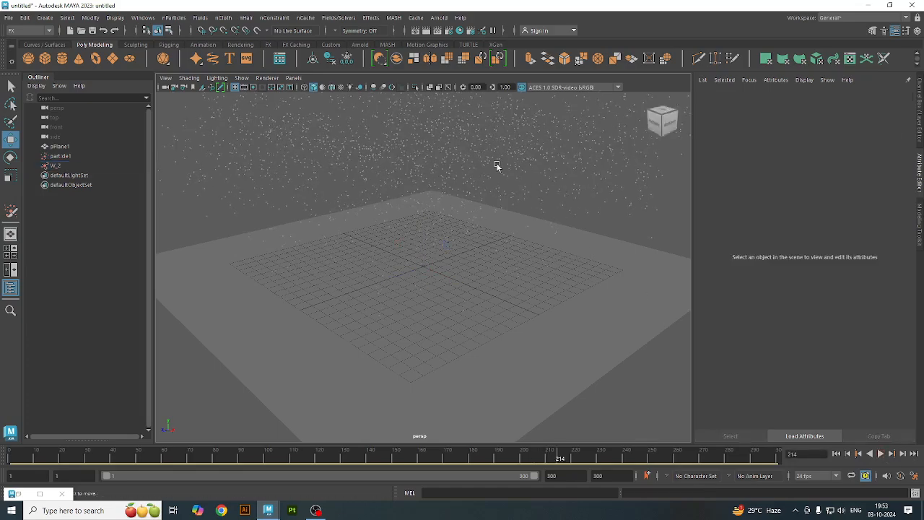
{"action": "left_click", "coordinate": [404, 156]}
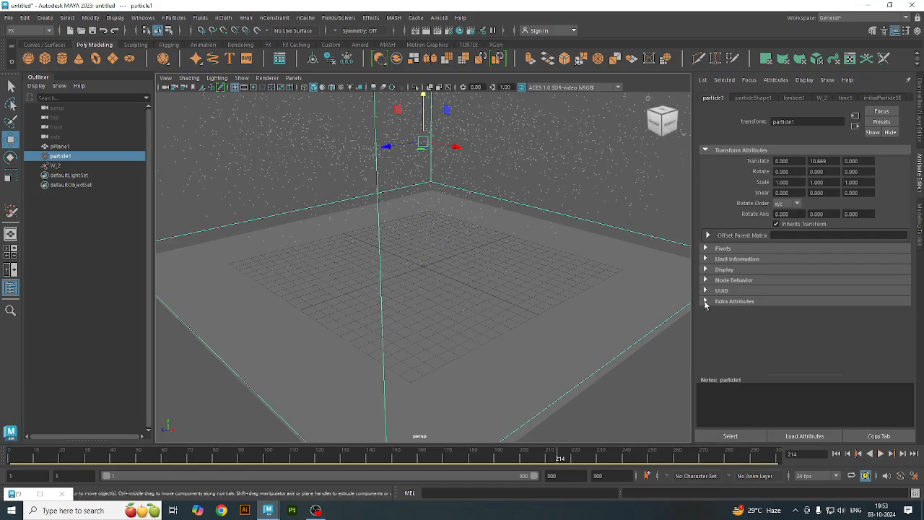
{"action": "left_click", "coordinate": [753, 98]}
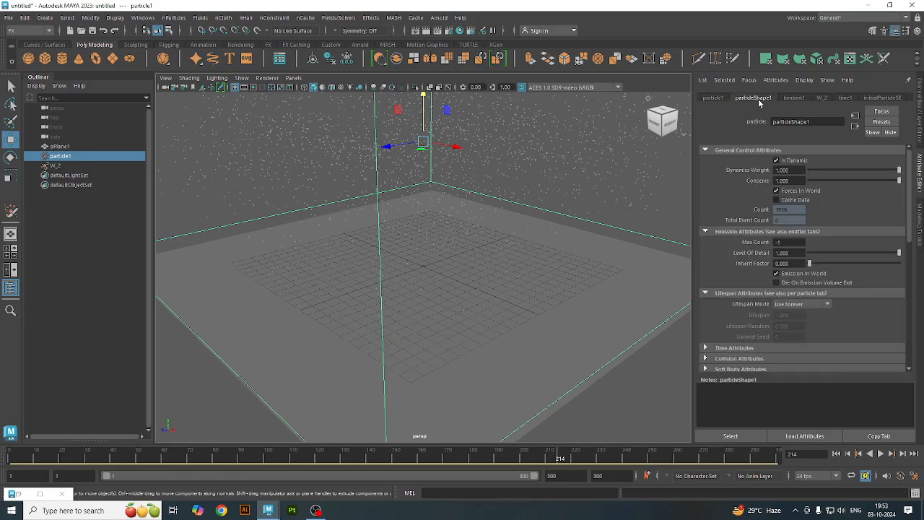
{"action": "left_click", "coordinate": [713, 99]}
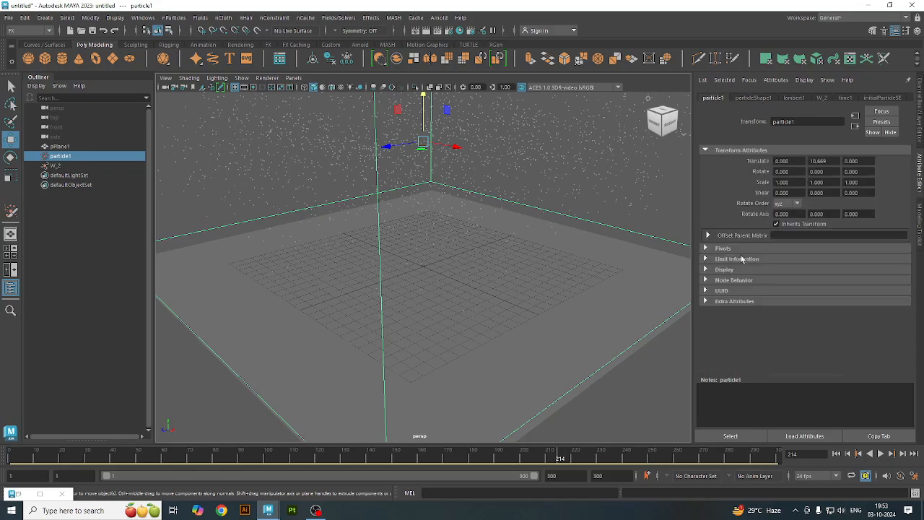
{"action": "left_click", "coordinate": [750, 100]}
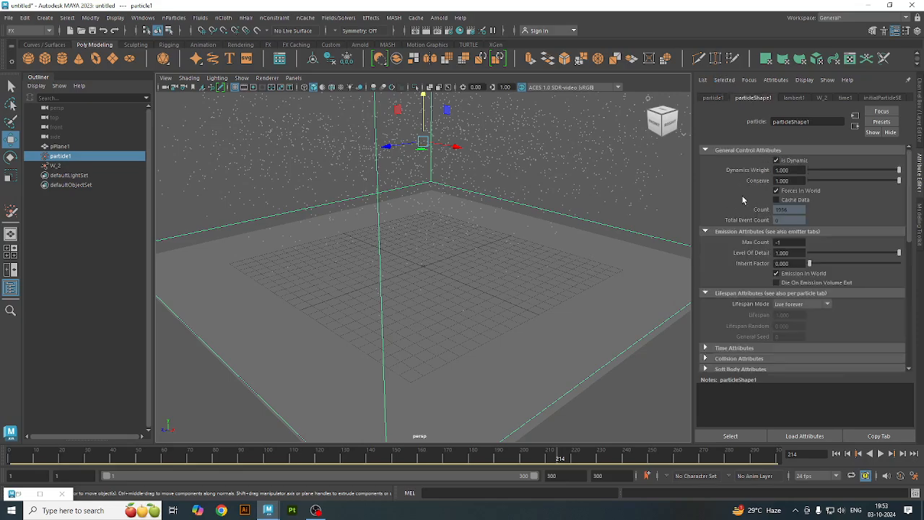
{"action": "scroll", "coordinate": [742, 195], "scroll_direction": "down", "scroll_amount": 10}
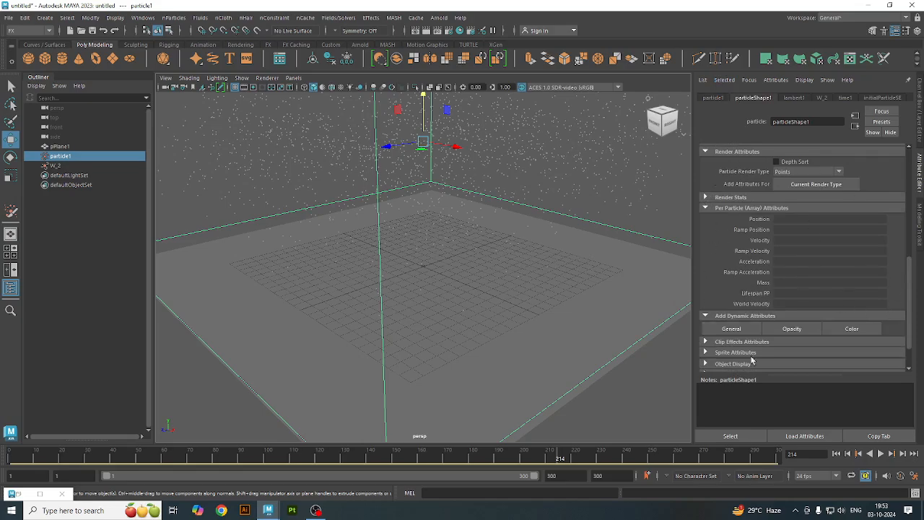
{"action": "left_click", "coordinate": [828, 173]}
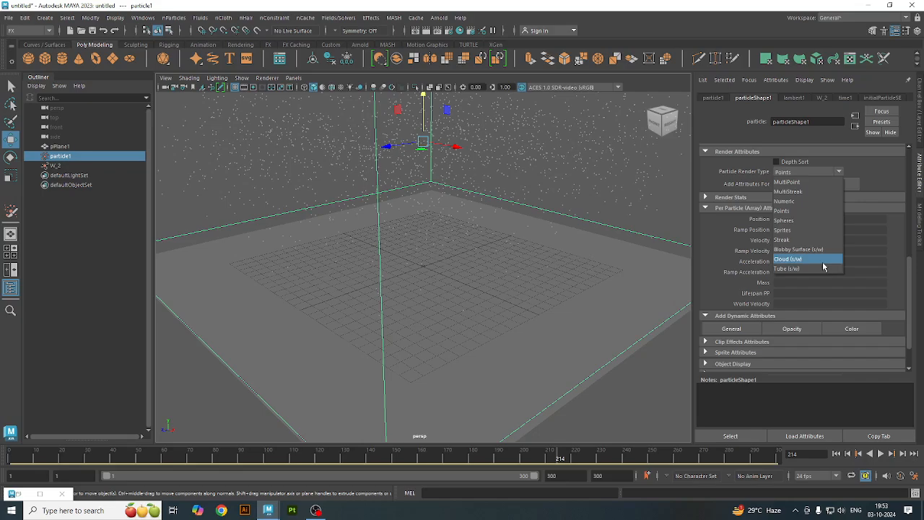
{"action": "left_click", "coordinate": [814, 220]}
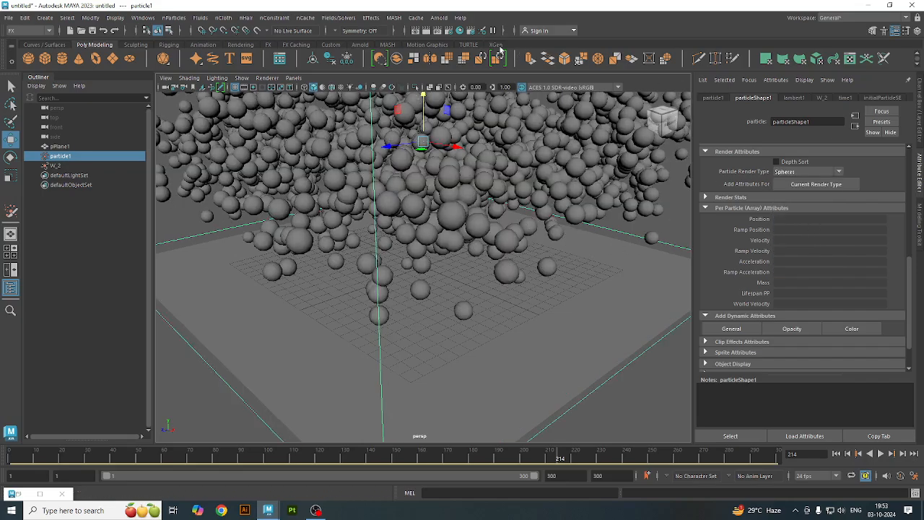
{"action": "left_click", "coordinate": [427, 31]}
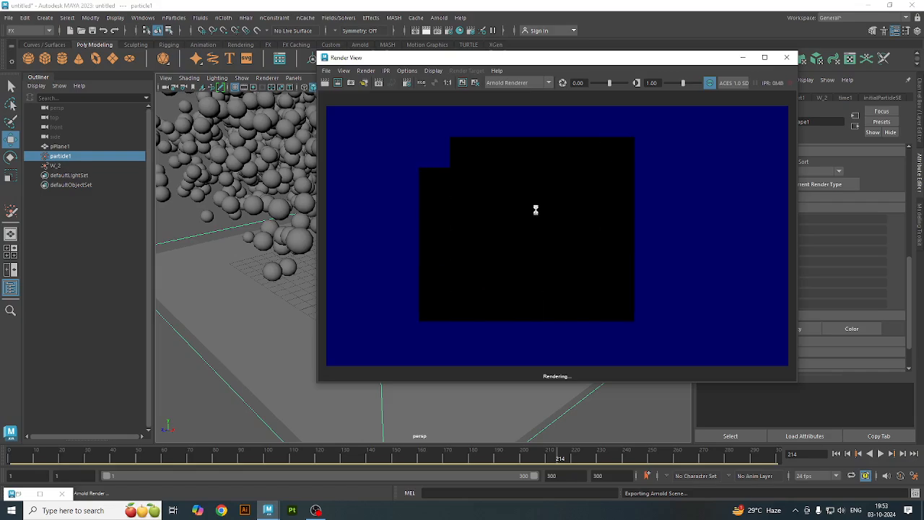
Switch the renderer to Maya Software, render the current frame and close the render window.
{"action": "left_click", "coordinate": [530, 83]}
{"action": "left_click", "coordinate": [533, 93]}
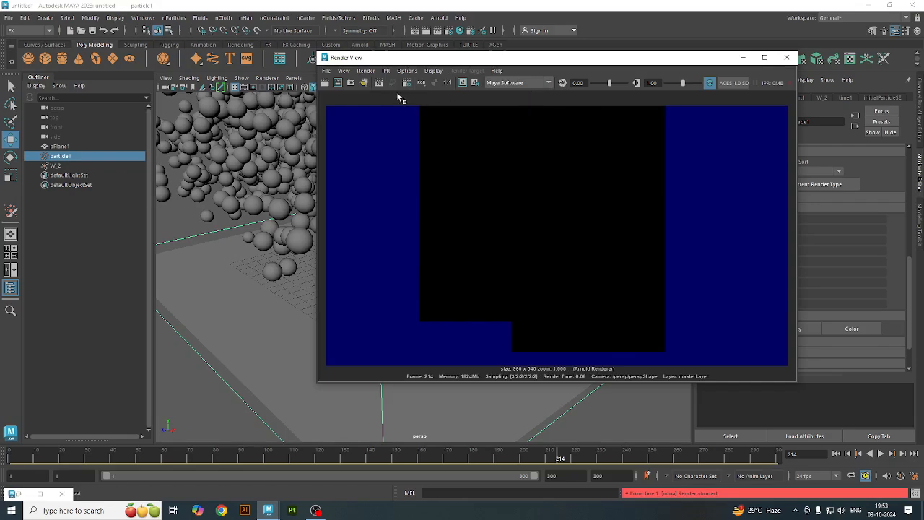
{"action": "left_click", "coordinate": [325, 83]}
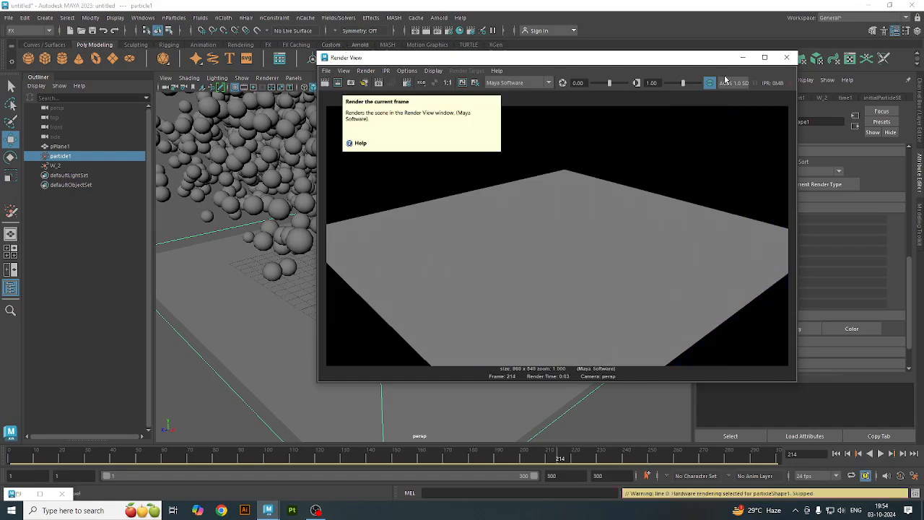
{"action": "left_click", "coordinate": [787, 58]}
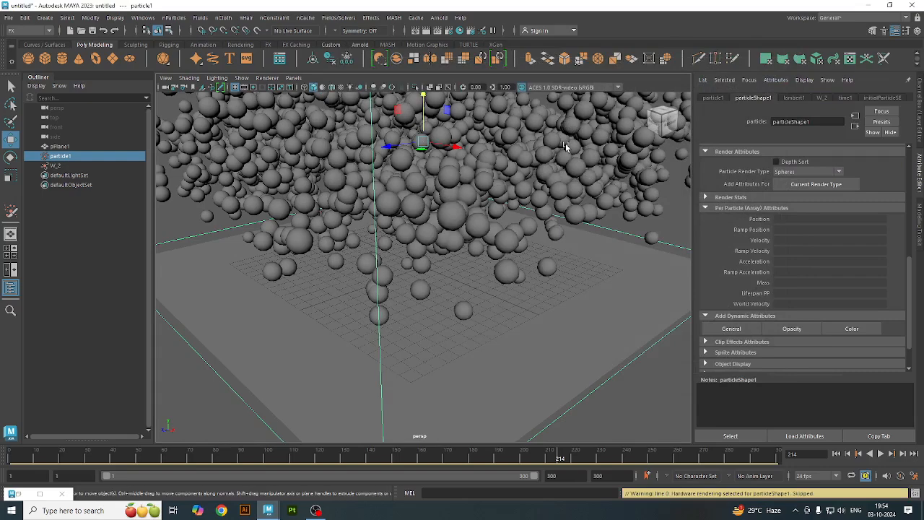
Add the sphere attributes to the particle shape with a radius of 0.110, and change its render type to Blobby Surface (s/w).
{"action": "left_click", "coordinate": [826, 185]}
{"action": "left_click_drag", "start_coordinate": [814, 198], "coordinate": [811, 197]}
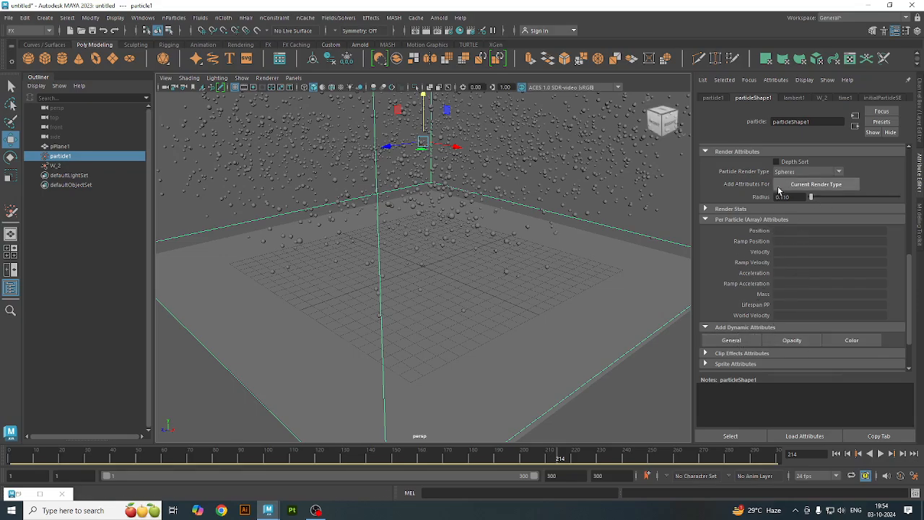
{"action": "left_click", "coordinate": [820, 172]}
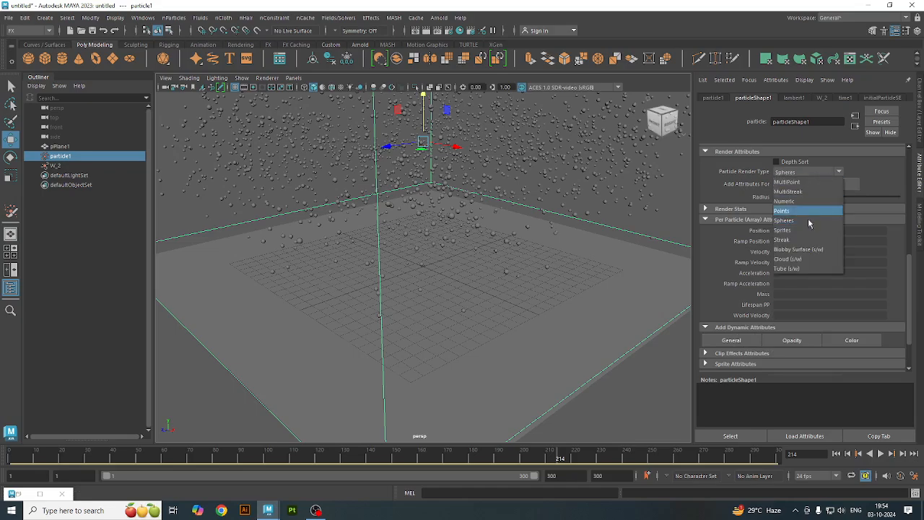
{"action": "left_click", "coordinate": [800, 249]}
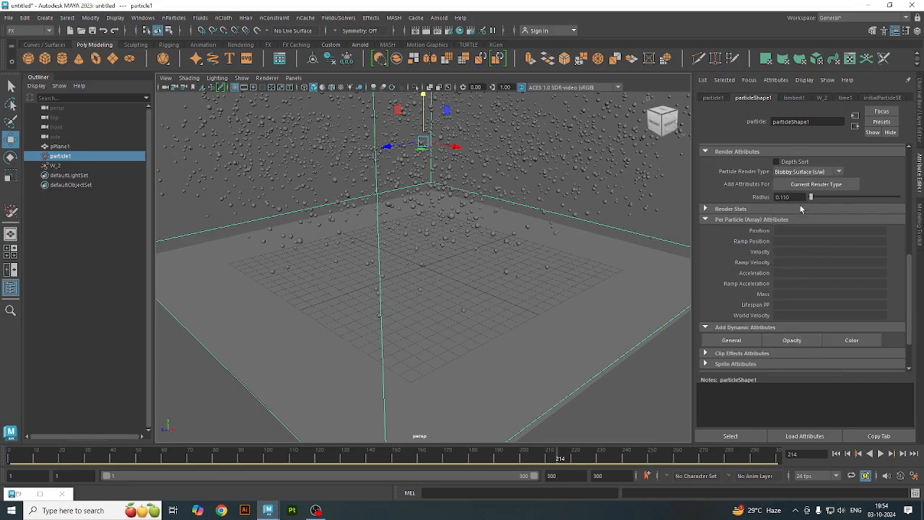
Play the simulation to about frame 79, render that frame and close the render window.
{"action": "left_click", "coordinate": [881, 454]}
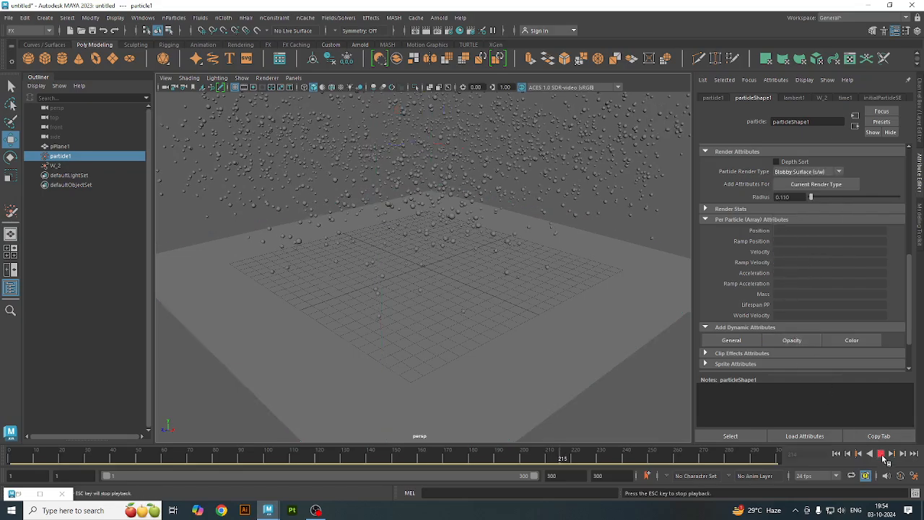
{"action": "left_click", "coordinate": [811, 187]}
{"action": "left_click", "coordinate": [881, 454]}
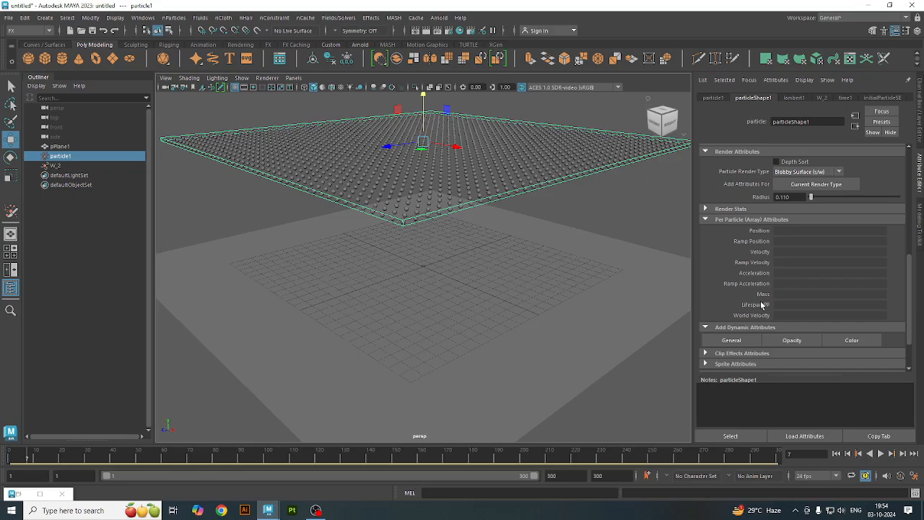
{"action": "left_click", "coordinate": [882, 454]}
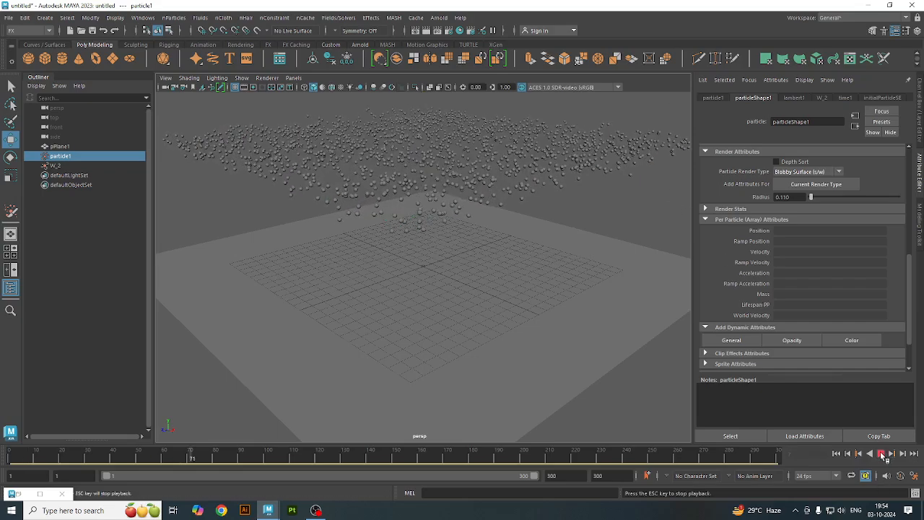
{"action": "key", "text": "Escape"}
{"action": "left_click", "coordinate": [427, 31]}
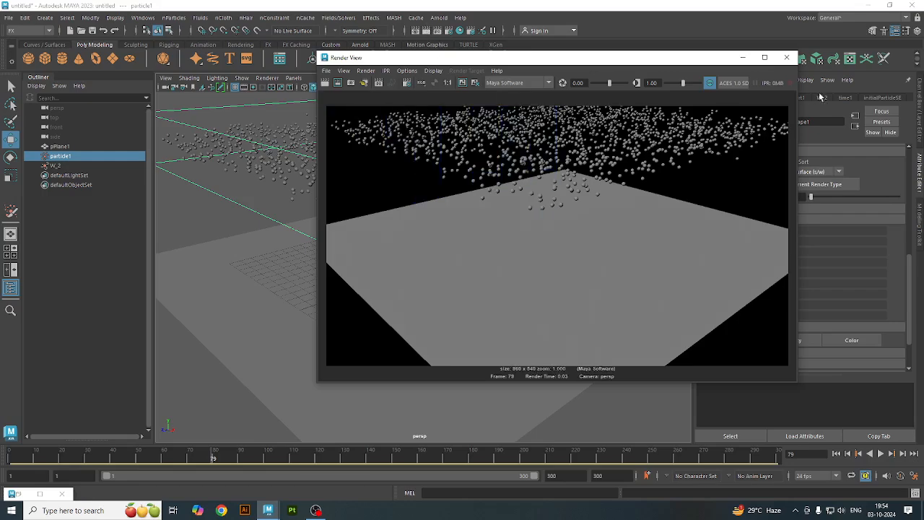
{"action": "left_click", "coordinate": [787, 57]}
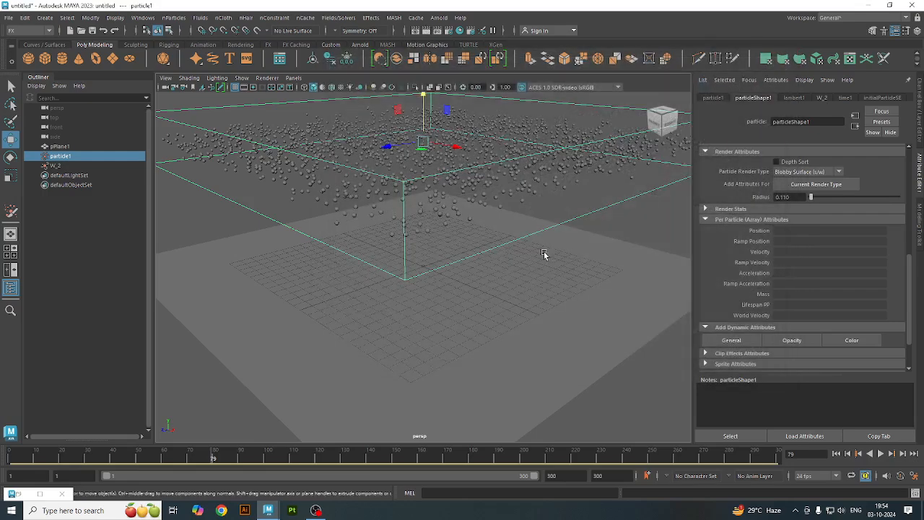
Add a vortex field that affects the selected particle object.
{"action": "right_click", "coordinate": [487, 186]}
{"action": "left_click", "coordinate": [344, 19]}
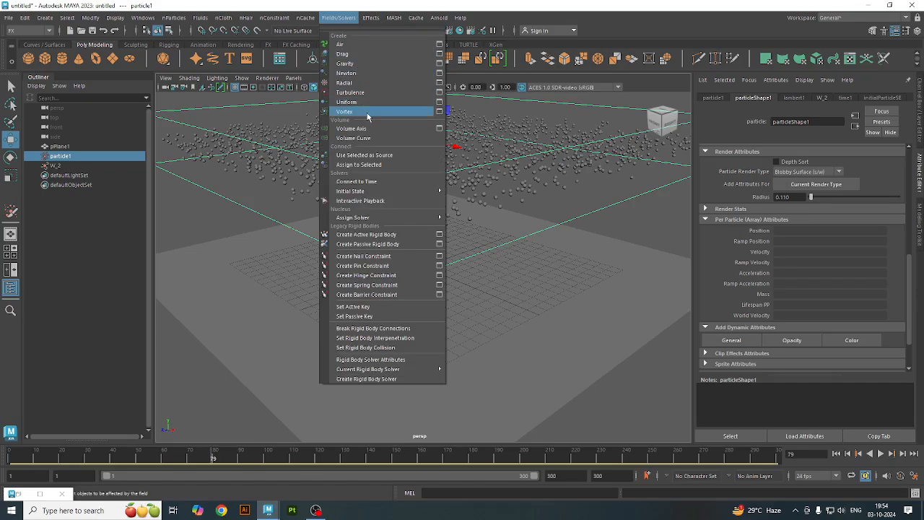
{"action": "left_click", "coordinate": [367, 117]}
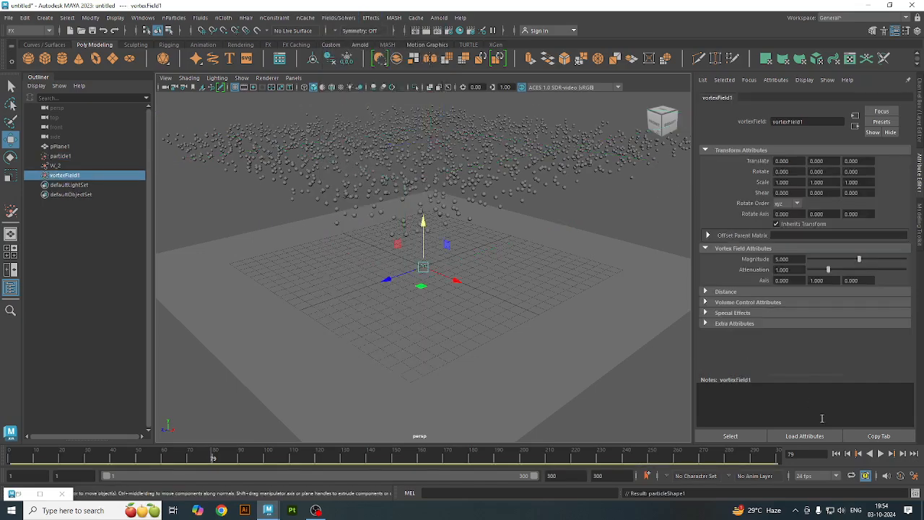
Preview the vortex effect from the first frame, rewind, and raise the vortex field to about 1.447 in Y.
{"action": "left_click", "coordinate": [835, 453]}
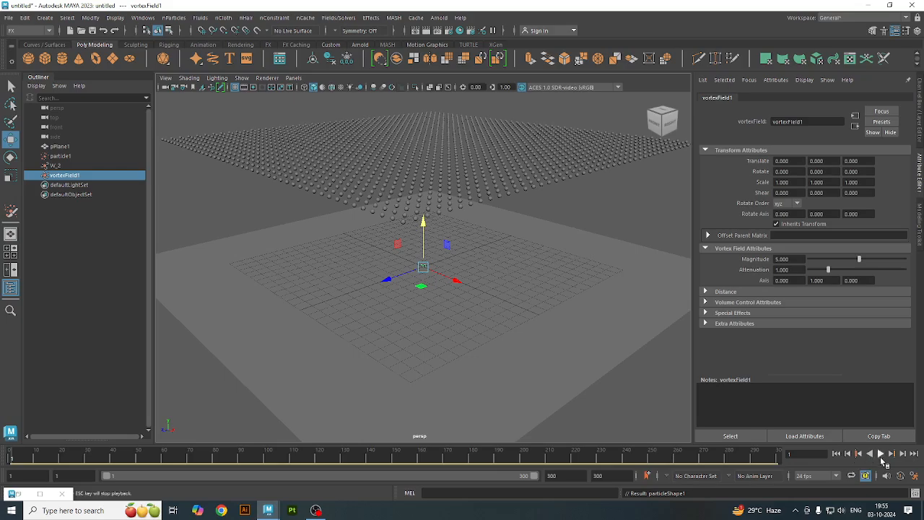
{"action": "left_click", "coordinate": [881, 454]}
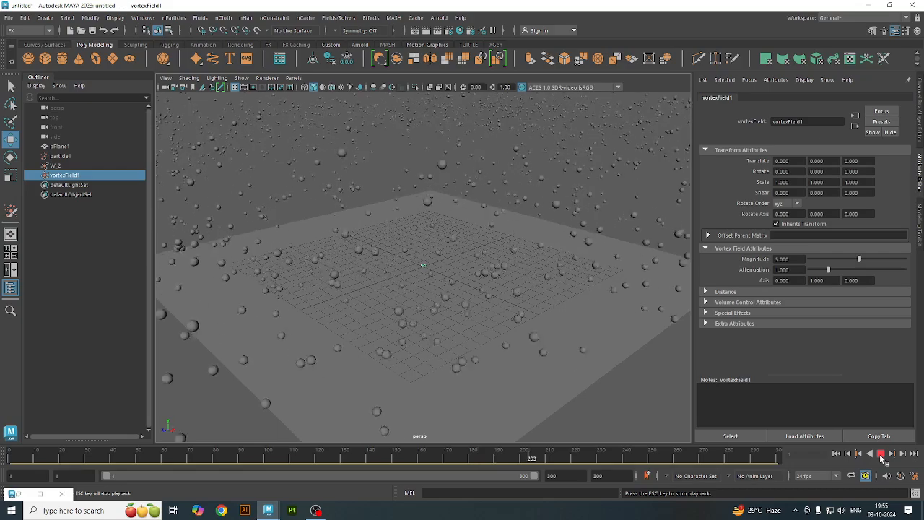
{"action": "left_click", "coordinate": [880, 454]}
{"action": "left_click", "coordinate": [836, 453]}
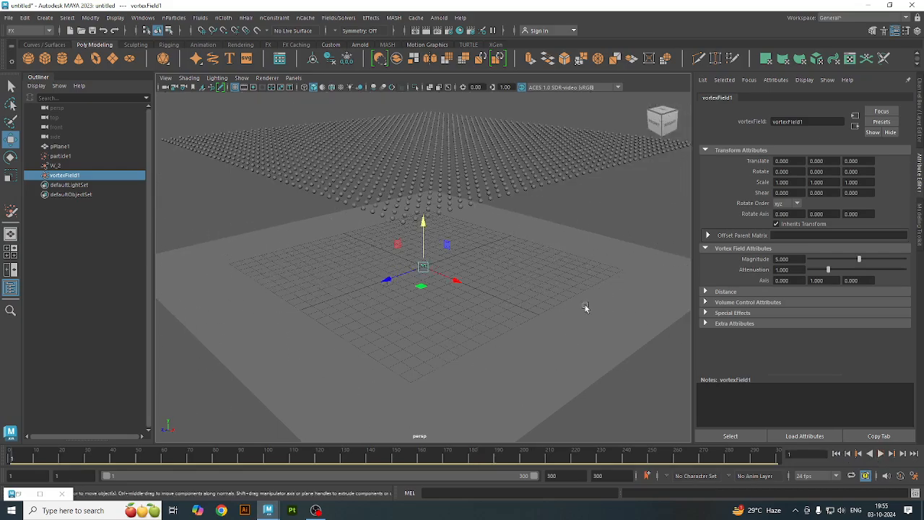
{"action": "left_click_drag", "start_coordinate": [426, 243], "coordinate": [425, 227]}
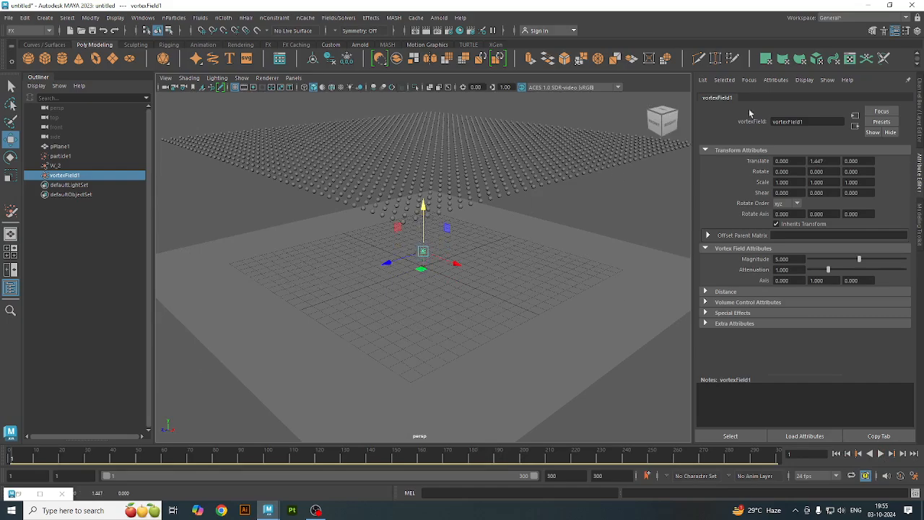
Set the vortex field's Trap Inside to 1 and play the simulation to check the particle motion.
{"action": "left_click", "coordinate": [916, 32]}
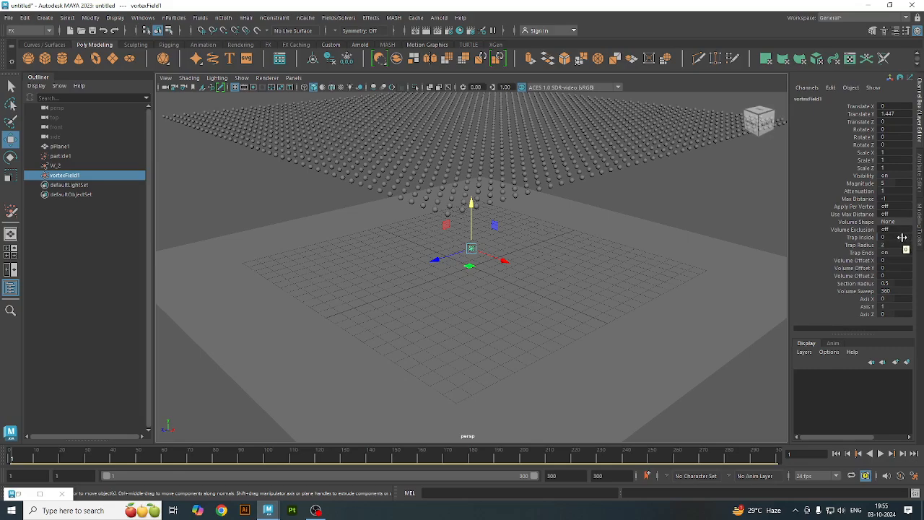
{"action": "left_click", "coordinate": [866, 238]}
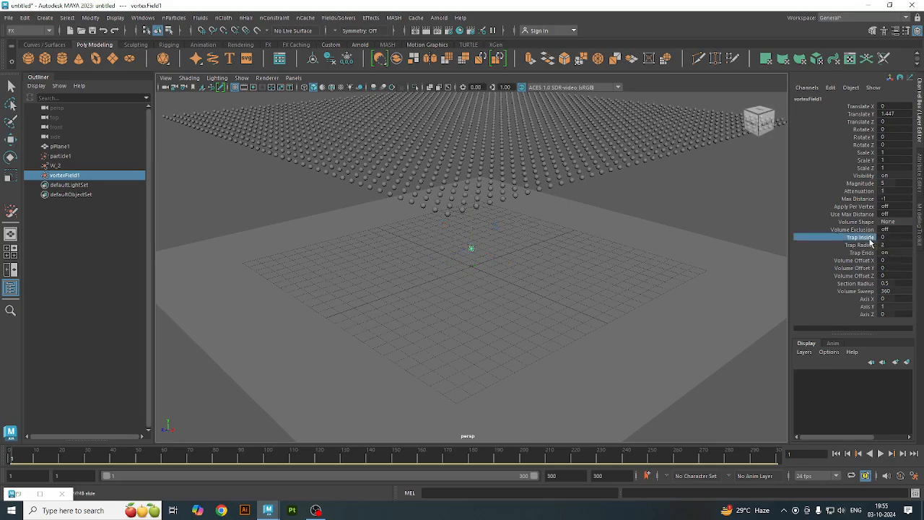
{"action": "middle_click_drag", "start_coordinate": [579, 224], "coordinate": [581, 224]}
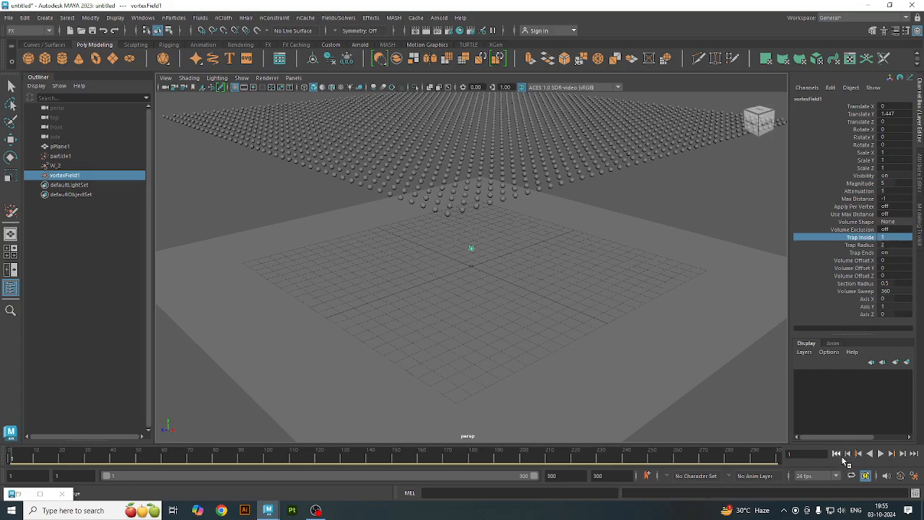
{"action": "left_click", "coordinate": [880, 454]}
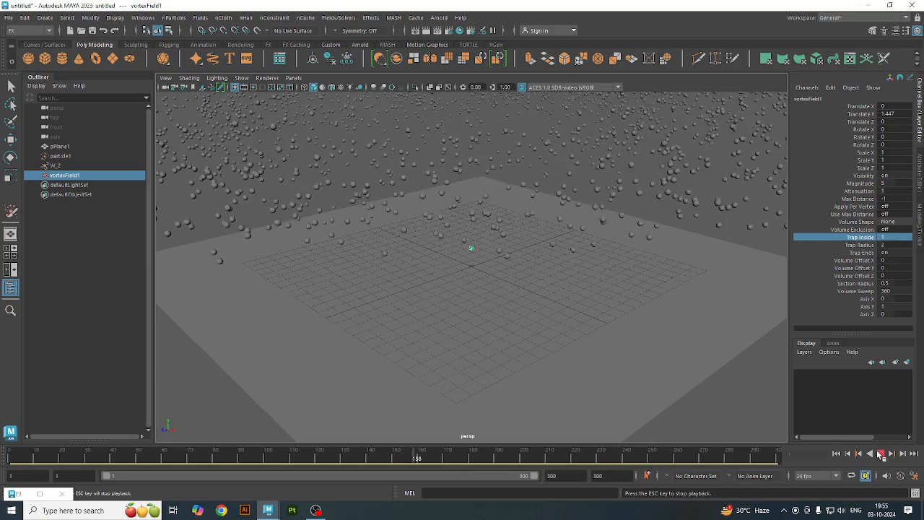
{"action": "left_click", "coordinate": [879, 453]}
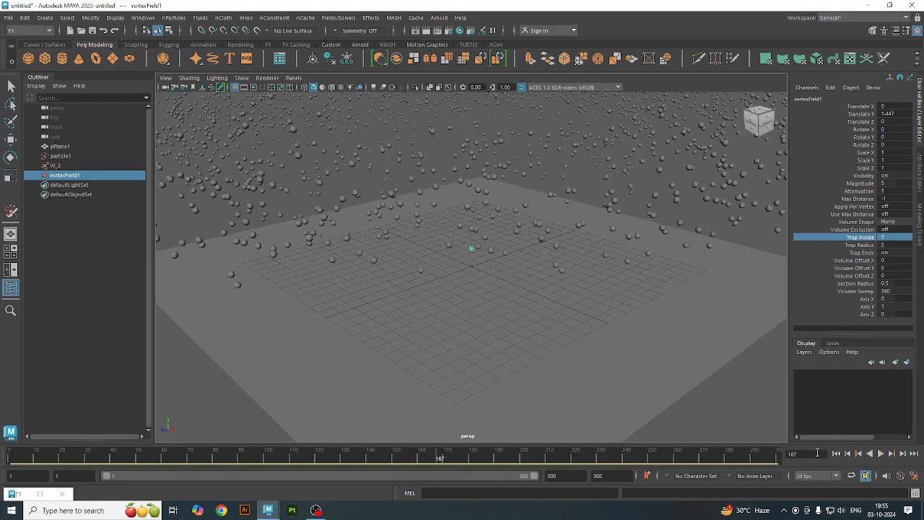
Set the vortex field's Trap Radius to 1.
{"action": "left_click", "coordinate": [862, 245]}
{"action": "left_click", "coordinate": [890, 246]}
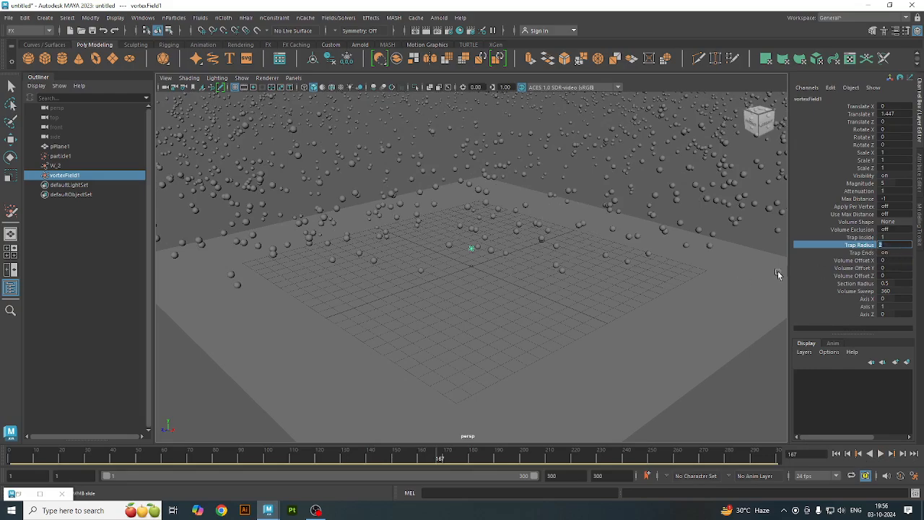
{"action": "left_click", "coordinate": [853, 237]}
{"action": "left_click", "coordinate": [892, 238]}
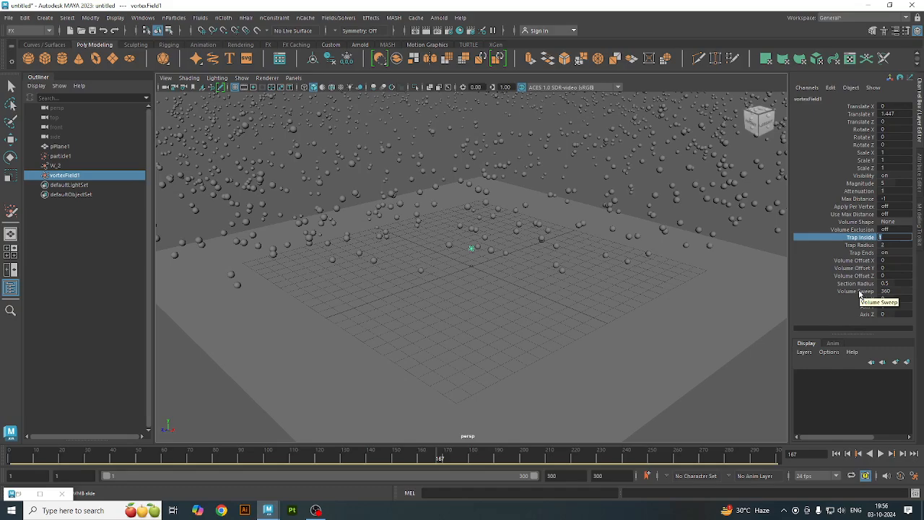
{"action": "left_click", "coordinate": [866, 247]}
{"action": "middle_click_drag", "start_coordinate": [699, 266], "coordinate": [694, 264]}
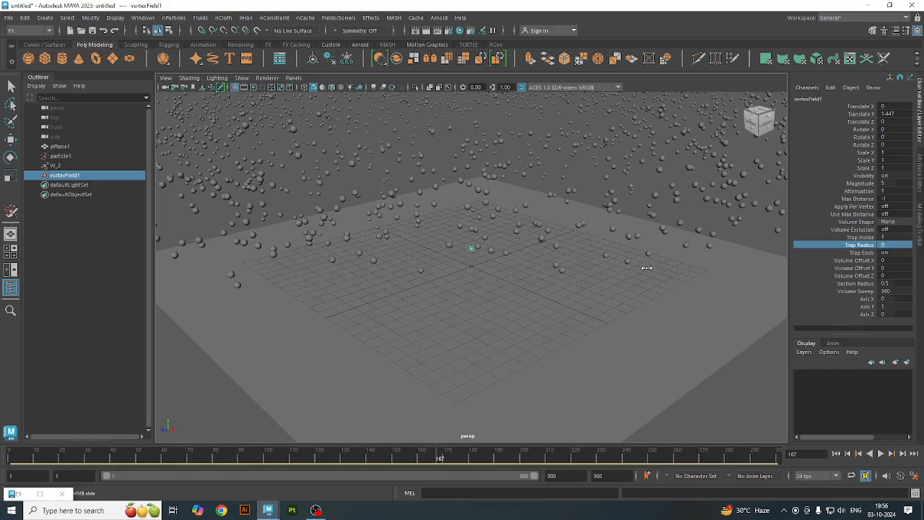
{"action": "double_click", "coordinate": [892, 245]}
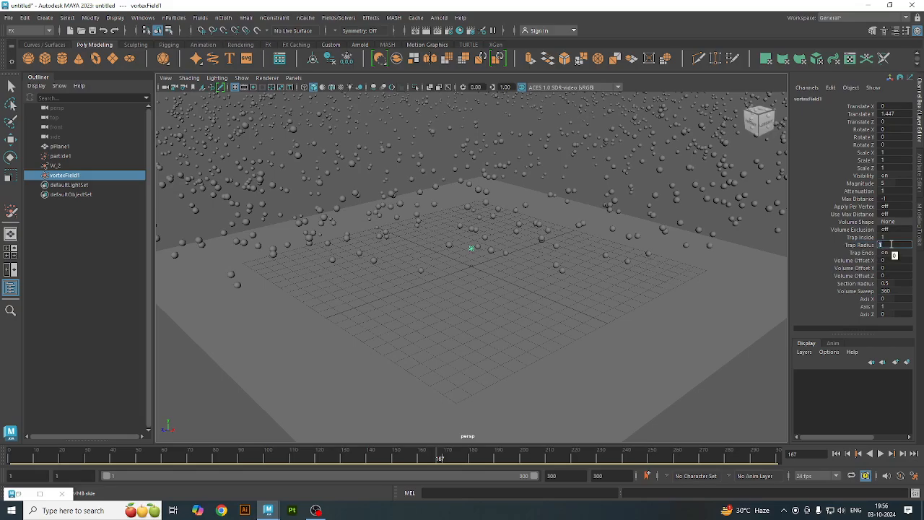
Rewind the simulation to the first frame and play it to about frame 170 to check the trap settings.
{"action": "left_click", "coordinate": [881, 453]}
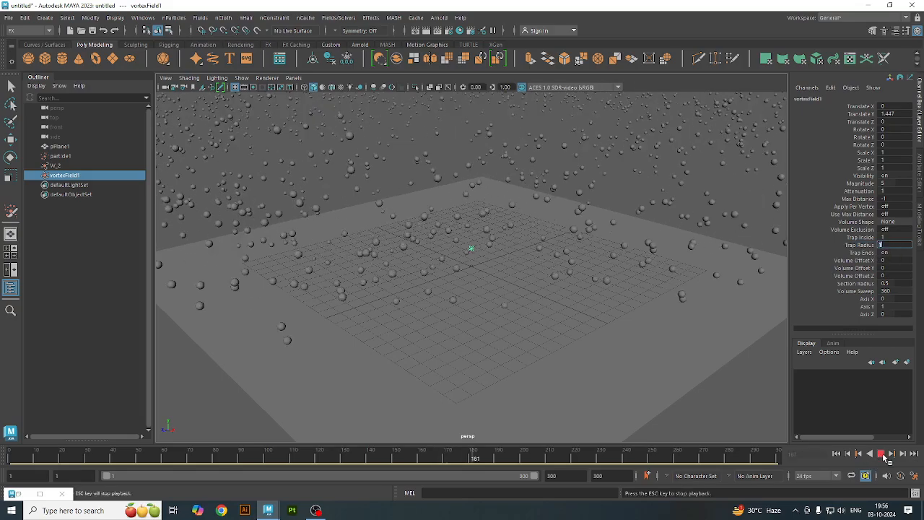
{"action": "left_click", "coordinate": [881, 453]}
{"action": "left_click", "coordinate": [836, 453]}
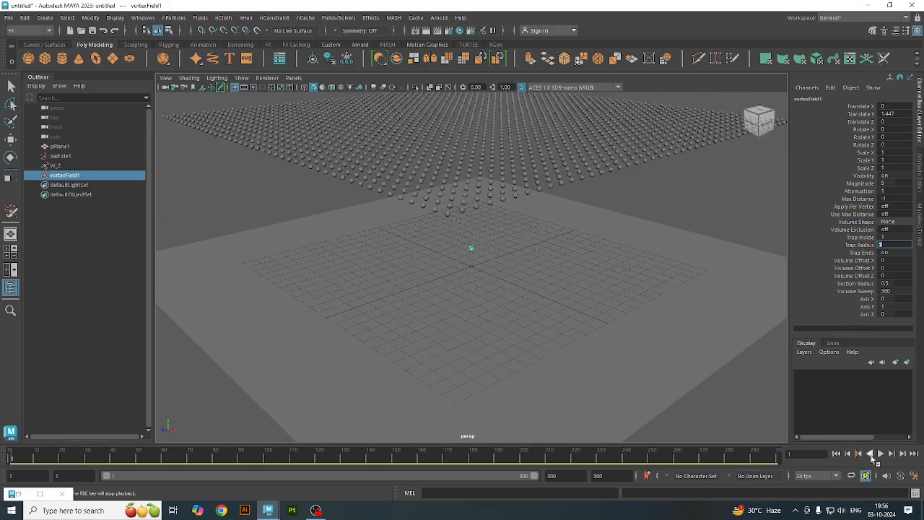
{"action": "left_click", "coordinate": [881, 453]}
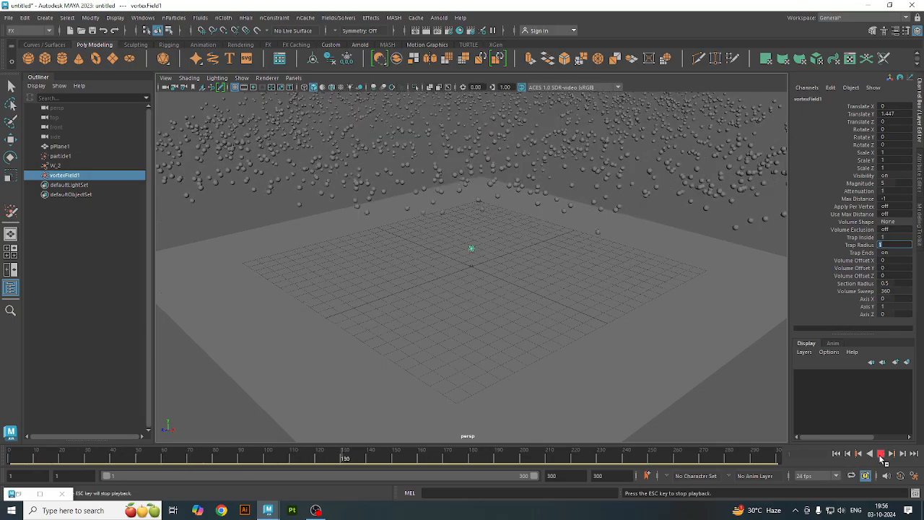
{"action": "left_click", "coordinate": [880, 454]}
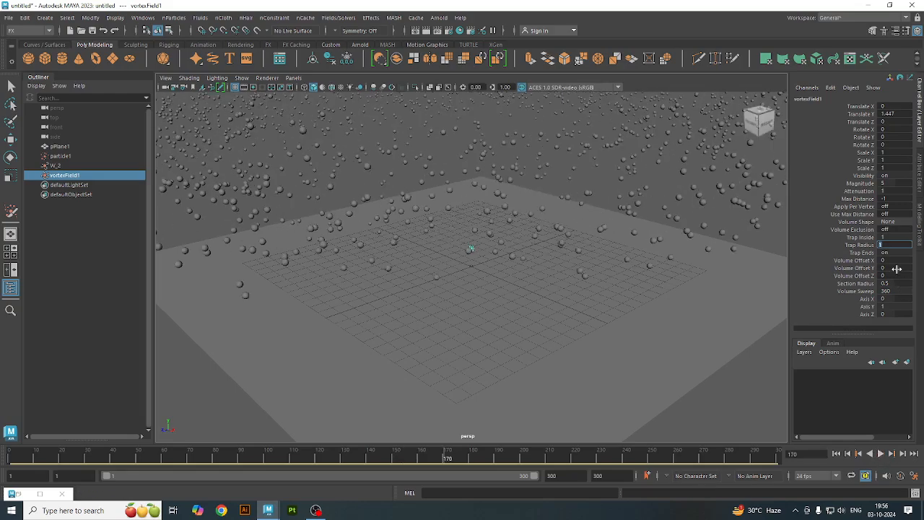
Set the vortex field's Volume Offset Y to 1 and play the simulation from the first frame.
{"action": "left_click", "coordinate": [897, 268]}
{"action": "left_click", "coordinate": [836, 453]}
{"action": "left_click", "coordinate": [880, 453]}
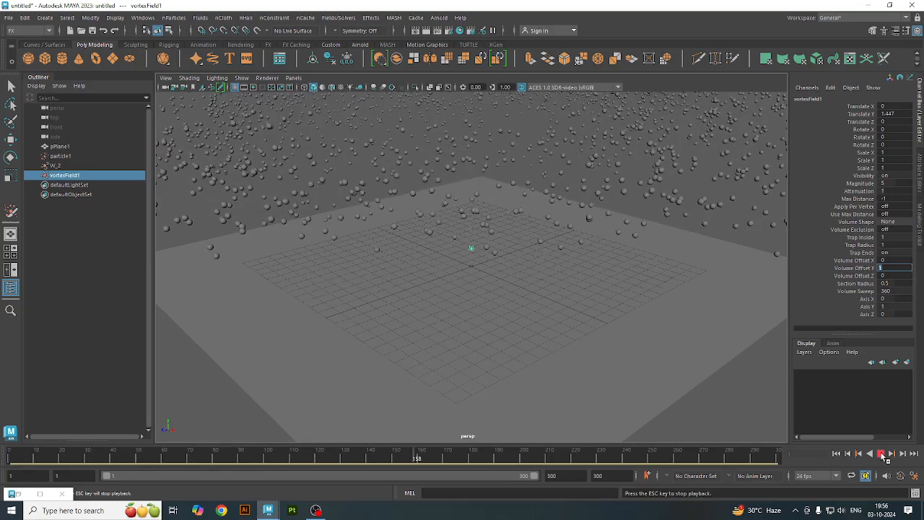
{"action": "left_click", "coordinate": [882, 453]}
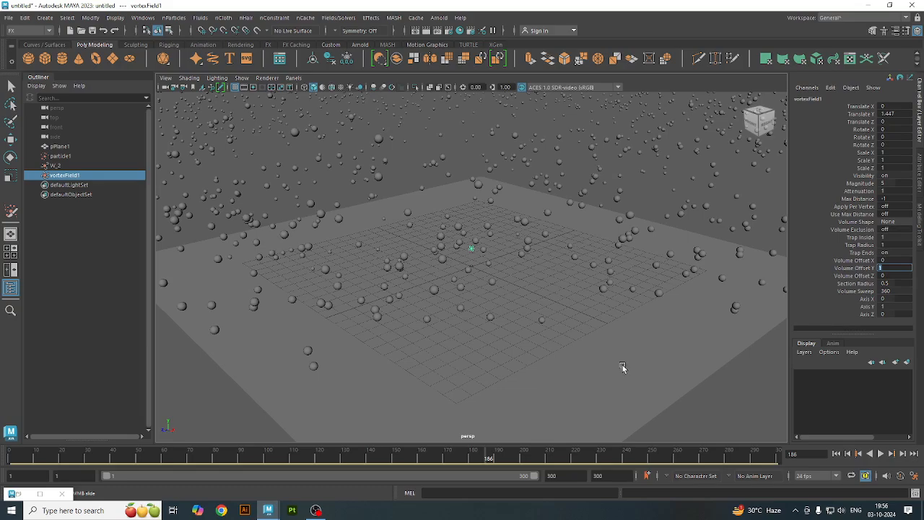
Rotate the vortex field to about -60.553 degrees in Z and rewind the simulation to the first frame.
{"action": "scroll", "coordinate": [560, 338], "scroll_direction": "down", "scroll_amount": 2}
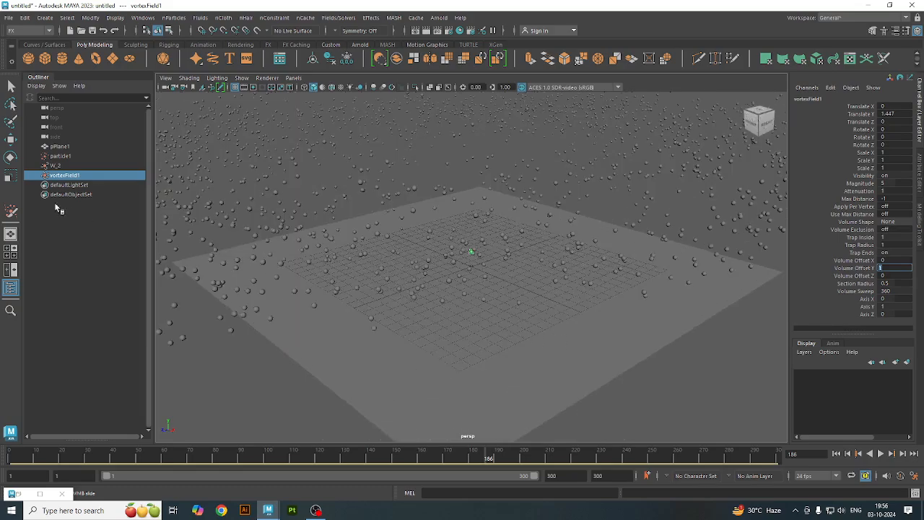
{"action": "left_click", "coordinate": [10, 157]}
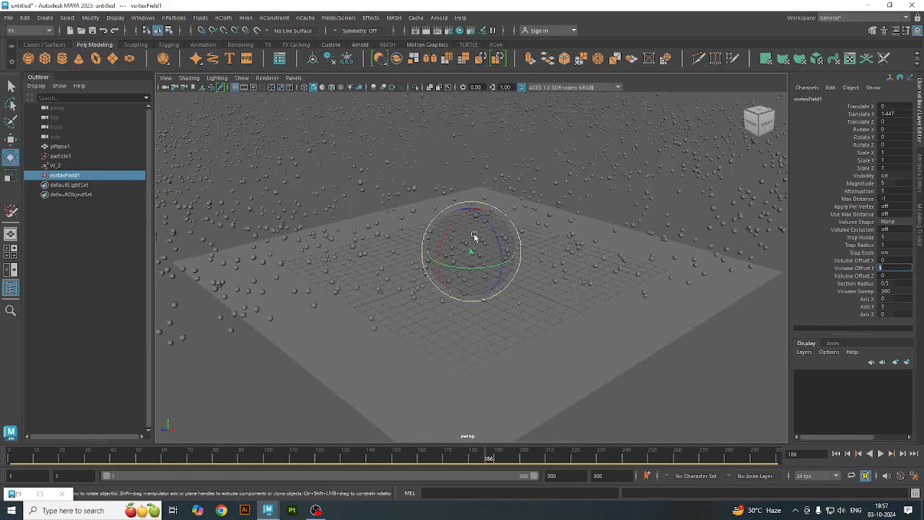
{"action": "left_click_drag", "start_coordinate": [479, 229], "coordinate": [501, 276]}
{"action": "left_click", "coordinate": [836, 454]}
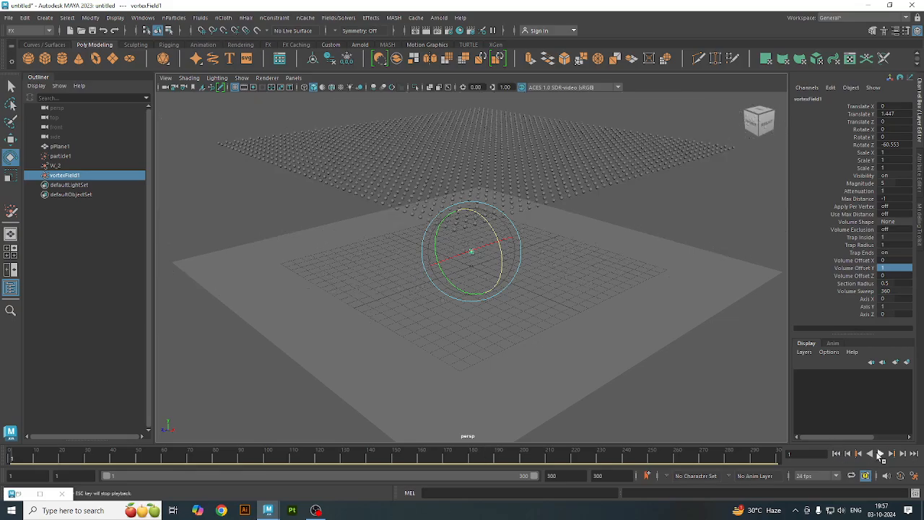
Play the simulation forward and in reverse to check the rotated vortex field, and rewind to the first frame.
{"action": "left_click", "coordinate": [878, 453]}
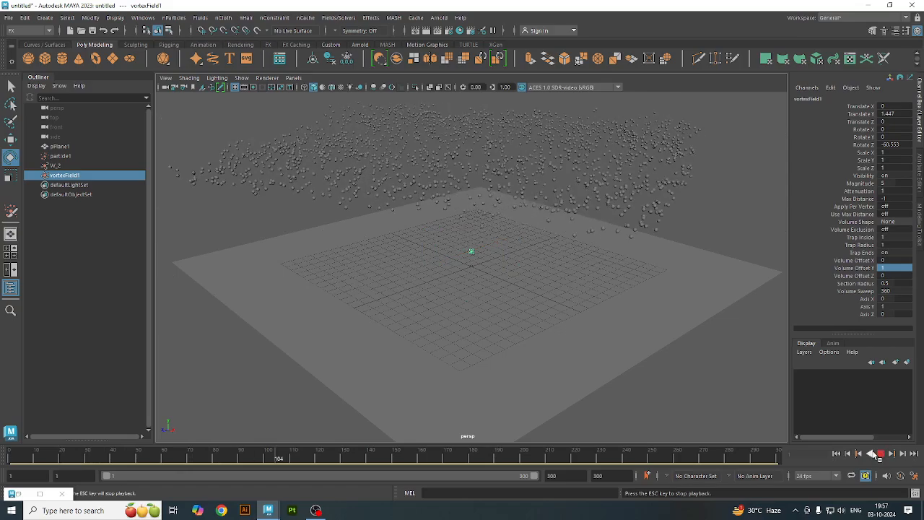
{"action": "left_click", "coordinate": [872, 454]}
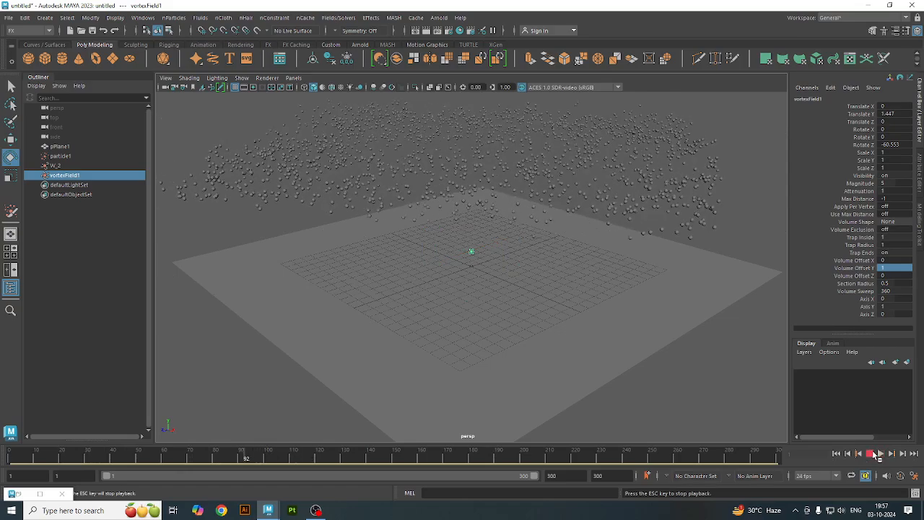
{"action": "left_click", "coordinate": [875, 454]}
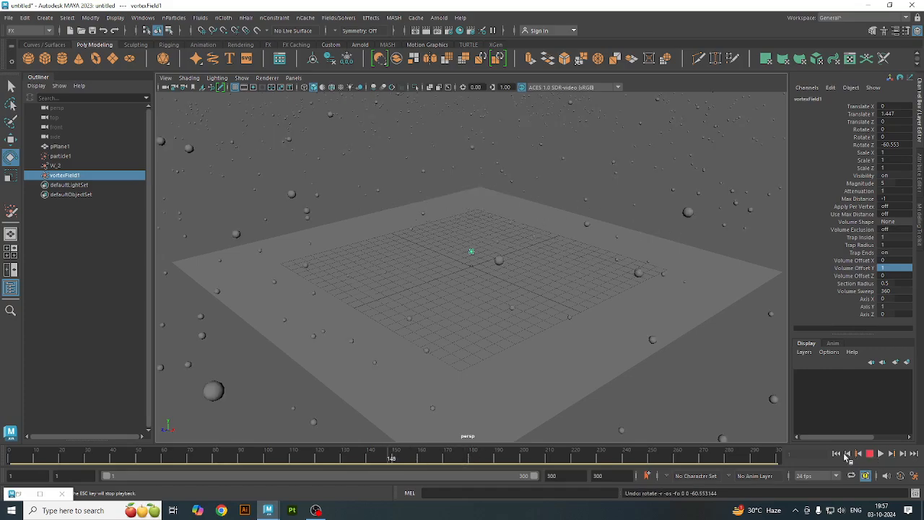
{"action": "left_click", "coordinate": [871, 453]}
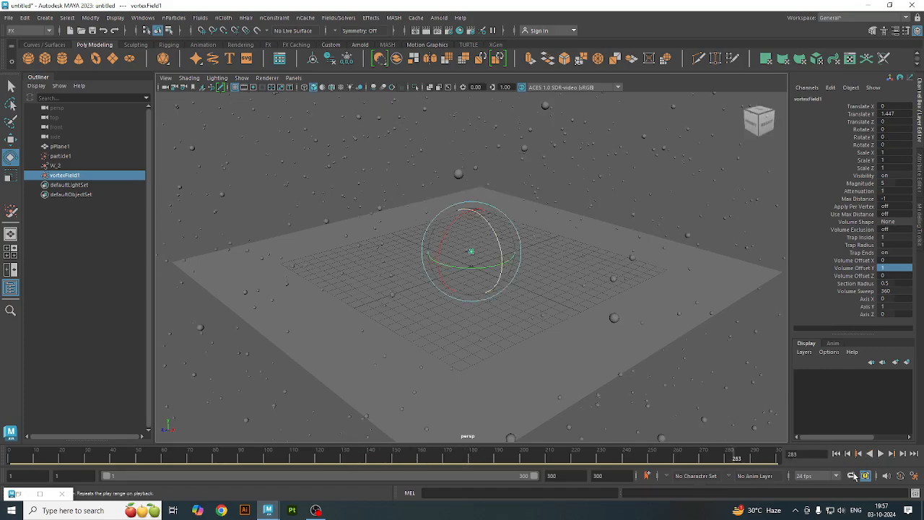
{"action": "left_click", "coordinate": [836, 454]}
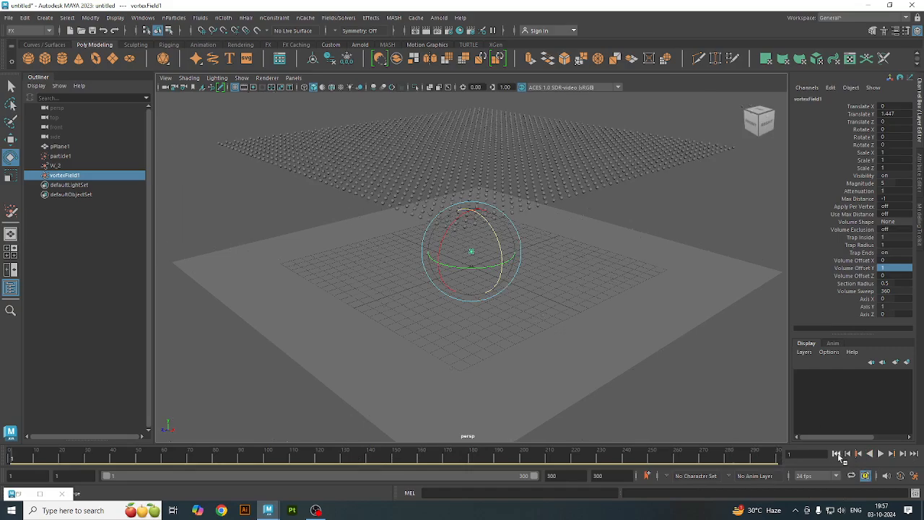
Delete the vortex field and add an Air field that affects the particle grid.
{"action": "key", "text": "Delete"}
{"action": "left_click", "coordinate": [481, 210]}
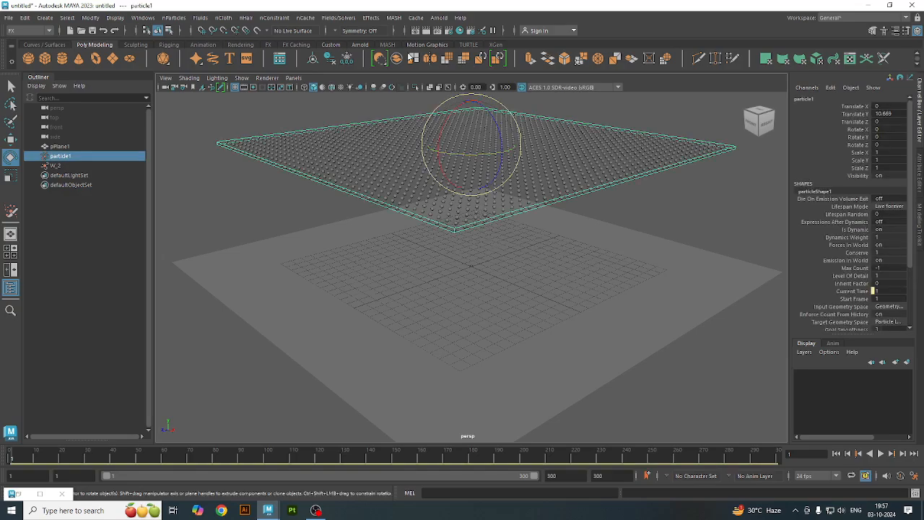
{"action": "left_click", "coordinate": [370, 18]}
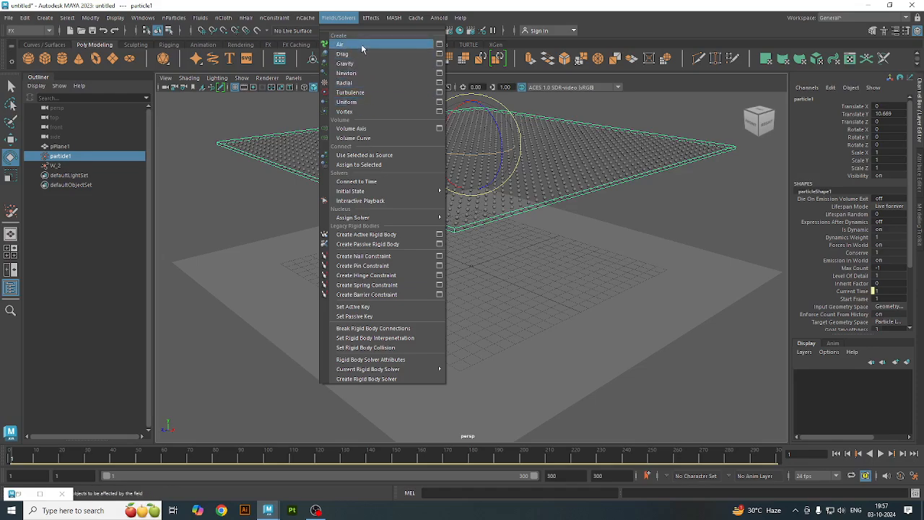
{"action": "left_click", "coordinate": [426, 46]}
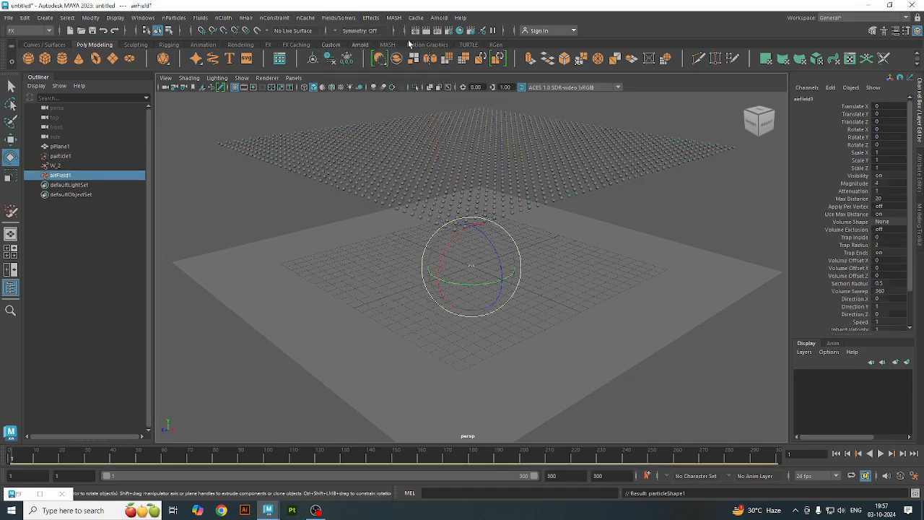
Play the simulation to about frame 115 and raise the air field to about 11.343 in Translate Y.
{"action": "left_click", "coordinate": [880, 453]}
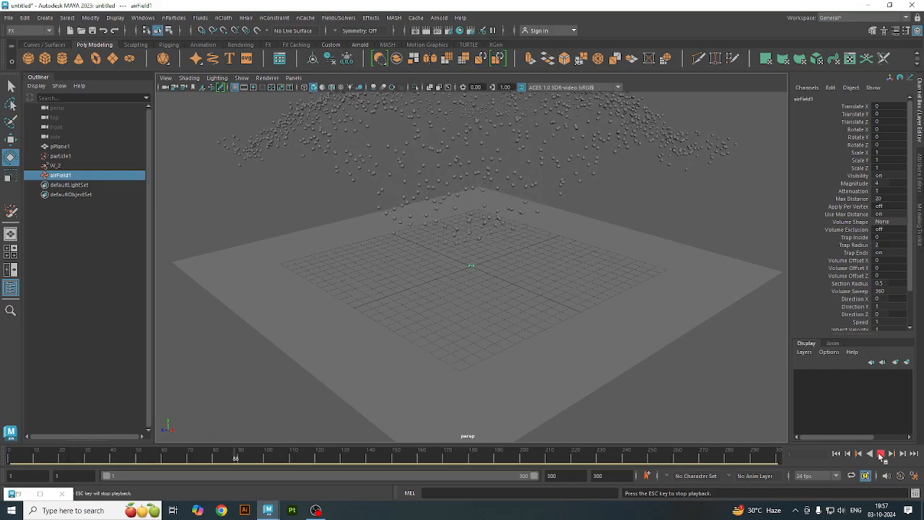
{"action": "left_click", "coordinate": [880, 454]}
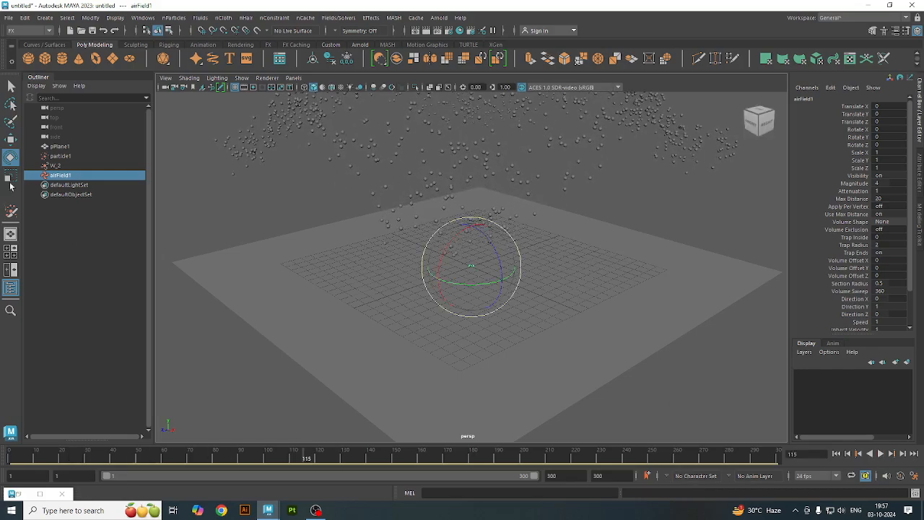
{"action": "key", "text": "w"}
{"action": "left_click_drag", "start_coordinate": [481, 228], "coordinate": [488, 107]}
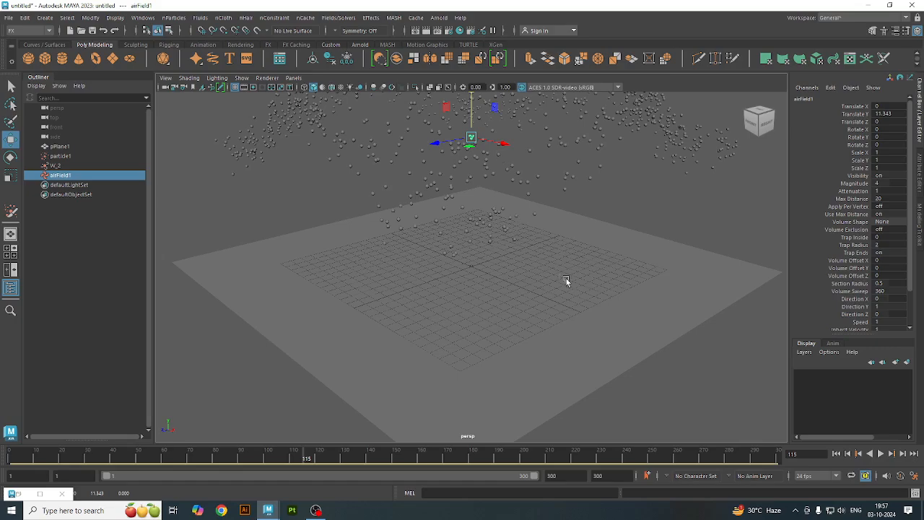
Rewind the simulation and play it to about frame 81 to check the raised air field.
{"action": "left_click", "coordinate": [837, 453]}
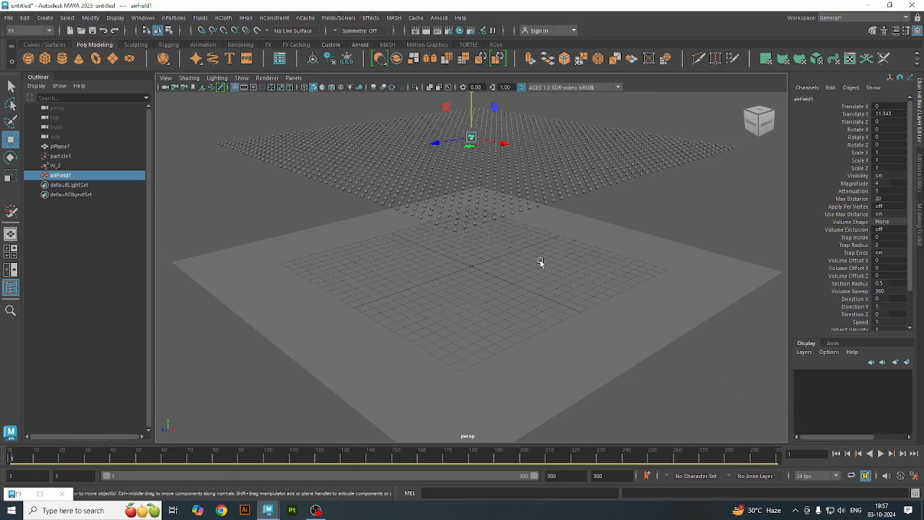
{"action": "scroll", "coordinate": [540, 263], "scroll_direction": "down", "scroll_amount": 2}
{"action": "scroll", "coordinate": [538, 261], "scroll_direction": "up", "scroll_amount": 1}
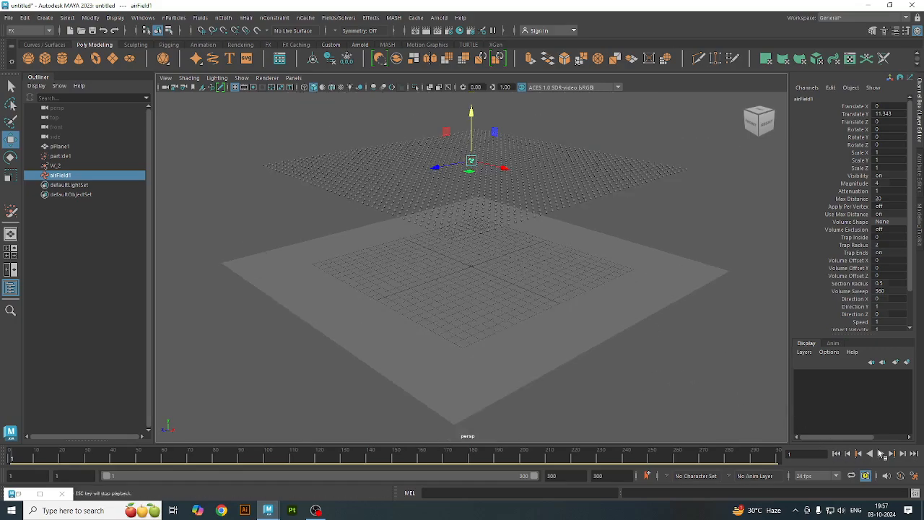
{"action": "left_click", "coordinate": [880, 453]}
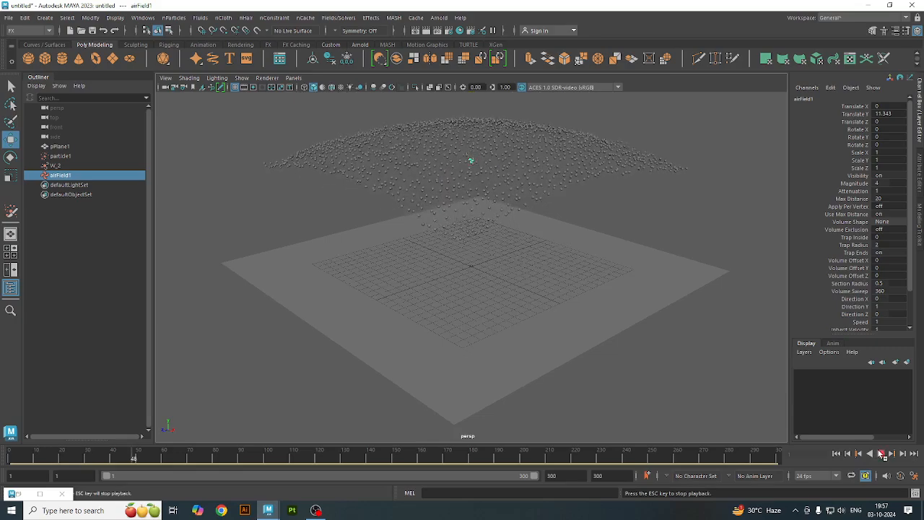
{"action": "left_click", "coordinate": [881, 453]}
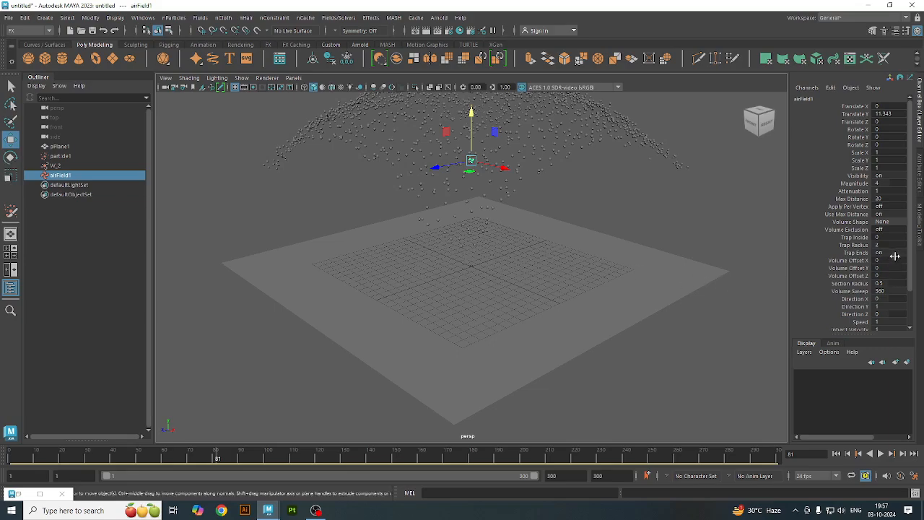
Rotate the air field to about 35.131, 14.034, -30.108 in X, Y, Z and play the simulation to about frame 106.
{"action": "left_click", "coordinate": [11, 156]}
{"action": "left_click_drag", "start_coordinate": [466, 150], "coordinate": [468, 183]}
{"action": "left_click", "coordinate": [880, 453]}
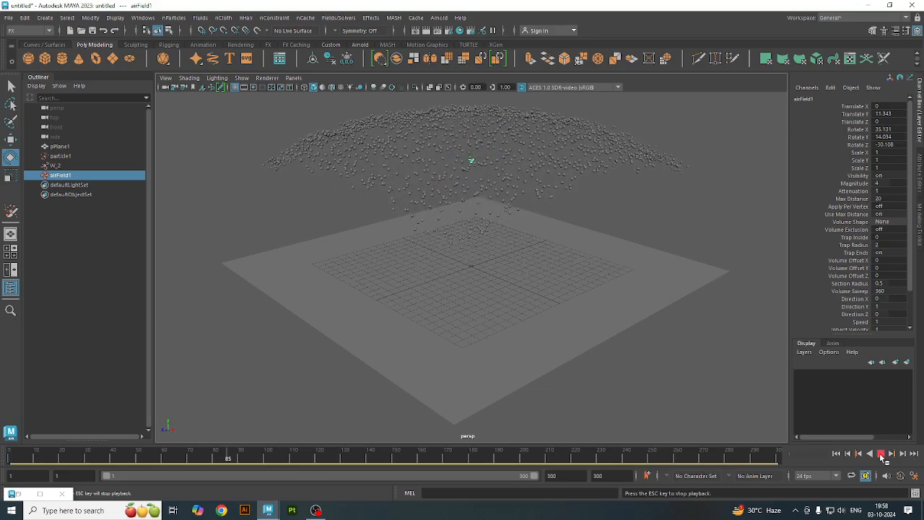
{"action": "left_click", "coordinate": [881, 453]}
Assign a new Blinn material to the particle object.
{"action": "mouse_move", "coordinate": [522, 314]}
{"action": "left_mouse_down", "text": "alt"}
{"action": "mouse_move", "coordinate": [452, 320]}
{"action": "mouse_move", "coordinate": [449, 341]}
{"action": "mouse_move", "coordinate": [464, 346]}
{"action": "mouse_move", "coordinate": [458, 332]}
{"action": "mouse_move", "coordinate": [484, 315]}
{"action": "mouse_move", "coordinate": [529, 316]}
{"action": "left_mouse_up", "text": "alt"}
{"action": "left_click", "coordinate": [520, 285]}
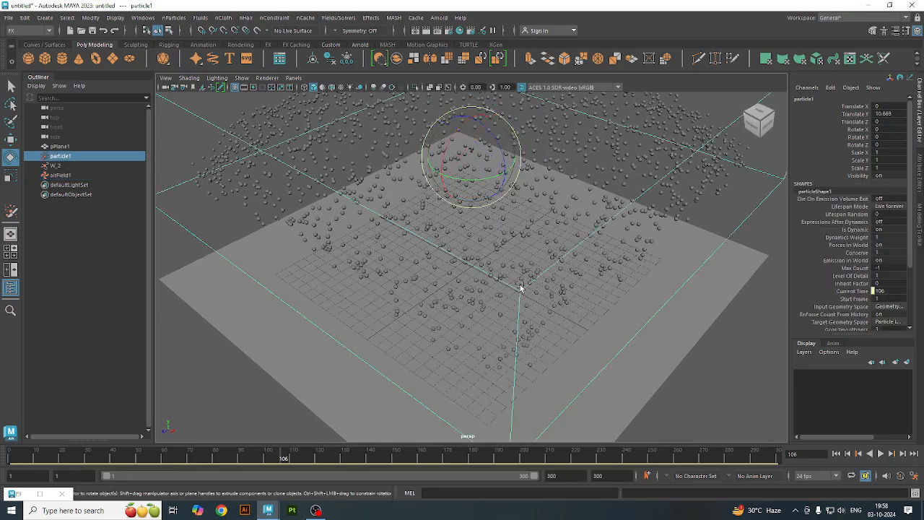
{"action": "right_click", "coordinate": [520, 284]}
{"action": "right_click_drag", "start_coordinate": [520, 285], "coordinate": [520, 440]}
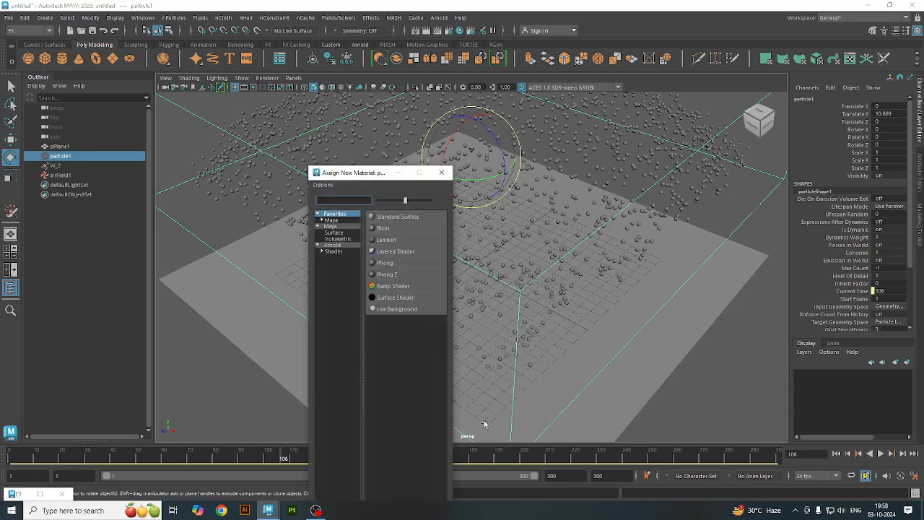
{"action": "left_click", "coordinate": [382, 234]}
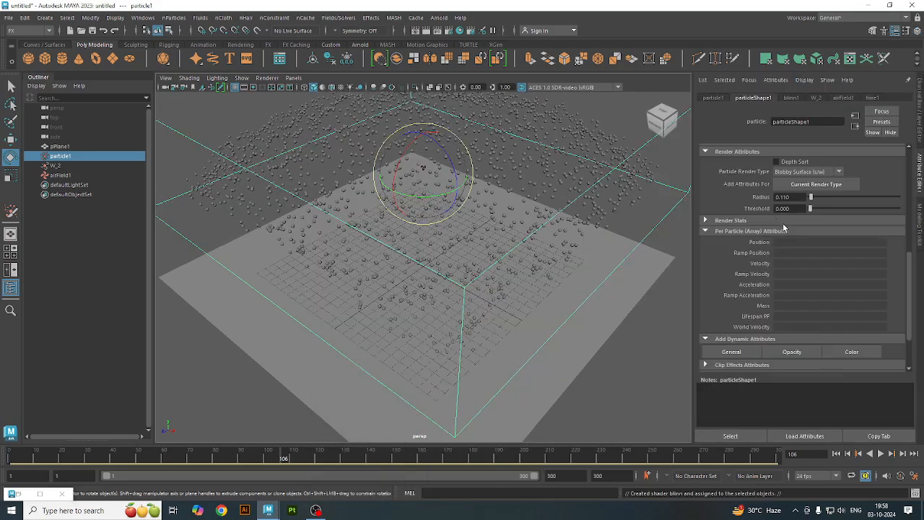
Set the blobby surface particle radius to about 0.44 and turn on textured shading in the viewport.
{"action": "left_click", "coordinate": [807, 185]}
{"action": "left_click_drag", "start_coordinate": [811, 200], "coordinate": [815, 200]}
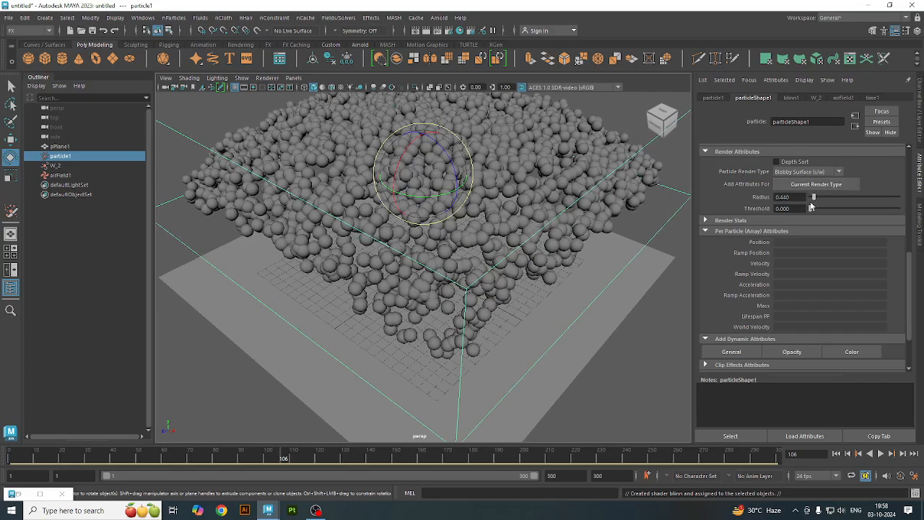
{"action": "key", "text": "6"}
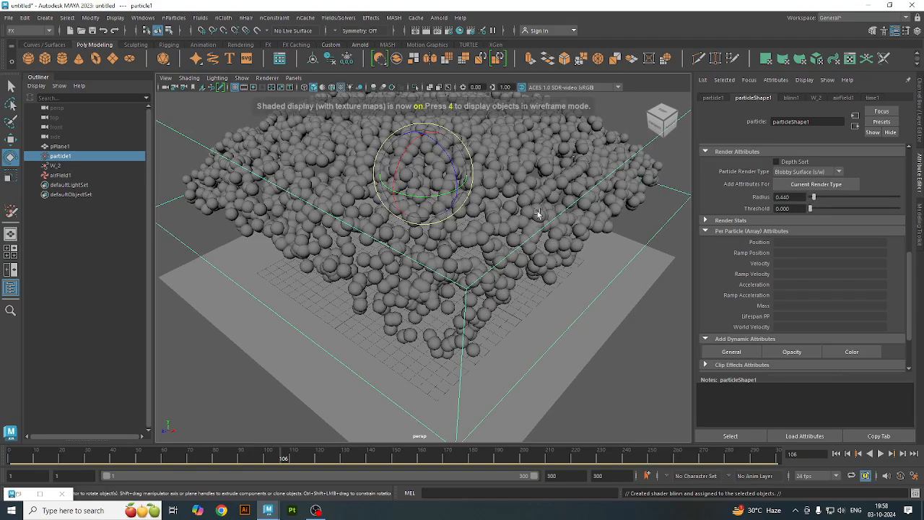
Set the Color of the particles' Blinn material to red.
{"action": "left_click", "coordinate": [872, 98]}
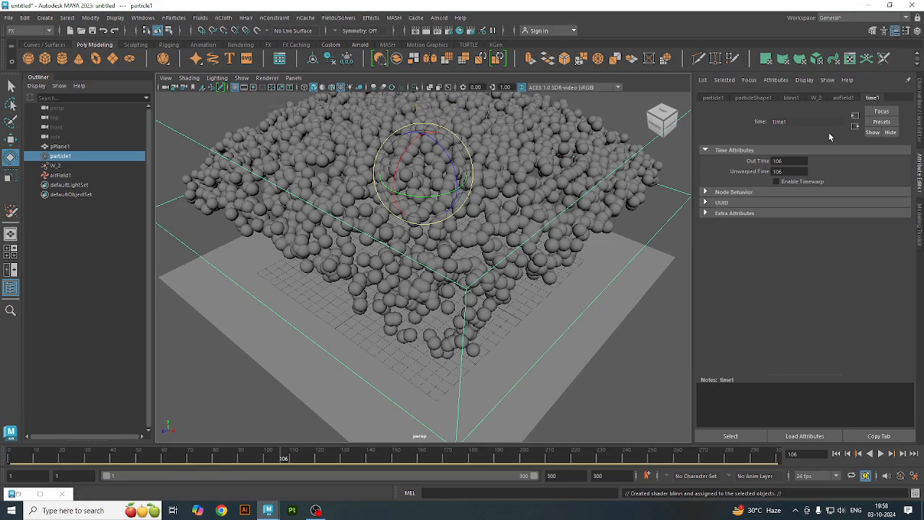
{"action": "left_click", "coordinate": [843, 97]}
{"action": "left_click", "coordinate": [791, 99]}
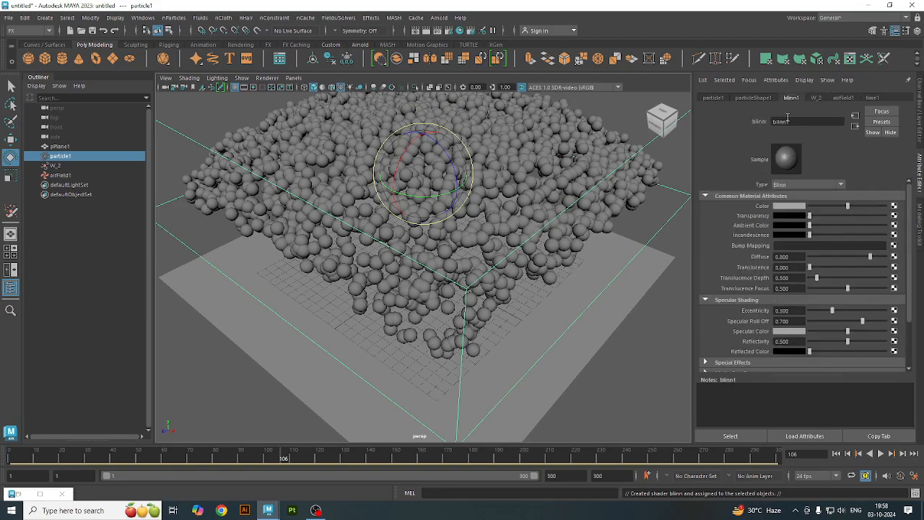
{"action": "left_click", "coordinate": [786, 208]}
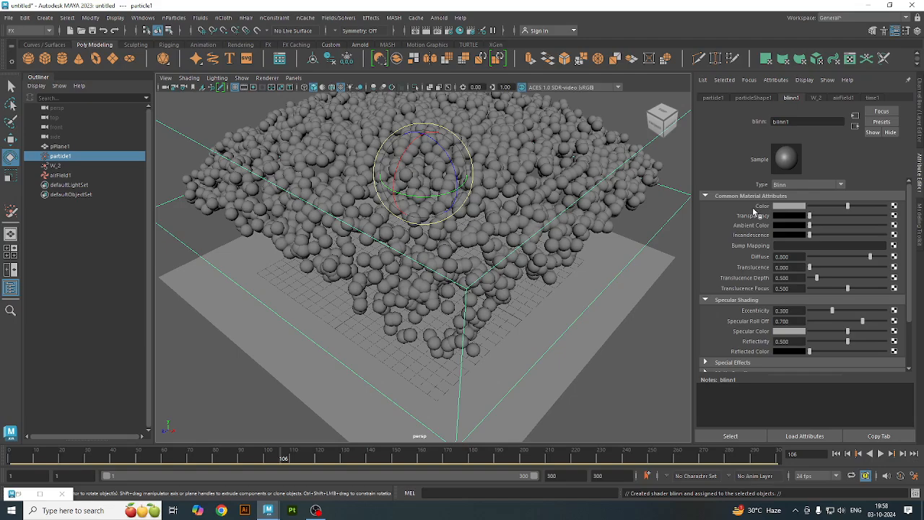
{"action": "left_click", "coordinate": [779, 208]}
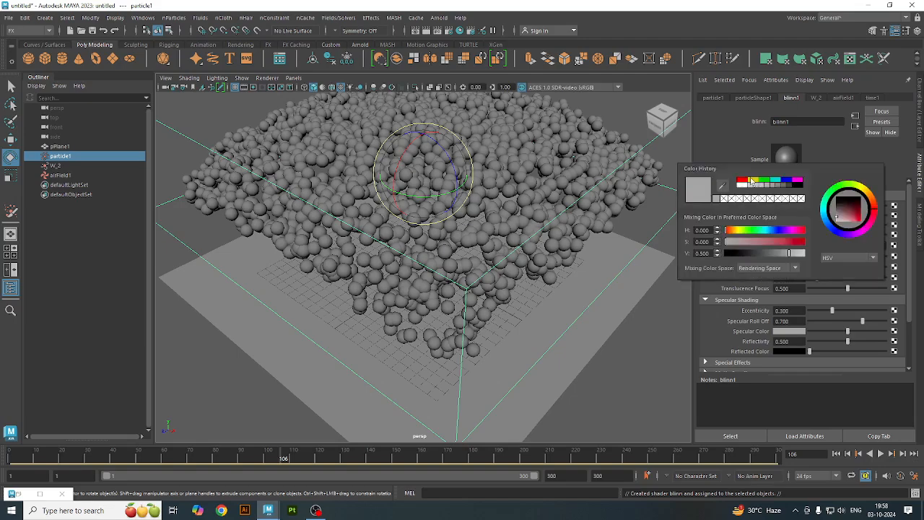
{"action": "left_click", "coordinate": [742, 181]}
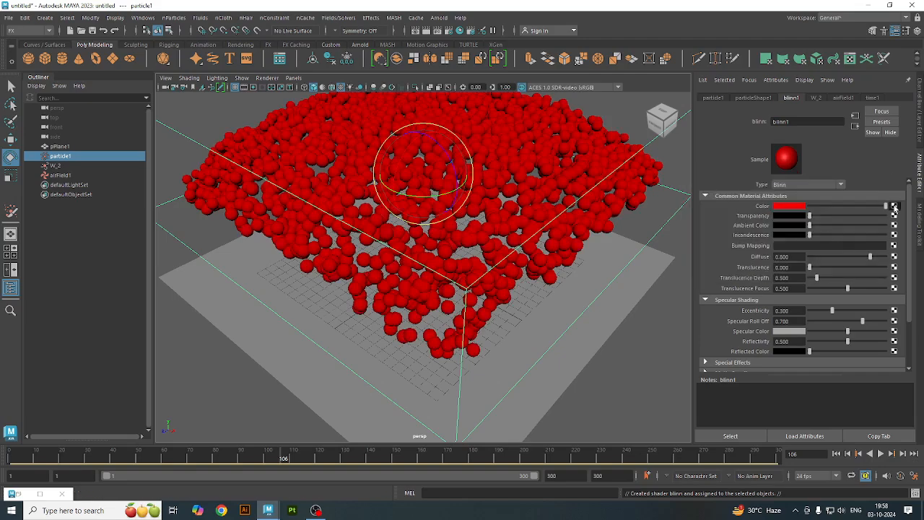
Map a Ramp texture to the Color attribute of the particles' Blinn material.
{"action": "left_click", "coordinate": [894, 207]}
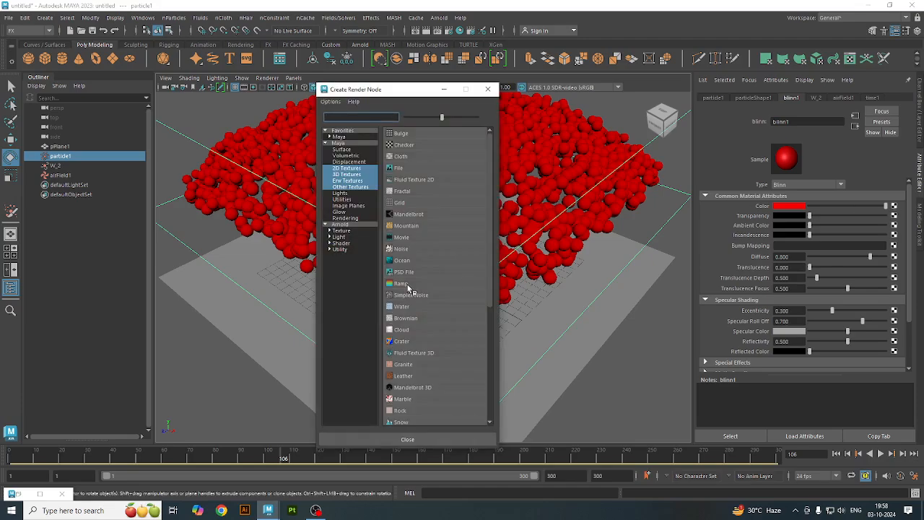
{"action": "left_click", "coordinate": [408, 285]}
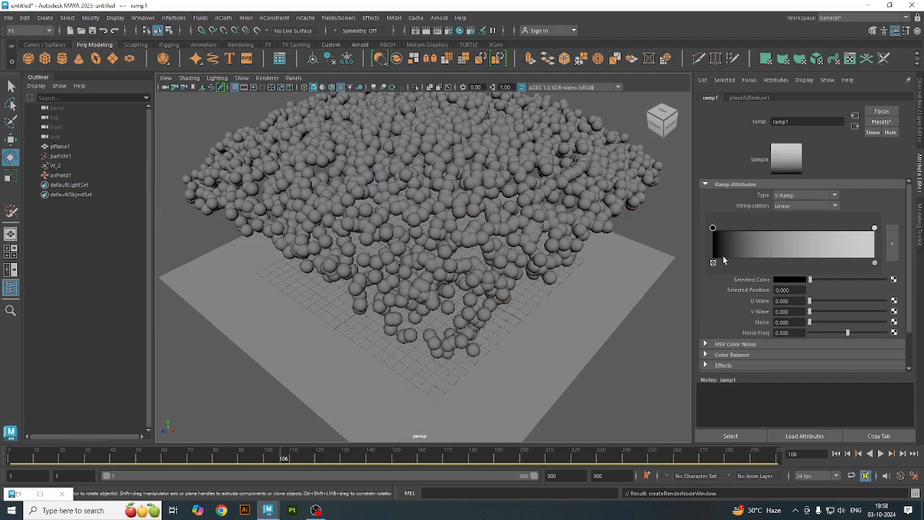
Try the U Ramp type on the ramp texture and switch it back to V Ramp.
{"action": "left_click", "coordinate": [809, 206]}
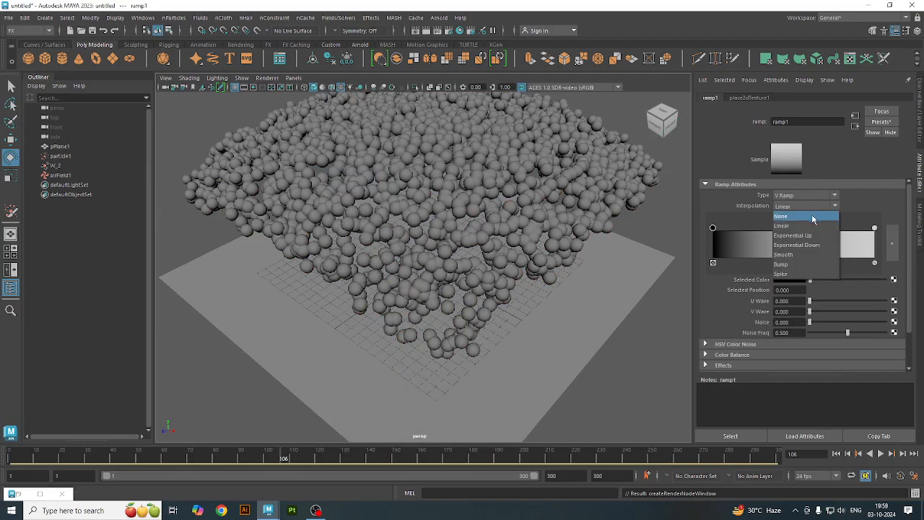
{"action": "left_click", "coordinate": [836, 196]}
{"action": "left_click", "coordinate": [836, 197]}
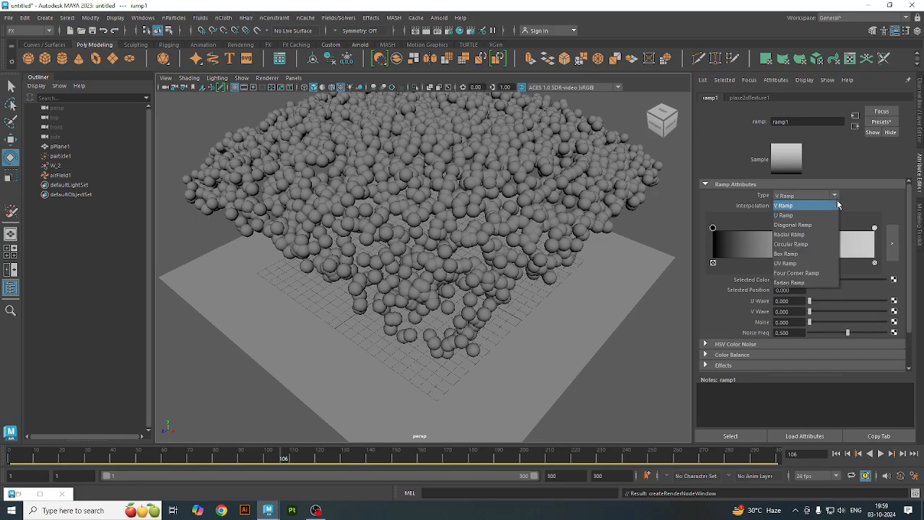
{"action": "left_click", "coordinate": [832, 215]}
{"action": "left_click", "coordinate": [817, 196]}
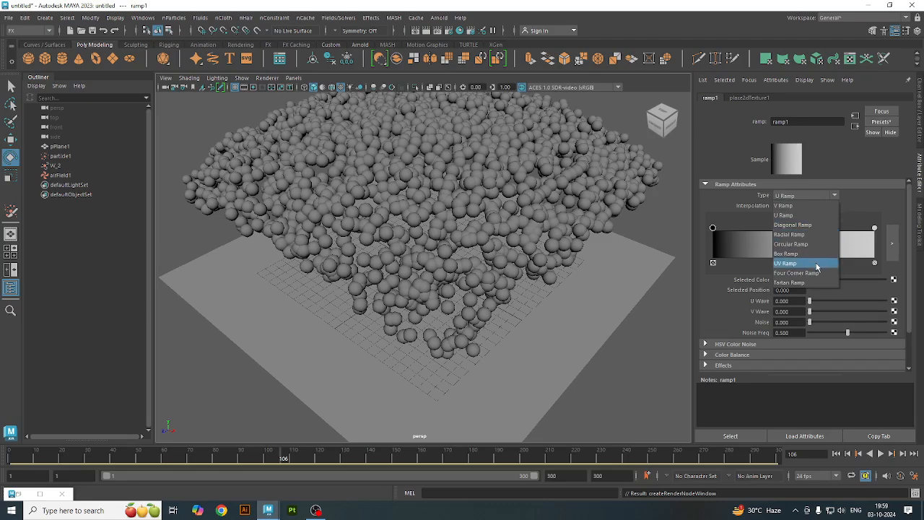
{"action": "left_click", "coordinate": [809, 215]}
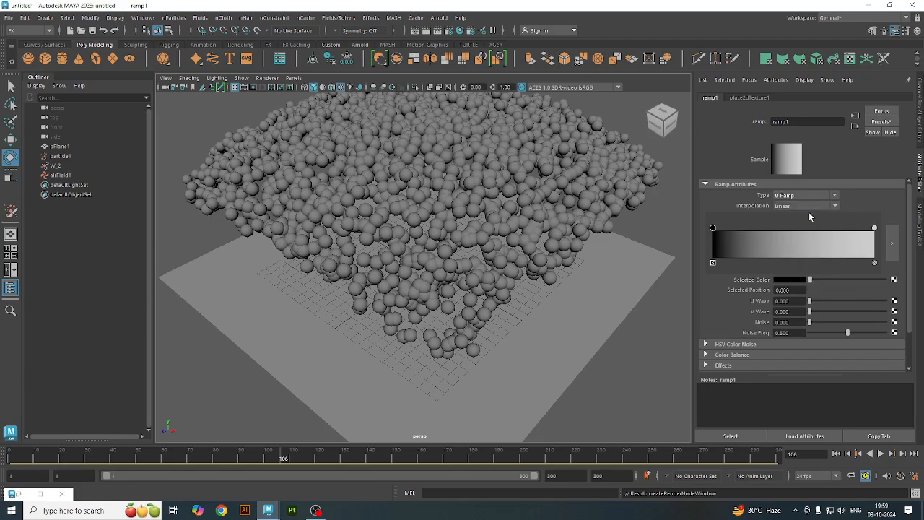
{"action": "left_click", "coordinate": [807, 199]}
{"action": "left_click", "coordinate": [805, 203]}
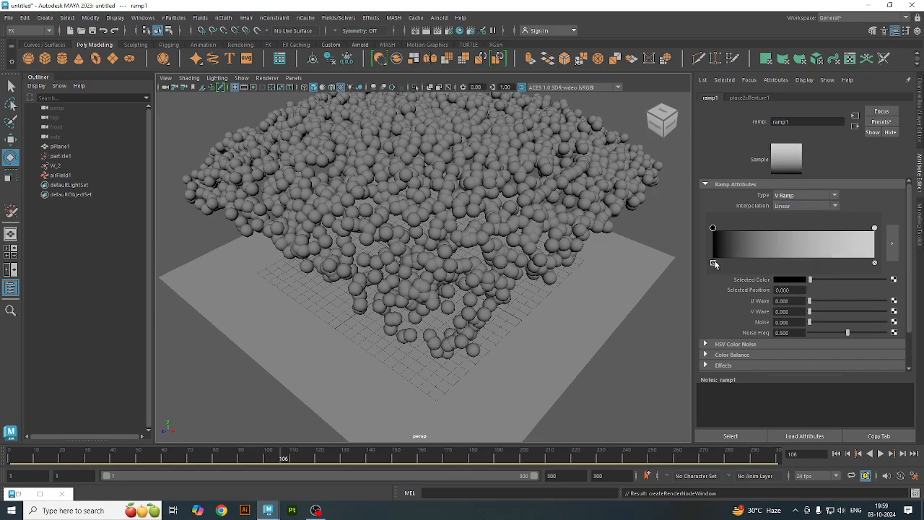
Move the ramp's black color marker to about 0.295 and set its color to dark red.
{"action": "left_click_drag", "start_coordinate": [713, 264], "coordinate": [759, 266]}
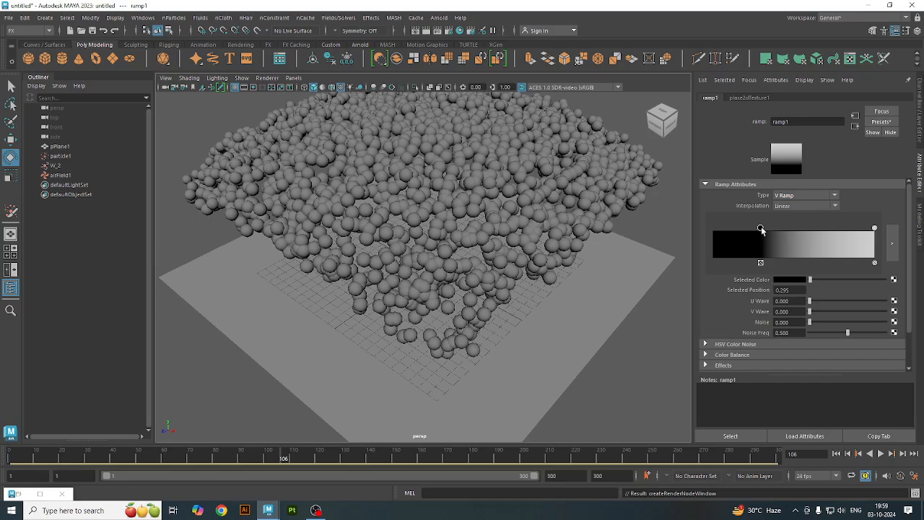
{"action": "left_click", "coordinate": [787, 280]}
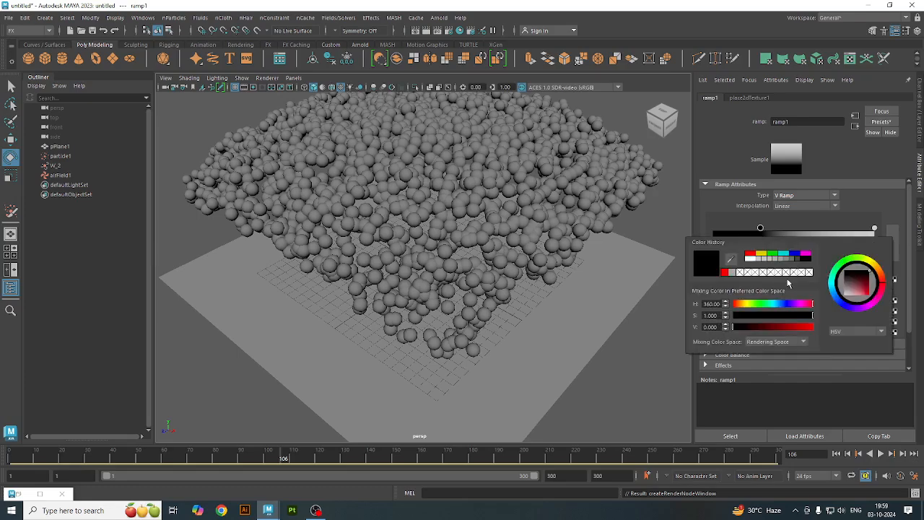
{"action": "left_click", "coordinate": [750, 254]}
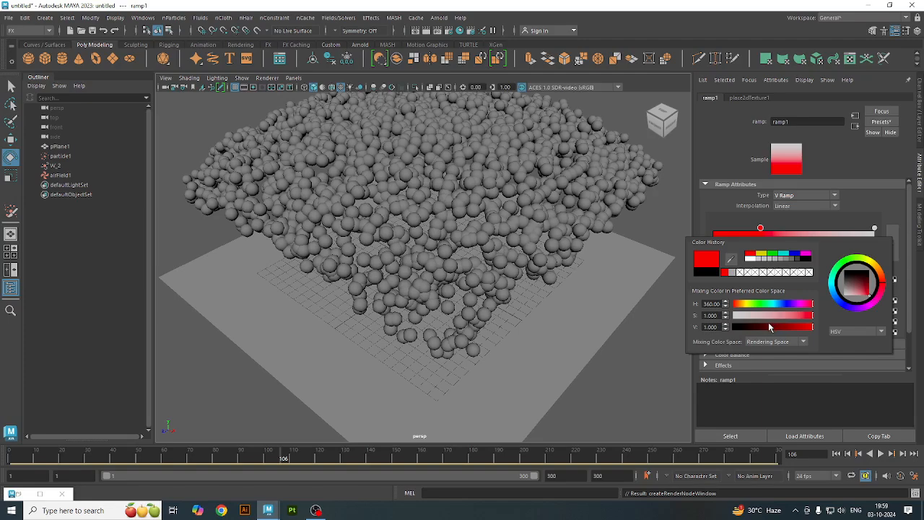
{"action": "left_click_drag", "start_coordinate": [771, 326], "coordinate": [769, 329]}
Add a color marker to the ramp at about 0.548 and set its color to dark blue.
{"action": "left_click", "coordinate": [801, 238]}
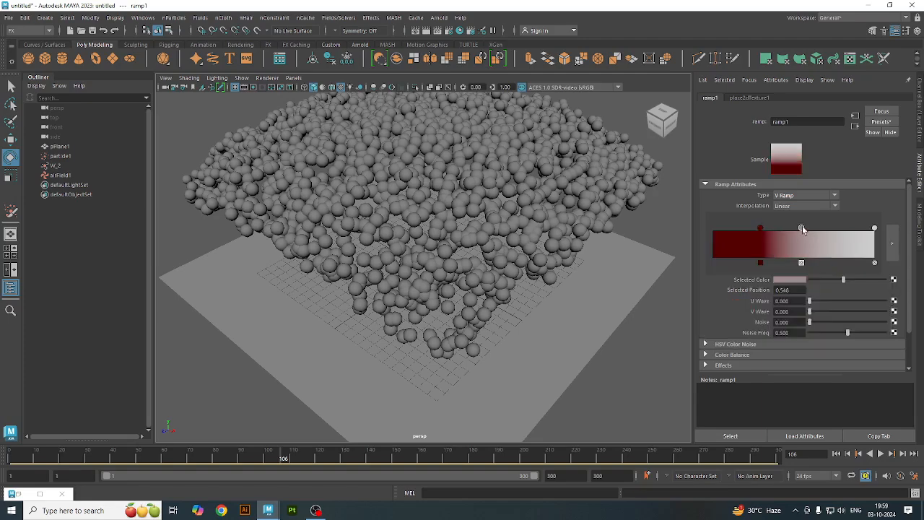
{"action": "key", "text": "6"}
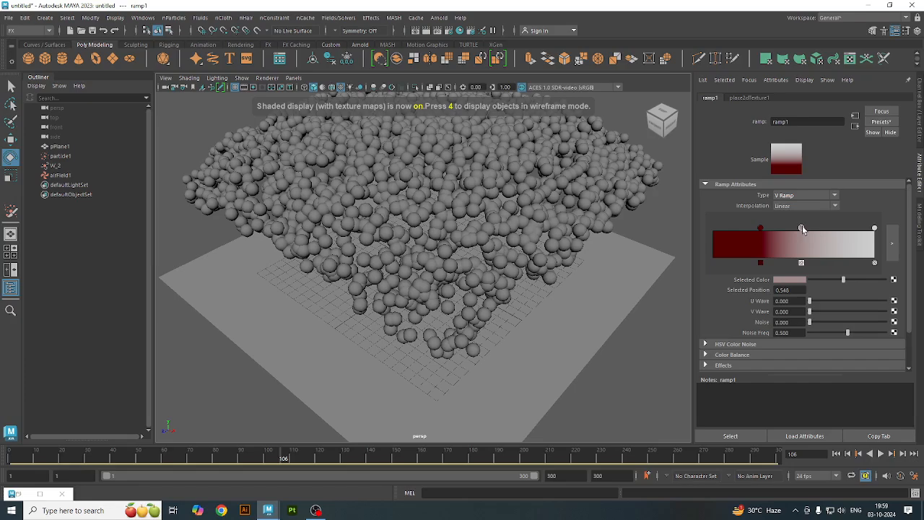
{"action": "left_click", "coordinate": [787, 280]}
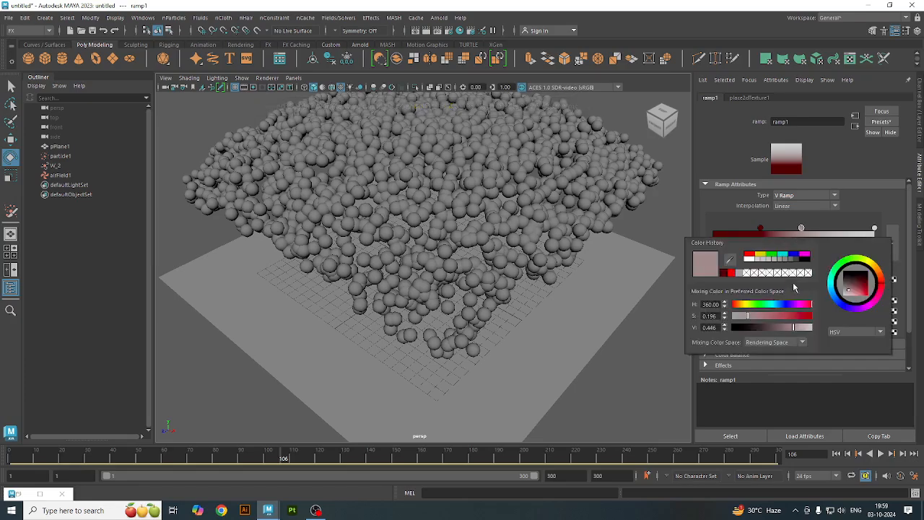
{"action": "left_click", "coordinate": [785, 304]}
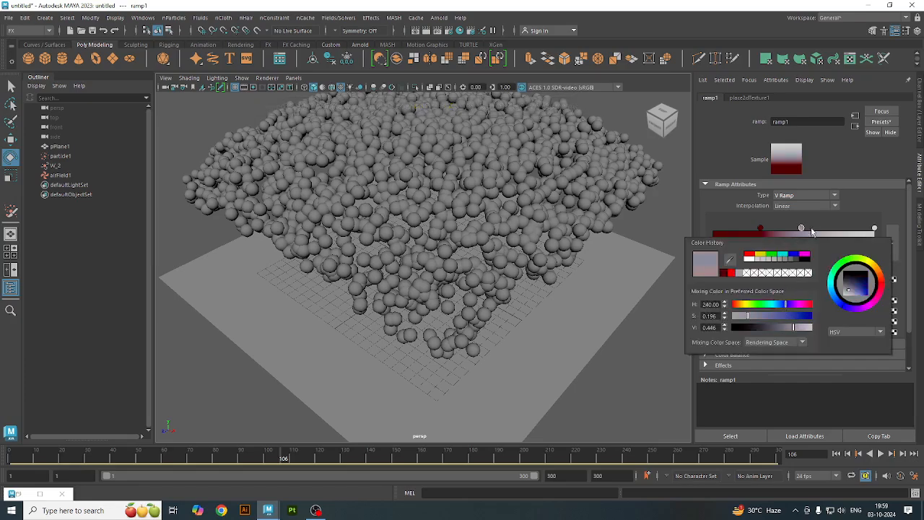
{"action": "left_click", "coordinate": [801, 317]}
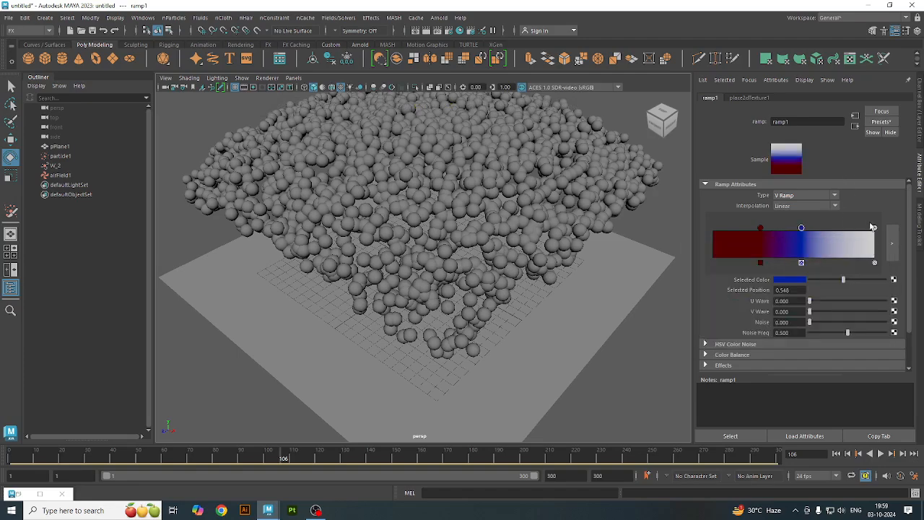
Set the color of the ramp's end marker to magenta and keep the viewport in textured shading.
{"action": "left_click", "coordinate": [874, 229]}
{"action": "left_click", "coordinate": [797, 281]}
{"action": "left_click", "coordinate": [814, 254]}
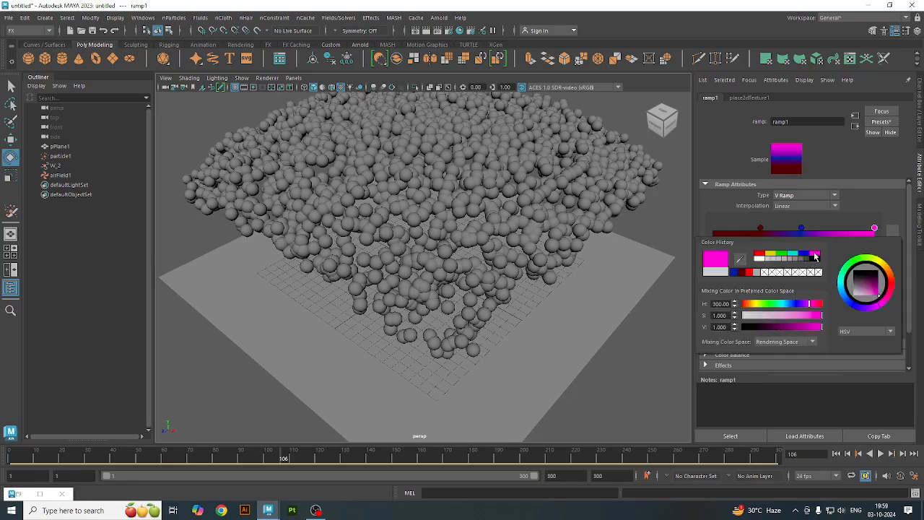
{"action": "left_click", "coordinate": [682, 223]}
{"action": "key", "text": "6"}
{"action": "key", "text": "7"}
{"action": "key", "text": "6"}
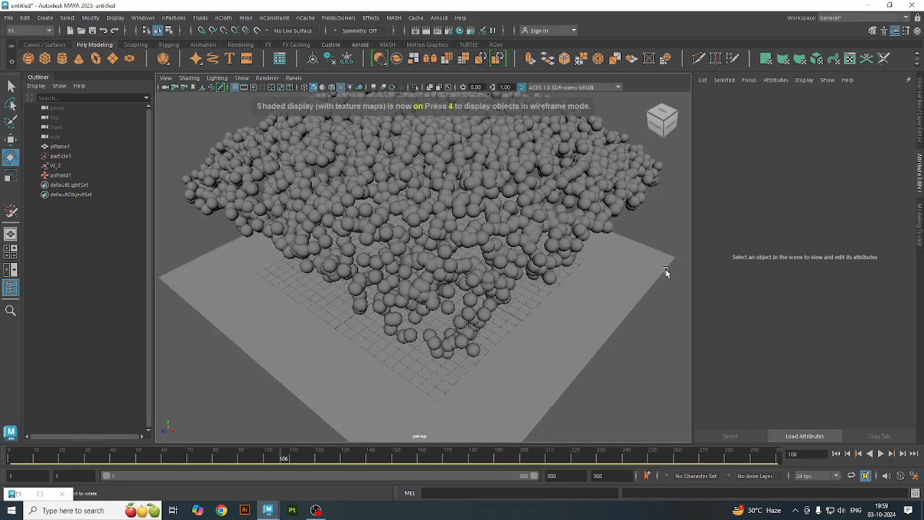
Select the particles and render frame 106 to check the ramp colors.
{"action": "left_click", "coordinate": [544, 229]}
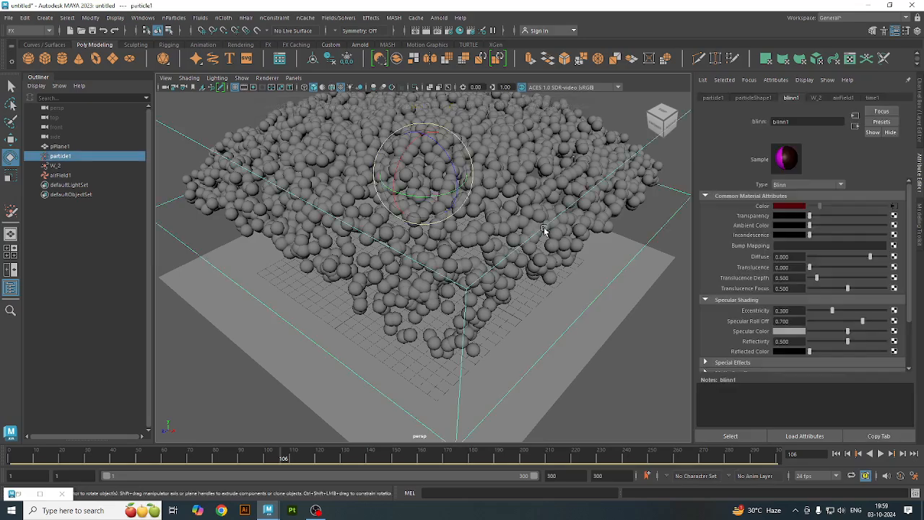
{"action": "left_click", "coordinate": [426, 31]}
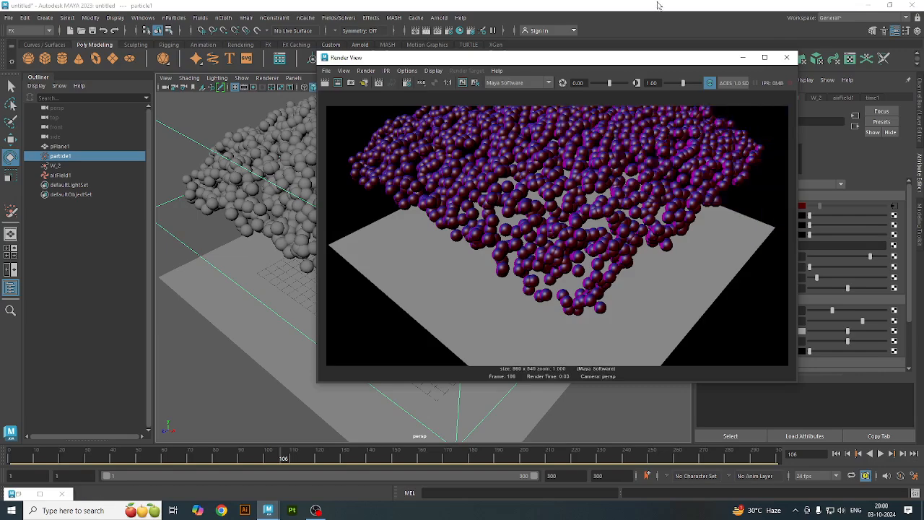
{"action": "left_click", "coordinate": [786, 58]}
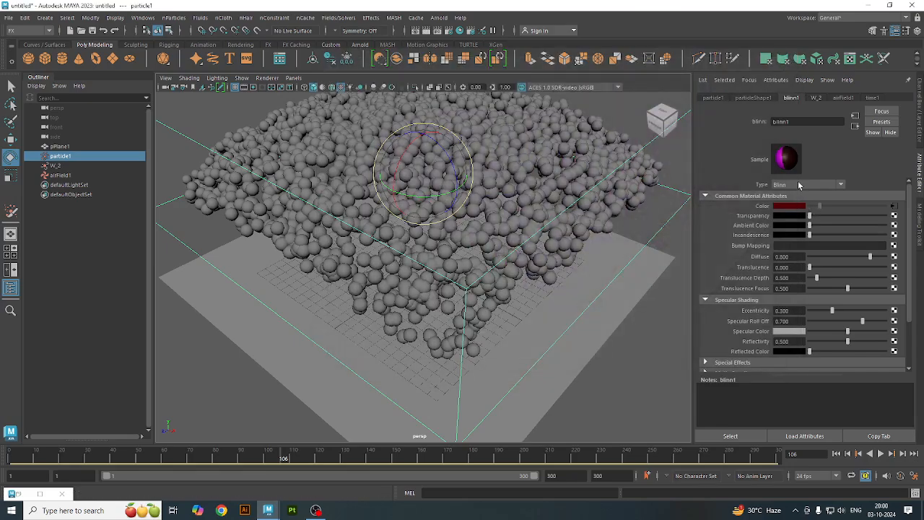
Move the blue marker of the particles' color ramp to about 0.610.
{"action": "left_click", "coordinate": [893, 207]}
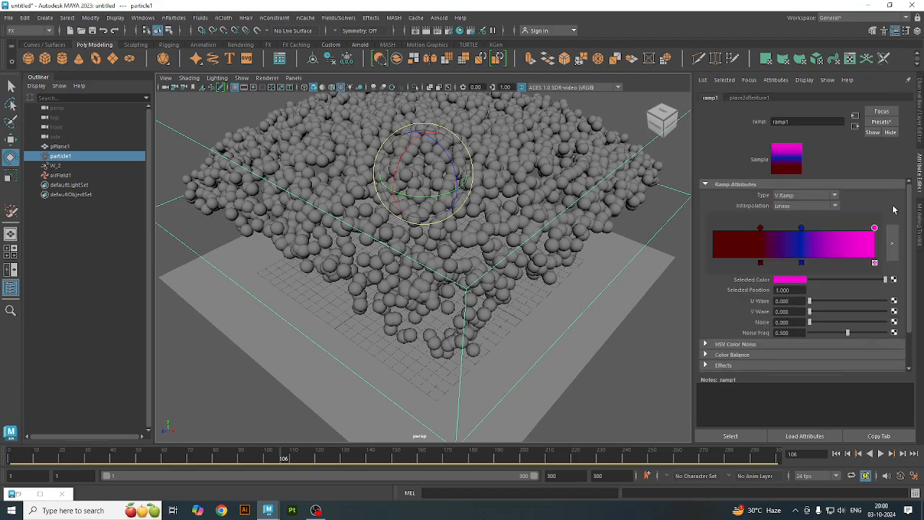
{"action": "left_click_drag", "start_coordinate": [806, 229], "coordinate": [811, 229]}
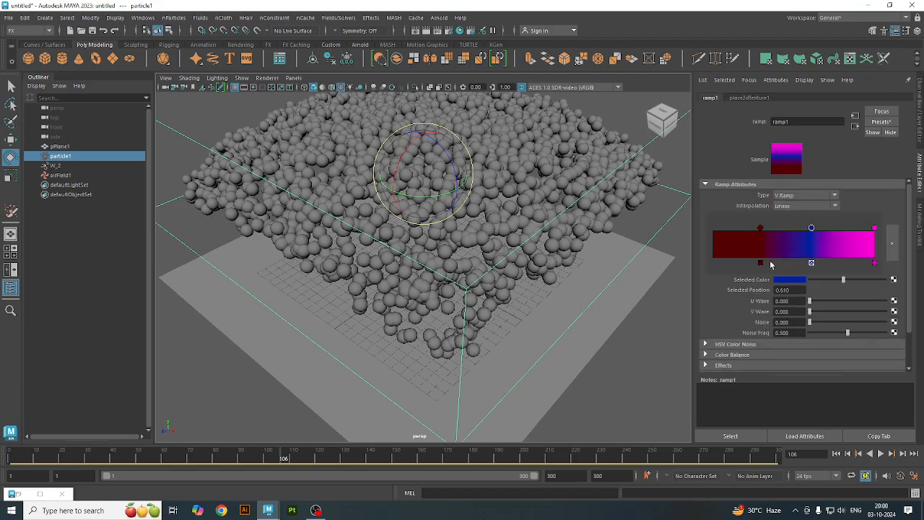
Play the simulation from the start, stop at frame 81 and render that frame.
{"action": "left_click", "coordinate": [835, 454]}
{"action": "left_click", "coordinate": [880, 453]}
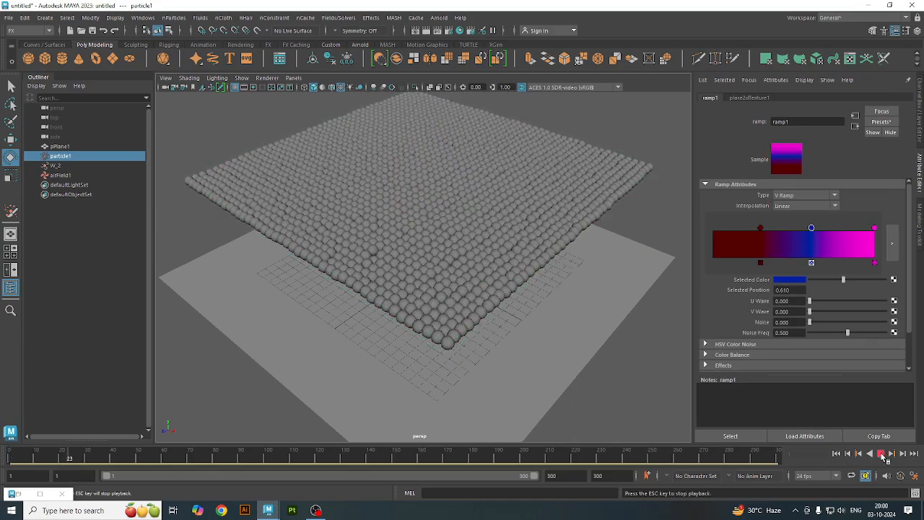
{"action": "left_click", "coordinate": [881, 453]}
{"action": "left_click", "coordinate": [426, 31]}
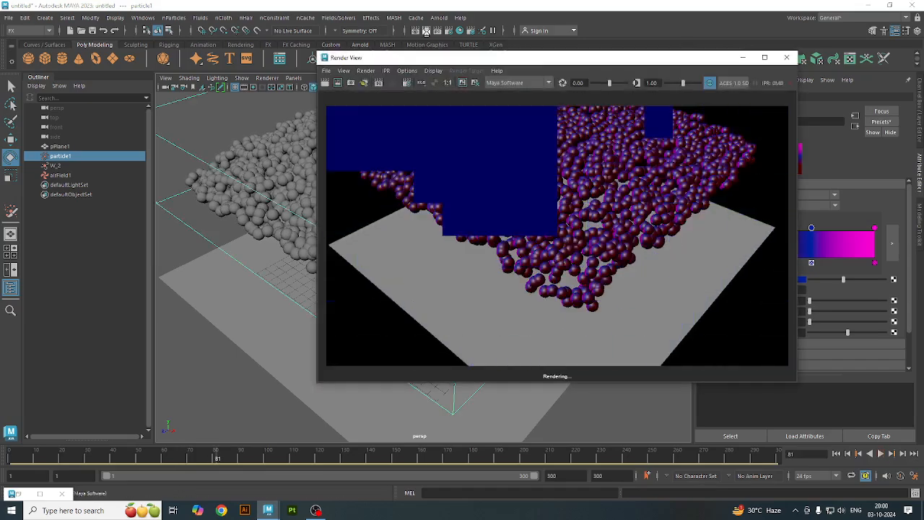
{"action": "left_click", "coordinate": [787, 57]}
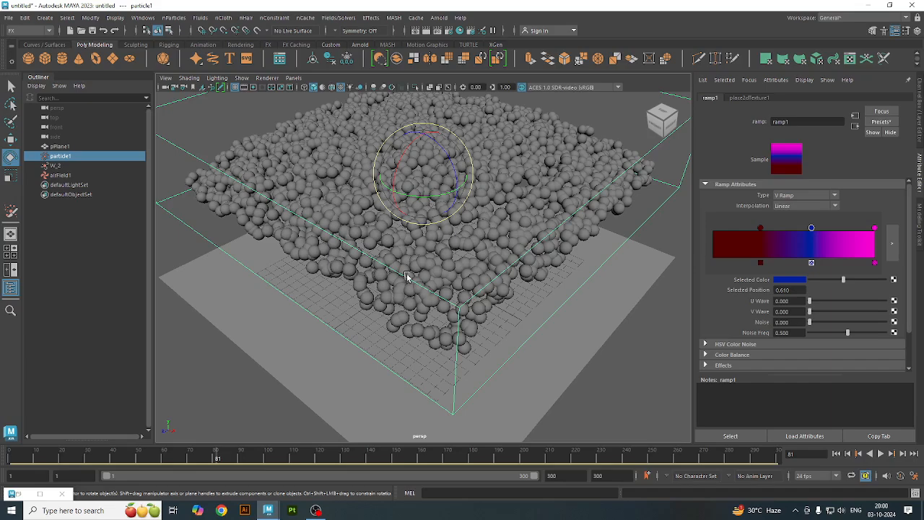
{"action": "key", "text": "Delete"}
{"action": "left_click", "coordinate": [65, 166]}
{"action": "key", "text": "Delete"}
{"action": "left_click", "coordinate": [62, 157]}
{"action": "key", "text": "Delete"}
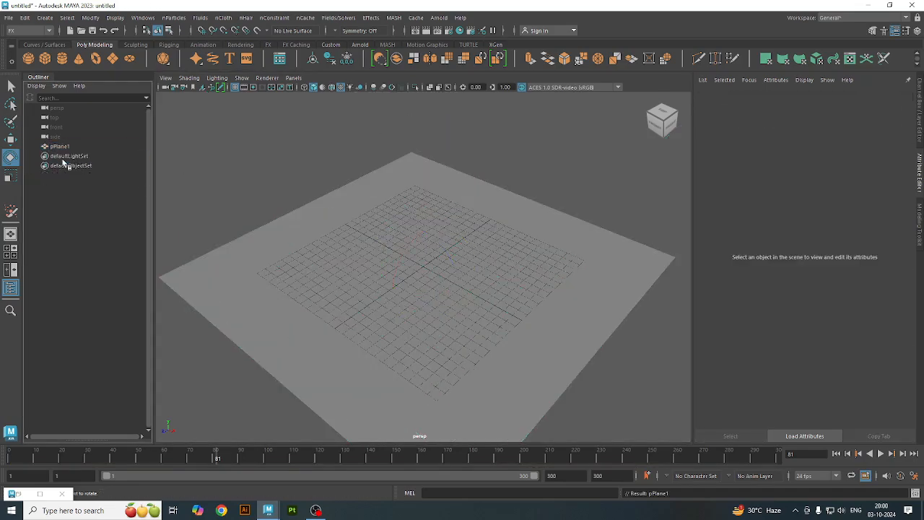
{"action": "left_click", "coordinate": [424, 281]}
{"action": "key", "text": "ctrl+z"}
{"action": "key", "text": "ctrl+z"}
{"action": "key", "text": "ctrl+z"}
{"action": "key", "text": "ctrl+z"}
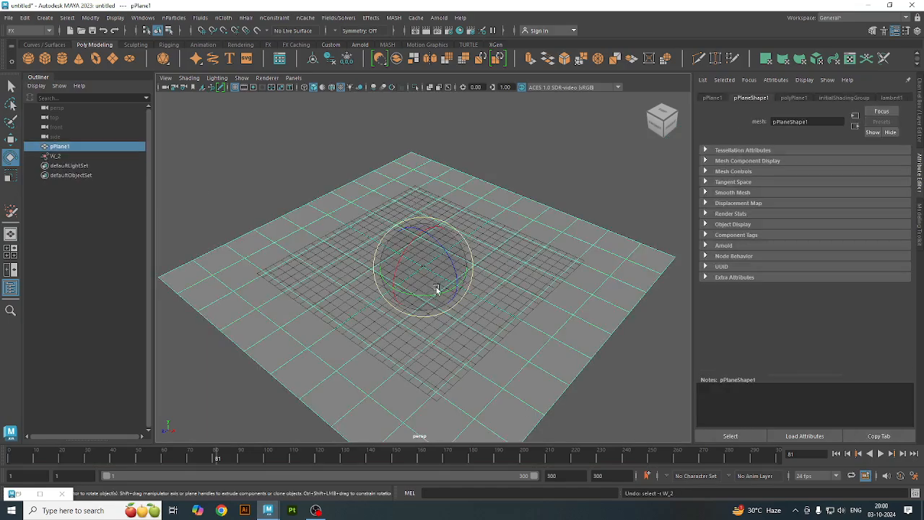
{"action": "key", "text": "ctrl+z"}
{"action": "key", "text": "ctrl+z"}
{"action": "key", "text": "ctrl+z"}
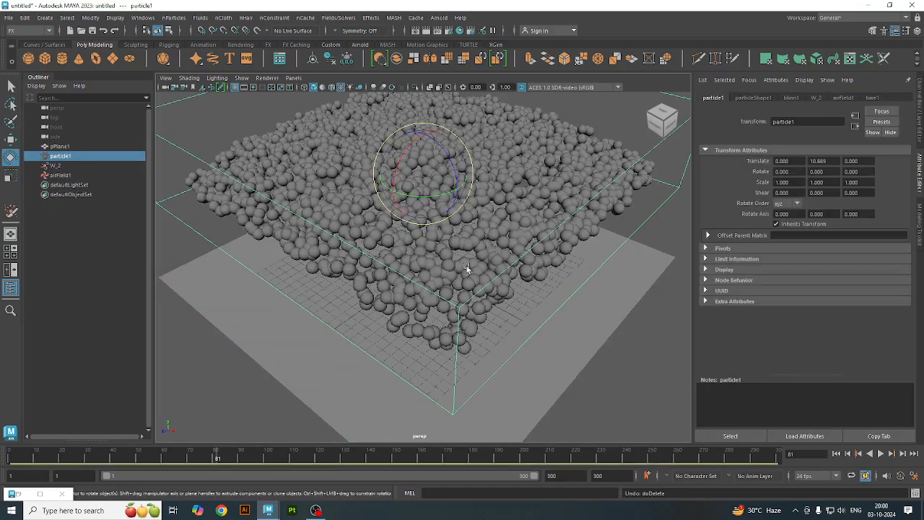
Make the particles collide with the ground plane using the legacy Make Collide command.
{"action": "left_click", "coordinate": [323, 346], "text": "shift"}
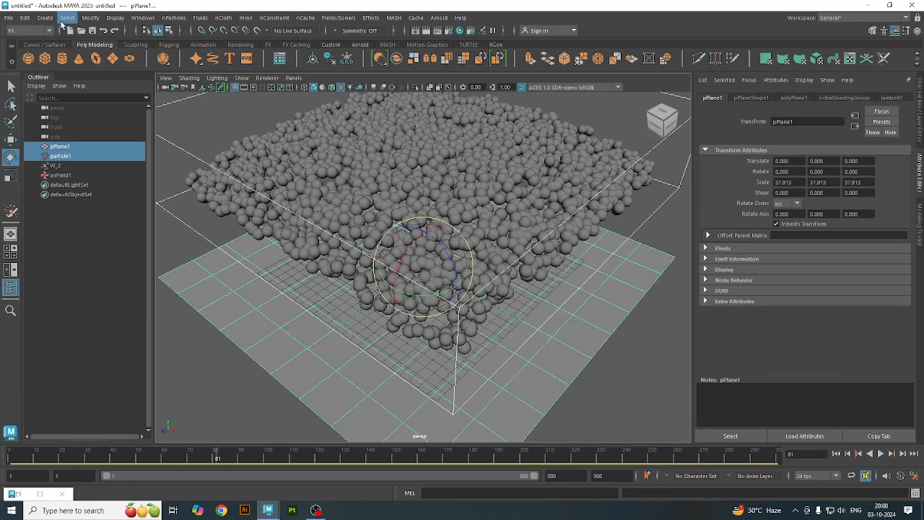
{"action": "left_click", "coordinate": [173, 17]}
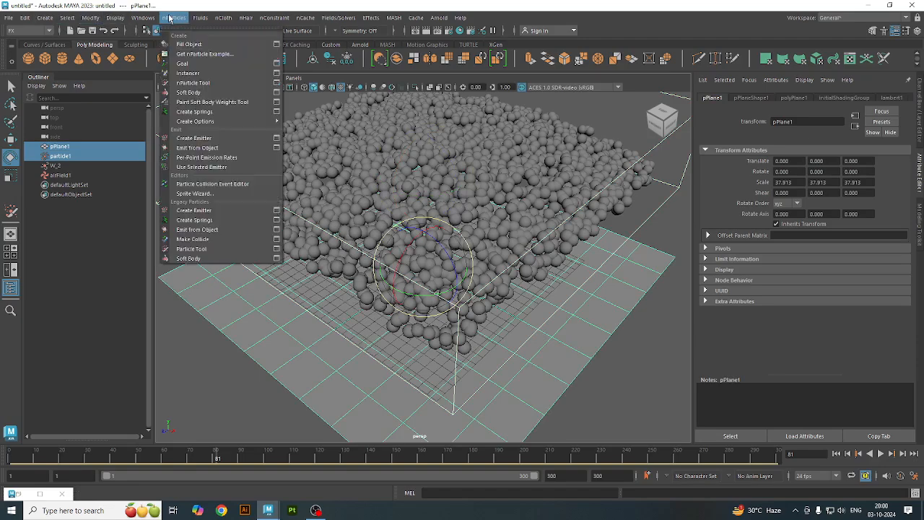
{"action": "left_click", "coordinate": [242, 237]}
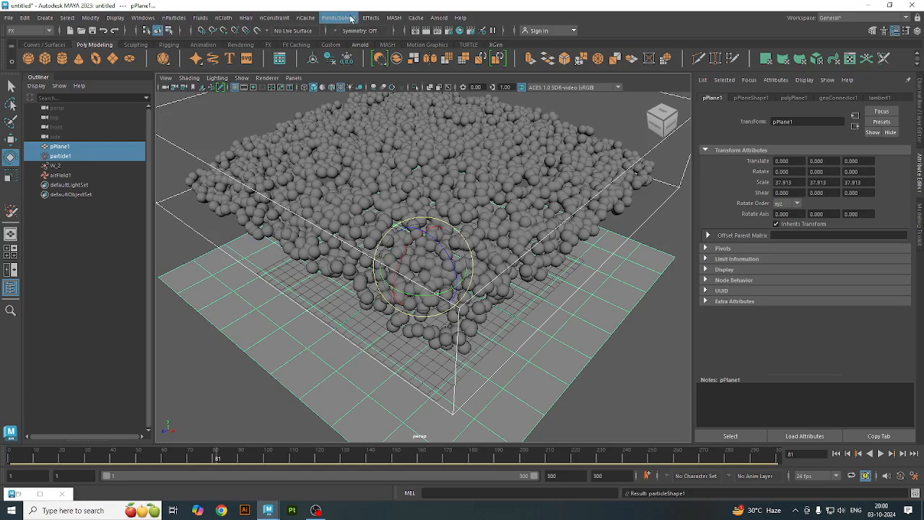
Add a Gravity field to the particles.
{"action": "left_click", "coordinate": [362, 136]}
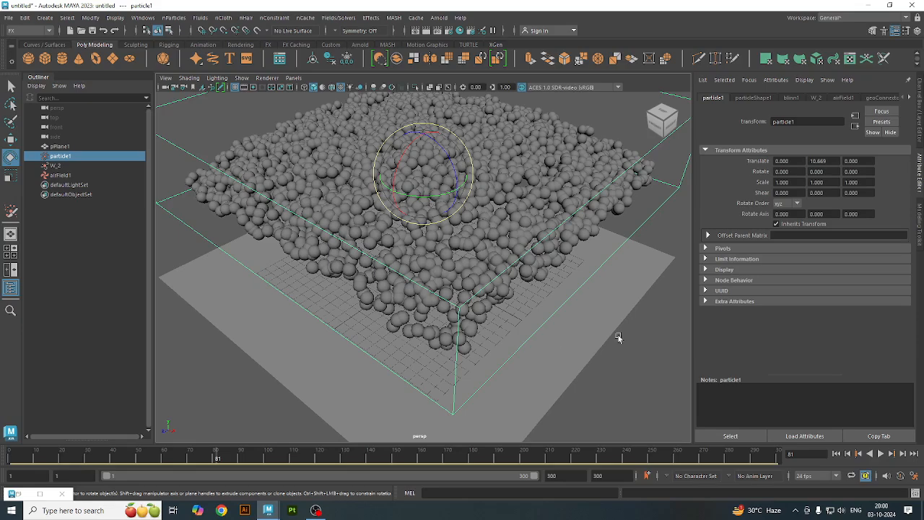
{"action": "left_click", "coordinate": [665, 345]}
{"action": "left_click", "coordinate": [450, 218]}
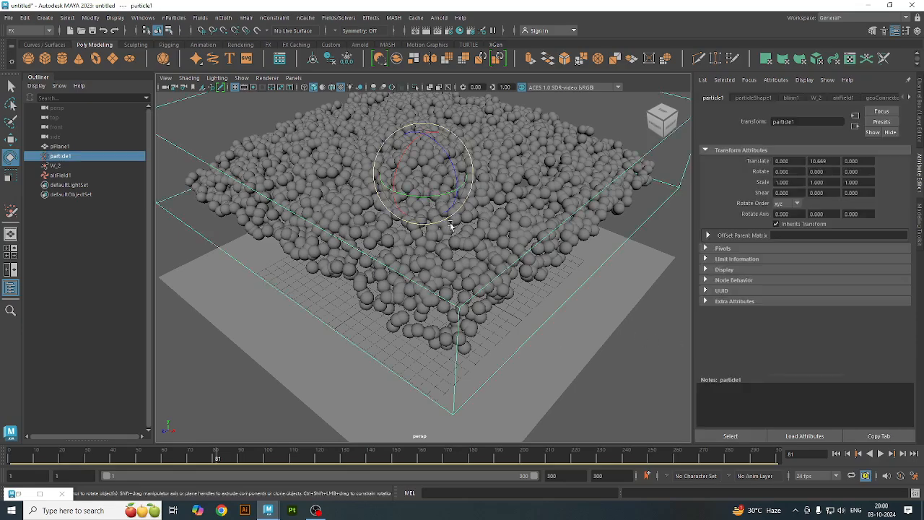
{"action": "left_click", "coordinate": [307, 18]}
{"action": "mouse_move", "coordinate": [327, 20]}
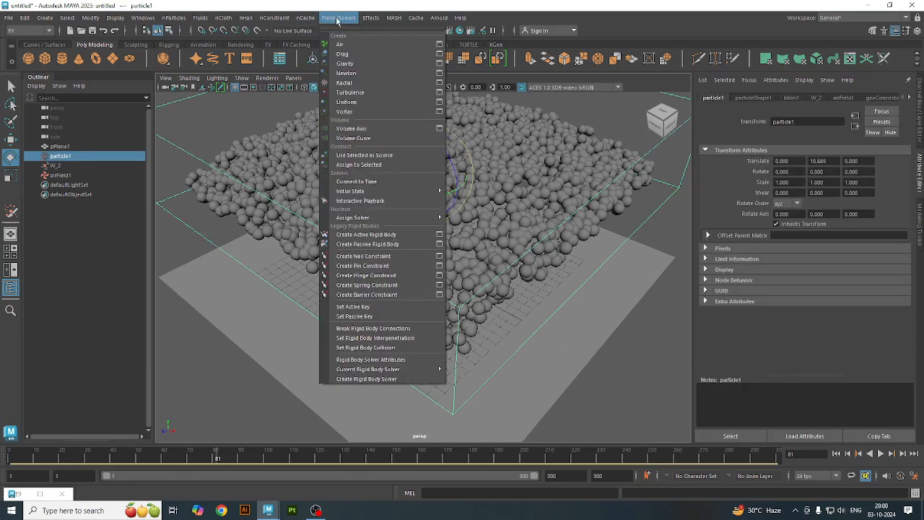
{"action": "left_click", "coordinate": [345, 64]}
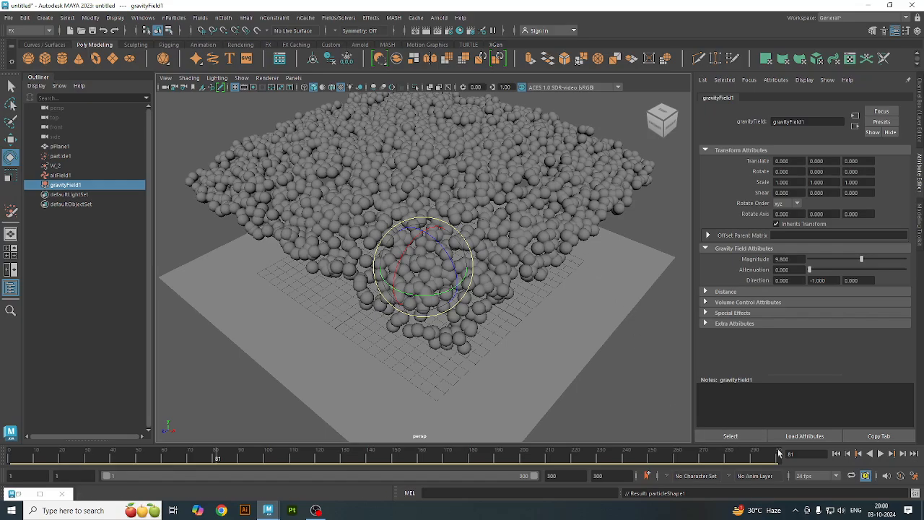
Play the simulation from the first frame to check the particles falling onto the plane, and rewind it.
{"action": "left_click", "coordinate": [836, 453]}
{"action": "left_click", "coordinate": [880, 453]}
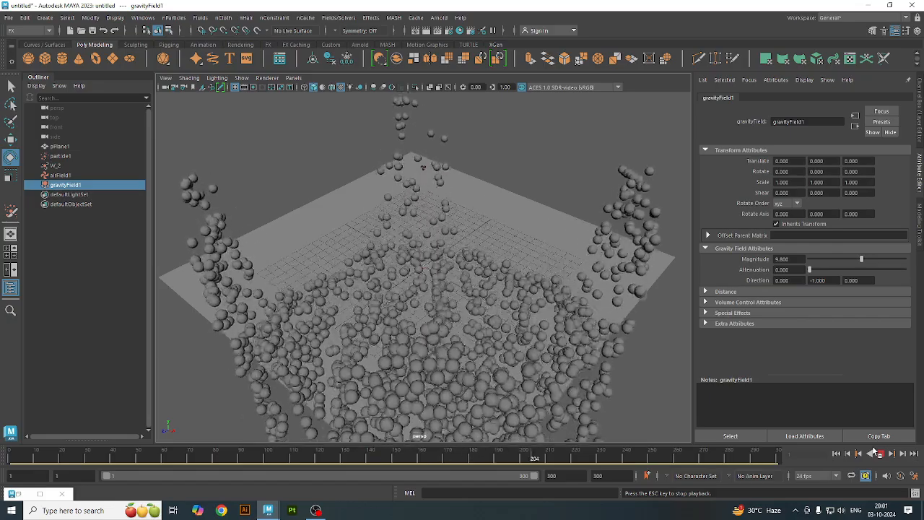
{"action": "left_click", "coordinate": [881, 453]}
{"action": "left_click", "coordinate": [837, 453]}
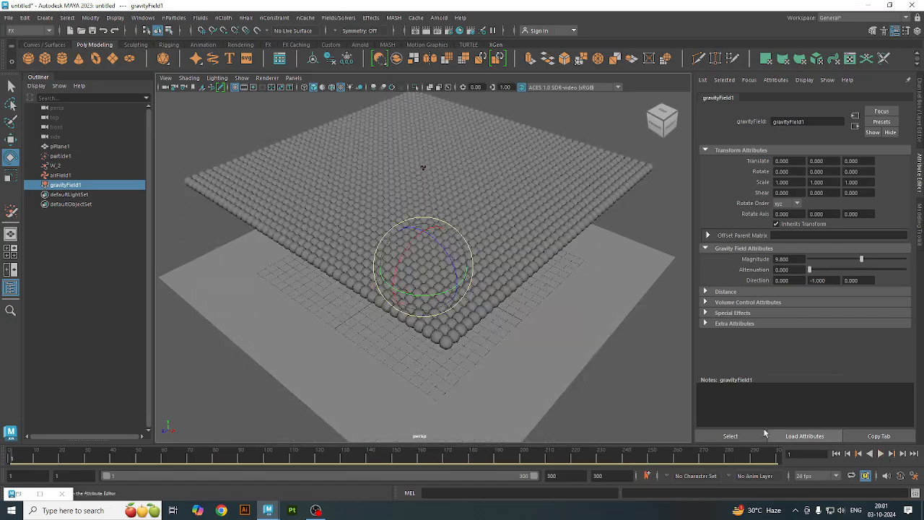
Scale the ground plane up uniformly to about 76.674.
{"action": "left_click", "coordinate": [419, 358]}
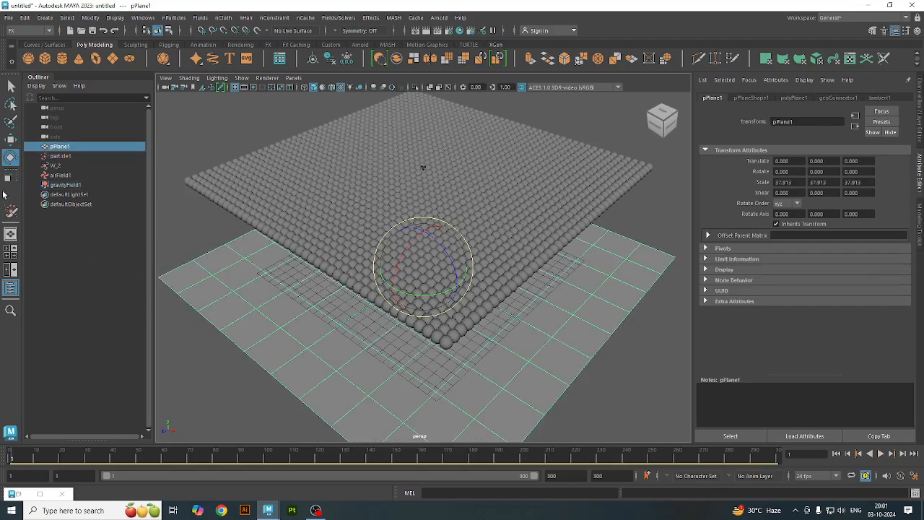
{"action": "left_click", "coordinate": [10, 177]}
{"action": "left_click_drag", "start_coordinate": [425, 268], "coordinate": [691, 169]}
{"action": "left_click_drag", "start_coordinate": [397, 322], "coordinate": [394, 296], "text": "alt"}
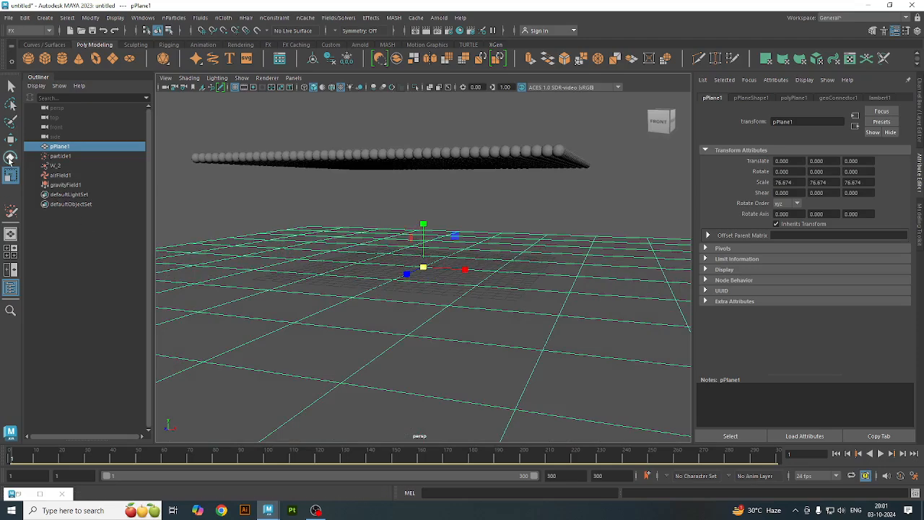
Create a polygon cube at the origin and scale it uniformly to about 6.351.
{"action": "left_click", "coordinate": [42, 62]}
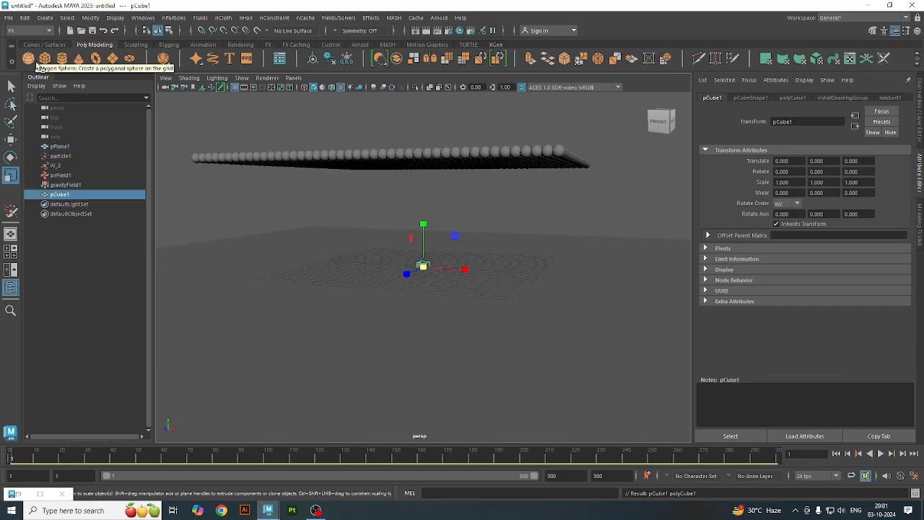
{"action": "left_click_drag", "start_coordinate": [425, 268], "coordinate": [505, 226]}
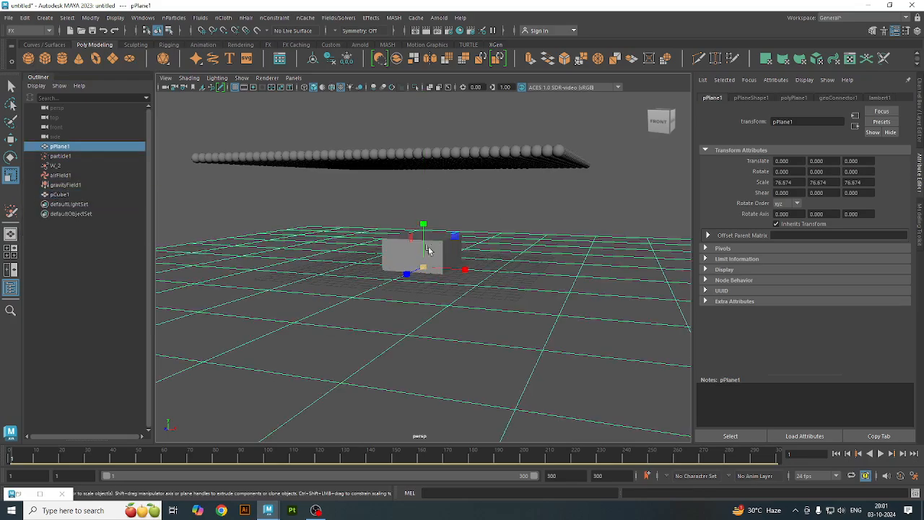
{"action": "left_click", "coordinate": [534, 199]}
{"action": "left_click", "coordinate": [426, 249]}
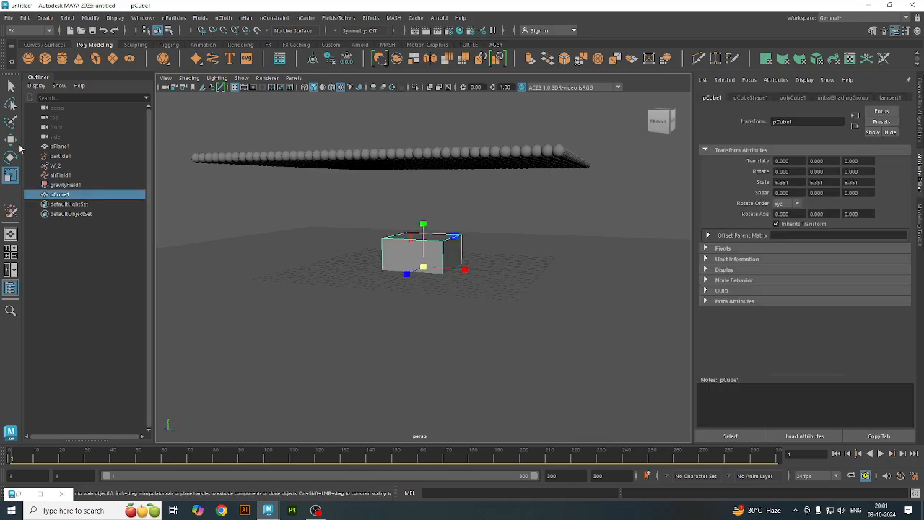
Raise the cube to about 5.862 on Y, and play the simulation to check the falling particles before rewinding it.
{"action": "left_click", "coordinate": [10, 139]}
{"action": "left_click_drag", "start_coordinate": [423, 231], "coordinate": [437, 310]}
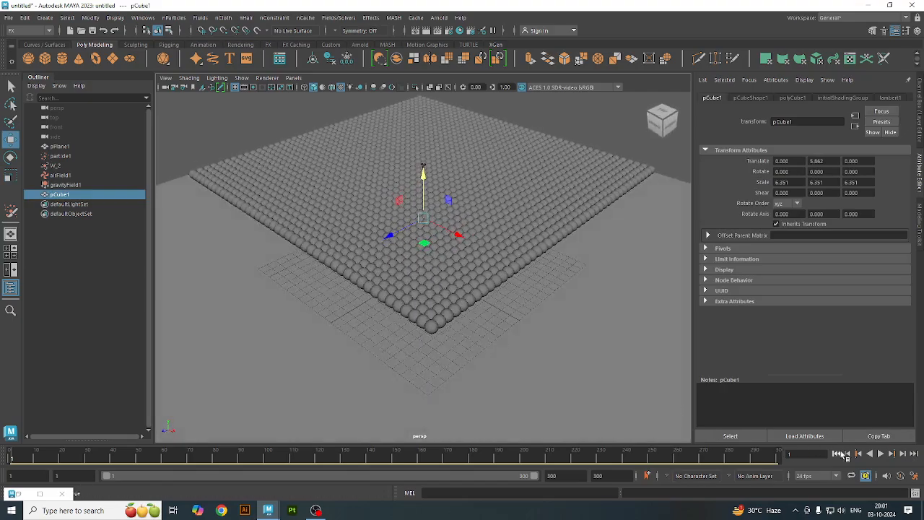
{"action": "left_click", "coordinate": [880, 454]}
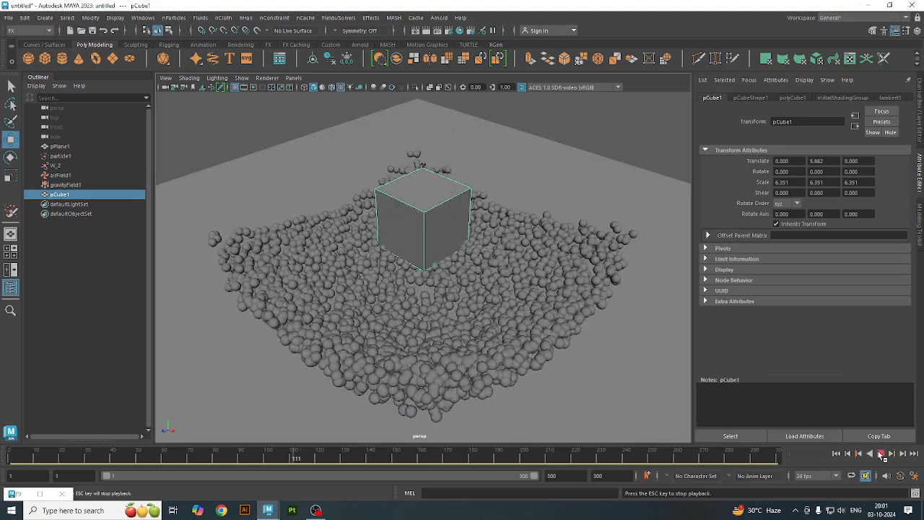
{"action": "left_click", "coordinate": [881, 454]}
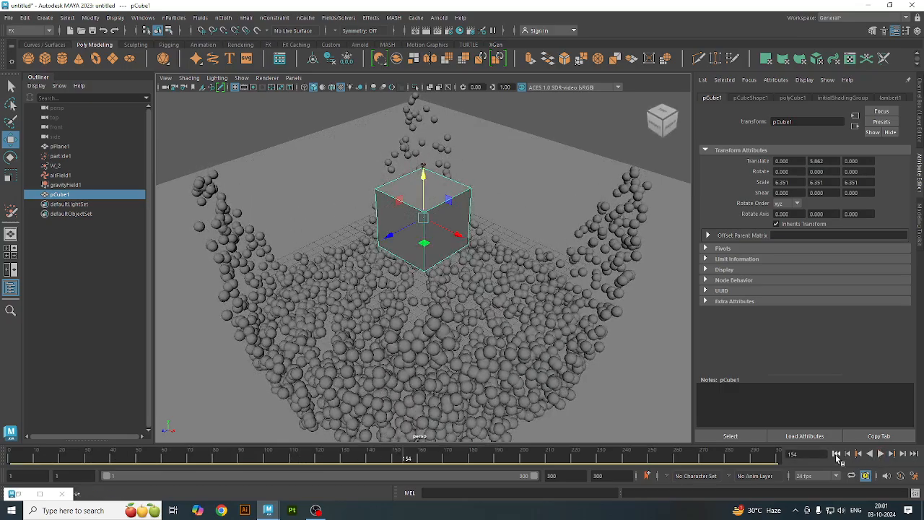
{"action": "left_click", "coordinate": [836, 454]}
Try to make the particles collide with the cube using the legacy Make Collide command, selecting the cube first and the particles last.
{"action": "left_click_drag", "start_coordinate": [537, 338], "coordinate": [542, 309], "text": "alt"}
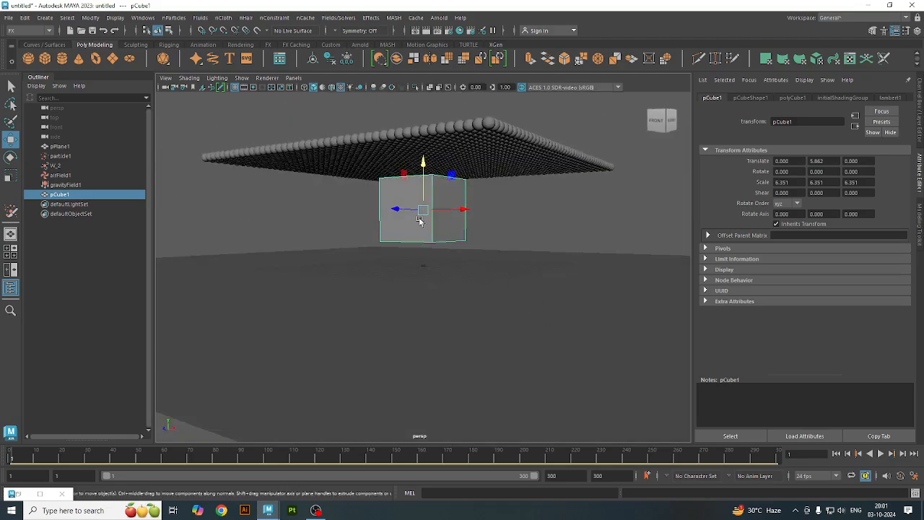
{"action": "left_click", "coordinate": [484, 150], "text": "shift"}
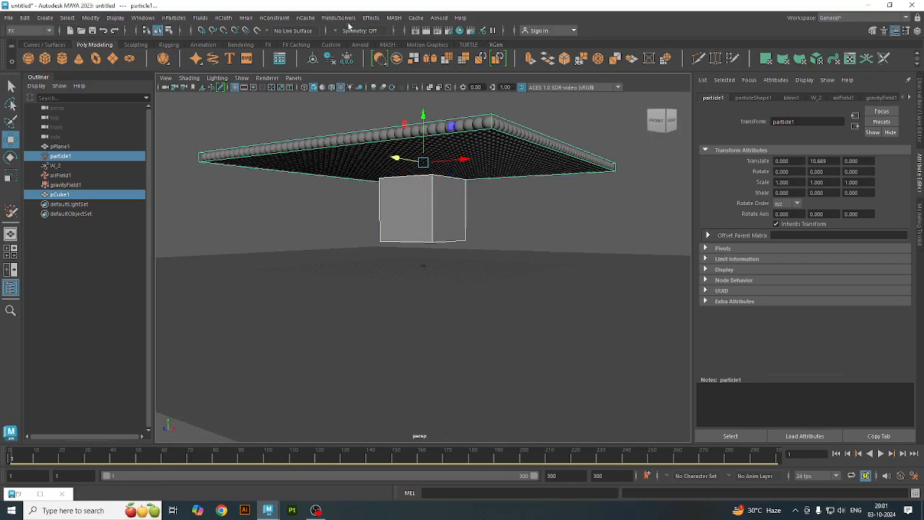
{"action": "left_click", "coordinate": [231, 22]}
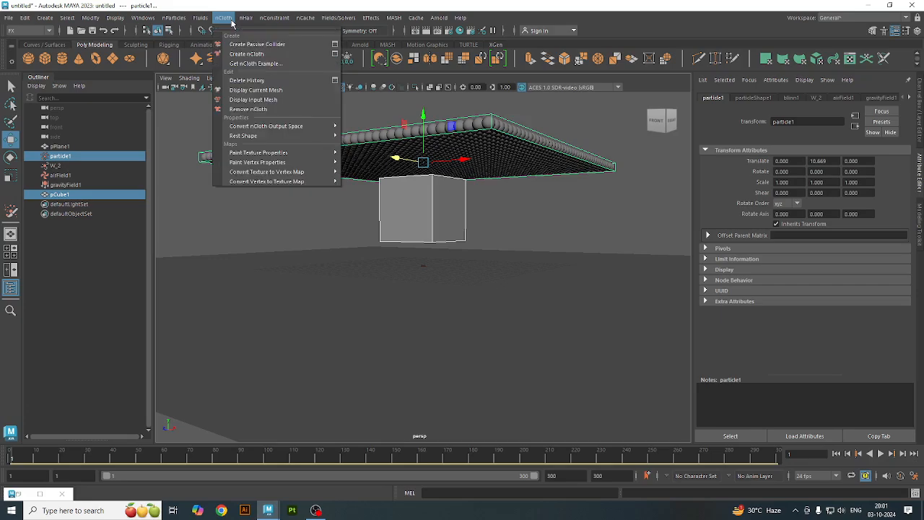
{"action": "left_click", "coordinate": [245, 21]}
{"action": "left_click", "coordinate": [262, 22]}
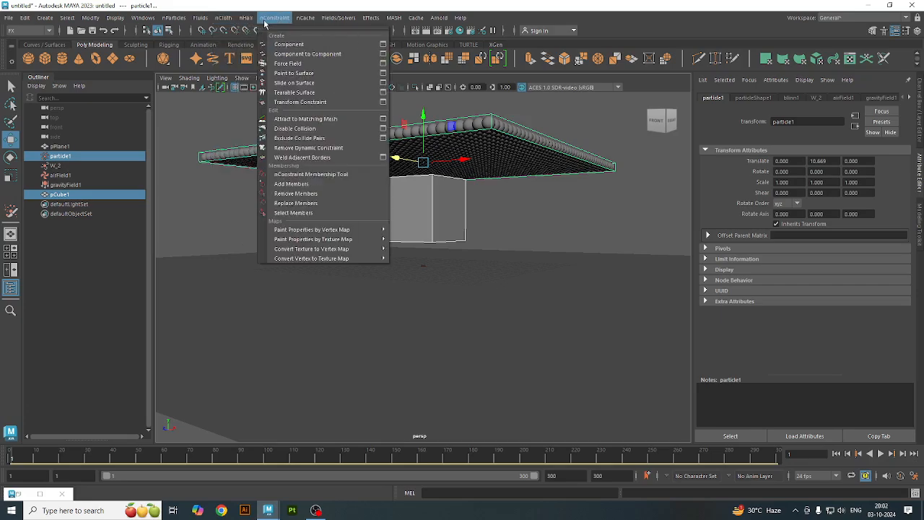
{"action": "mouse_move", "coordinate": [299, 19]}
{"action": "mouse_move", "coordinate": [181, 18]}
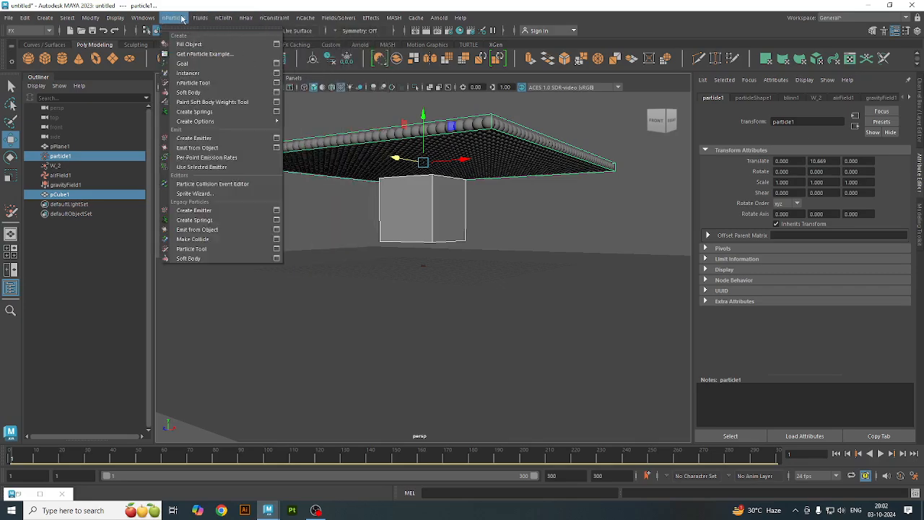
{"action": "left_click", "coordinate": [210, 239]}
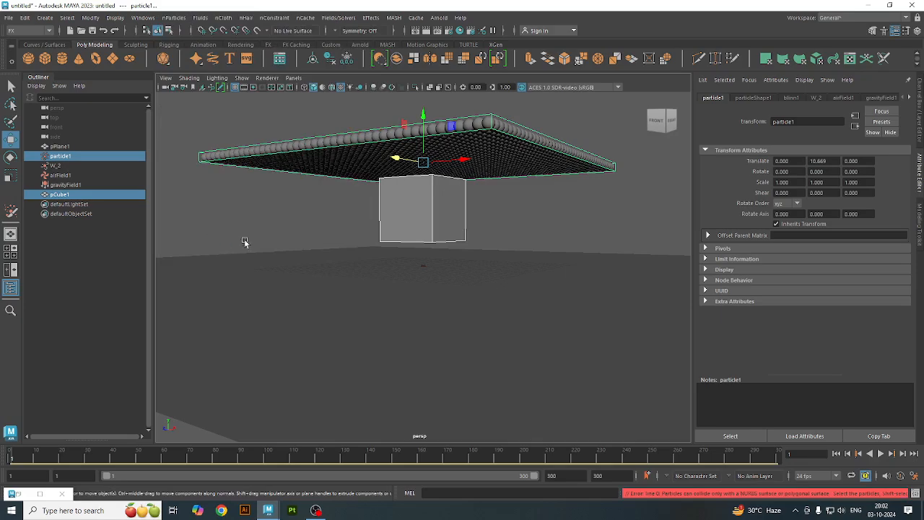
Make the particles collide with the cube using the legacy Make Collide command, selecting the particles first and the cube last.
{"action": "left_click", "coordinate": [472, 221]}
{"action": "left_click", "coordinate": [444, 210]}
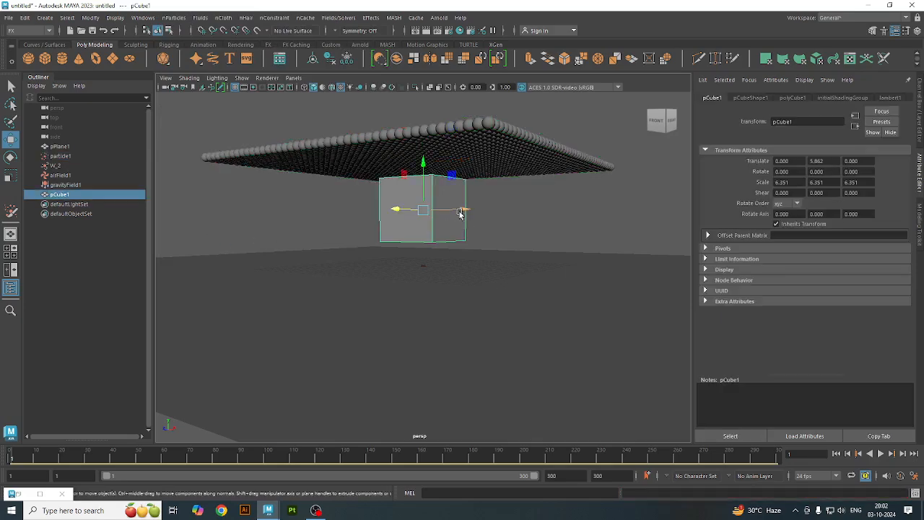
{"action": "left_click", "coordinate": [463, 157], "text": "shift"}
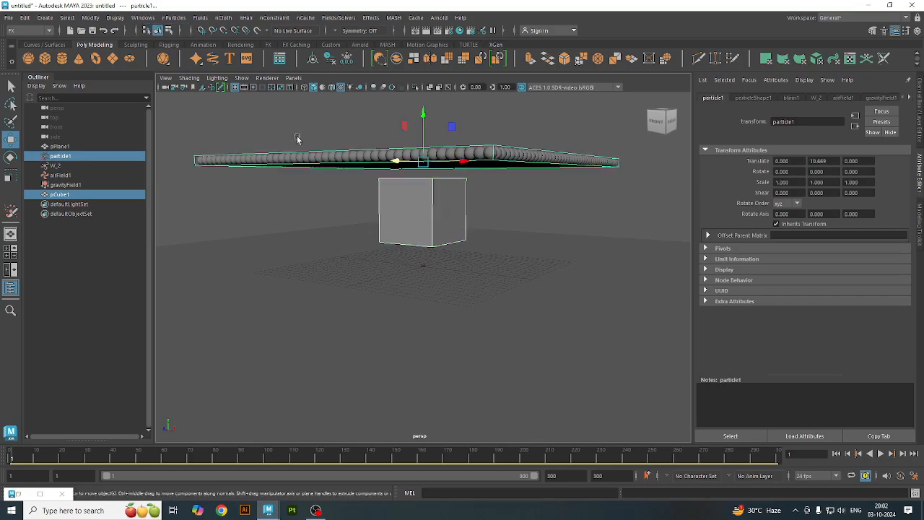
{"action": "left_click", "coordinate": [317, 156]}
{"action": "left_click", "coordinate": [427, 202], "text": "shift"}
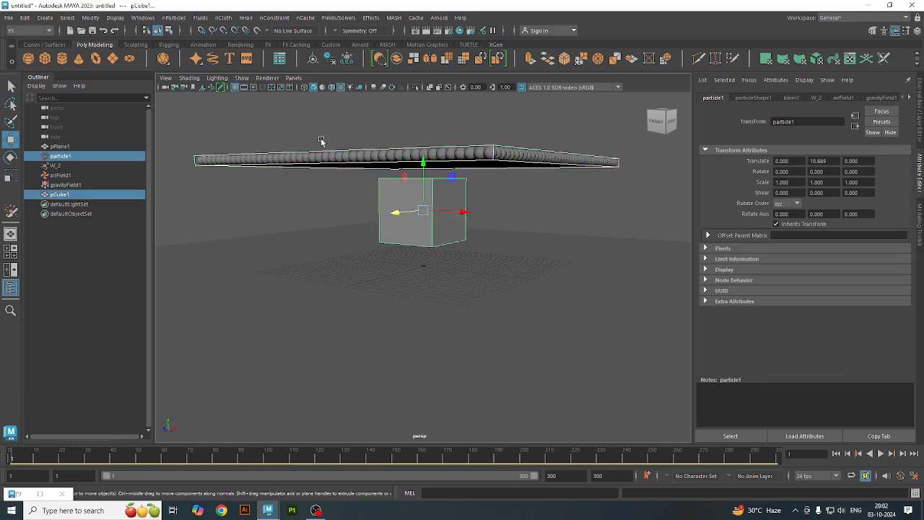
{"action": "left_click", "coordinate": [171, 19]}
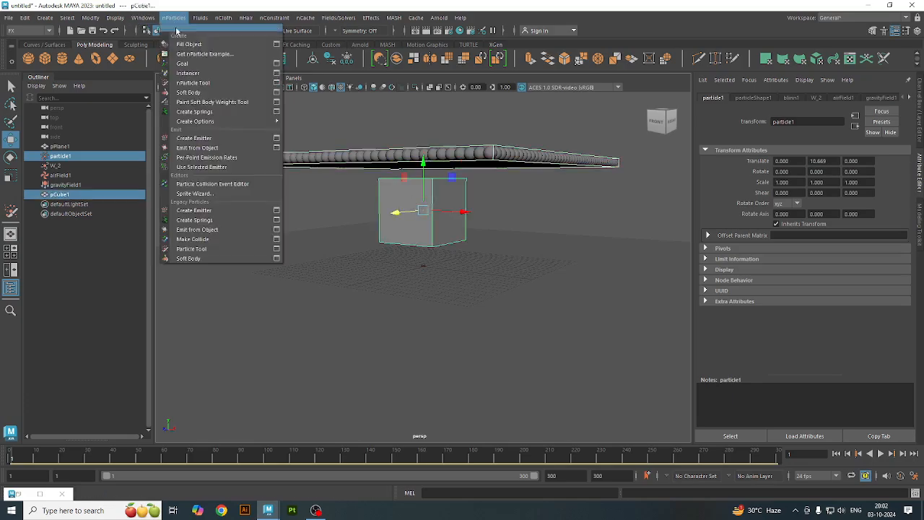
{"action": "left_click", "coordinate": [220, 239]}
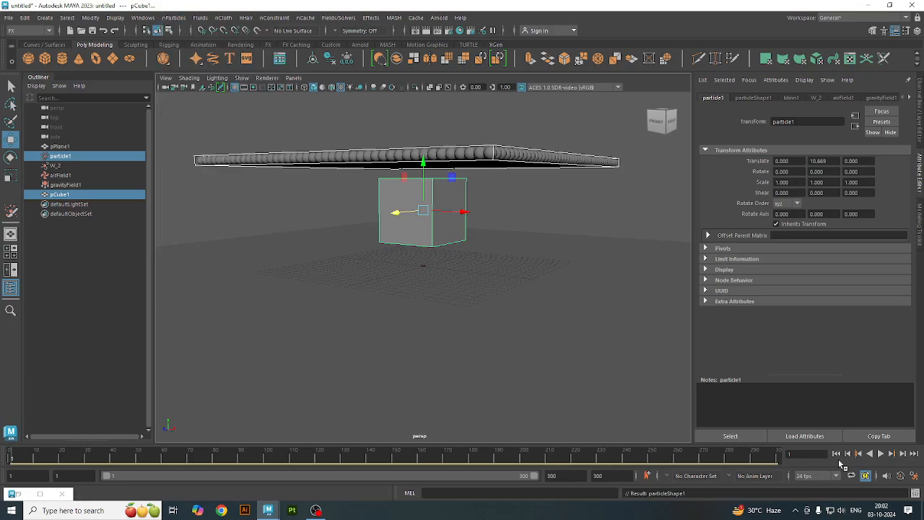
Play the simulation and inspect how the particles collide with the cube from a raised view.
{"action": "left_click", "coordinate": [882, 454]}
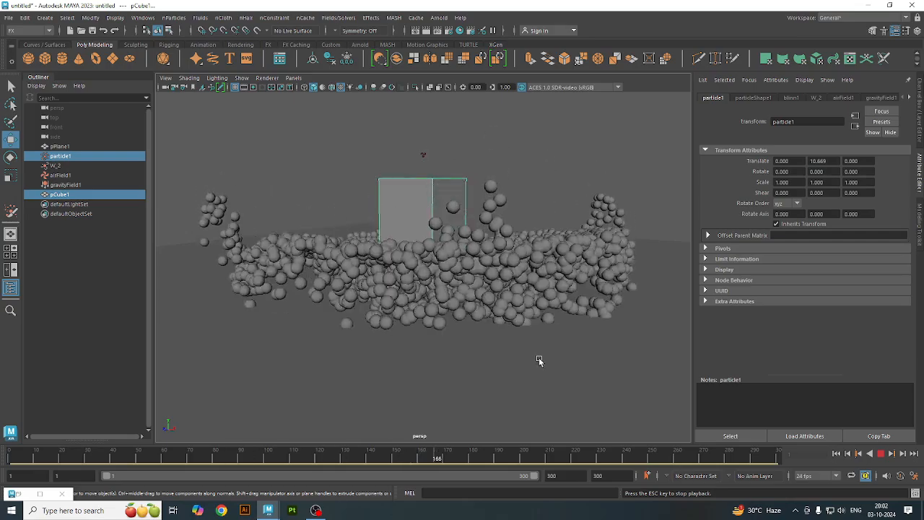
{"action": "left_click_drag", "start_coordinate": [534, 371], "coordinate": [556, 385], "text": "alt"}
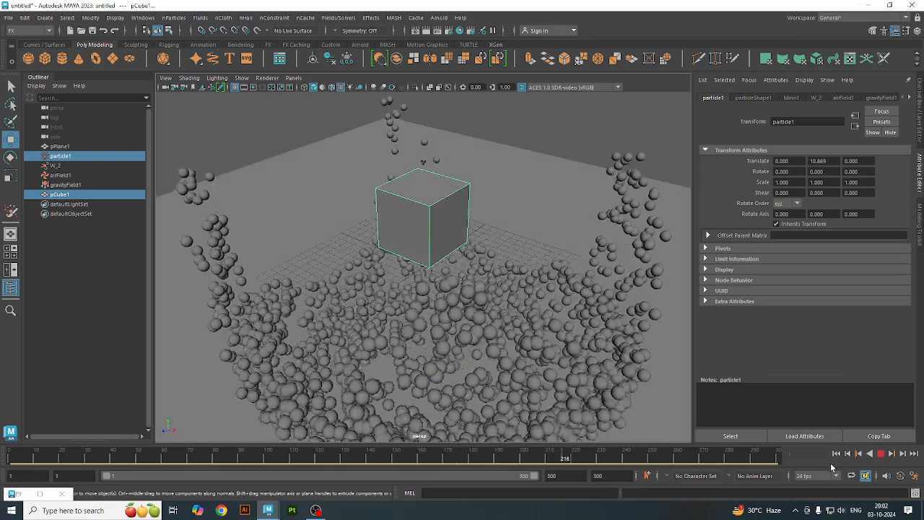
{"action": "left_click", "coordinate": [880, 453]}
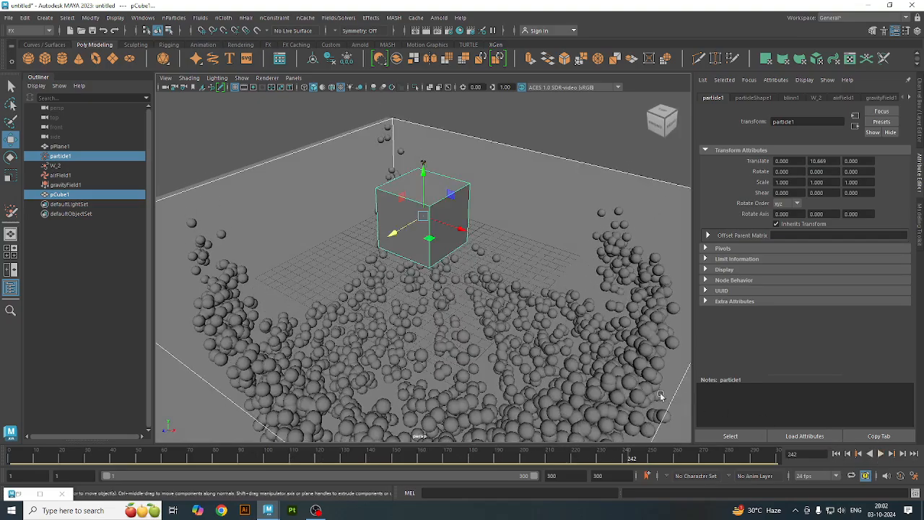
Rotate the cube freely to about -47.953, 27.854 and 56.120 degrees so it is tilted on all axes.
{"action": "left_click", "coordinate": [296, 152]}
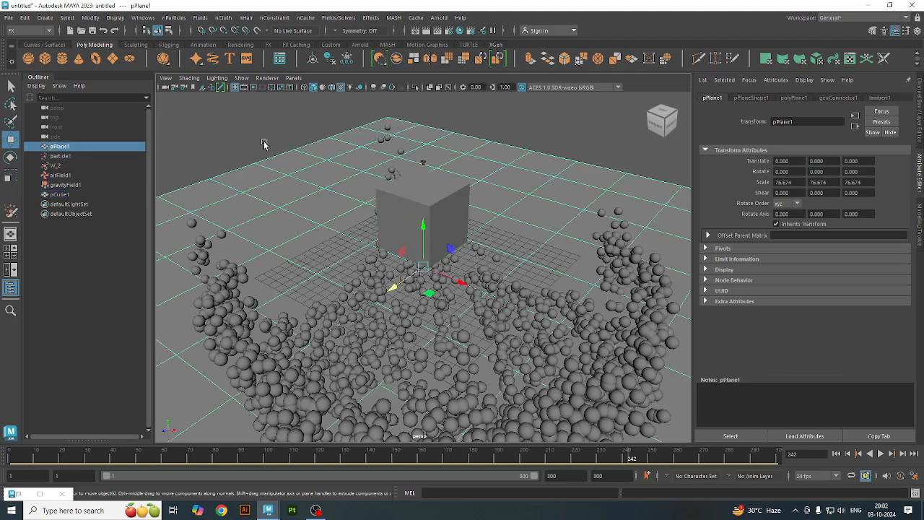
{"action": "left_click", "coordinate": [563, 144]}
{"action": "left_click", "coordinate": [429, 236]}
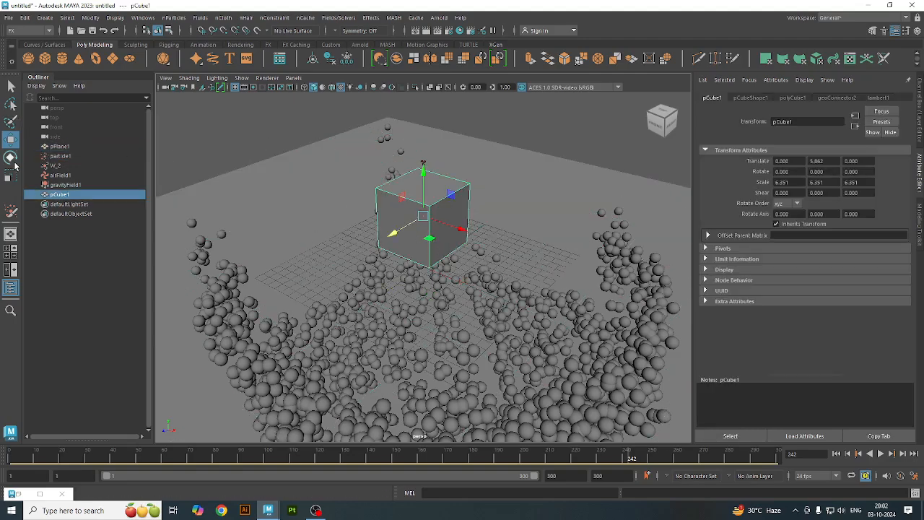
{"action": "left_click", "coordinate": [11, 158]}
{"action": "left_click_drag", "start_coordinate": [431, 218], "coordinate": [423, 166]}
{"action": "left_click_drag", "start_coordinate": [358, 249], "coordinate": [476, 263], "text": "alt"}
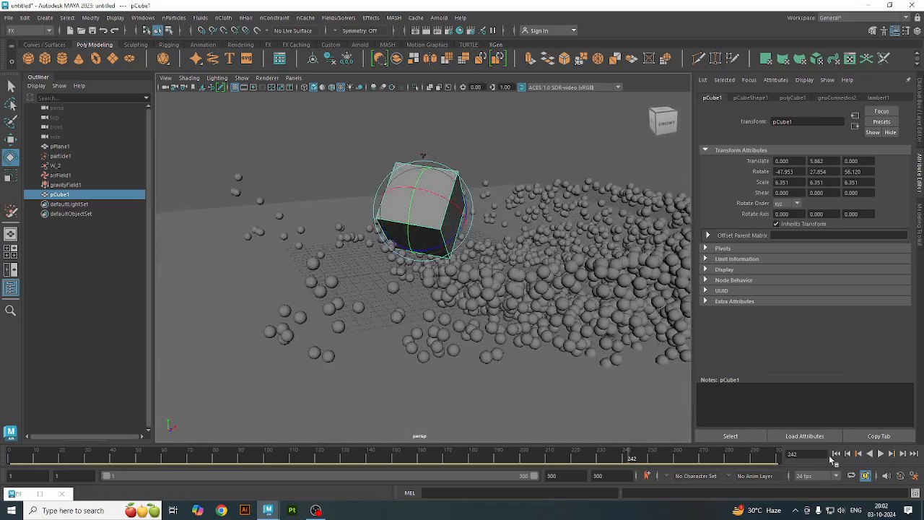
Replay the simulation from the first frame to check the particles against the tilted cube.
{"action": "left_click", "coordinate": [836, 455]}
{"action": "left_click", "coordinate": [880, 455]}
{"action": "left_click_drag", "start_coordinate": [495, 293], "coordinate": [326, 276], "text": "alt"}
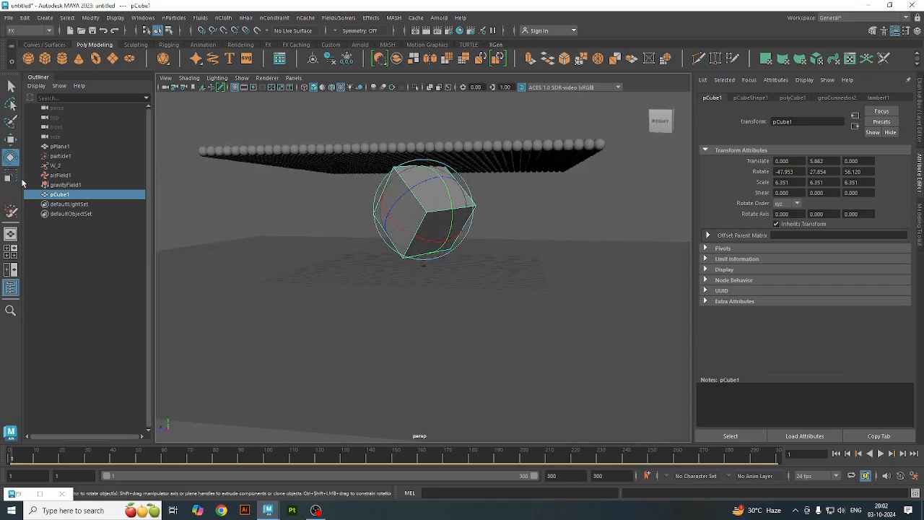
Scale the cube down uniformly to about 5.414, and replay the simulation to check the collisions before rewinding it.
{"action": "left_click", "coordinate": [10, 175]}
{"action": "left_click_drag", "start_coordinate": [421, 211], "coordinate": [412, 218]}
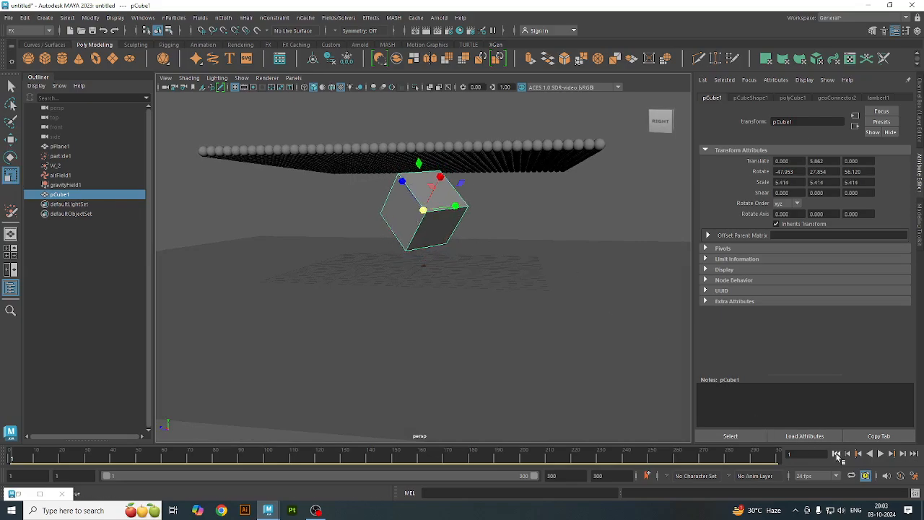
{"action": "left_click", "coordinate": [880, 453]}
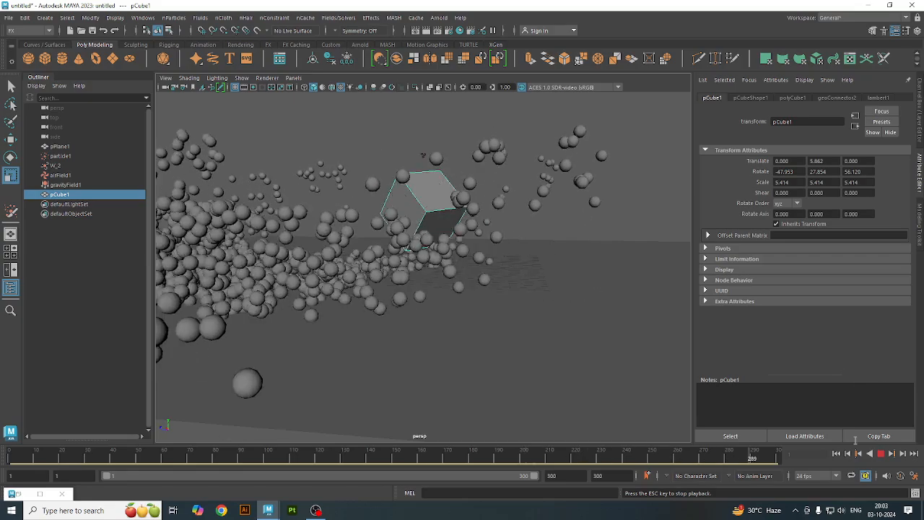
{"action": "left_click", "coordinate": [881, 453]}
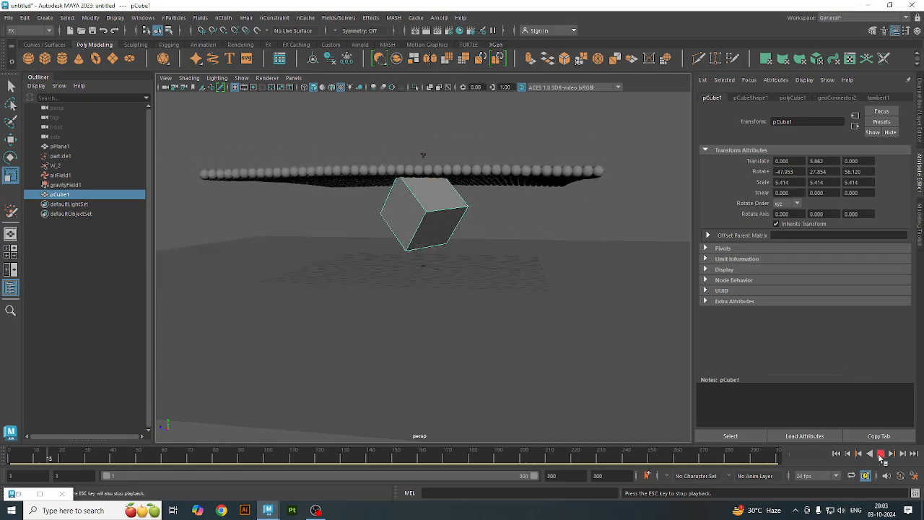
{"action": "left_click", "coordinate": [836, 454]}
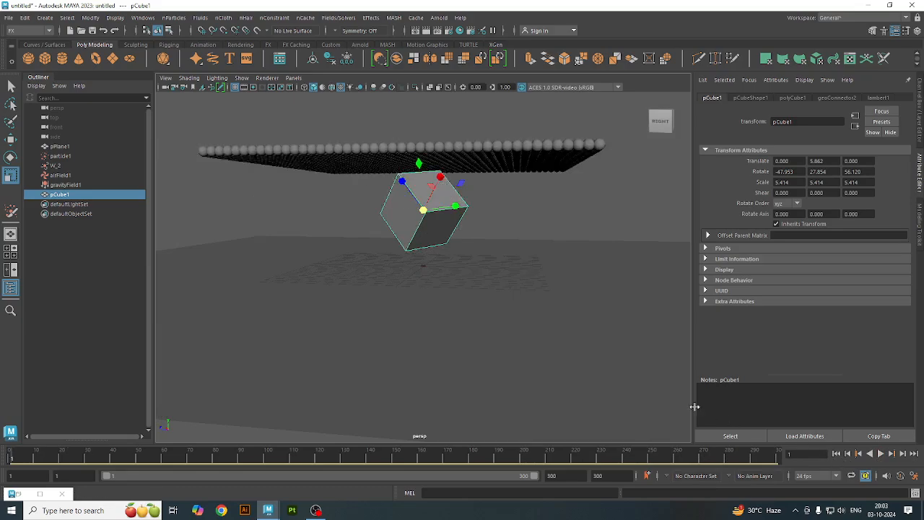
{"action": "mouse_move", "coordinate": [614, 366]}
{"action": "left_mouse_down", "text": "alt"}
{"action": "mouse_move", "coordinate": [594, 347]}
{"action": "mouse_move", "coordinate": [600, 367]}
{"action": "left_mouse_up", "text": "alt"}
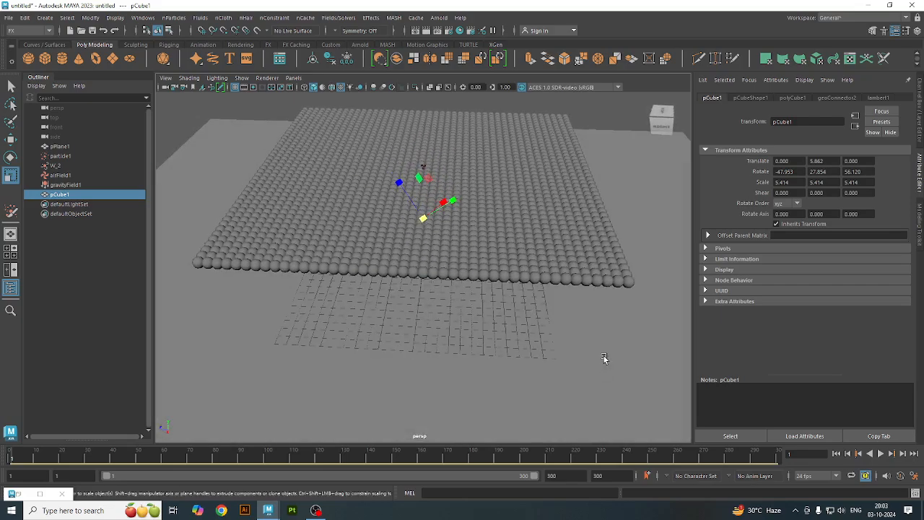
Play the simulation briefly and undo the recent edits back to before the cube was made a particle collider.
{"action": "key", "text": "alt+v"}
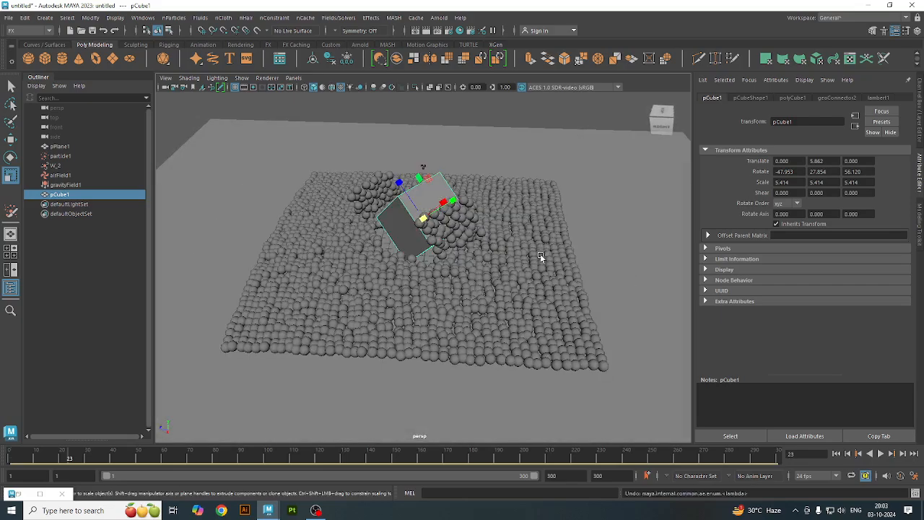
{"action": "key", "text": "ctrl+z"}
{"action": "key", "text": "ctrl+z"}
{"action": "key", "text": "ctrl+z"}
{"action": "key", "text": "ctrl+z"}
{"action": "key", "text": "ctrl+z"}
{"action": "key", "text": "ctrl+z"}
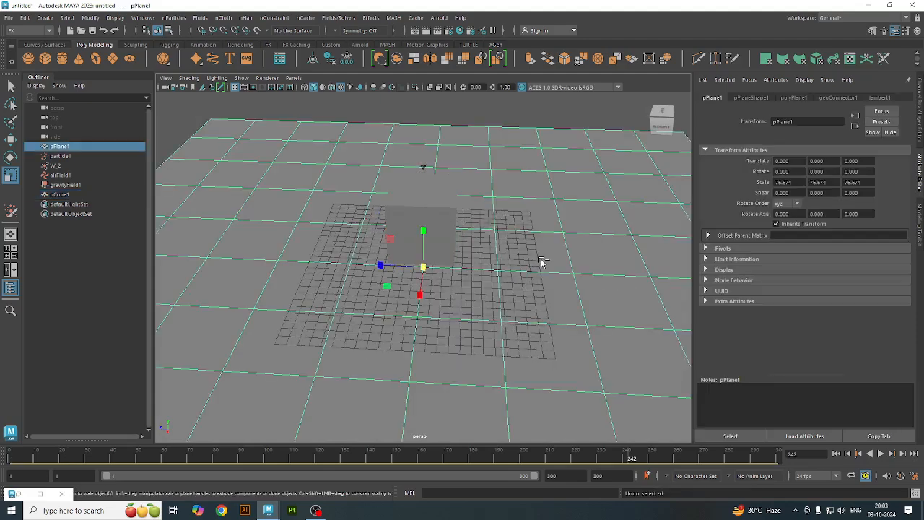
{"action": "key", "text": "ctrl+z"}
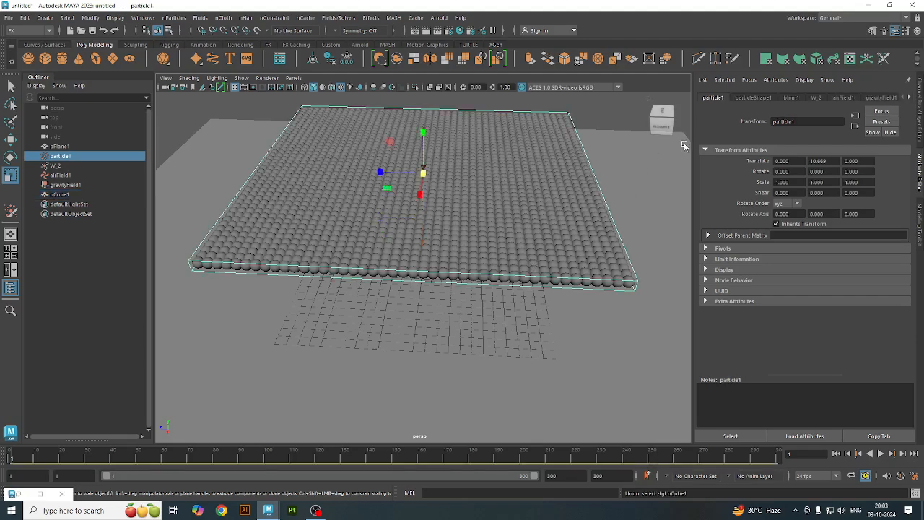
Start a new empty scene, discarding the current one without saving.
{"action": "left_click", "coordinate": [14, 17]}
{"action": "left_click", "coordinate": [29, 39]}
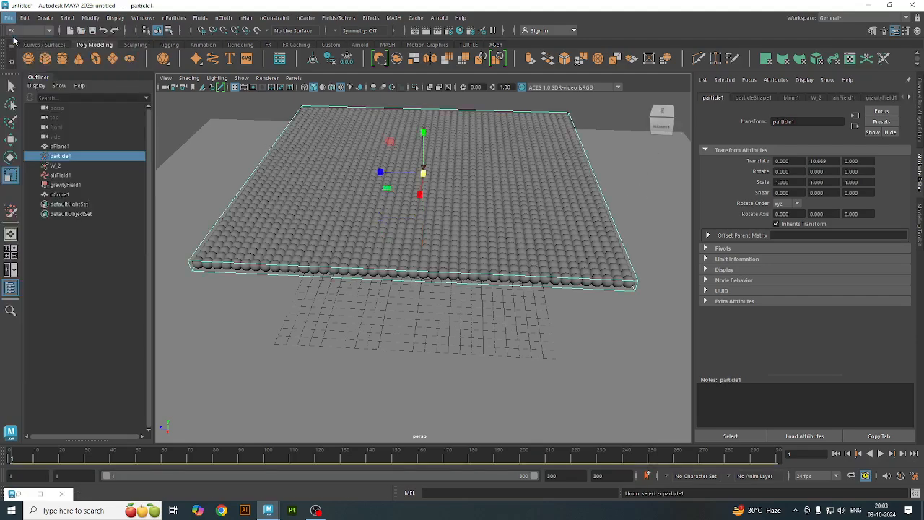
{"action": "left_click", "coordinate": [475, 258]}
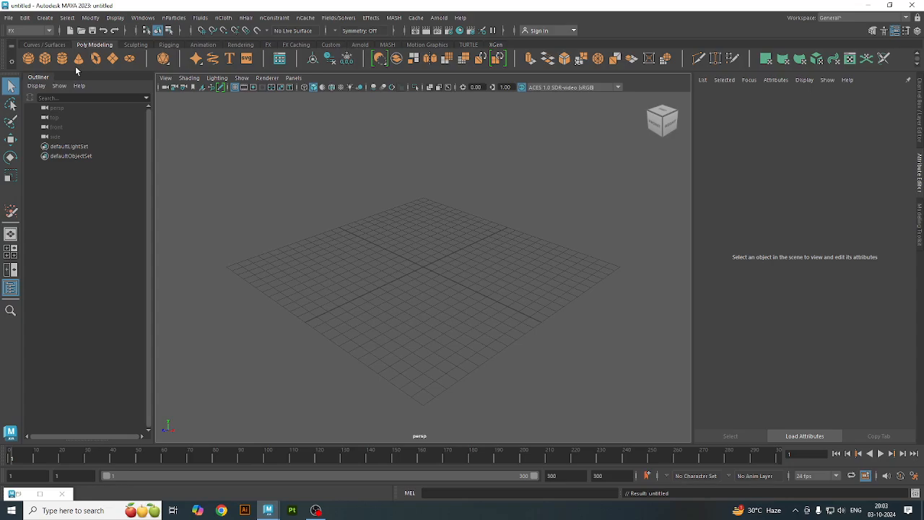
Create a polygon sphere at the origin and raise it about 7.8 units above the grid.
{"action": "left_click", "coordinate": [28, 59]}
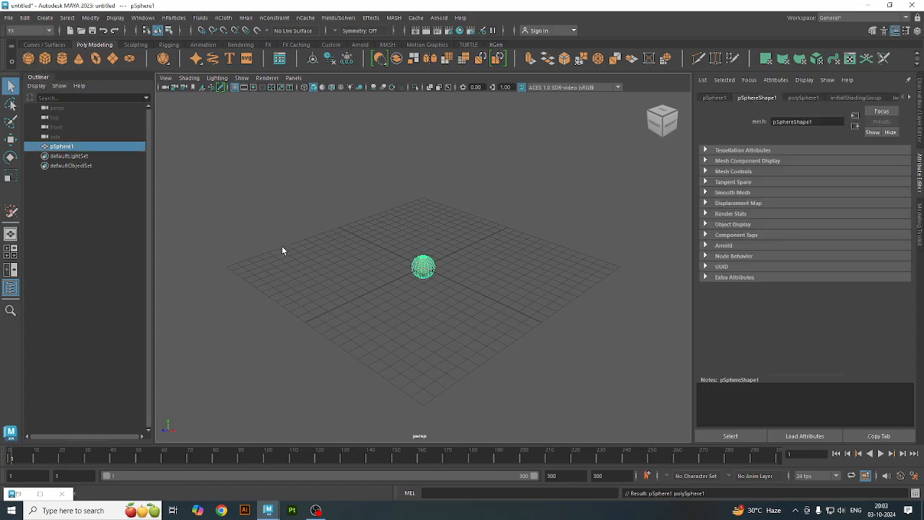
{"action": "left_click", "coordinate": [10, 139]}
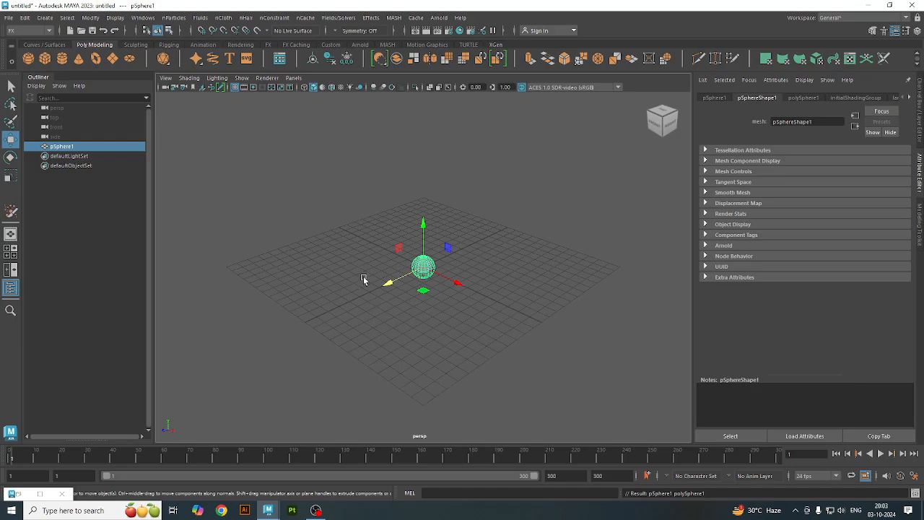
{"action": "left_click_drag", "start_coordinate": [423, 224], "coordinate": [423, 135]}
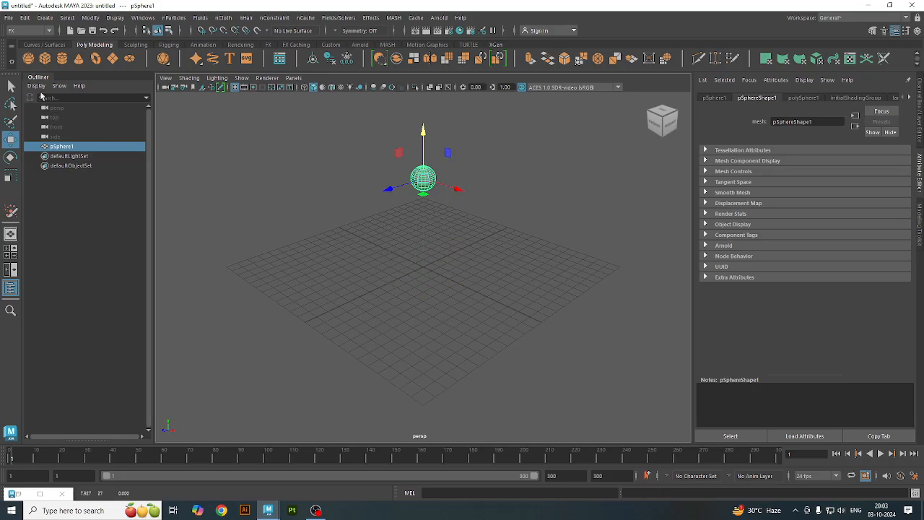
Create a polygon plane at the origin and scale it up uniformly until it extends well beyond the grid.
{"action": "left_click", "coordinate": [112, 59]}
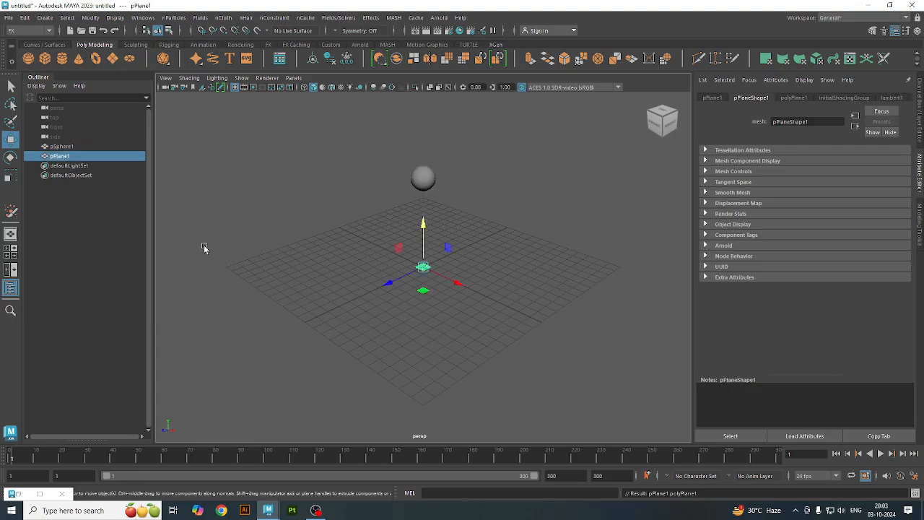
{"action": "left_click", "coordinate": [10, 156]}
{"action": "left_click", "coordinate": [11, 178]}
{"action": "left_click_drag", "start_coordinate": [423, 270], "coordinate": [473, 177]}
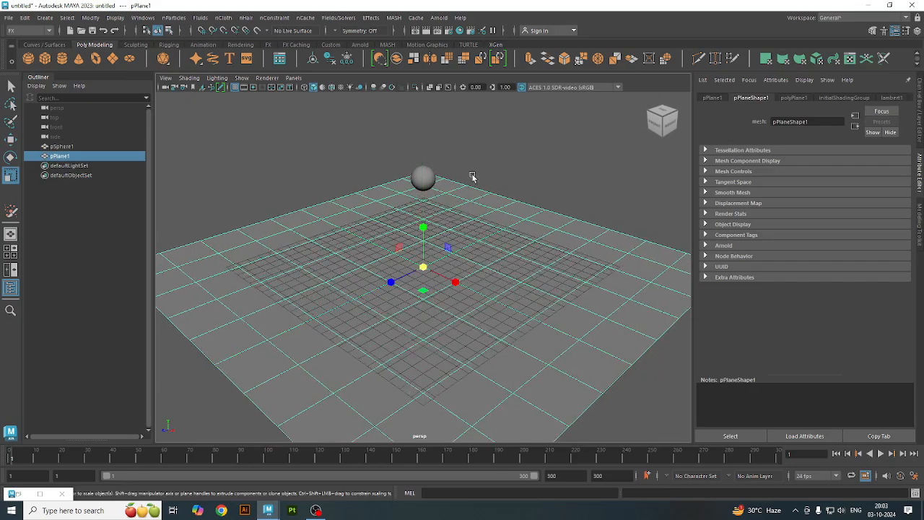
{"action": "left_click", "coordinate": [425, 171]}
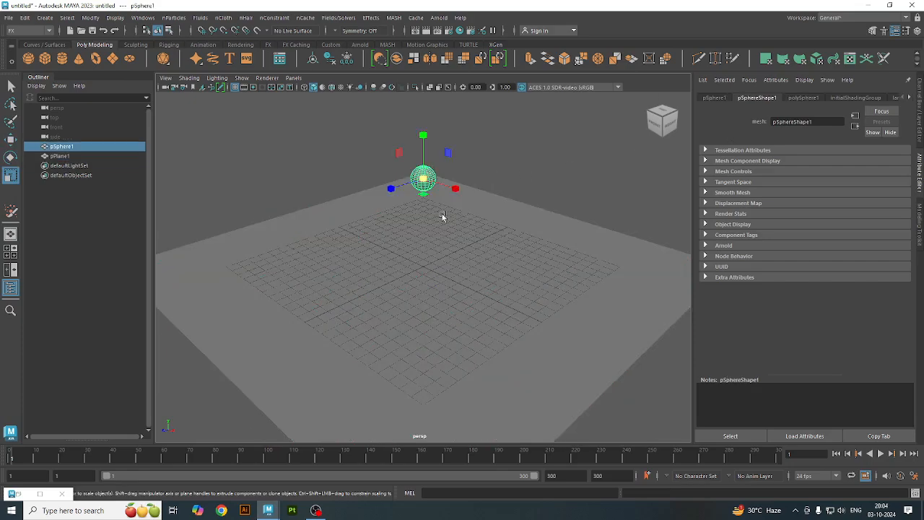
{"action": "left_click", "coordinate": [448, 265], "text": "shift"}
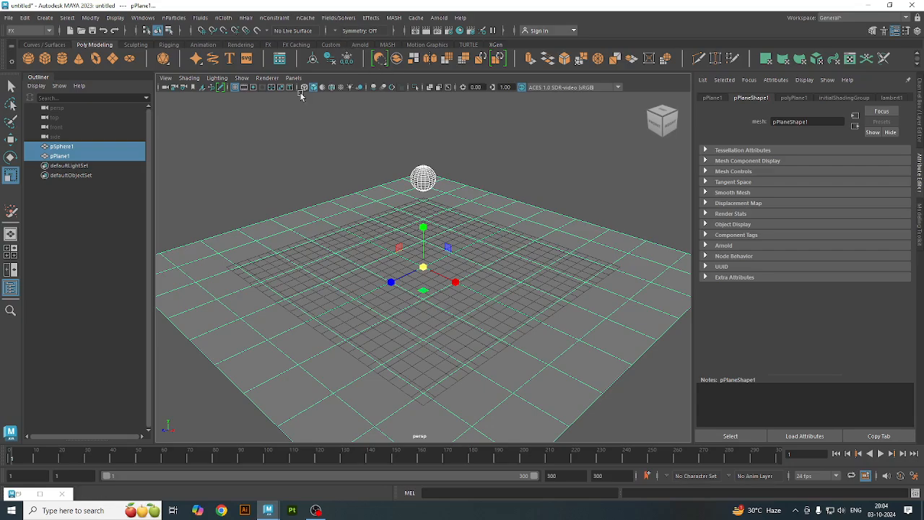
{"action": "left_click", "coordinate": [323, 144]}
{"action": "left_click", "coordinate": [330, 225]}
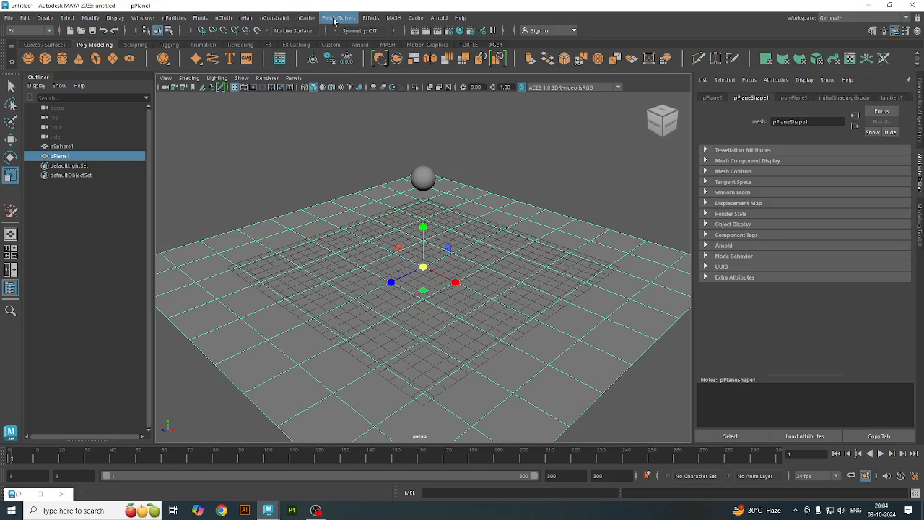
{"action": "left_click", "coordinate": [246, 18]}
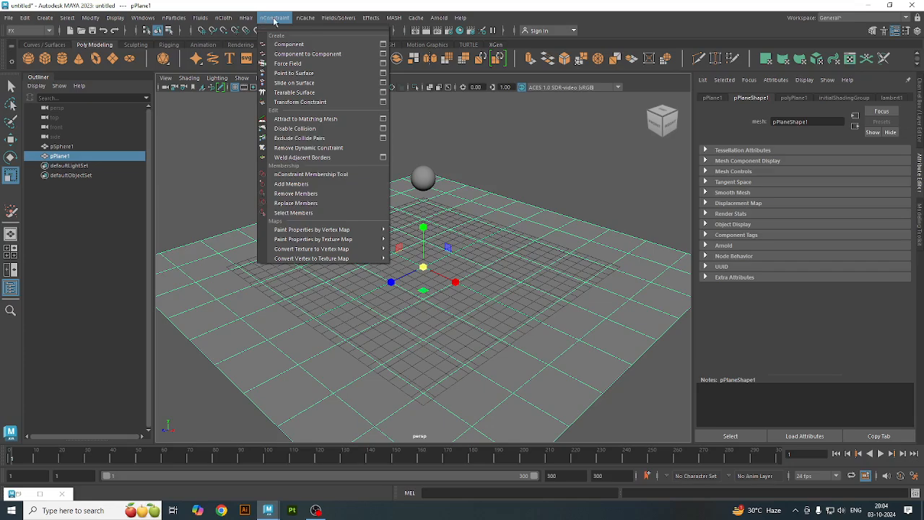
{"action": "mouse_move", "coordinate": [294, 21]}
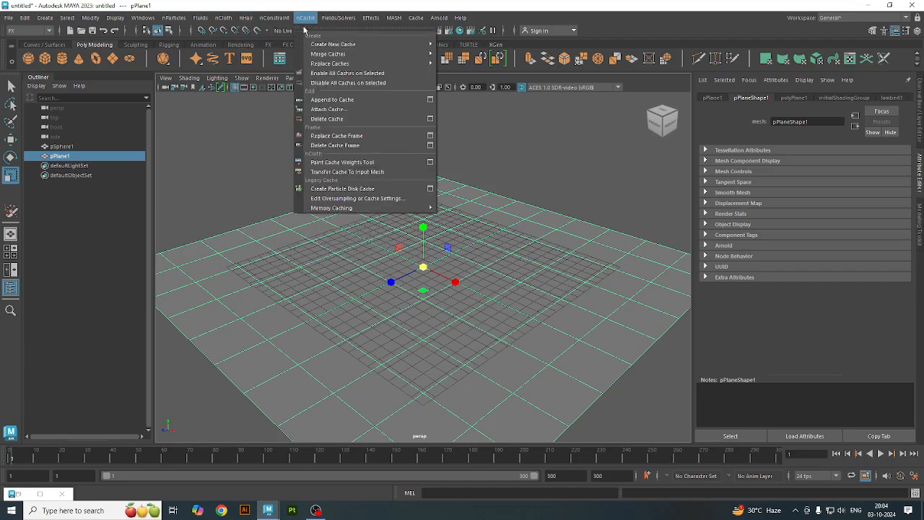
{"action": "mouse_move", "coordinate": [359, 22]}
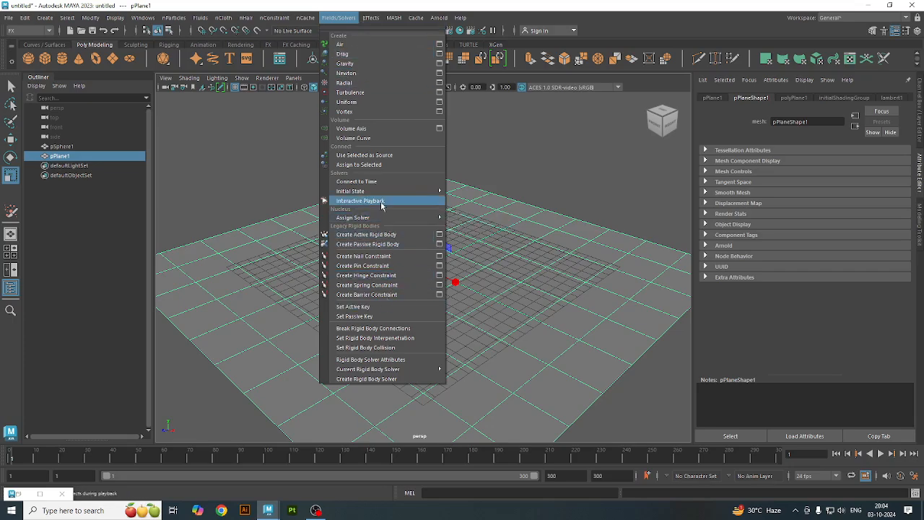
{"action": "left_click", "coordinate": [421, 240]}
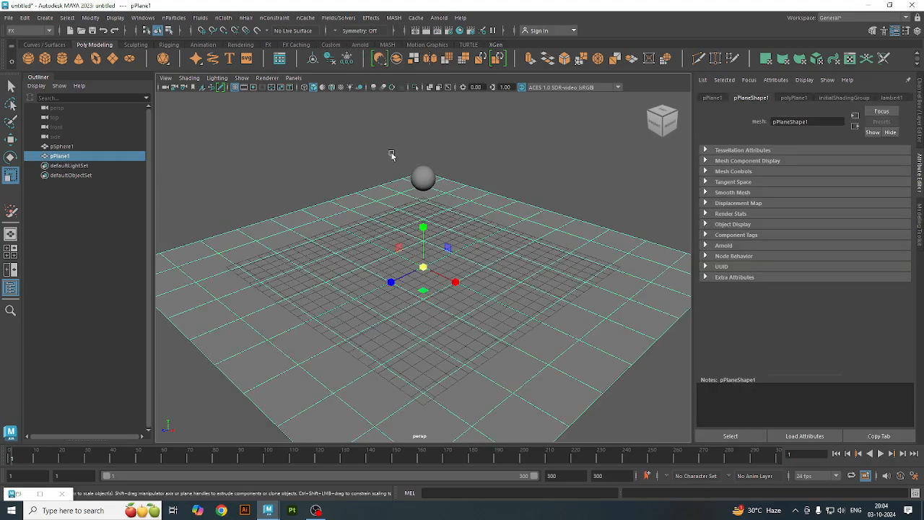
{"action": "left_click", "coordinate": [325, 19]}
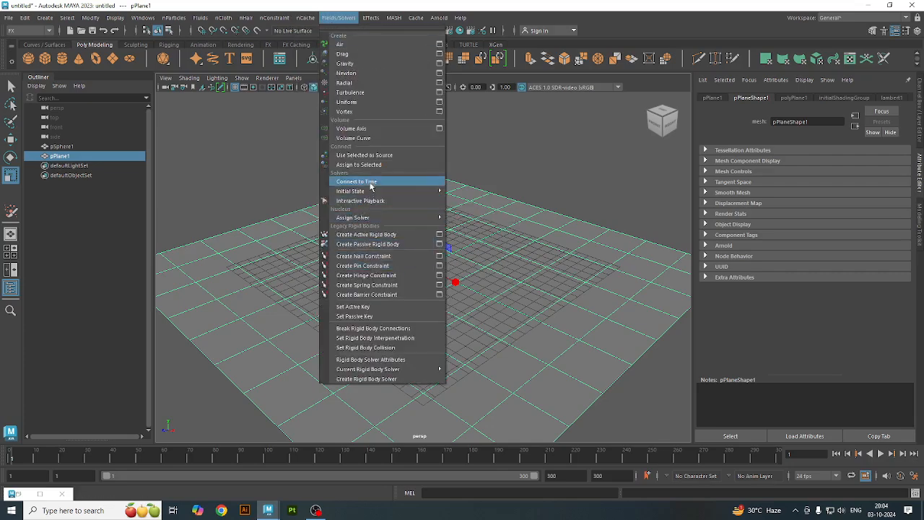
{"action": "left_click", "coordinate": [498, 126]}
Make the sphere an active rigid body with the default options, and briefly play the simulation to test it.
{"action": "left_click", "coordinate": [424, 180]}
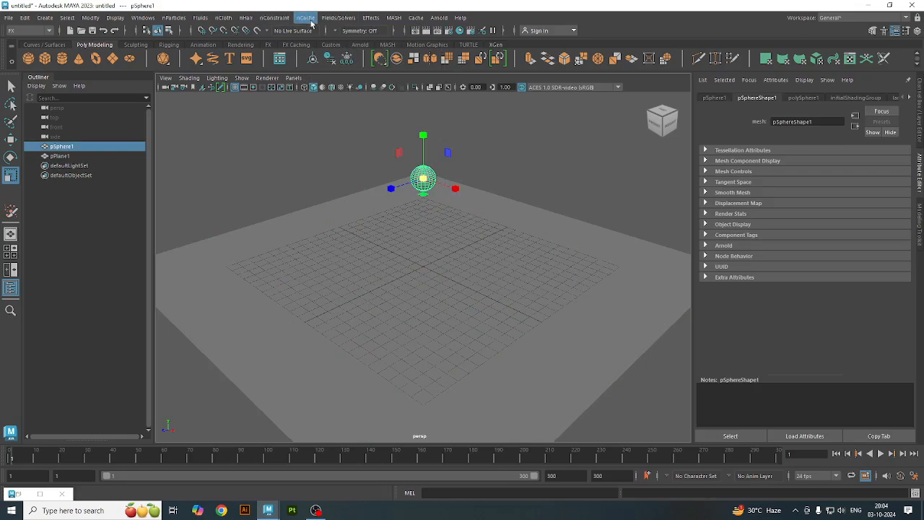
{"action": "left_click", "coordinate": [273, 18]}
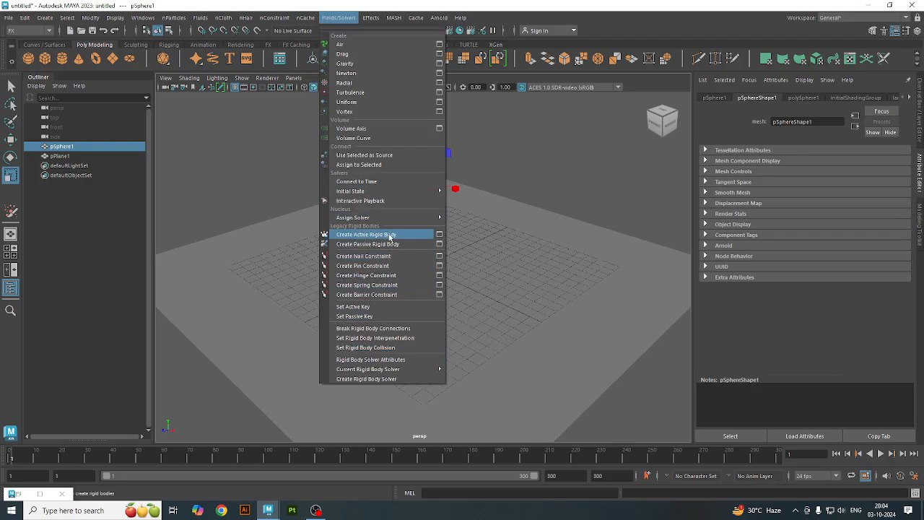
{"action": "left_click", "coordinate": [439, 234]}
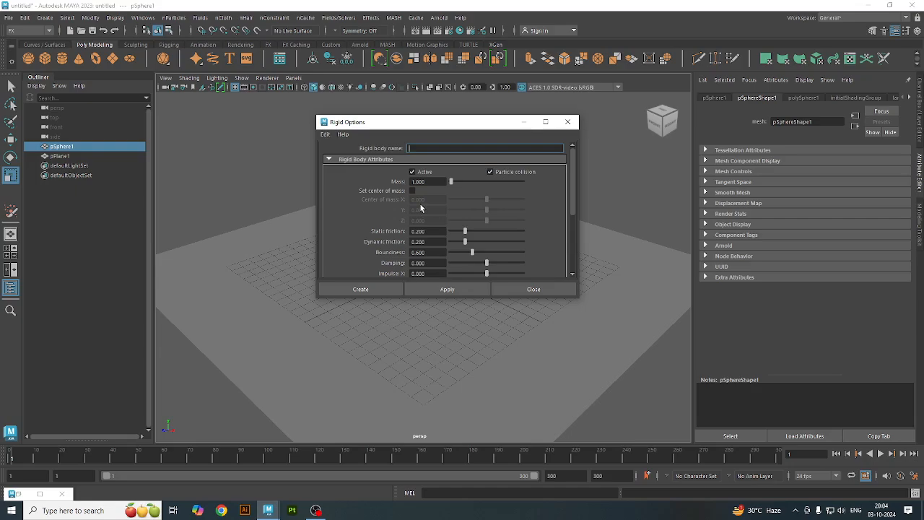
{"action": "scroll", "coordinate": [422, 209], "scroll_direction": "down", "scroll_amount": 1}
{"action": "scroll", "coordinate": [423, 209], "scroll_direction": "down", "scroll_amount": 2}
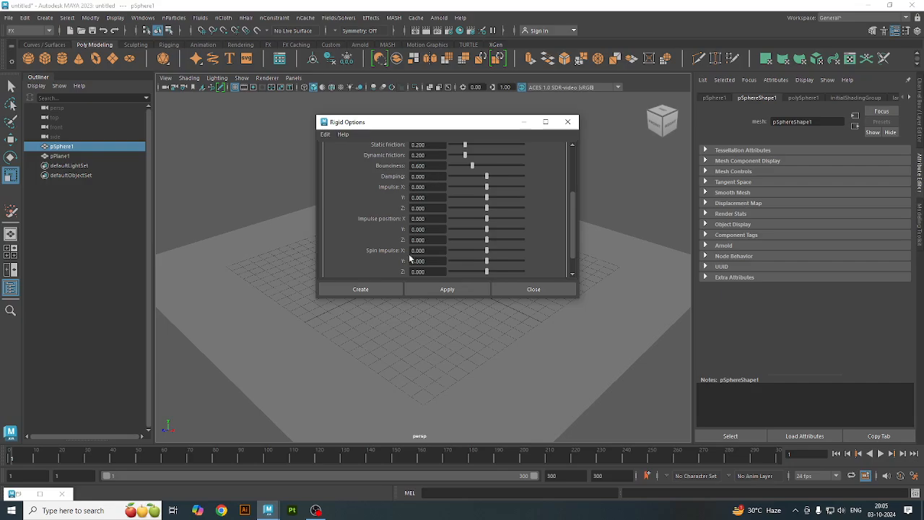
{"action": "left_click", "coordinate": [392, 287]}
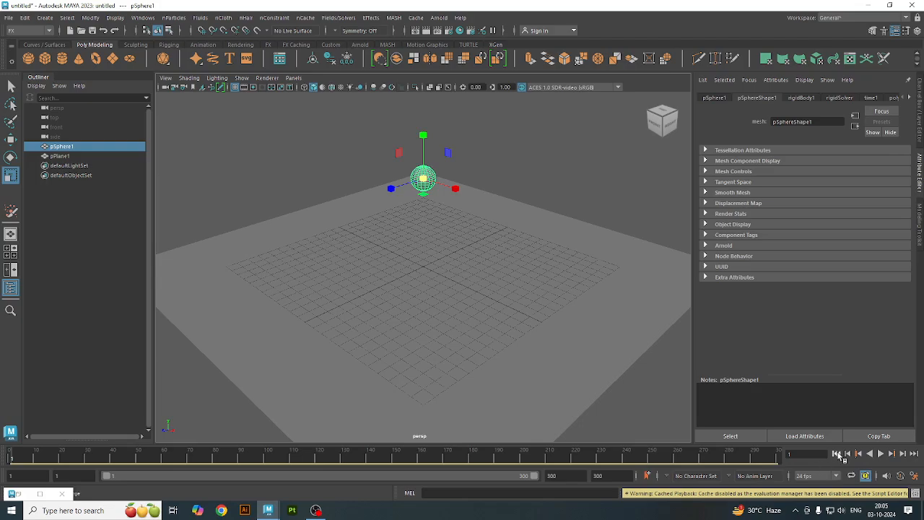
{"action": "left_click", "coordinate": [880, 455]}
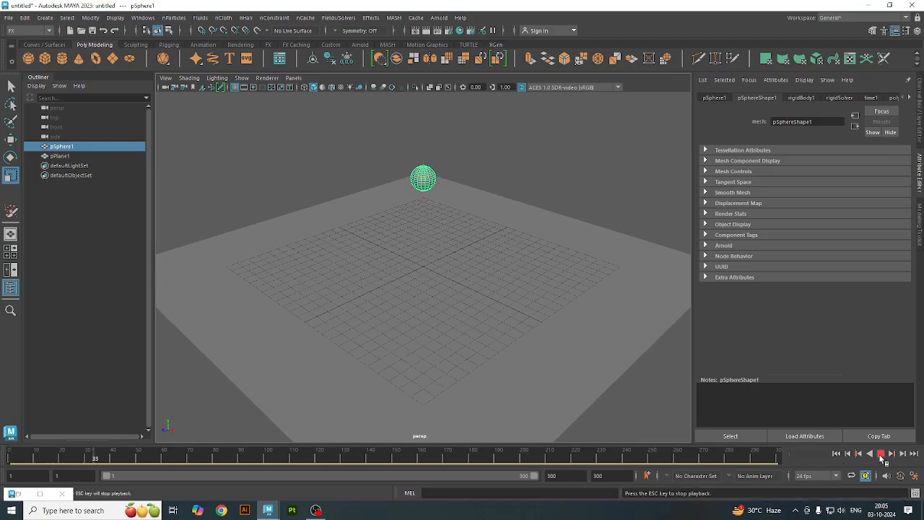
{"action": "left_click", "coordinate": [881, 455]}
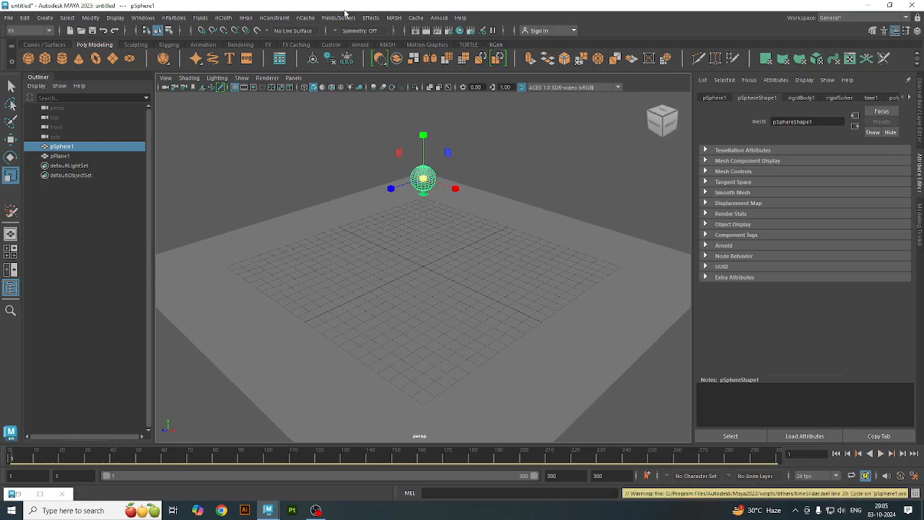
Add a Newton field acting on the sphere, play the simulation to check its motion, and rewind to the first frame.
{"action": "left_click", "coordinate": [366, 18]}
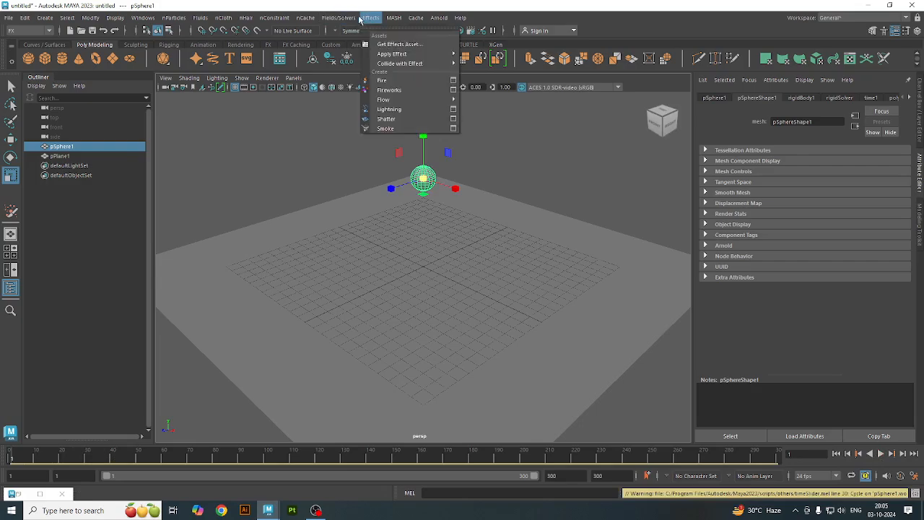
{"action": "mouse_move", "coordinate": [352, 19]}
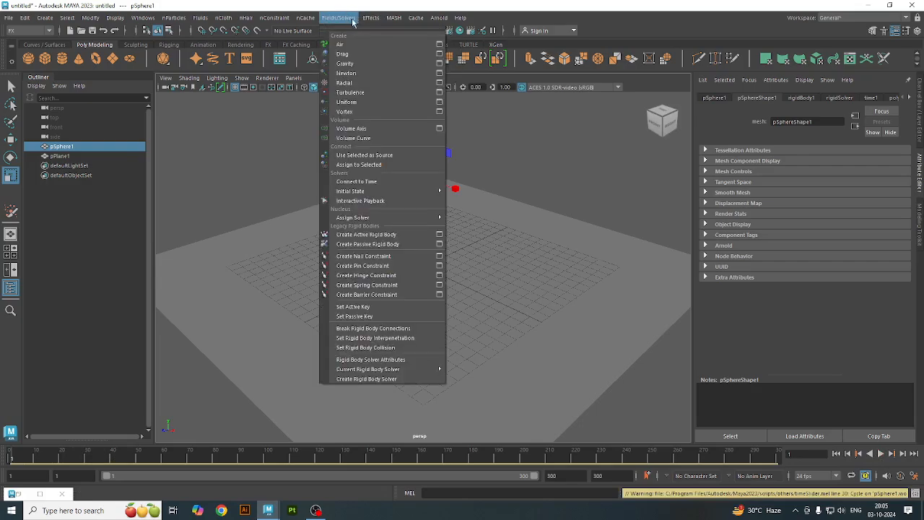
{"action": "left_click", "coordinate": [362, 73]}
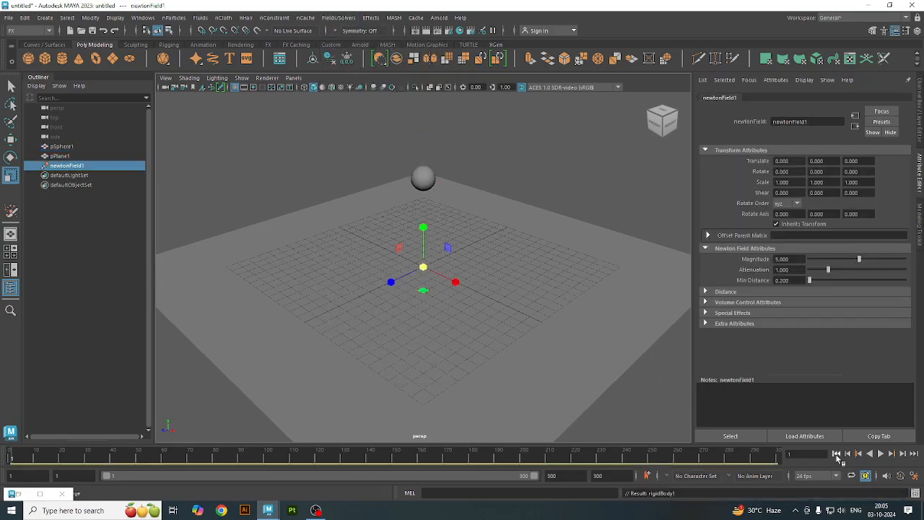
{"action": "left_click", "coordinate": [880, 453]}
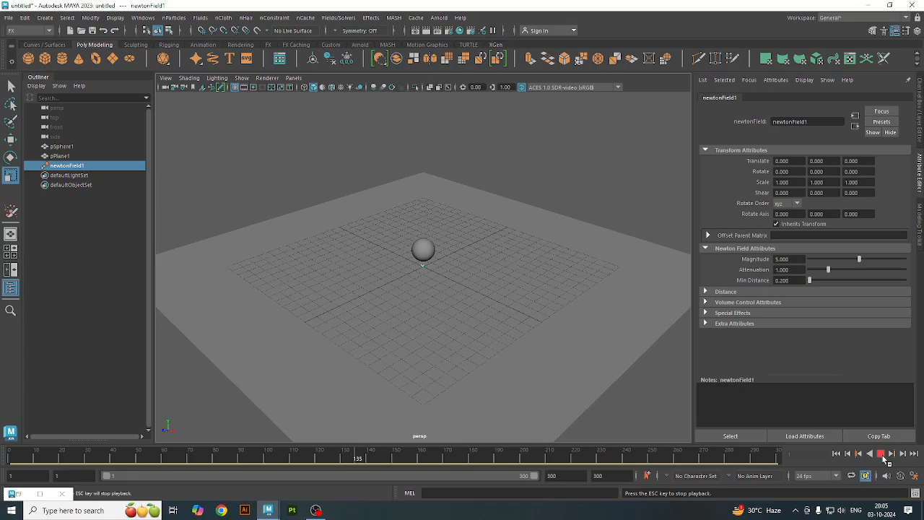
{"action": "left_click", "coordinate": [881, 453]}
{"action": "left_click", "coordinate": [837, 454]}
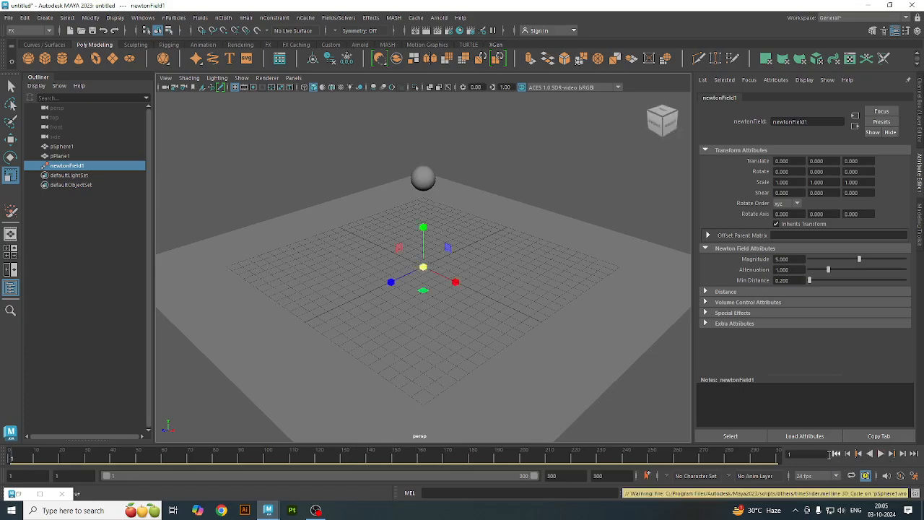
Make the plane a passive rigid body, play the simulation to check the sphere against it, and rewind to the first frame.
{"action": "left_click", "coordinate": [567, 357]}
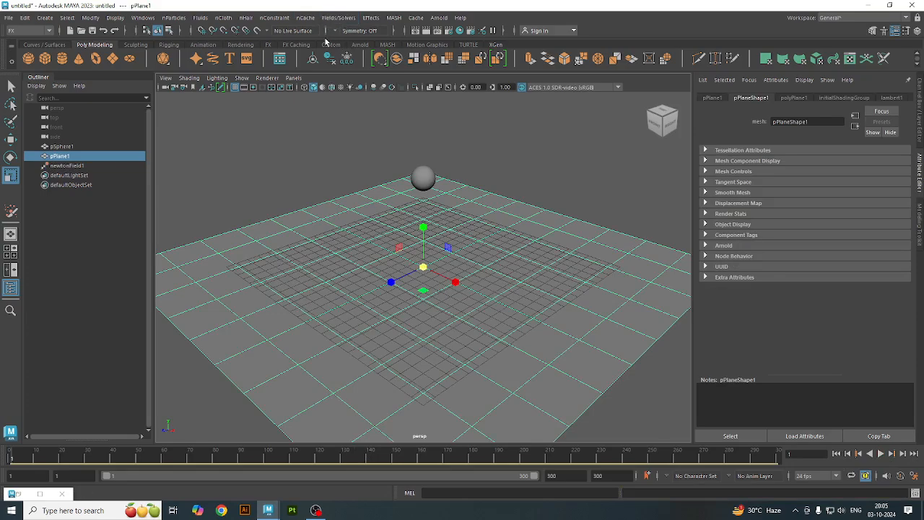
{"action": "left_click", "coordinate": [336, 18]}
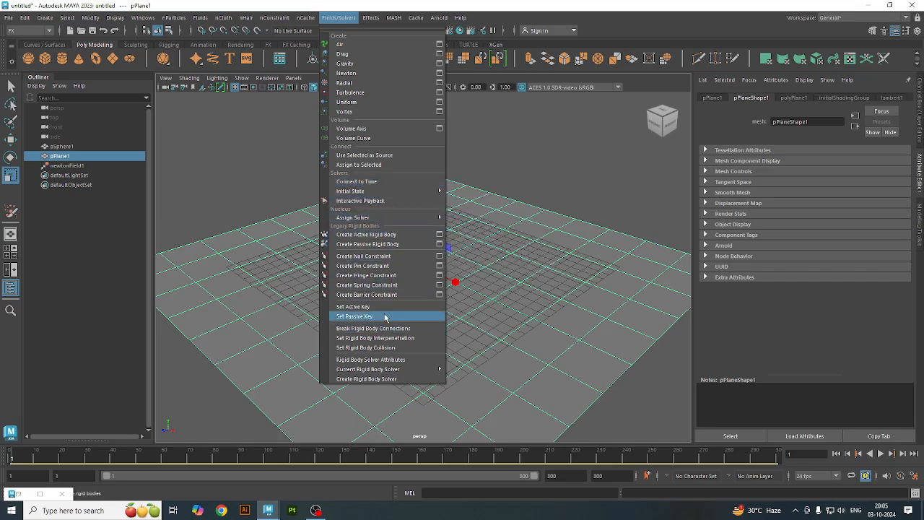
{"action": "left_click", "coordinate": [379, 244]}
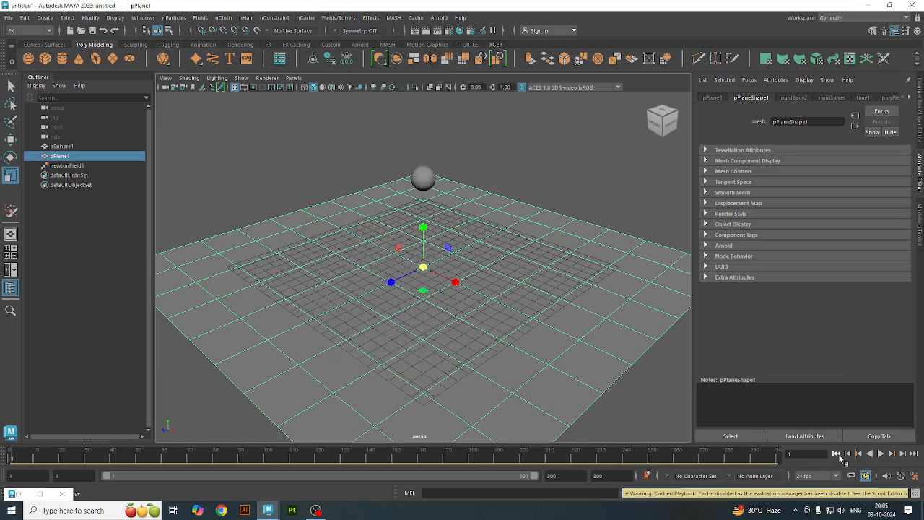
{"action": "left_click", "coordinate": [881, 454]}
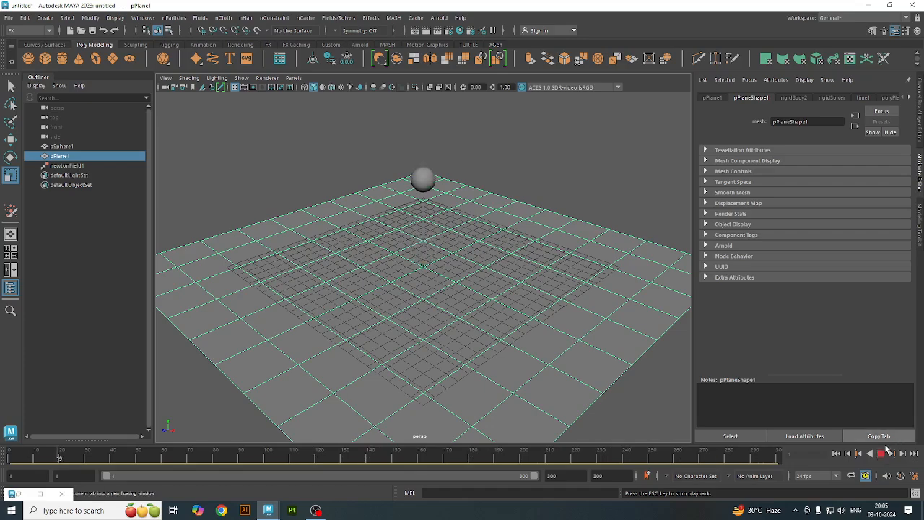
{"action": "left_click", "coordinate": [882, 455]}
{"action": "left_click", "coordinate": [836, 454]}
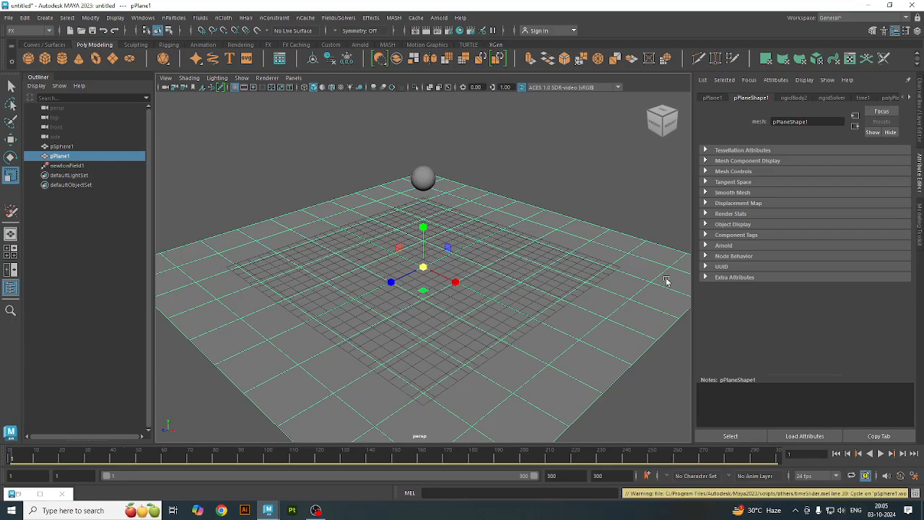
Emit nParticles from the sphere using an Omni emitter at 100 particles per second with a new solver, and play the simulation briefly.
{"action": "left_click", "coordinate": [425, 178]}
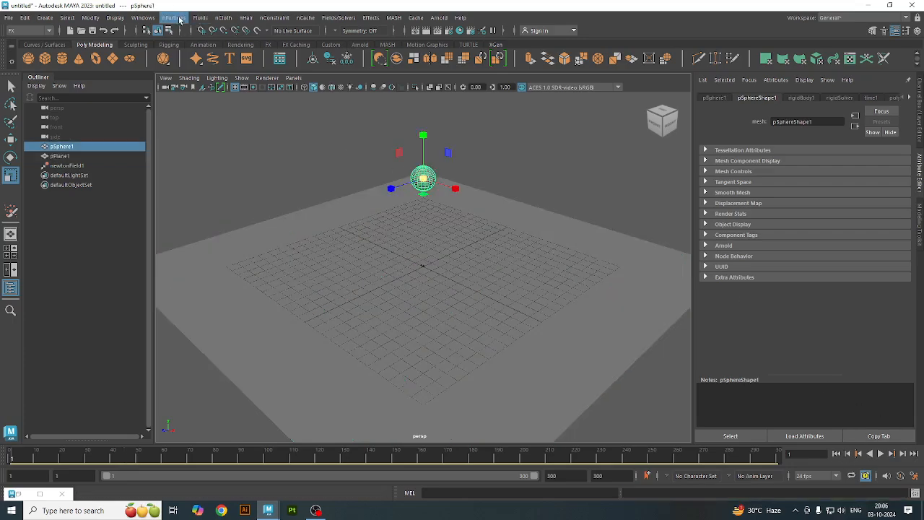
{"action": "left_click", "coordinate": [180, 19]}
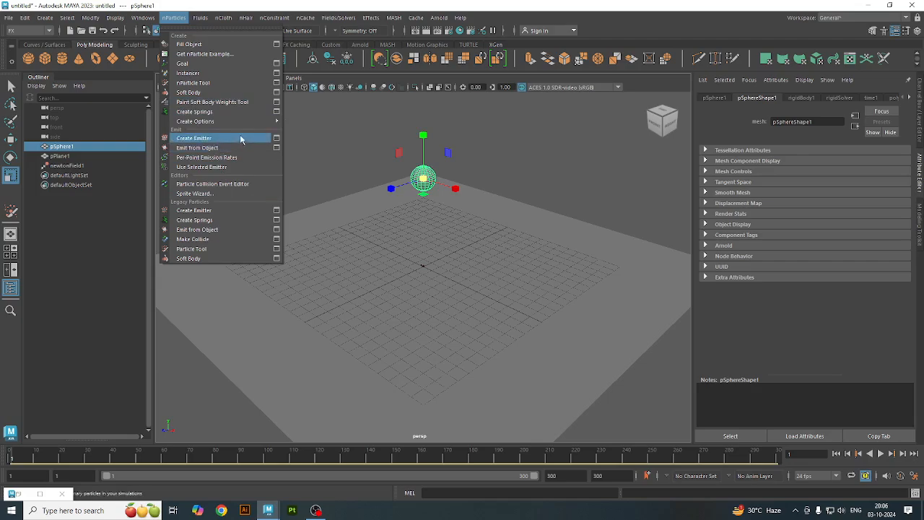
{"action": "left_click", "coordinate": [276, 147]}
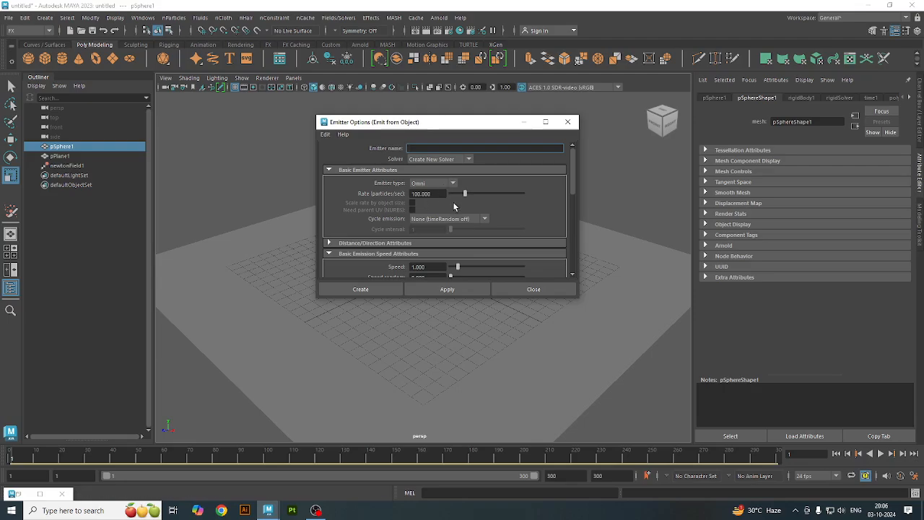
{"action": "scroll", "coordinate": [454, 207], "scroll_direction": "down", "scroll_amount": 2}
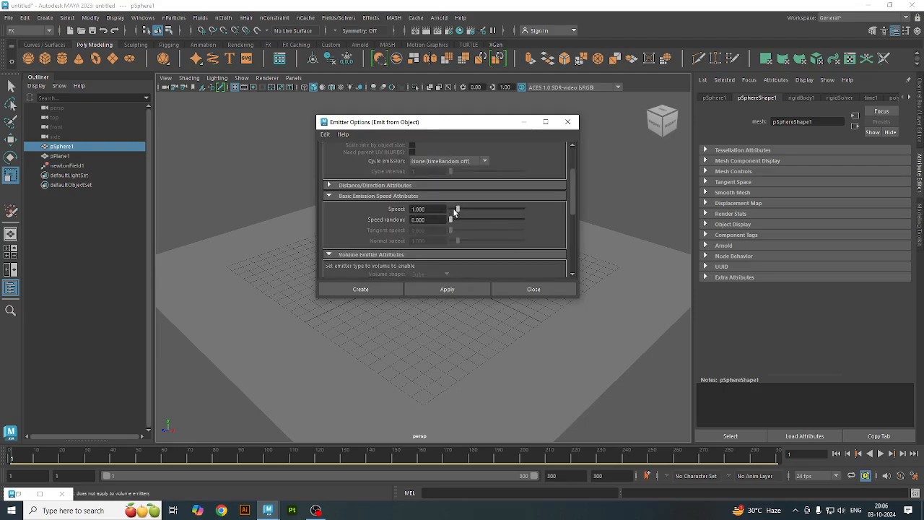
{"action": "scroll", "coordinate": [426, 225], "scroll_direction": "down", "scroll_amount": 3}
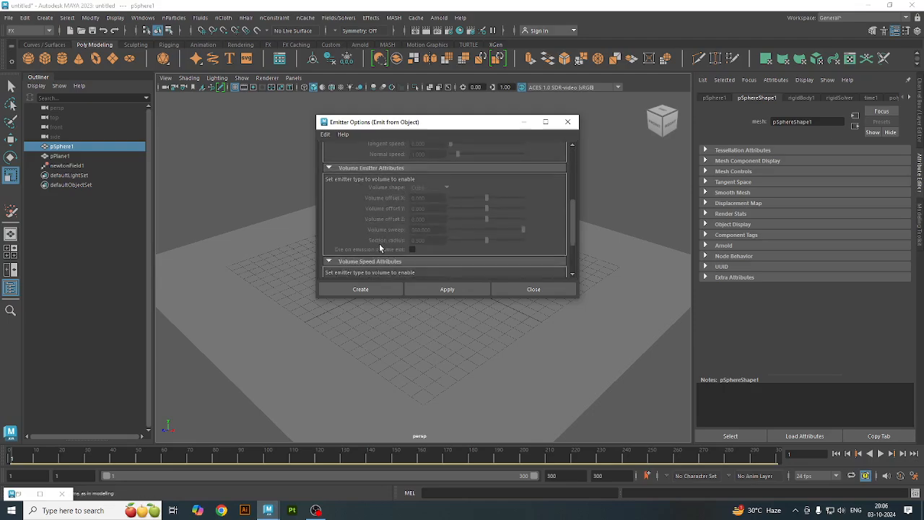
{"action": "scroll", "coordinate": [409, 238], "scroll_direction": "down", "scroll_amount": 3}
{"action": "left_click", "coordinate": [360, 289]}
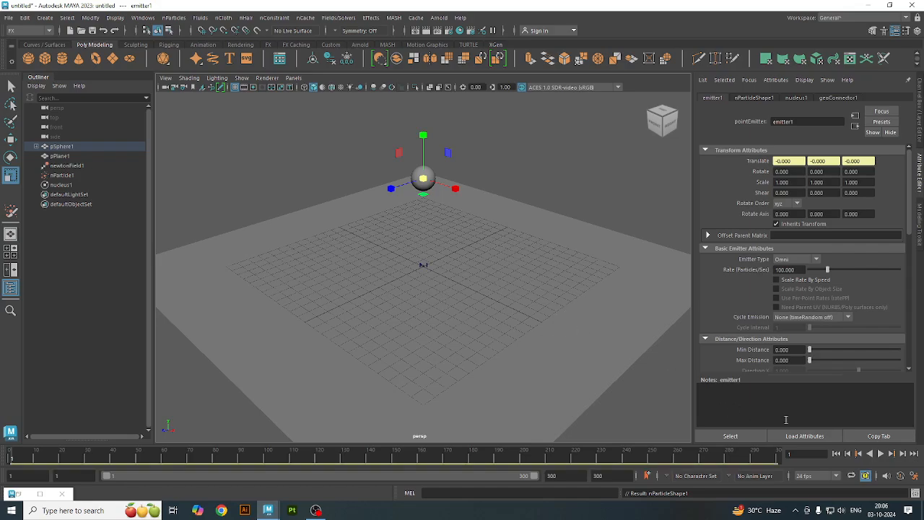
{"action": "left_click", "coordinate": [880, 454]}
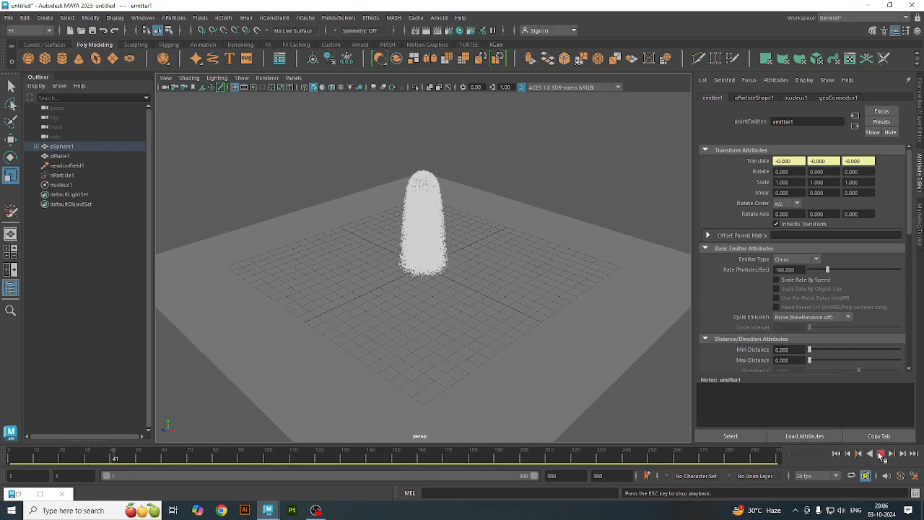
{"action": "left_click", "coordinate": [881, 454]}
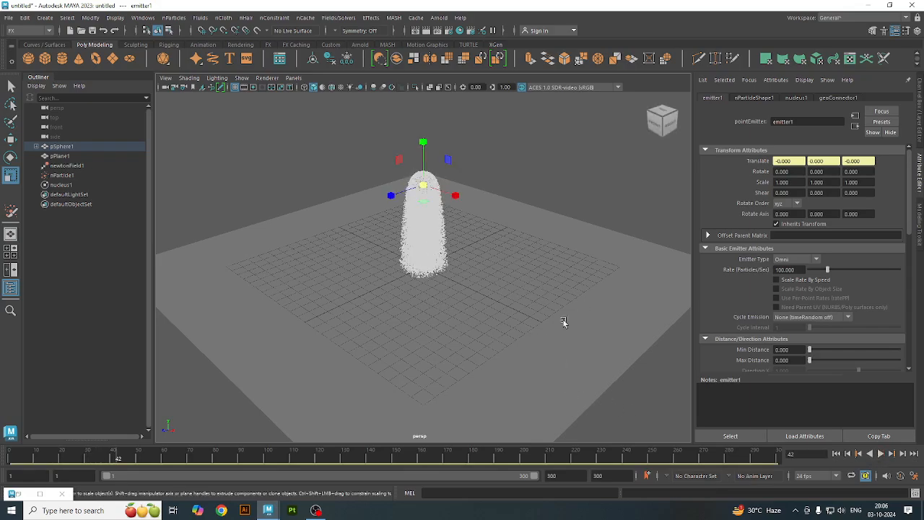
Try to make the emitted nParticles collide with the plane using Make Collide.
{"action": "left_click", "coordinate": [456, 254]}
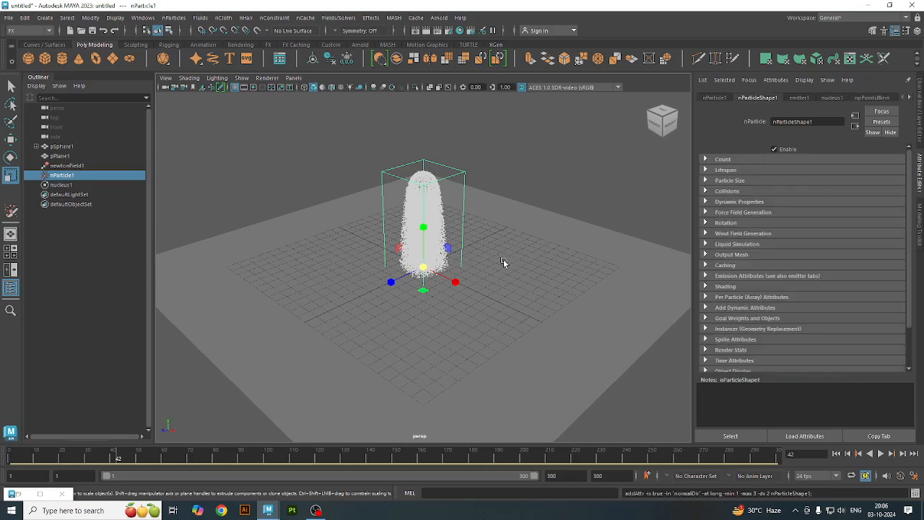
{"action": "left_click", "coordinate": [173, 18]}
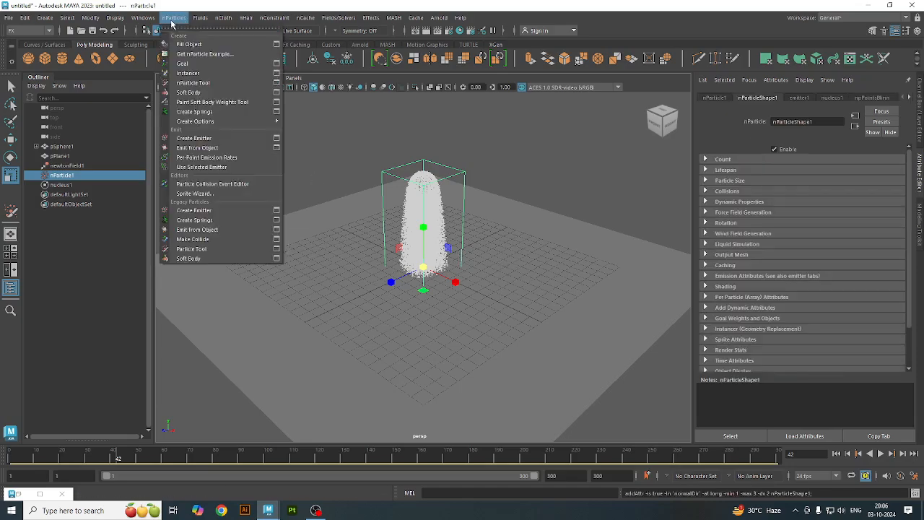
{"action": "left_click", "coordinate": [341, 280]}
{"action": "left_click", "coordinate": [341, 279], "text": "shift"}
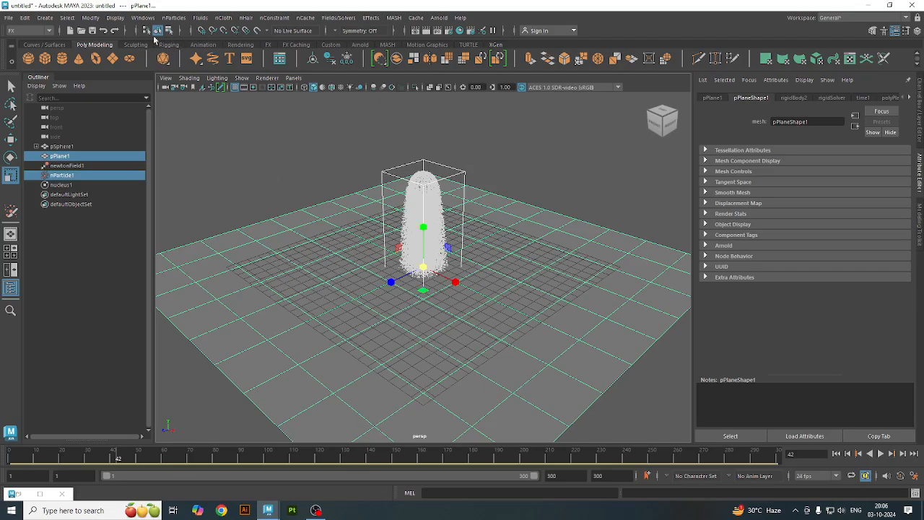
{"action": "left_click", "coordinate": [169, 20]}
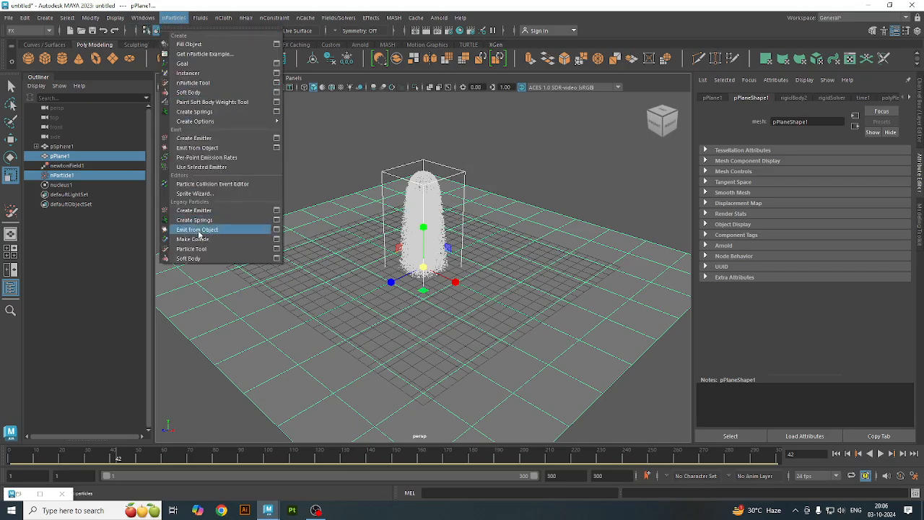
{"action": "left_click", "coordinate": [194, 239]}
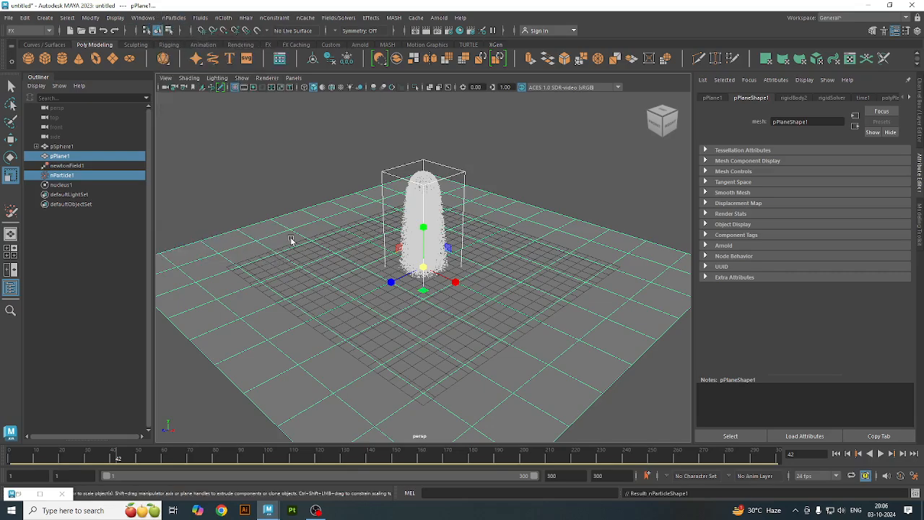
Play the simulation from the first frame and check the particles against the plane from a low side view.
{"action": "left_click", "coordinate": [836, 453]}
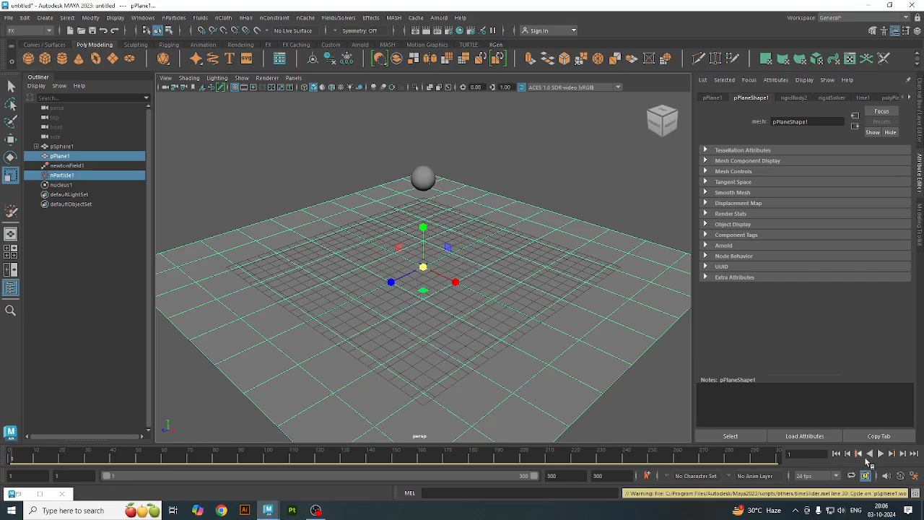
{"action": "left_click", "coordinate": [881, 453]}
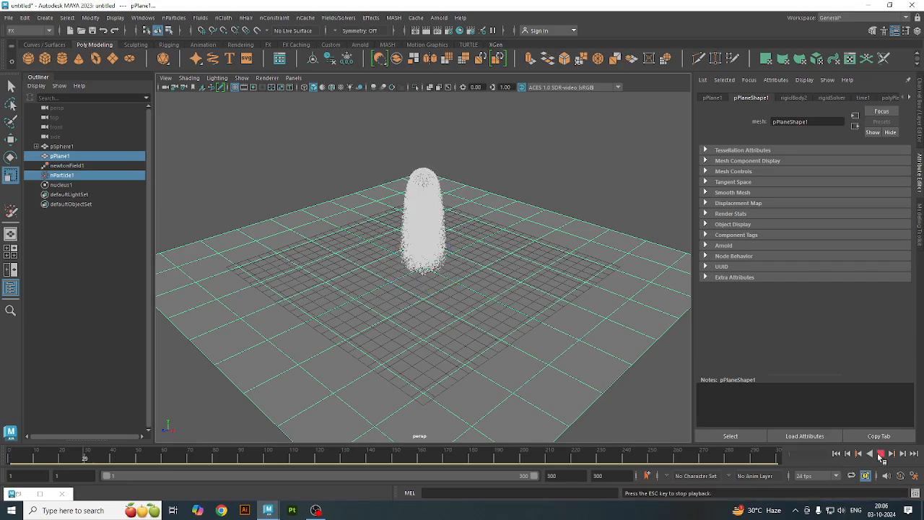
{"action": "left_click", "coordinate": [881, 453]}
{"action": "left_click_drag", "start_coordinate": [439, 337], "coordinate": [450, 320], "text": "alt"}
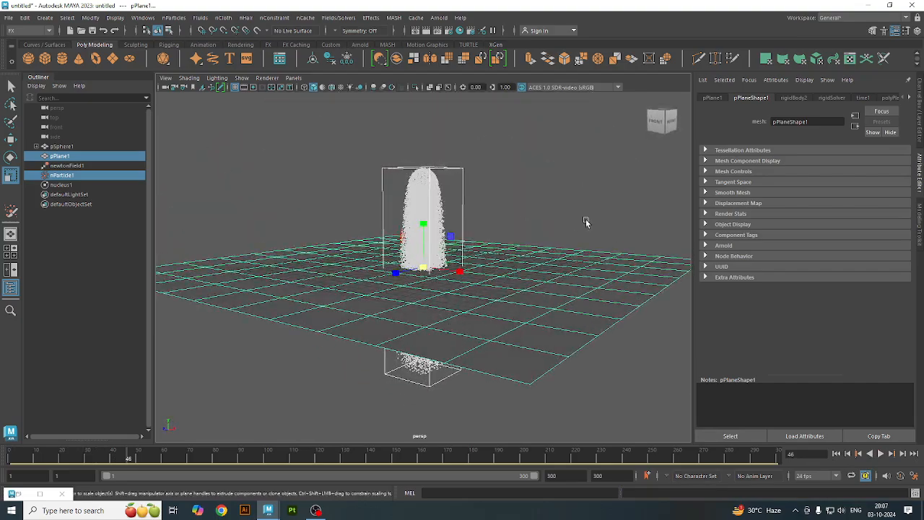
Try Make Collide again on the nParticles and the plane, with the collision options reset to their defaults.
{"action": "left_click", "coordinate": [587, 223]}
{"action": "left_click", "coordinate": [435, 257]}
{"action": "left_click", "coordinate": [480, 329], "text": "shift"}
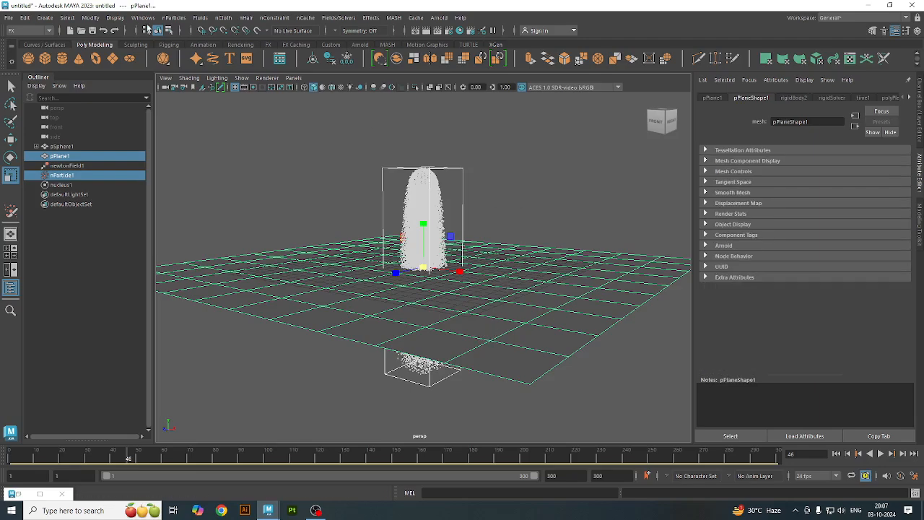
{"action": "left_click", "coordinate": [143, 20]}
{"action": "mouse_move", "coordinate": [174, 17]}
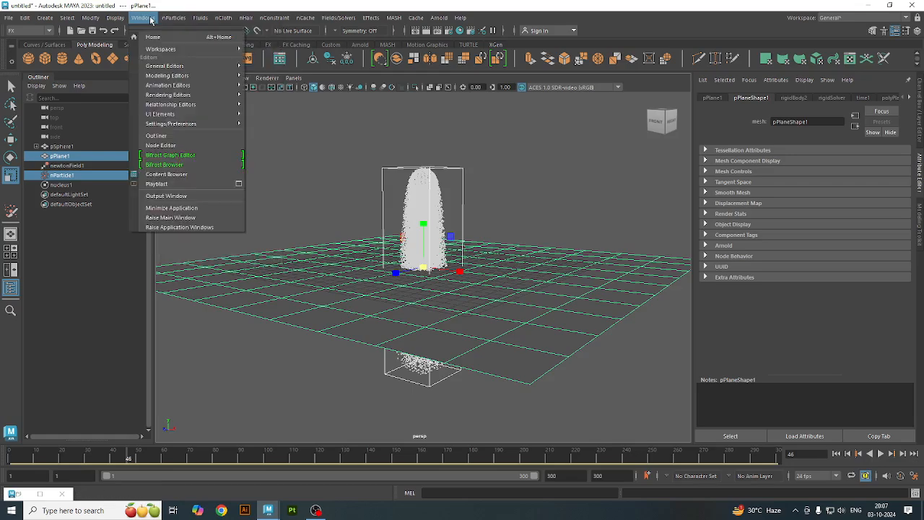
{"action": "left_click", "coordinate": [150, 18]}
{"action": "left_click", "coordinate": [174, 17]}
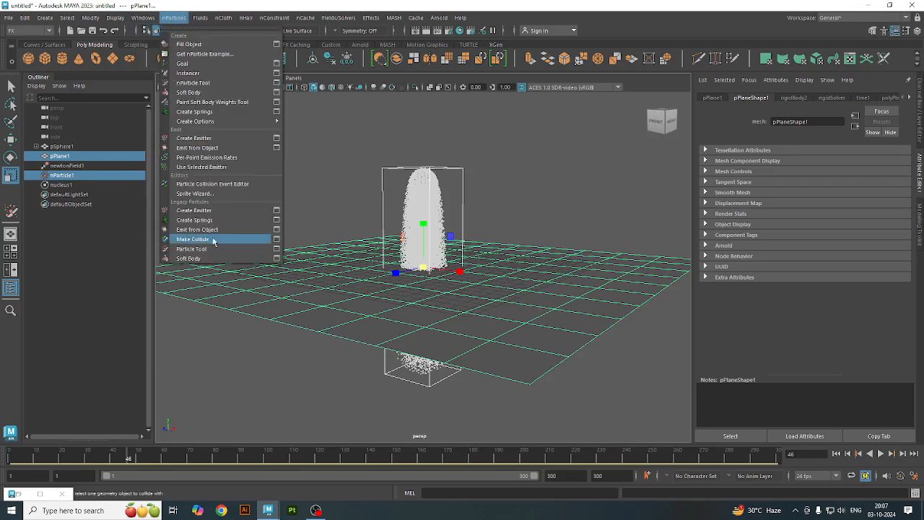
{"action": "left_click", "coordinate": [276, 240]}
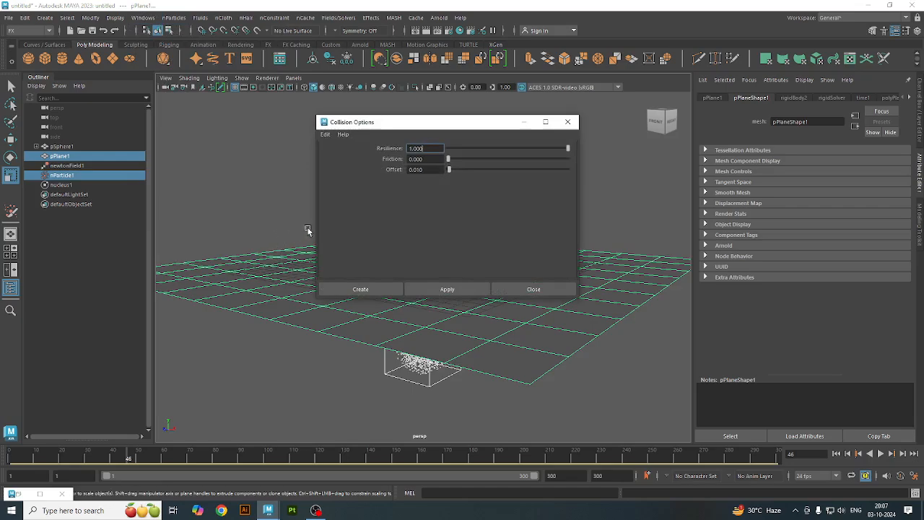
{"action": "left_click", "coordinate": [325, 134]}
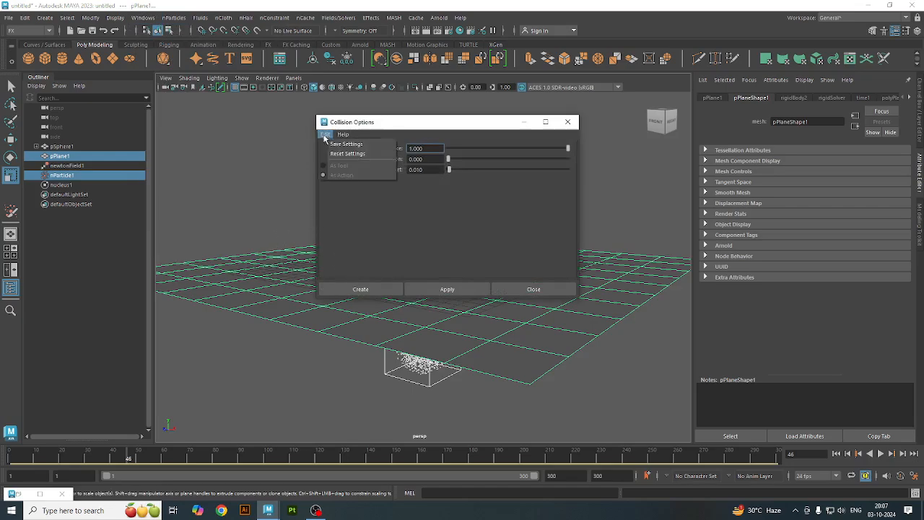
{"action": "left_click", "coordinate": [340, 153]}
{"action": "left_click", "coordinate": [383, 289]}
Replay the simulation from the start to check the particles at the plane, and rewind to the first frame.
{"action": "left_click", "coordinate": [339, 360]}
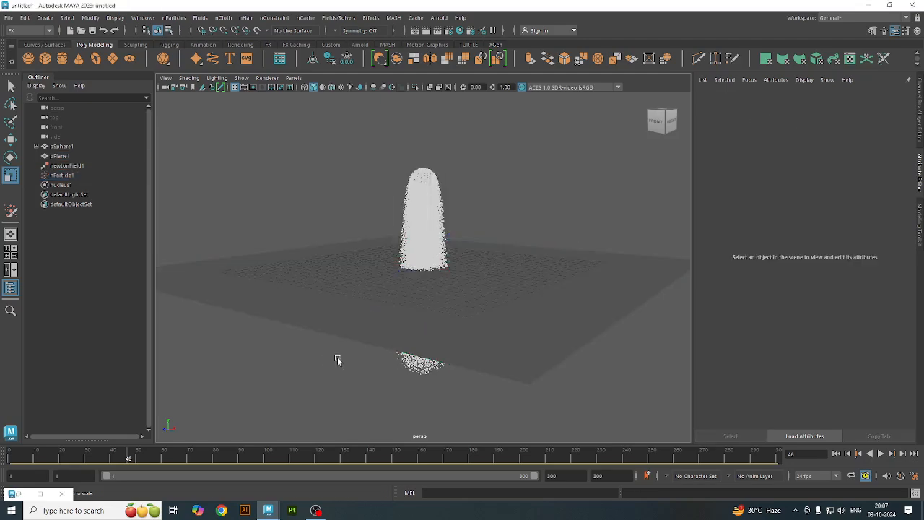
{"action": "left_click", "coordinate": [422, 366]}
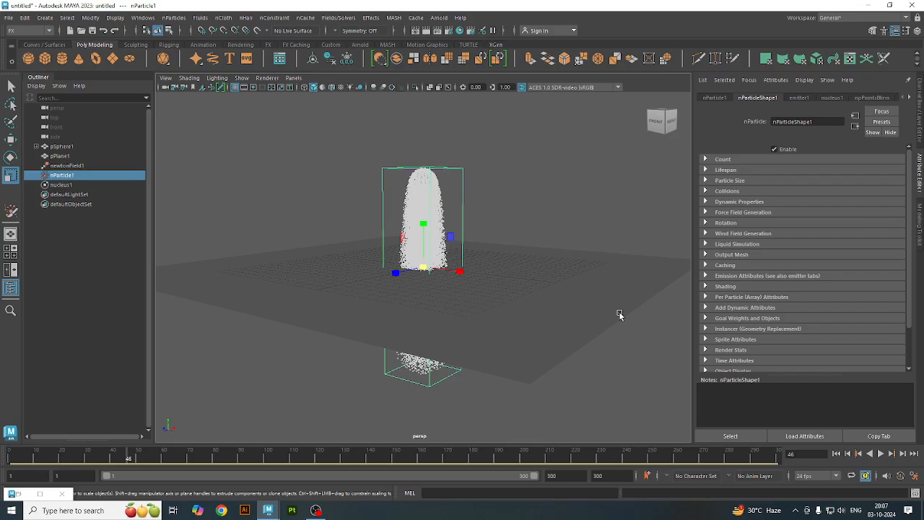
{"action": "left_click", "coordinate": [600, 314]}
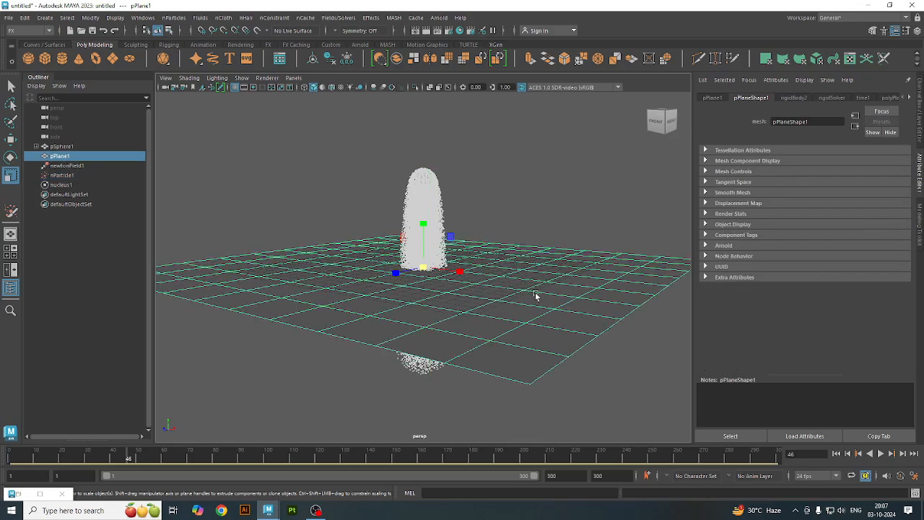
{"action": "left_click", "coordinate": [836, 453]}
{"action": "left_click", "coordinate": [880, 453]}
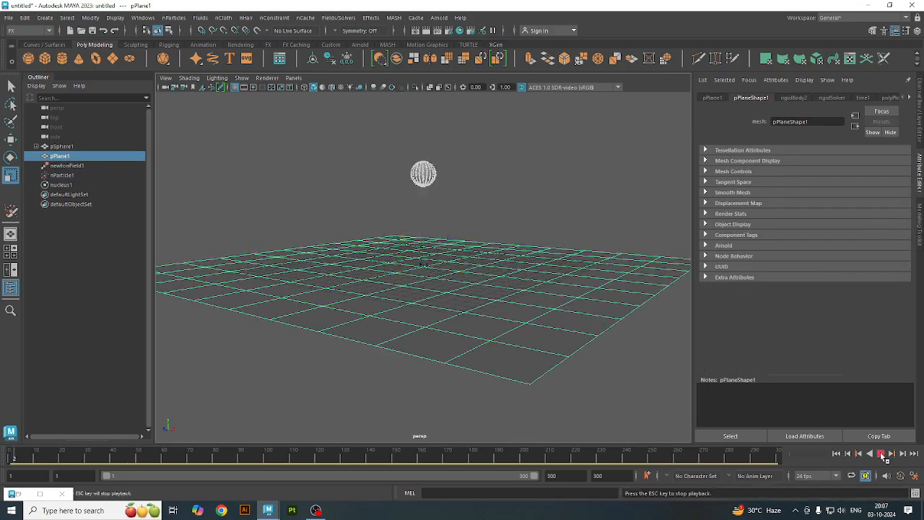
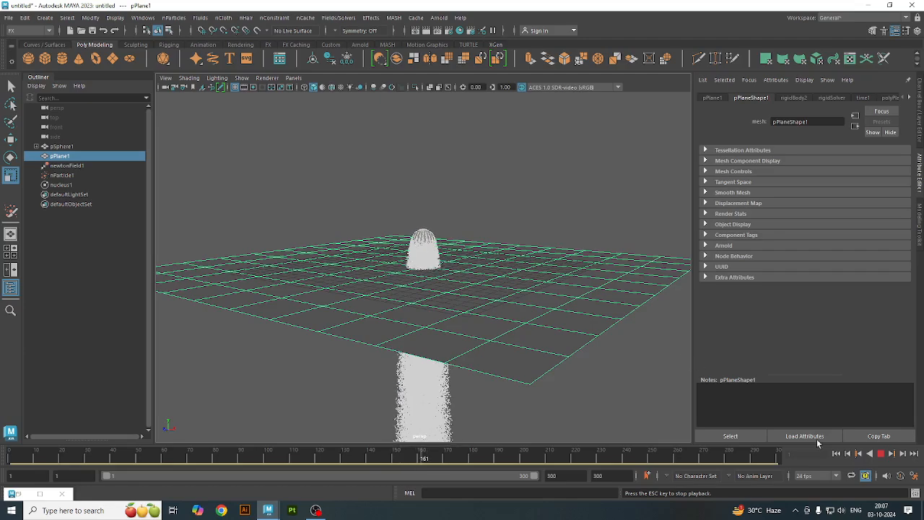
{"action": "left_click", "coordinate": [881, 453]}
{"action": "left_click", "coordinate": [837, 453]}
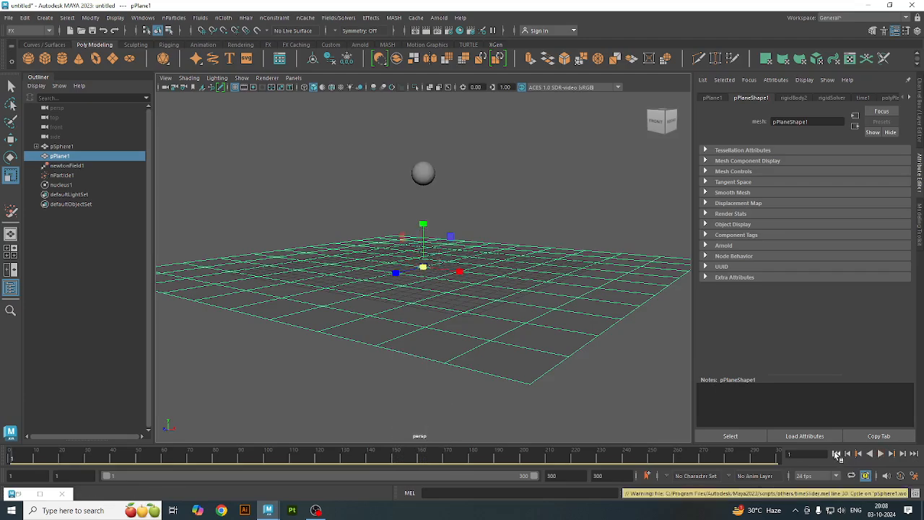
Start a new scene without saving the changes to the current one.
{"action": "left_click_drag", "start_coordinate": [486, 289], "coordinate": [519, 308], "text": "alt"}
{"action": "middle_click_drag", "start_coordinate": [433, 325], "coordinate": [447, 382], "text": "alt"}
{"action": "left_click_drag", "start_coordinate": [434, 331], "coordinate": [441, 324], "text": "alt"}
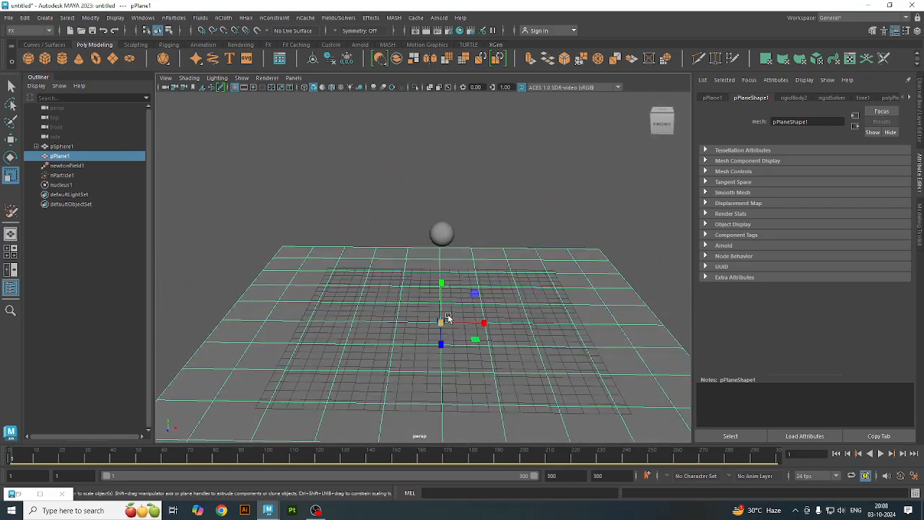
{"action": "left_click_drag", "start_coordinate": [373, 345], "coordinate": [384, 368], "text": "alt"}
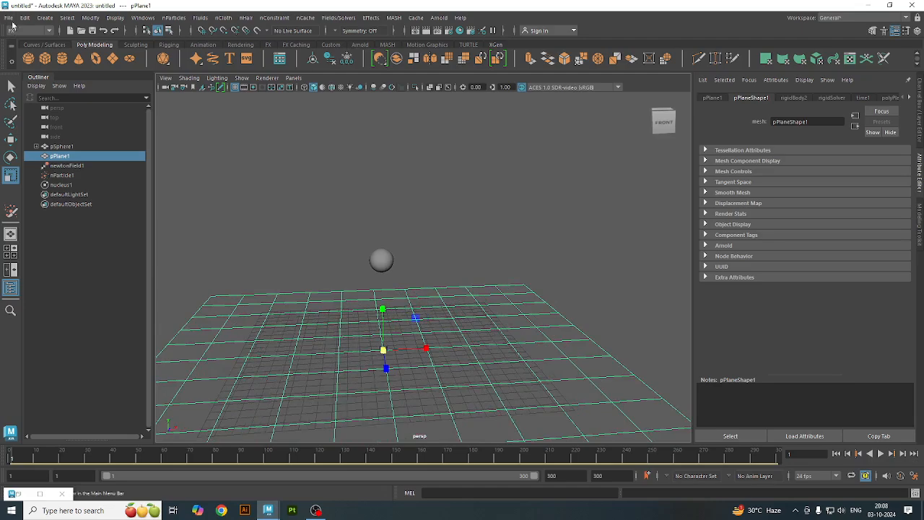
{"action": "left_click", "coordinate": [8, 18]}
{"action": "left_click", "coordinate": [29, 28]}
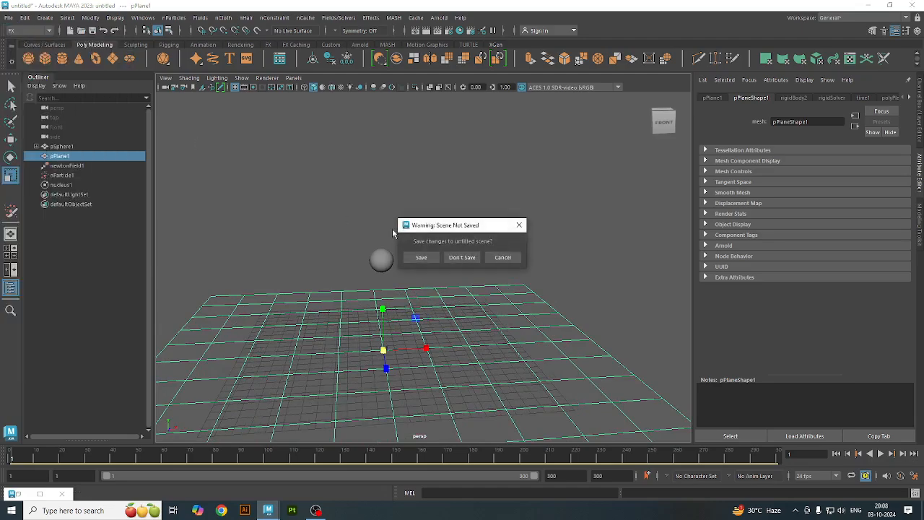
{"action": "left_click", "coordinate": [456, 258]}
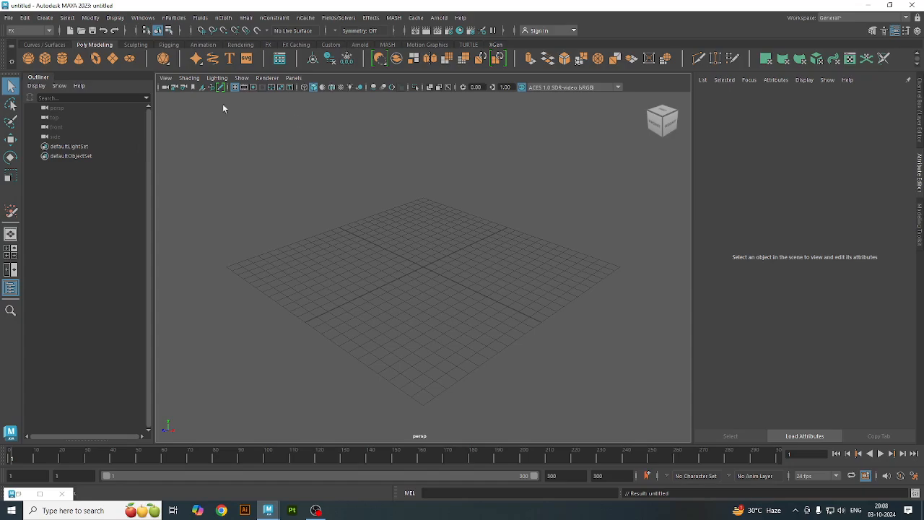
Create an nParticle grid spanning the ground grid corner to corner, placed with the cursor at 0.687 particle spacing with a new solver.
{"action": "left_click", "coordinate": [177, 19]}
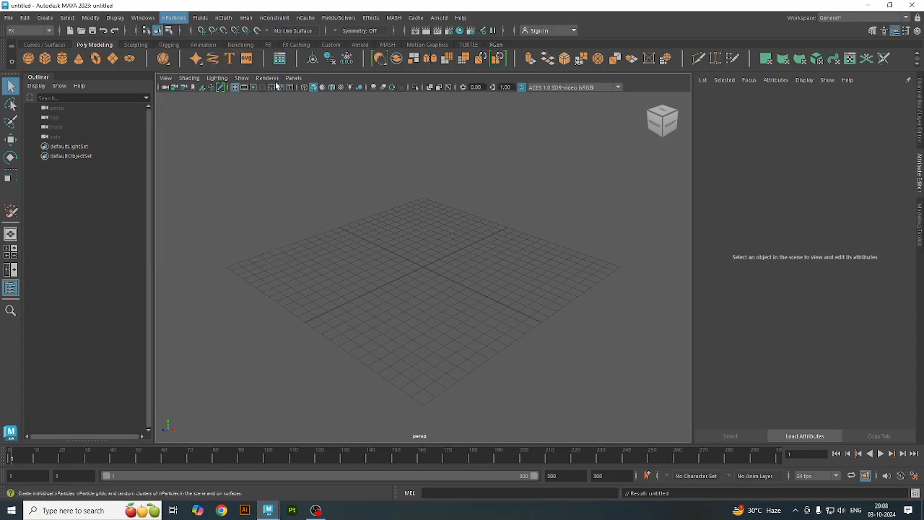
{"action": "left_click", "coordinate": [276, 82]}
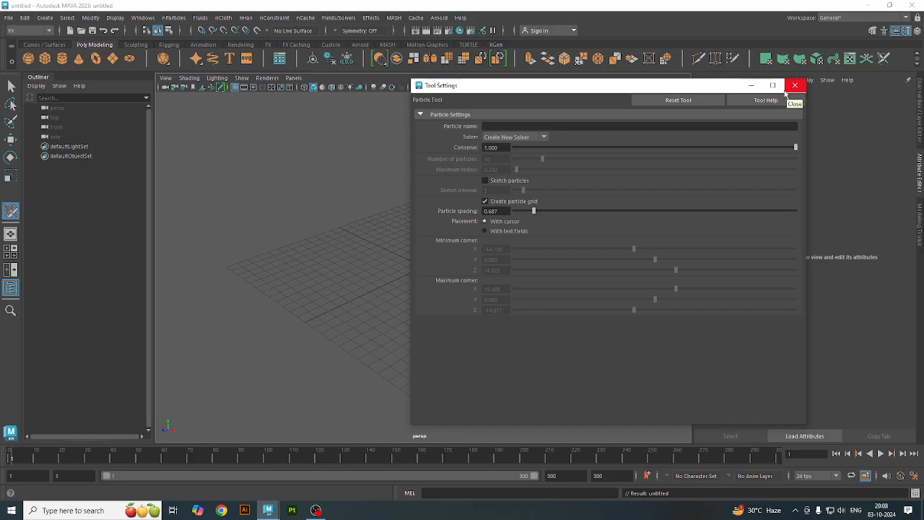
{"action": "left_click", "coordinate": [485, 231]}
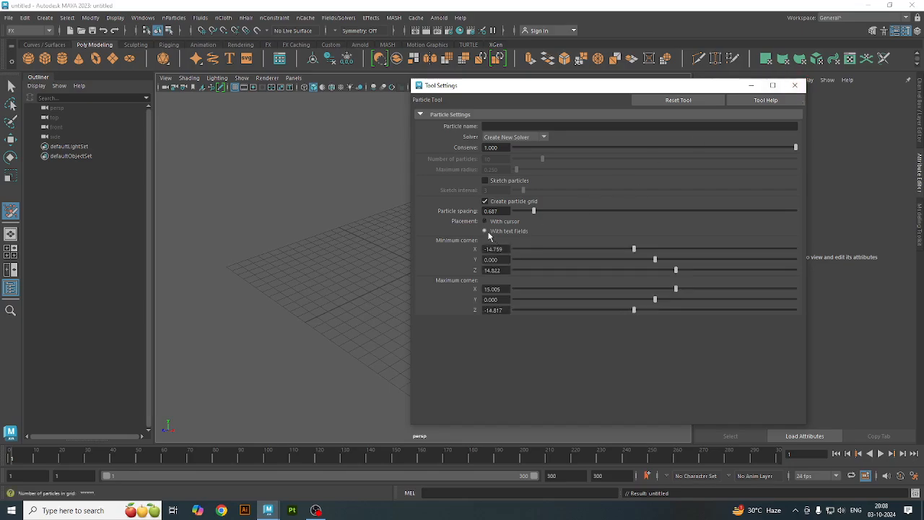
{"action": "left_click", "coordinate": [485, 221]}
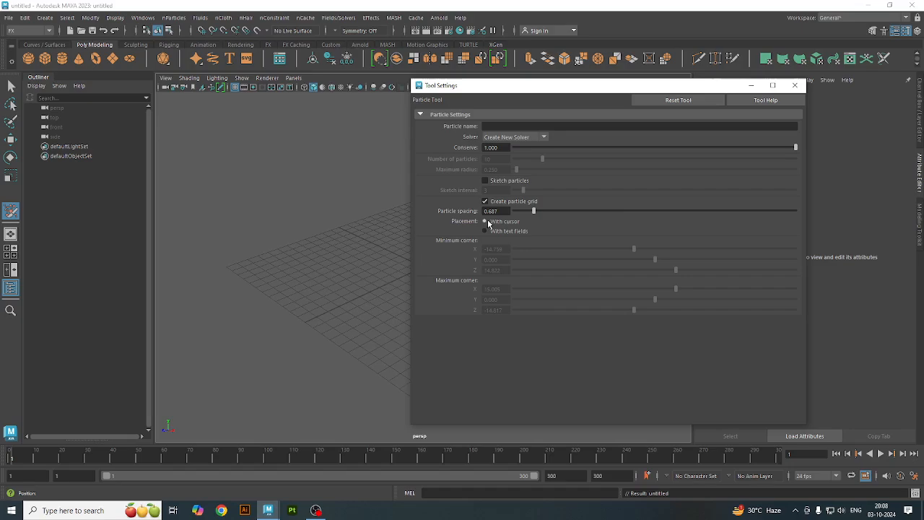
{"action": "left_click", "coordinate": [793, 86]}
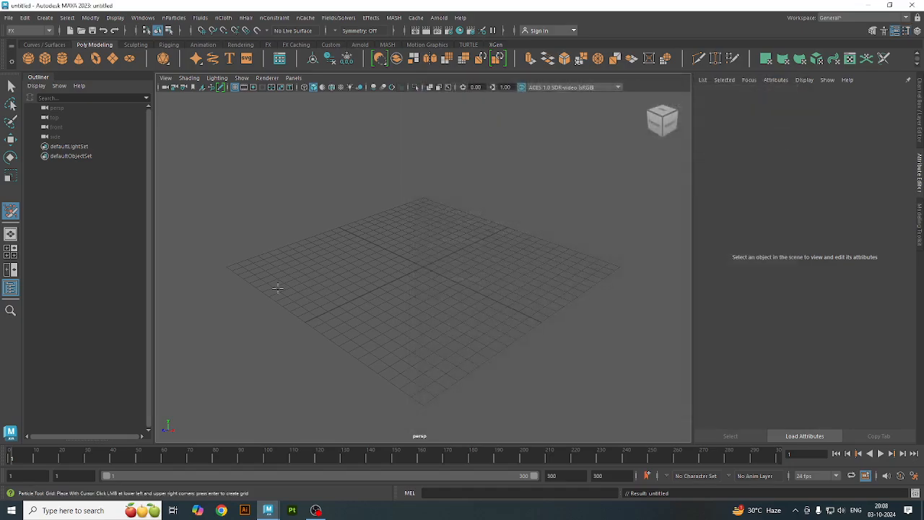
{"action": "left_click", "coordinate": [227, 262]}
{"action": "left_click", "coordinate": [619, 264]}
{"action": "key", "text": "Return"}
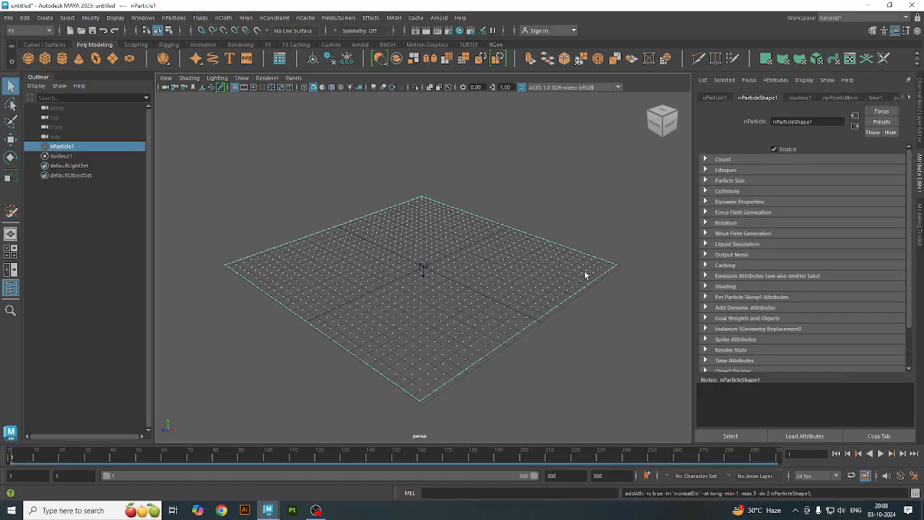
Move the particle grid straight up about 11.7 cm above the ground grid.
{"action": "left_click", "coordinate": [11, 140]}
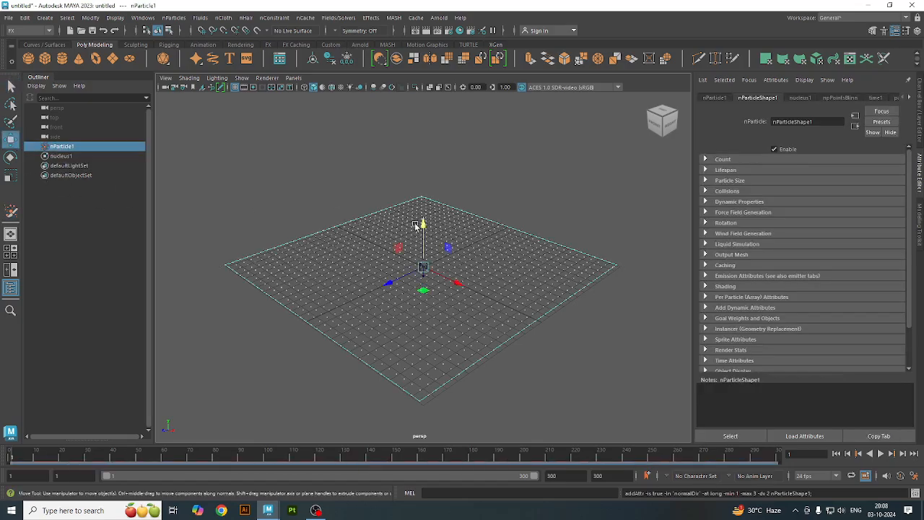
{"action": "left_click_drag", "start_coordinate": [422, 223], "coordinate": [431, 101]}
{"action": "left_click_drag", "start_coordinate": [424, 165], "coordinate": [430, 99]}
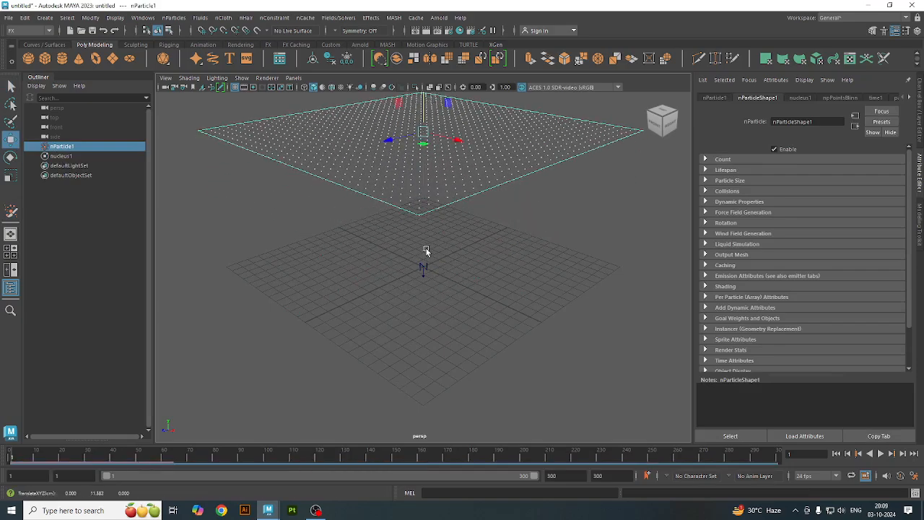
Add a polygon plane at the origin and scale it uniformly to about 47.3 so it extends well beyond the ground grid.
{"action": "left_click", "coordinate": [421, 268]}
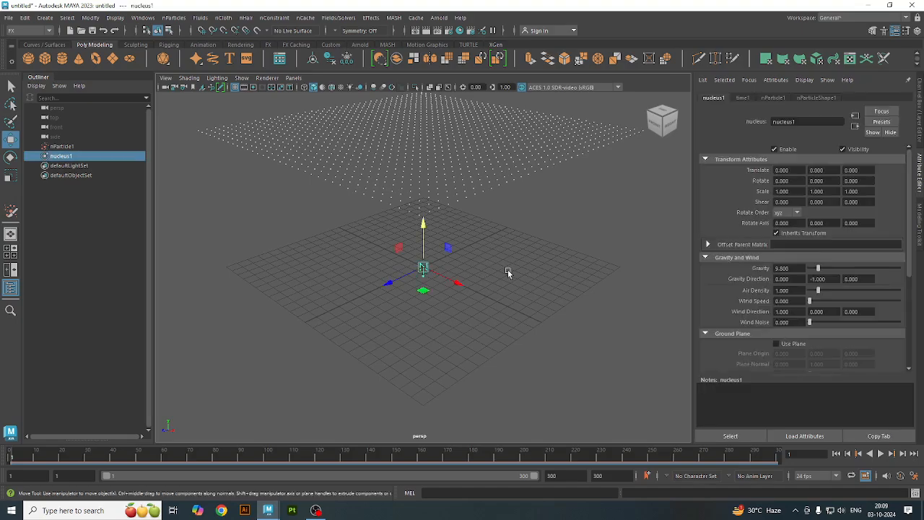
{"action": "left_click", "coordinate": [918, 30]}
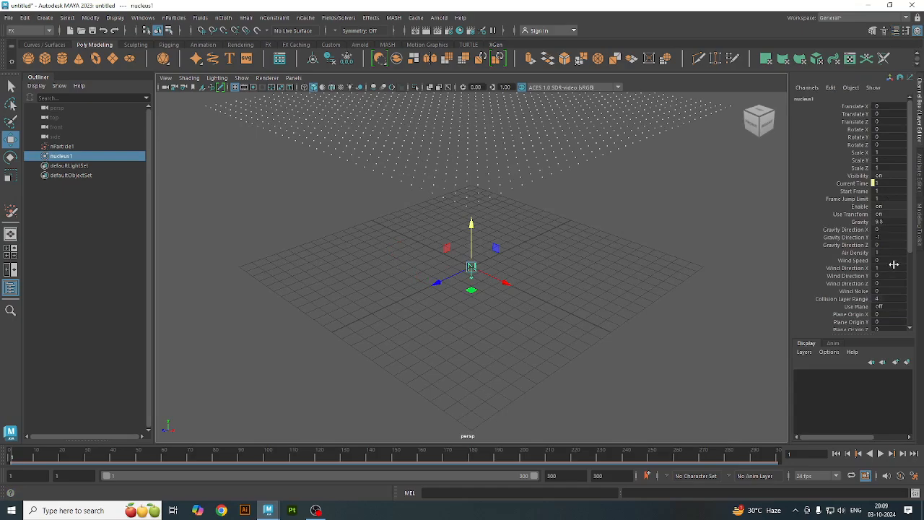
{"action": "left_click", "coordinate": [648, 243]}
{"action": "left_click", "coordinate": [113, 60]}
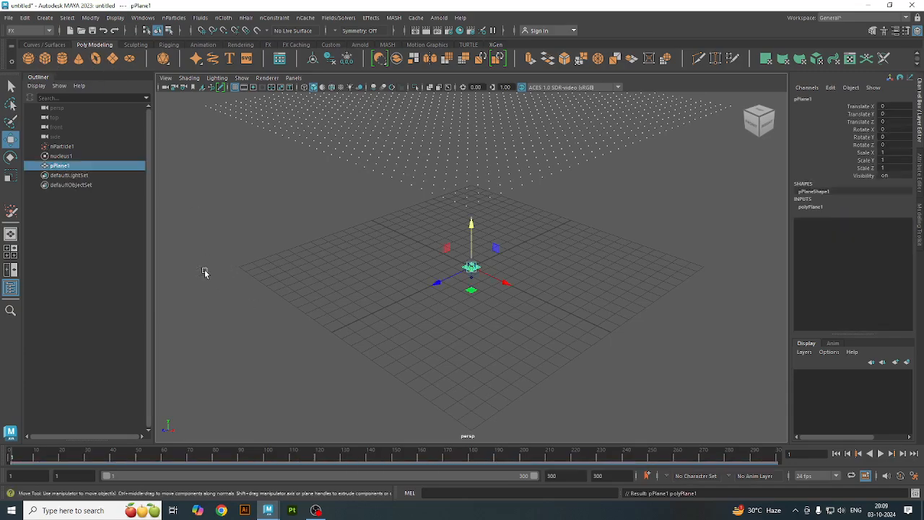
{"action": "left_click", "coordinate": [11, 175]}
{"action": "left_click_drag", "start_coordinate": [470, 267], "coordinate": [852, 353]}
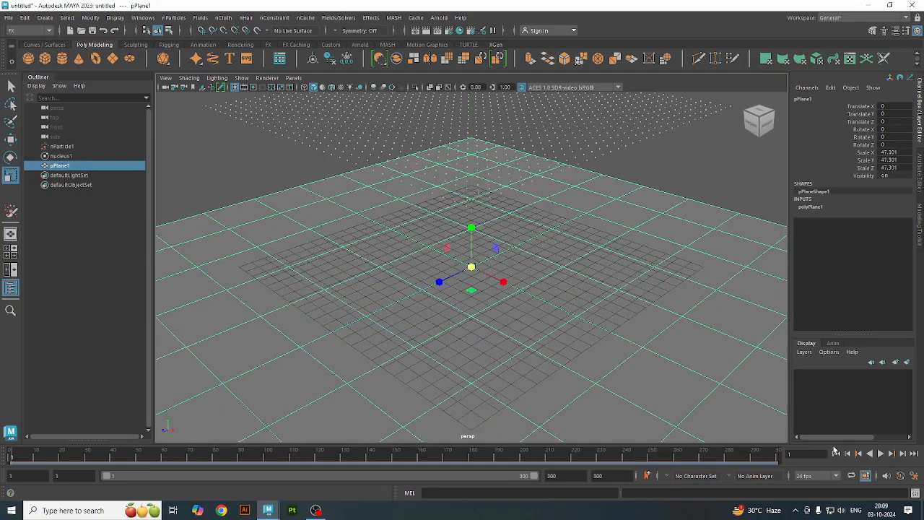
Play the simulation to watch the particle grid fall past the plane, and return to the first frame.
{"action": "left_click", "coordinate": [881, 453]}
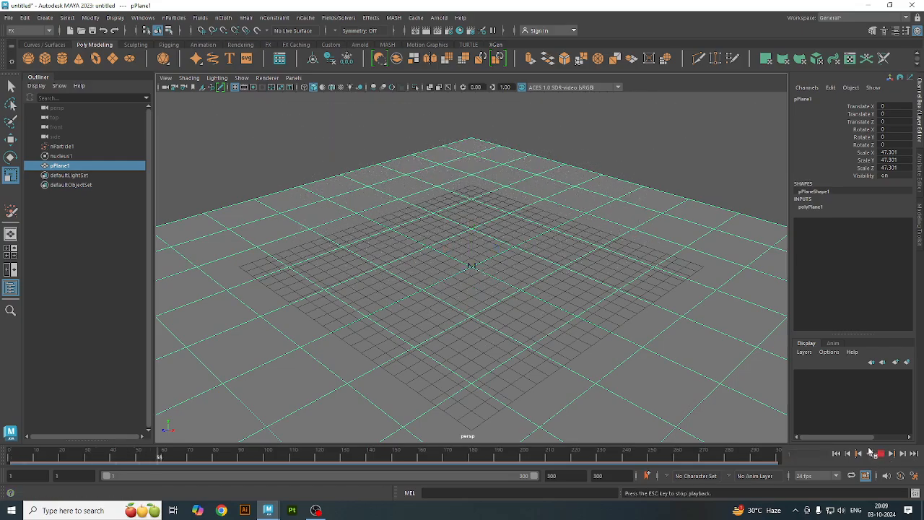
{"action": "left_click", "coordinate": [880, 453]}
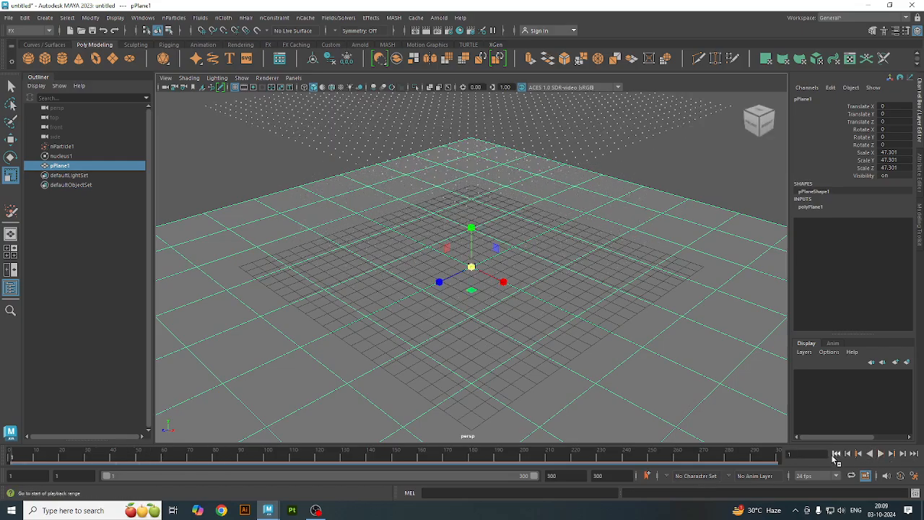
Set the nParticle grid's Particle Render Type to Blobby Surface (s/w) in its shading attributes.
{"action": "left_click", "coordinate": [623, 139]}
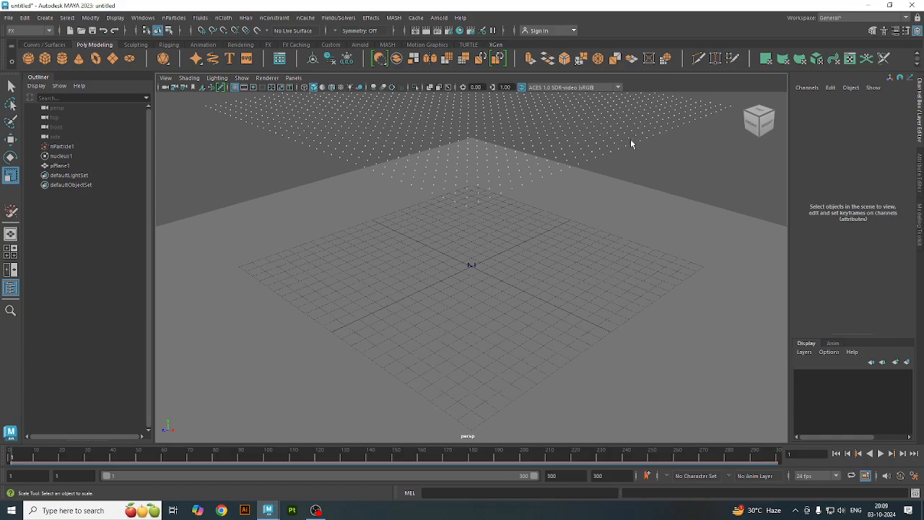
{"action": "left_click", "coordinate": [642, 125]}
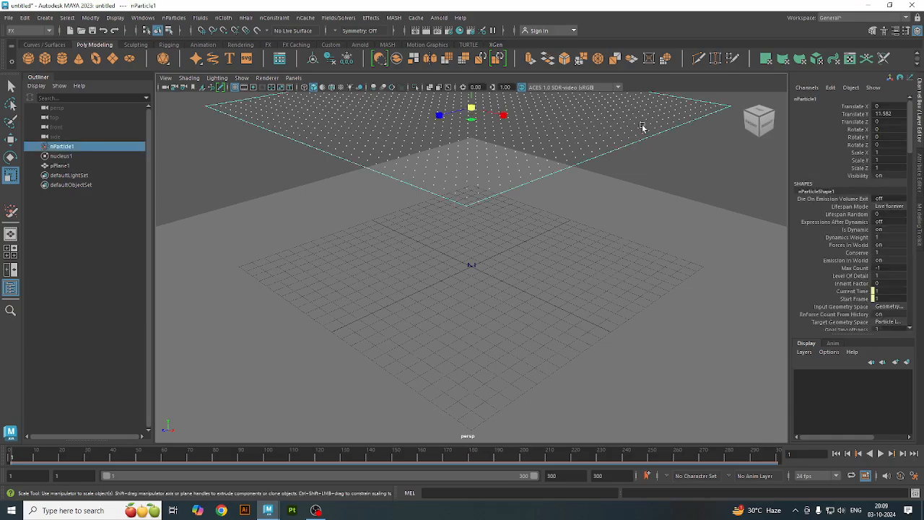
{"action": "right_click", "coordinate": [642, 125]}
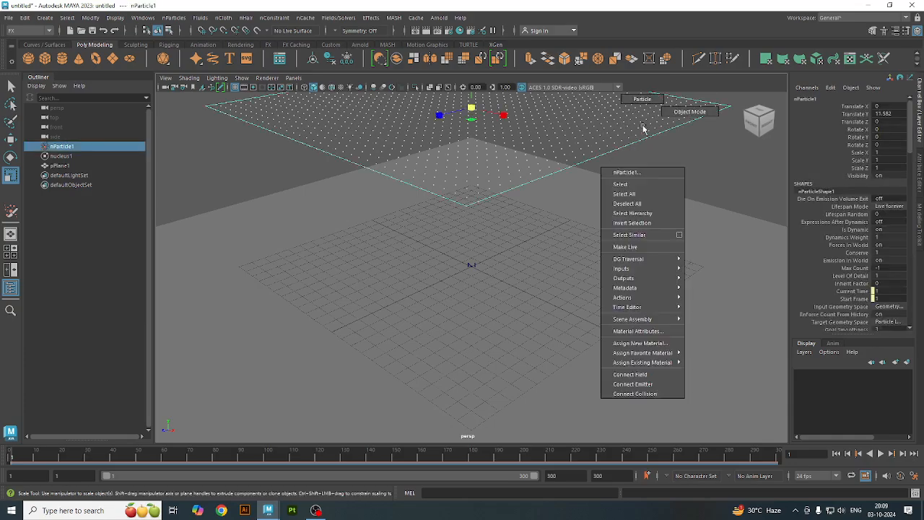
{"action": "left_click", "coordinate": [623, 331]}
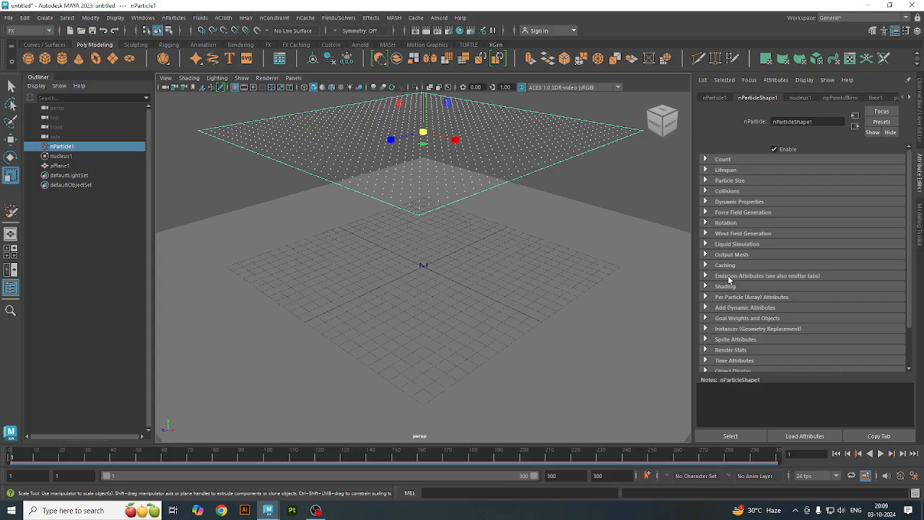
{"action": "scroll", "coordinate": [712, 330], "scroll_direction": "down", "scroll_amount": 2}
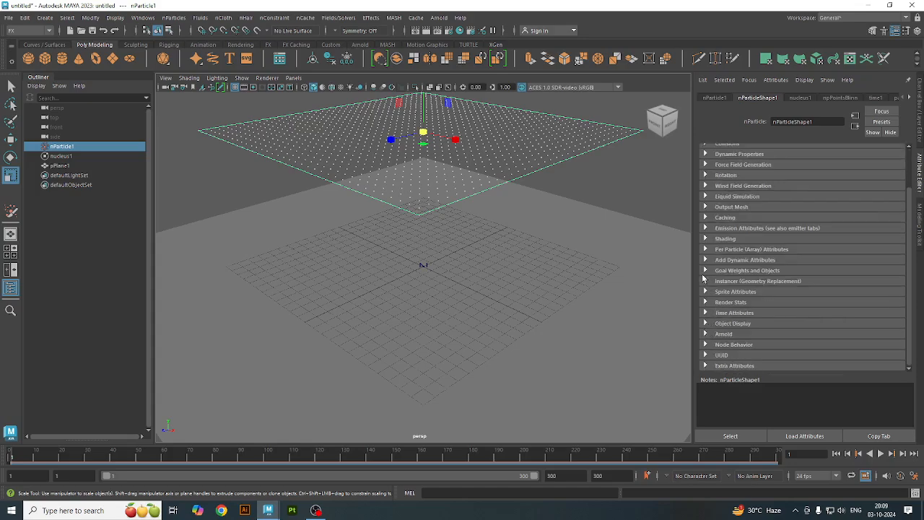
{"action": "left_click", "coordinate": [706, 238]}
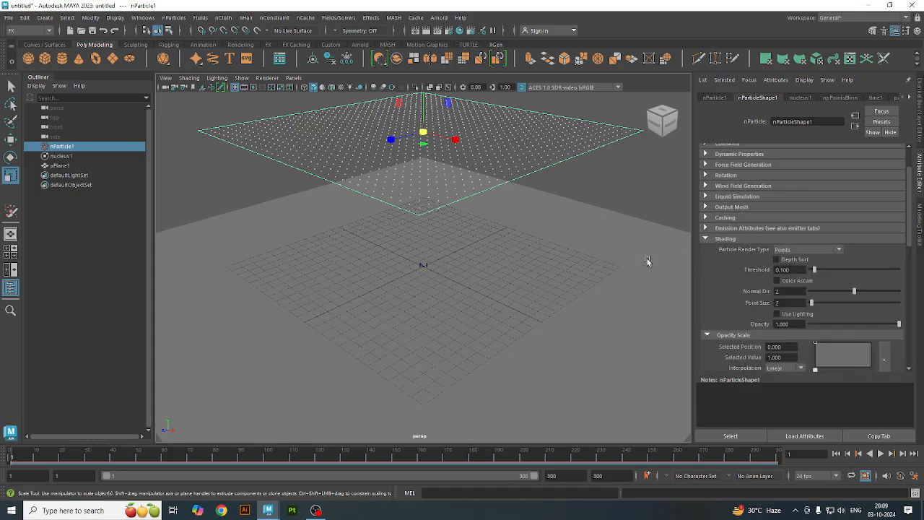
{"action": "left_click", "coordinate": [791, 251]}
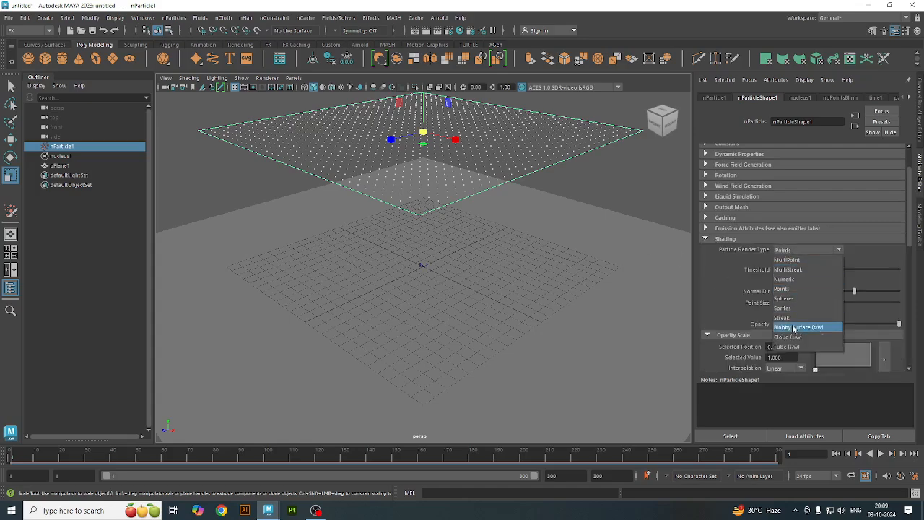
{"action": "left_click", "coordinate": [794, 329]}
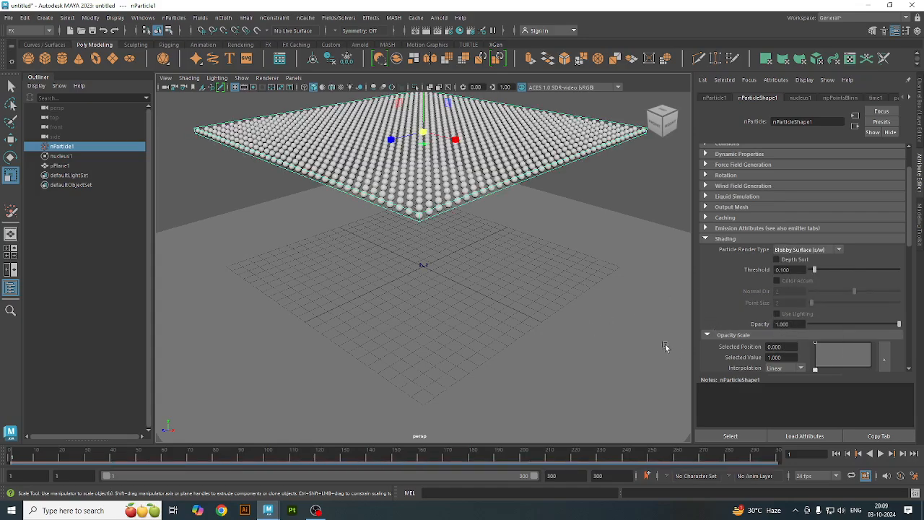
Make the large polygon plane a passive rigid body.
{"action": "left_click", "coordinate": [574, 297]}
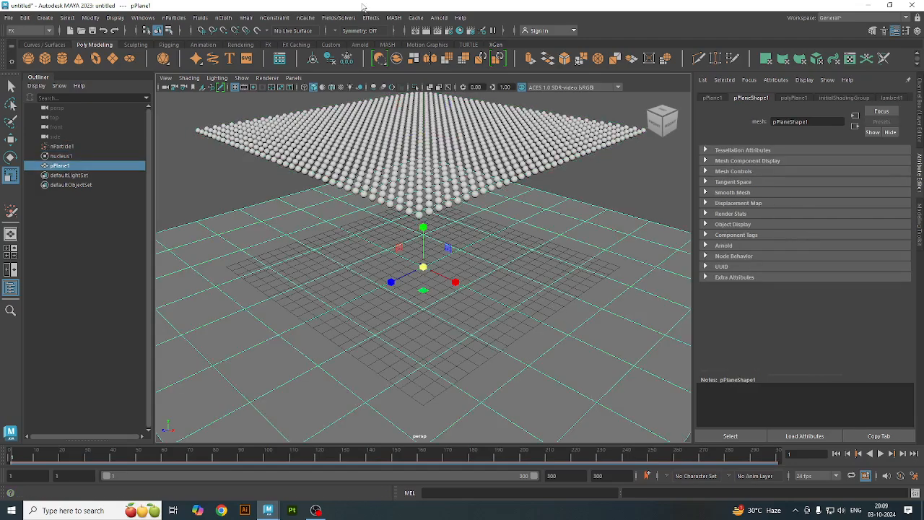
{"action": "left_click", "coordinate": [336, 17]}
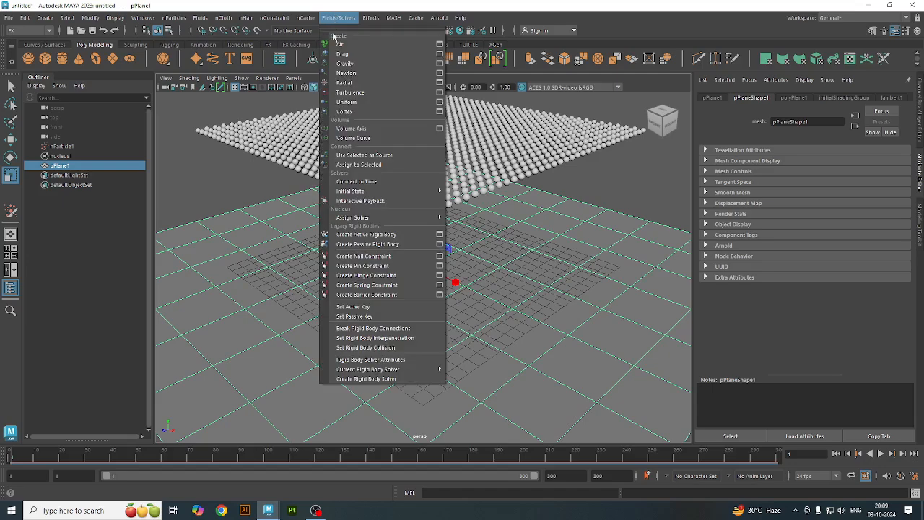
{"action": "left_click", "coordinate": [391, 247]}
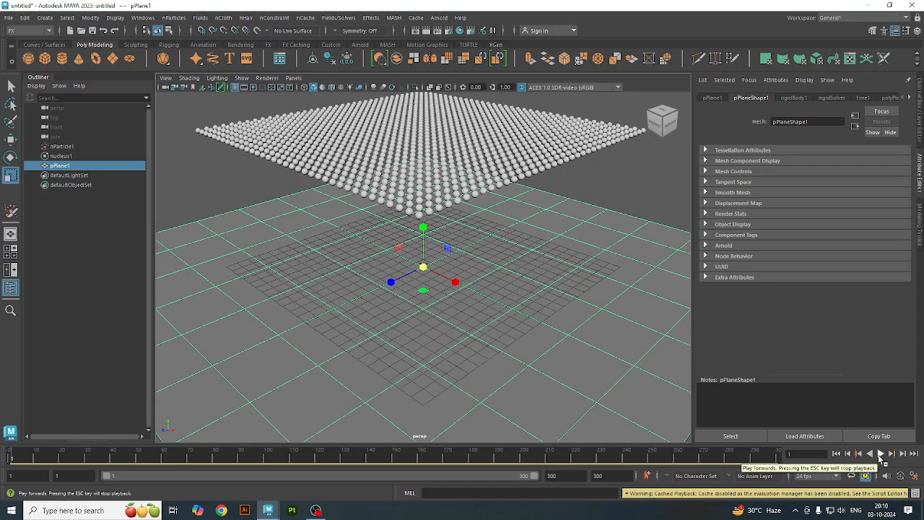
Play the simulation to check the falling particles against the passive rigid body plane, and rewind to the start.
{"action": "left_click", "coordinate": [880, 454]}
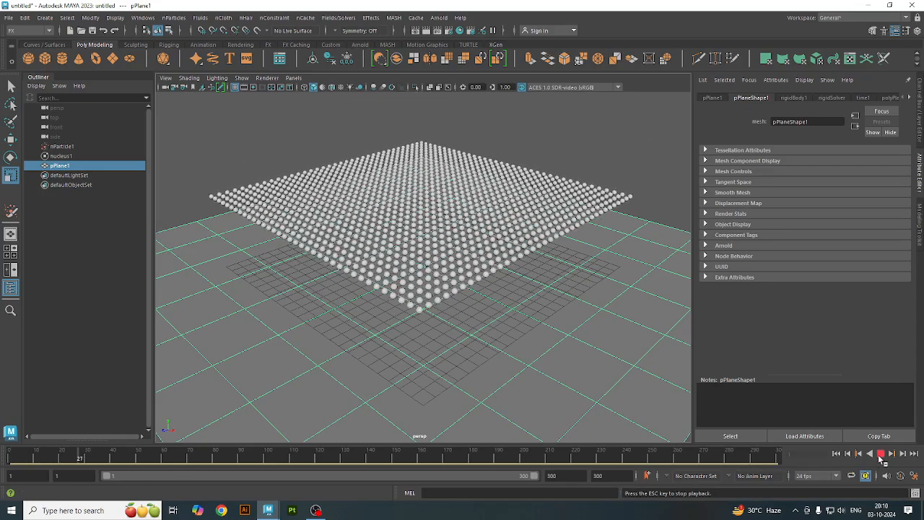
{"action": "left_click", "coordinate": [880, 454]}
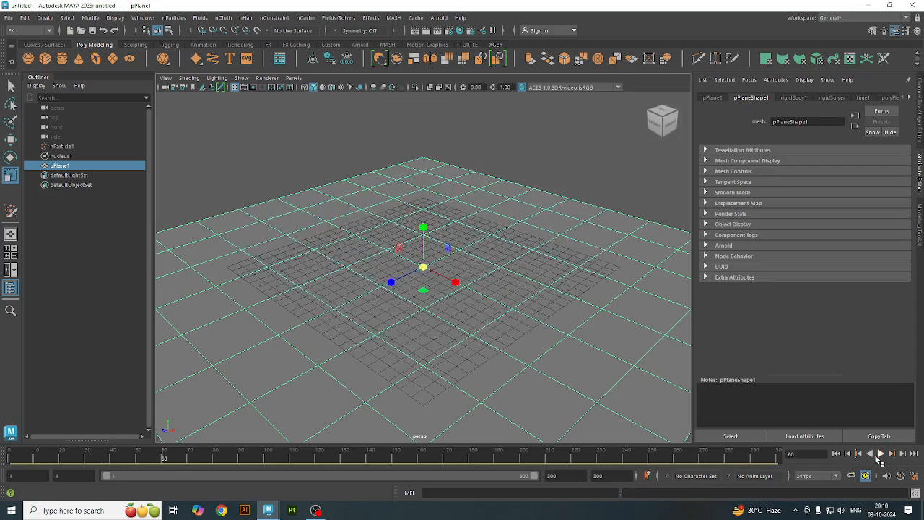
{"action": "left_click", "coordinate": [836, 453]}
Select the plane together with the nParticle grid and apply the legacy Make Collide command to them.
{"action": "left_click", "coordinate": [462, 166]}
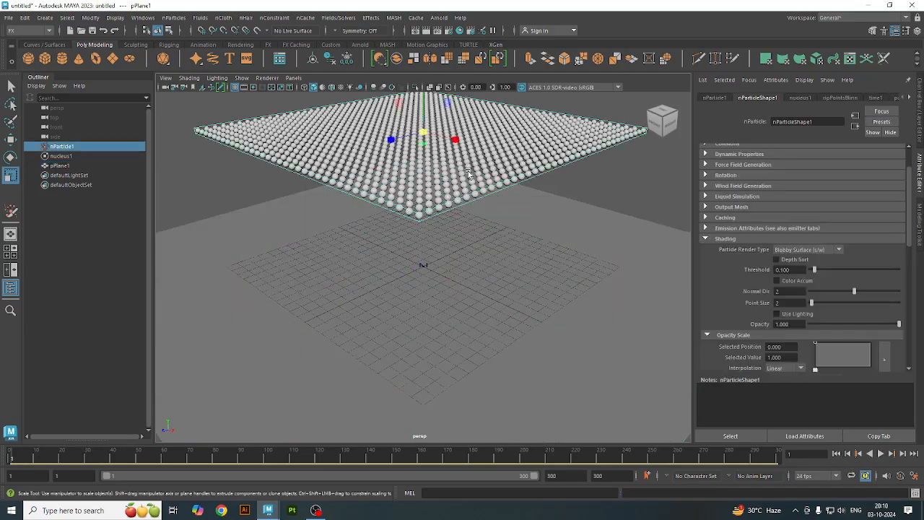
{"action": "left_click", "coordinate": [435, 275], "text": "shift"}
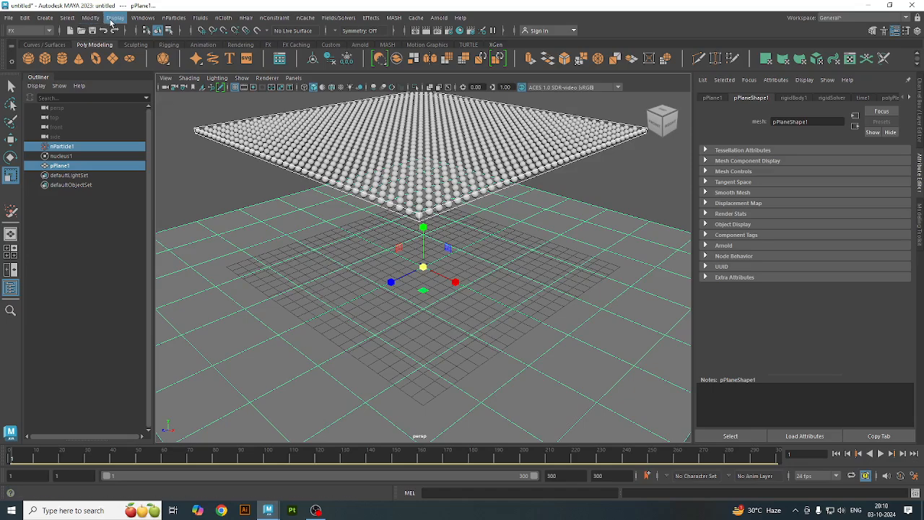
{"action": "left_click", "coordinate": [343, 153]}
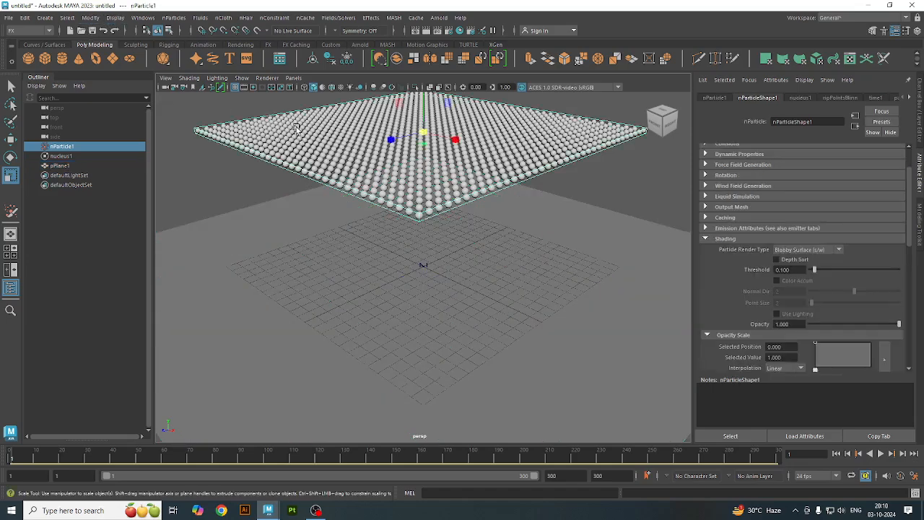
{"action": "left_click", "coordinate": [141, 17]}
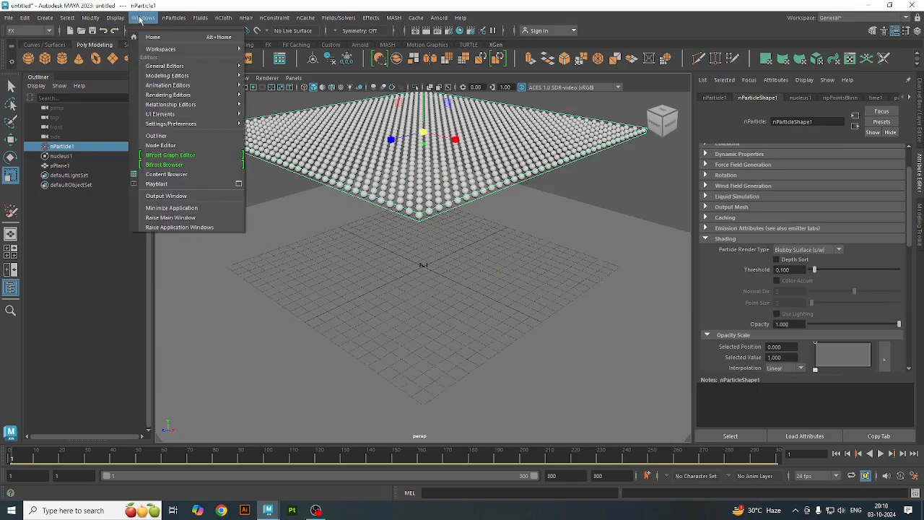
{"action": "left_click", "coordinate": [332, 325]}
{"action": "left_click", "coordinate": [364, 189], "text": "shift"}
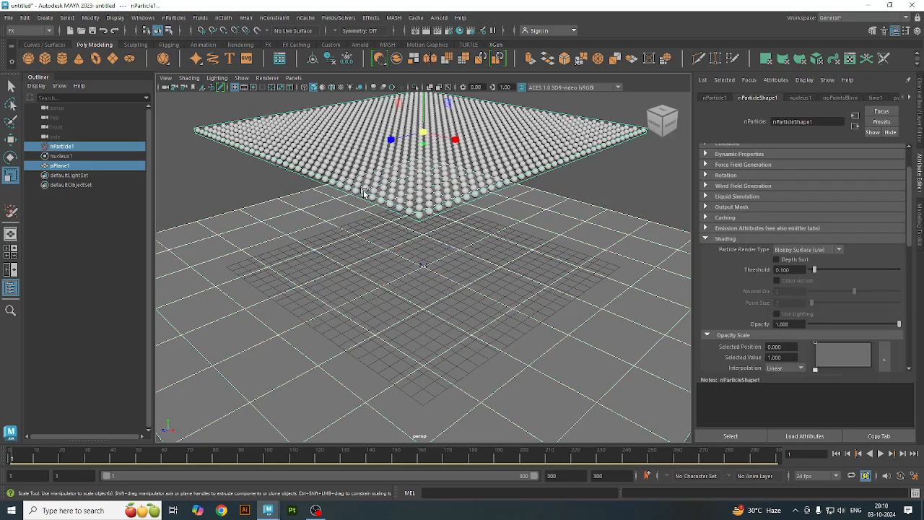
{"action": "left_click", "coordinate": [144, 18]}
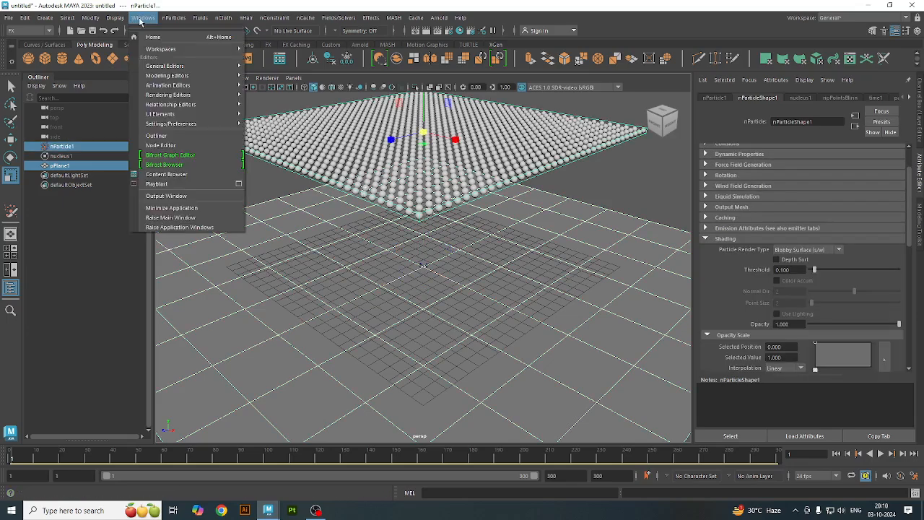
{"action": "mouse_move", "coordinate": [172, 18]}
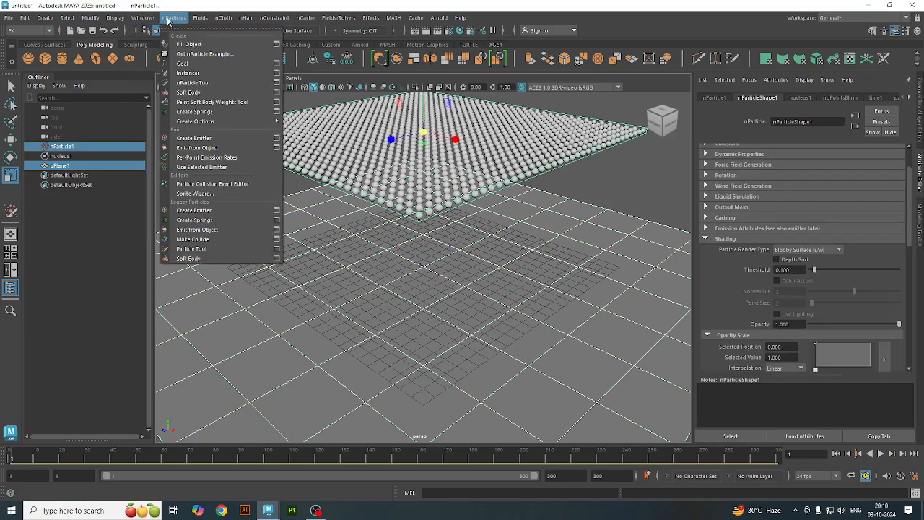
{"action": "left_click", "coordinate": [220, 240]}
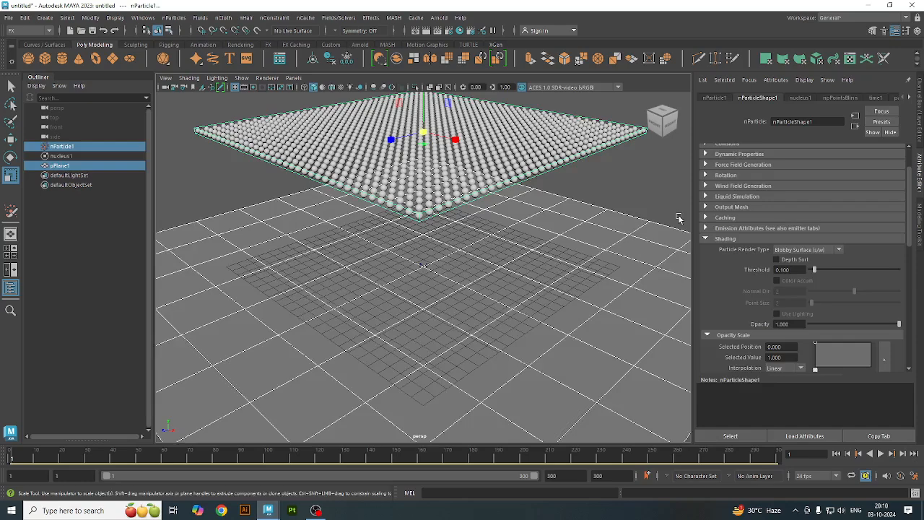
Try to make the nParticle grid an active rigid body.
{"action": "left_click", "coordinate": [586, 189]}
{"action": "left_click", "coordinate": [556, 168]}
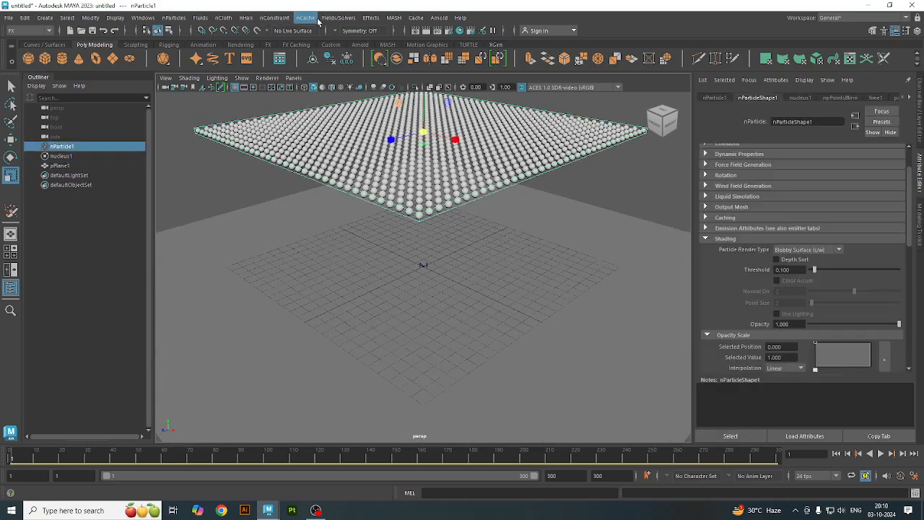
{"action": "left_click", "coordinate": [286, 19]}
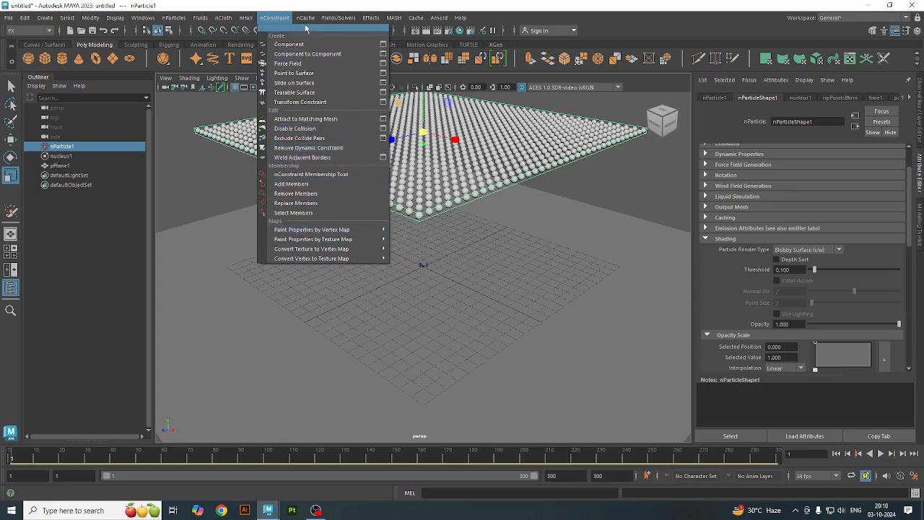
{"action": "mouse_move", "coordinate": [323, 19]}
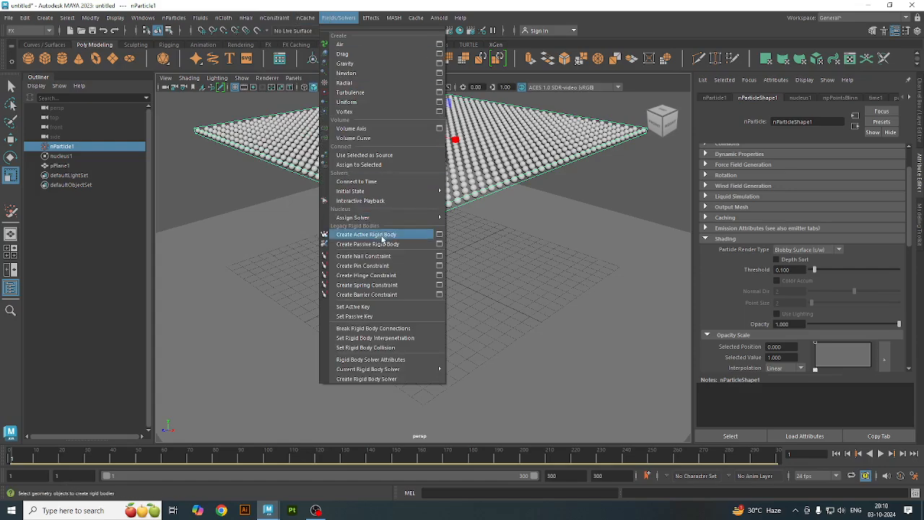
{"action": "left_click", "coordinate": [395, 235]}
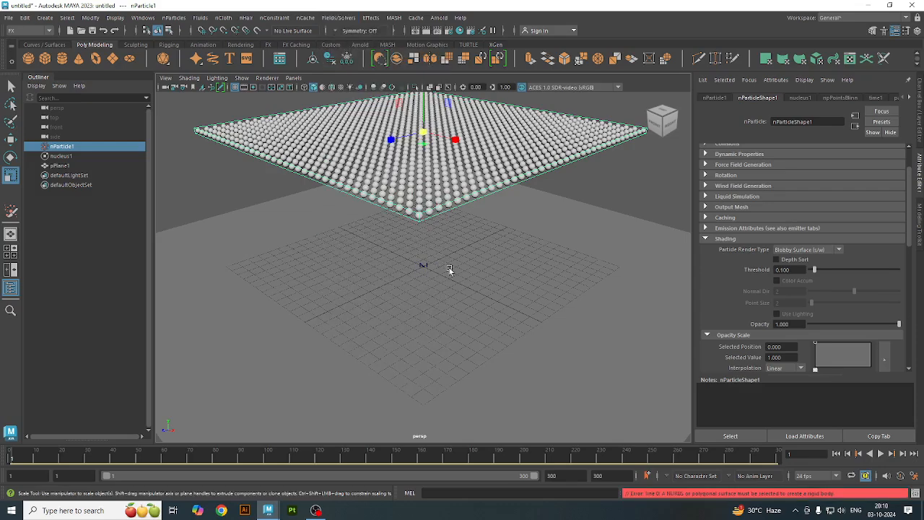
Play the simulation again to check whether the particles collide with the plane, and go back to frame 1.
{"action": "left_click", "coordinate": [882, 454]}
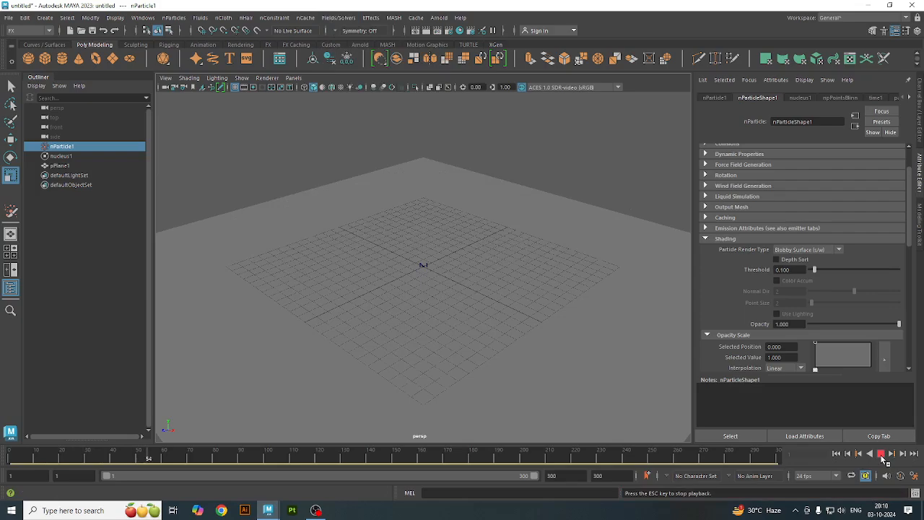
{"action": "left_click", "coordinate": [881, 454]}
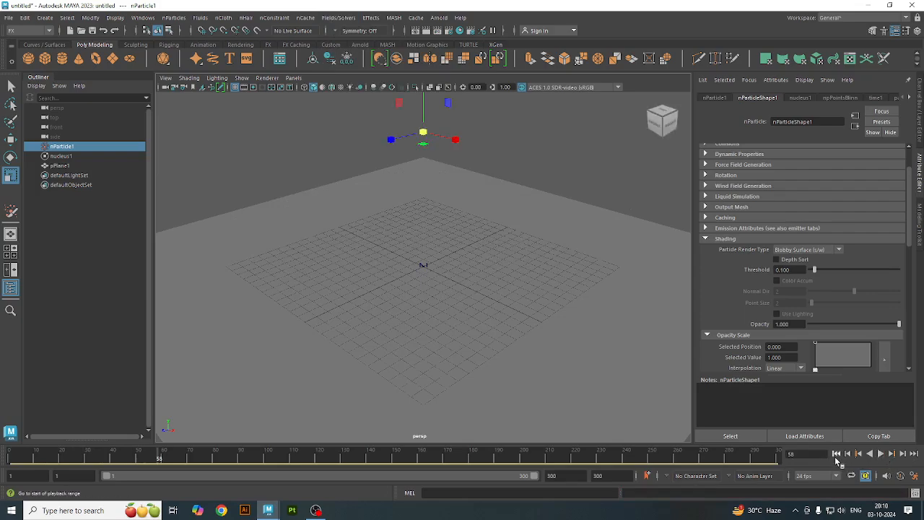
{"action": "left_click", "coordinate": [836, 454]}
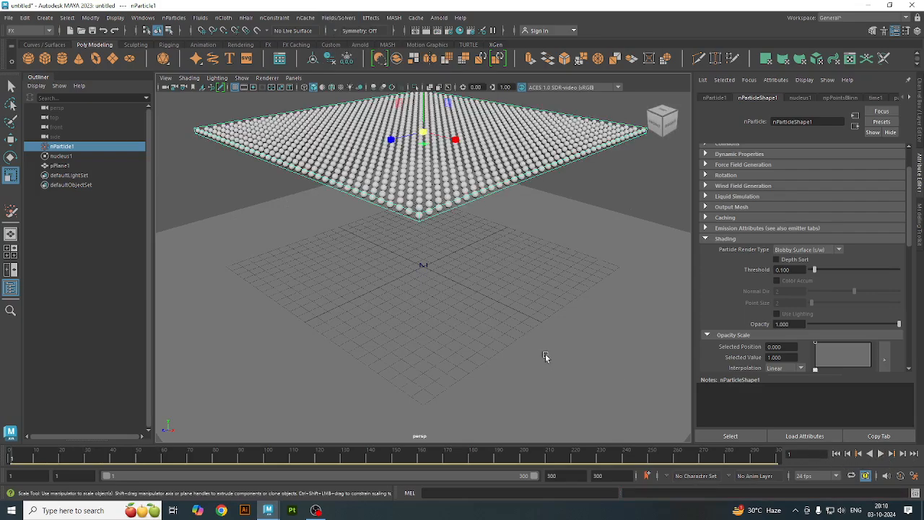
{"action": "left_click_drag", "start_coordinate": [545, 355], "coordinate": [518, 349]}
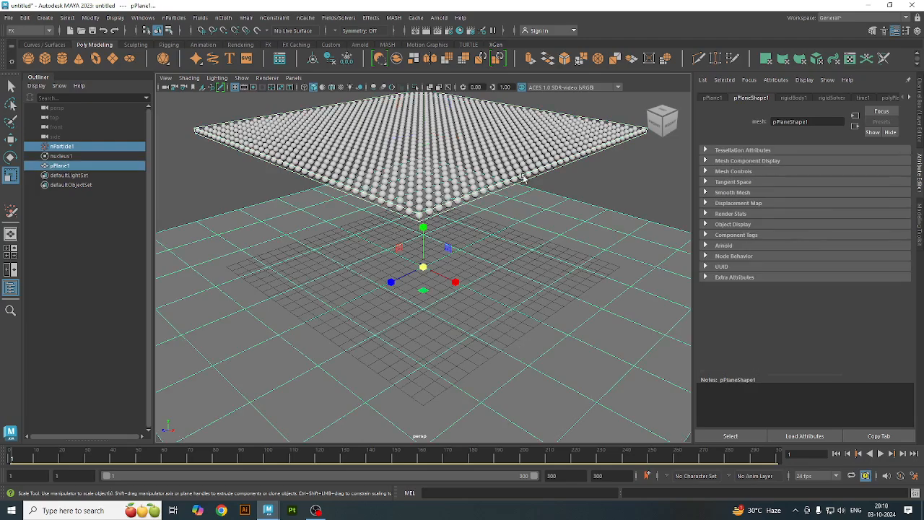
{"action": "left_click", "coordinate": [512, 260], "text": "shift"}
{"action": "left_click", "coordinate": [470, 289], "text": "shift"}
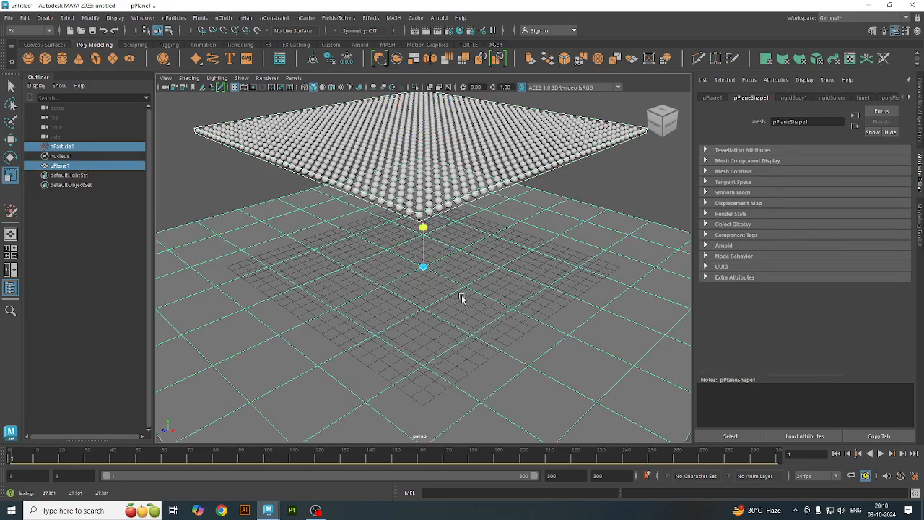
{"action": "left_click", "coordinate": [585, 205]}
Delete the nParticle grid above the plane.
{"action": "left_click", "coordinate": [511, 176]}
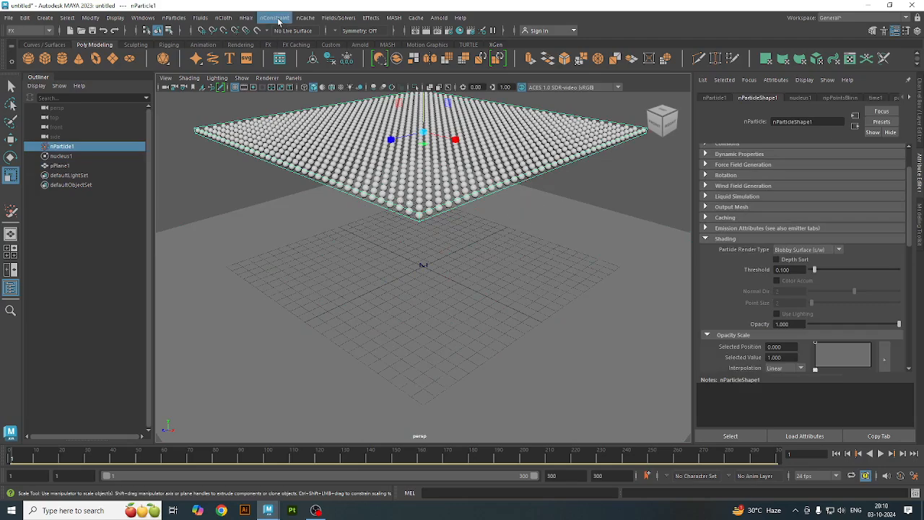
{"action": "left_click", "coordinate": [274, 249]}
{"action": "left_click", "coordinate": [366, 176]}
{"action": "key", "text": "Delete"}
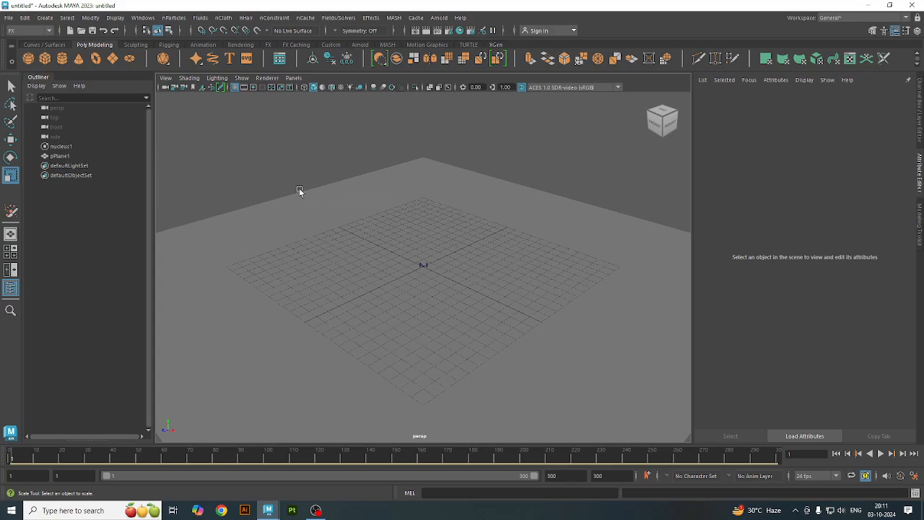
Create a polygon torus at the center of the plane and scale it uniformly to about 5.23.
{"action": "left_click", "coordinate": [68, 63]}
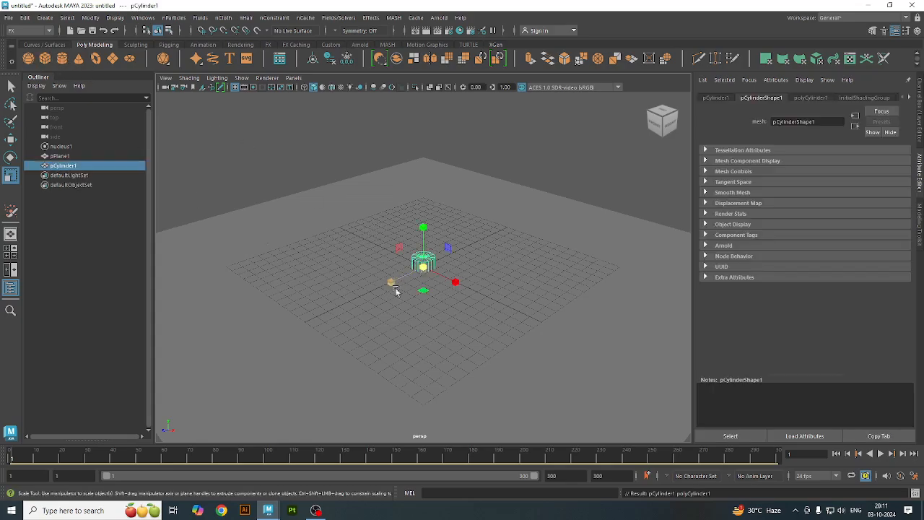
{"action": "key", "text": "Delete"}
{"action": "left_click", "coordinate": [96, 58]}
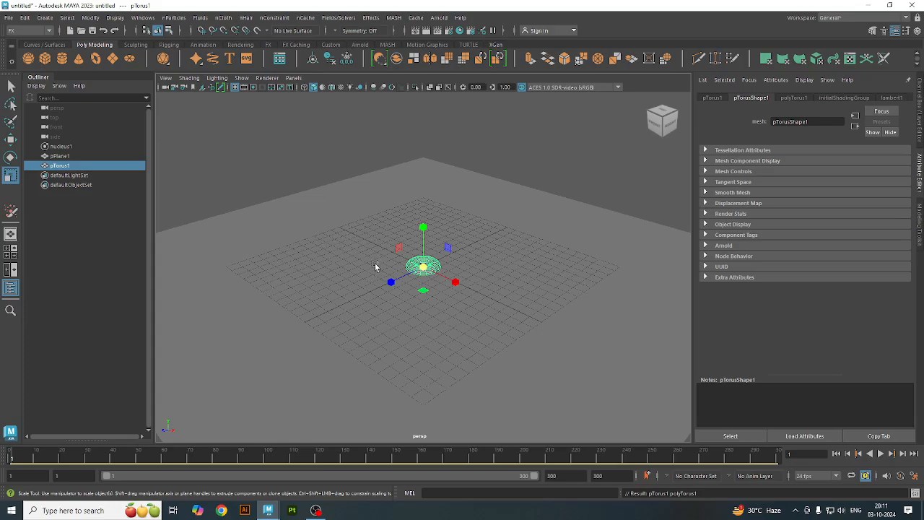
{"action": "left_click_drag", "start_coordinate": [420, 269], "coordinate": [516, 305]}
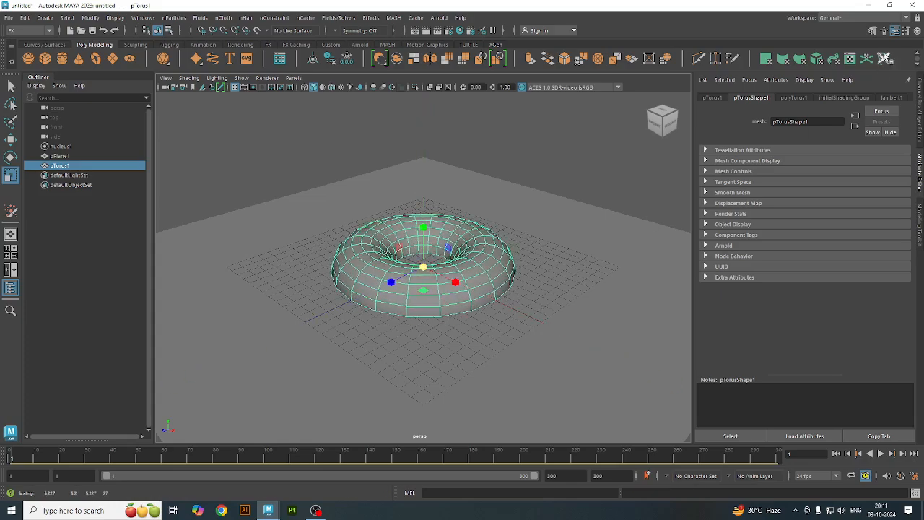
Set the torus's section radius to 0.2.
{"action": "left_click", "coordinate": [912, 114]}
{"action": "left_click", "coordinate": [811, 207]}
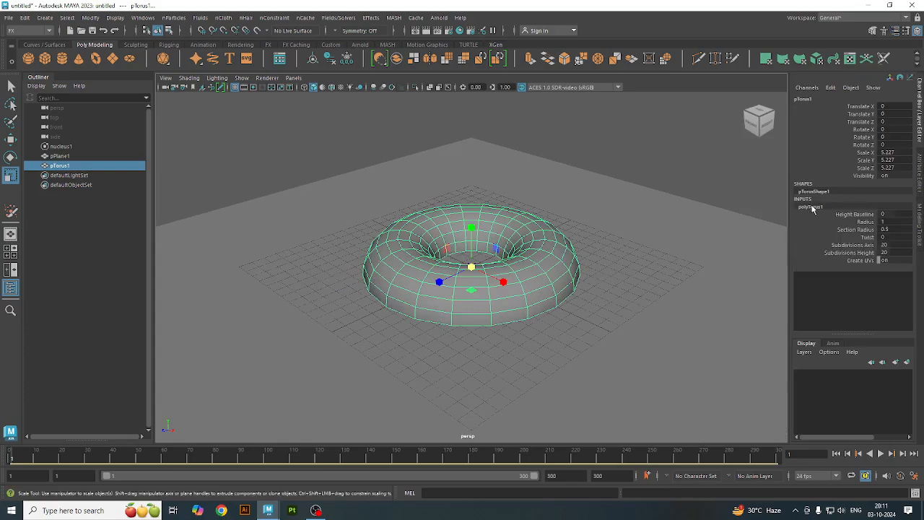
{"action": "left_click", "coordinate": [858, 216]}
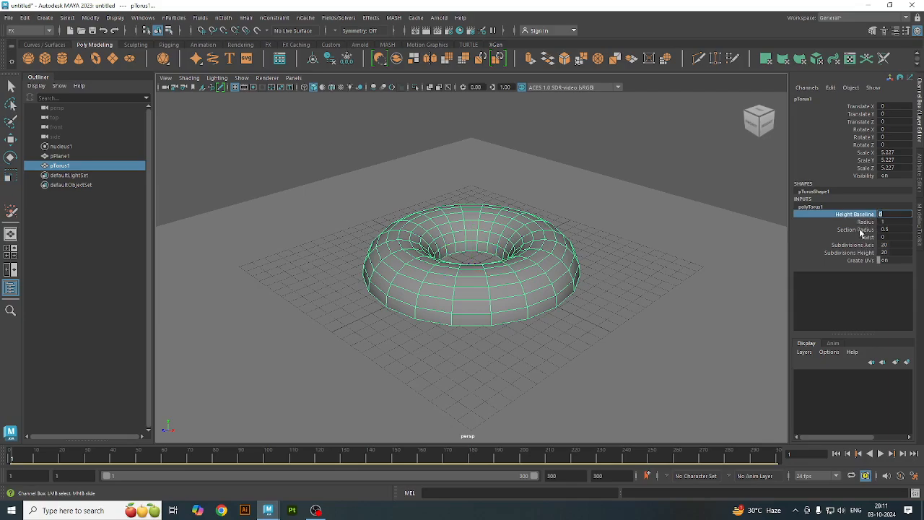
{"action": "left_click", "coordinate": [859, 230]}
{"action": "middle_click_drag", "start_coordinate": [705, 239], "coordinate": [702, 237]}
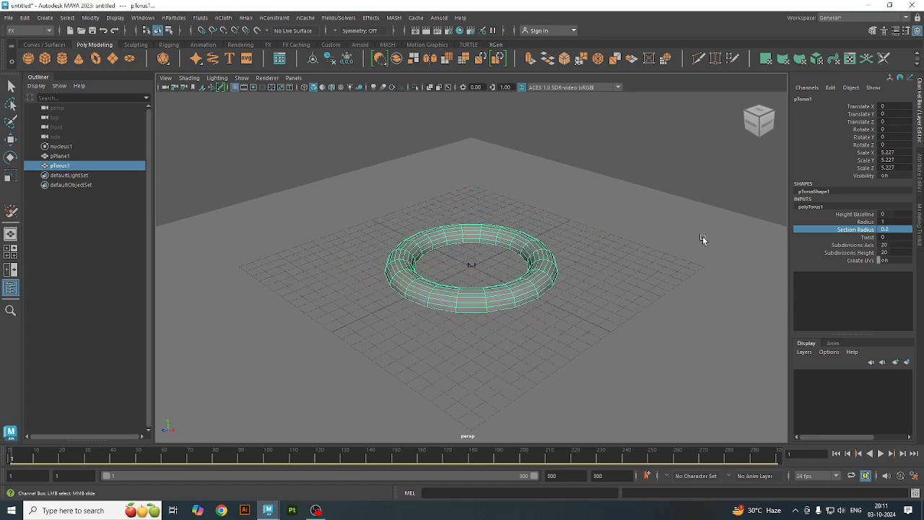
Stretch the torus vertically to a Y scale of about 26.23 and raise it to a Y position of about 6.2.
{"action": "left_click", "coordinate": [10, 176]}
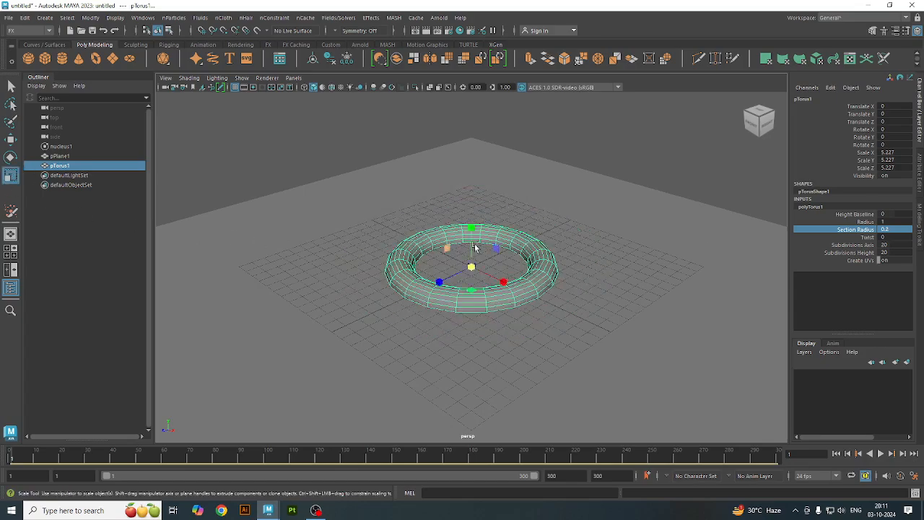
{"action": "left_click_drag", "start_coordinate": [470, 230], "coordinate": [460, 56]}
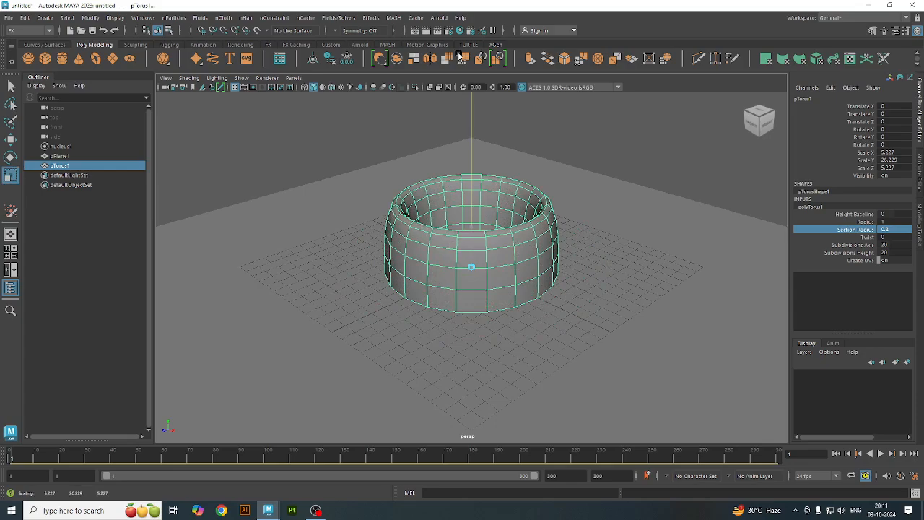
{"action": "left_click", "coordinate": [10, 139]}
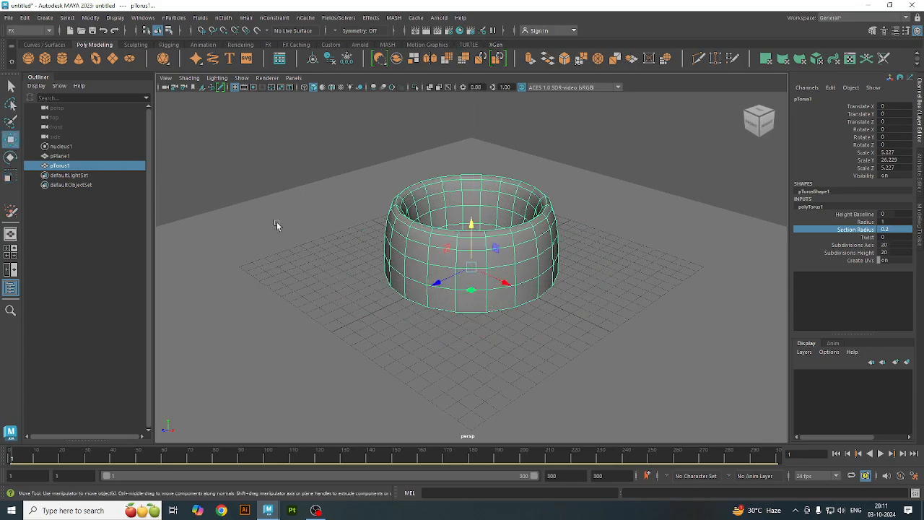
{"action": "left_click_drag", "start_coordinate": [471, 232], "coordinate": [469, 153]}
Close the bottom of the torus by scaling its lower inner edge loop inward to the center, forming a cup.
{"action": "right_click_drag", "start_coordinate": [473, 262], "coordinate": [433, 209]}
{"action": "left_click_drag", "start_coordinate": [489, 328], "coordinate": [491, 317], "text": "alt"}
{"action": "right_click_drag", "start_coordinate": [477, 266], "coordinate": [503, 224]}
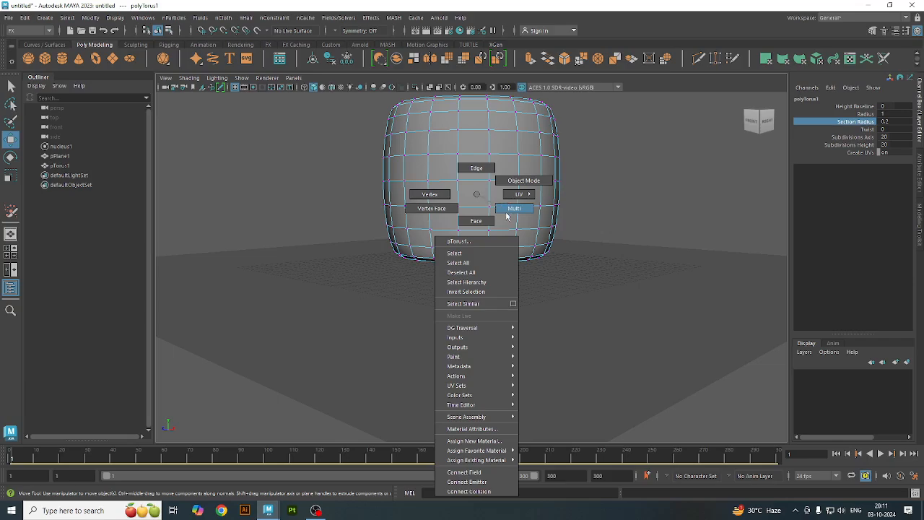
{"action": "mouse_move", "coordinate": [503, 221]}
{"action": "right_mouse_down"}
{"action": "mouse_move", "coordinate": [451, 215]}
{"action": "mouse_move", "coordinate": [446, 200]}
{"action": "mouse_move", "coordinate": [475, 218]}
{"action": "mouse_move", "coordinate": [503, 210]}
{"action": "right_mouse_up"}
{"action": "right_click_drag", "start_coordinate": [497, 206], "coordinate": [472, 174]}
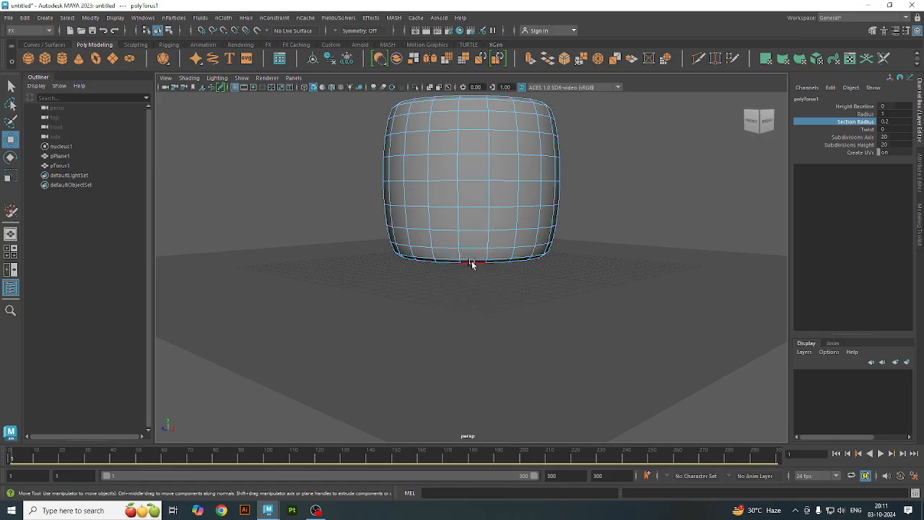
{"action": "left_click_drag", "start_coordinate": [483, 289], "coordinate": [417, 264], "text": "alt"}
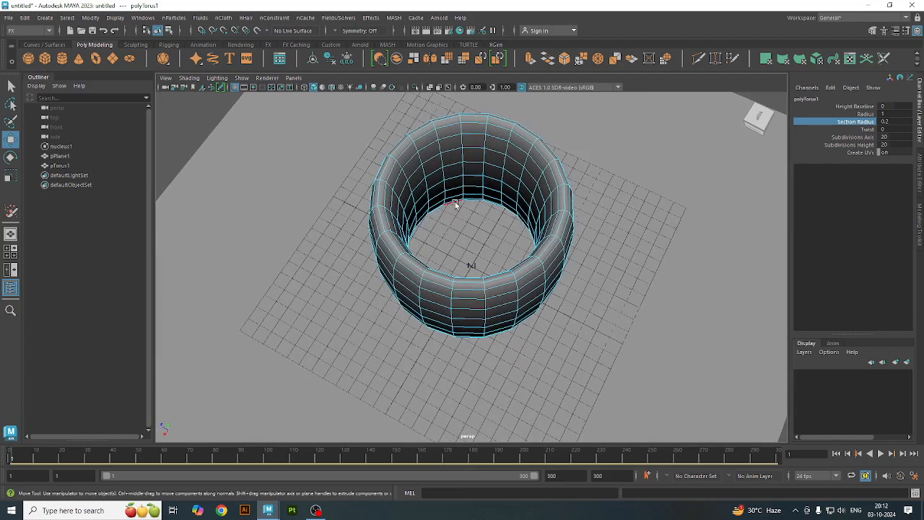
{"action": "double_click", "coordinate": [455, 205]}
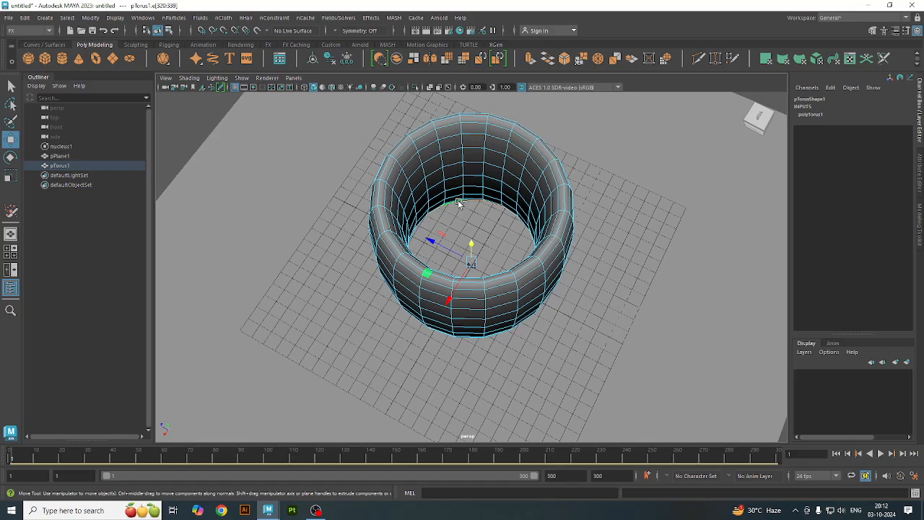
{"action": "scroll", "coordinate": [480, 202], "scroll_direction": "up", "scroll_amount": 5}
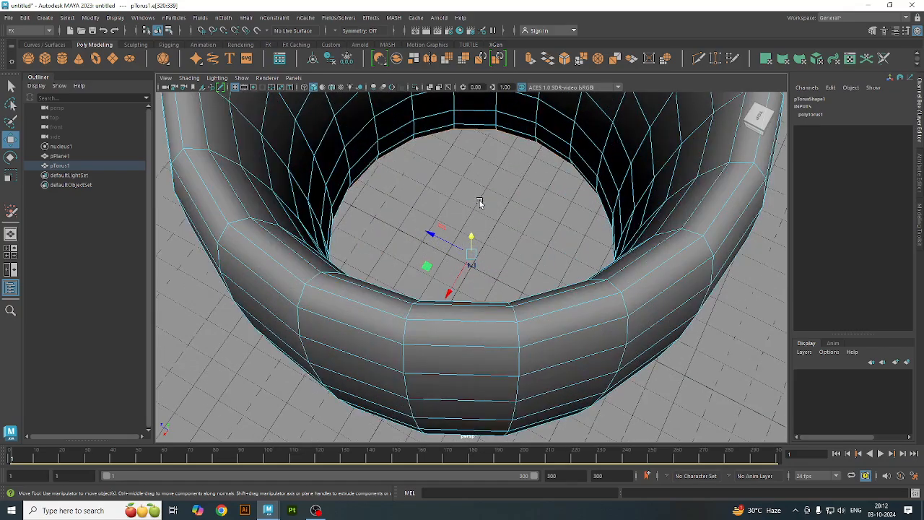
{"action": "key", "text": "r"}
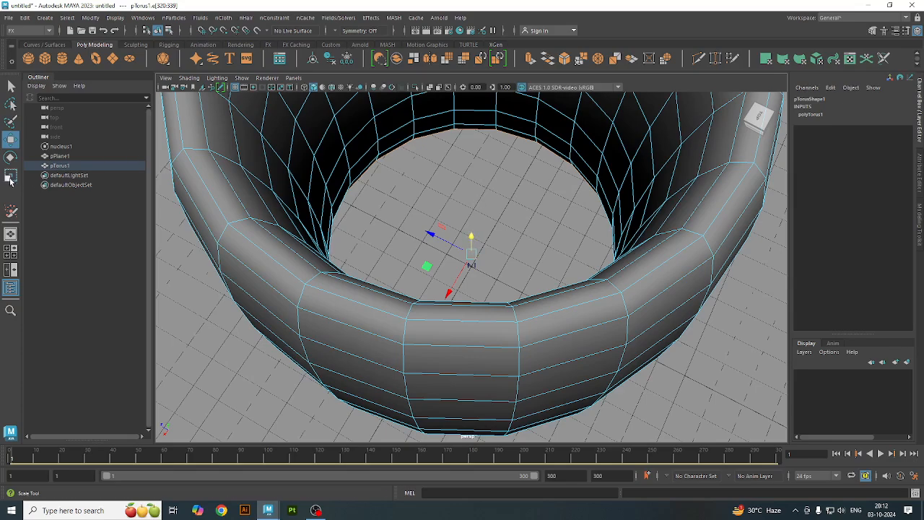
{"action": "left_click_drag", "start_coordinate": [469, 256], "coordinate": [268, 491]}
{"action": "scroll", "coordinate": [340, 340], "scroll_direction": "down", "scroll_amount": 10}
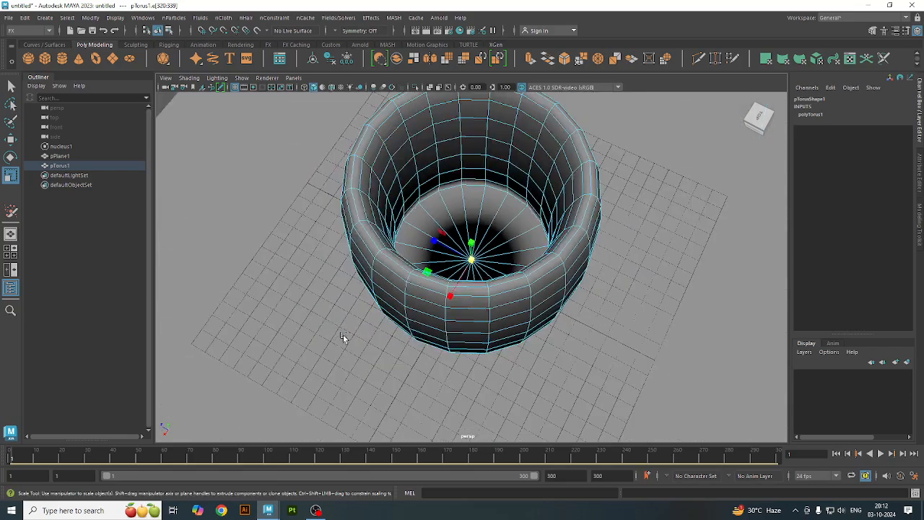
{"action": "left_click_drag", "start_coordinate": [331, 358], "coordinate": [387, 307], "text": "alt"}
{"action": "key", "text": "q"}
{"action": "left_click", "coordinate": [296, 247]}
{"action": "left_click_drag", "start_coordinate": [431, 268], "coordinate": [426, 312], "text": "alt"}
Create an nParticle emitter and raise it into the cup at a Y position of about 10.76.
{"action": "left_click", "coordinate": [143, 17]}
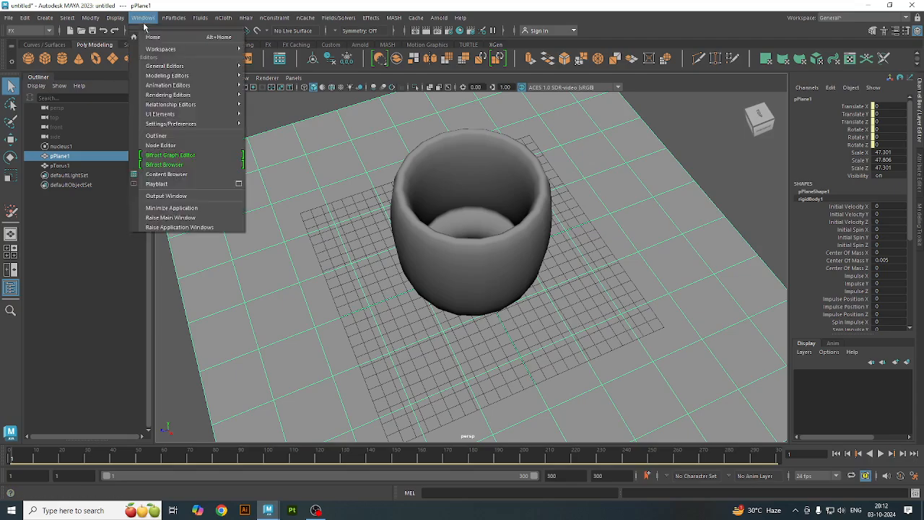
{"action": "mouse_move", "coordinate": [174, 17]}
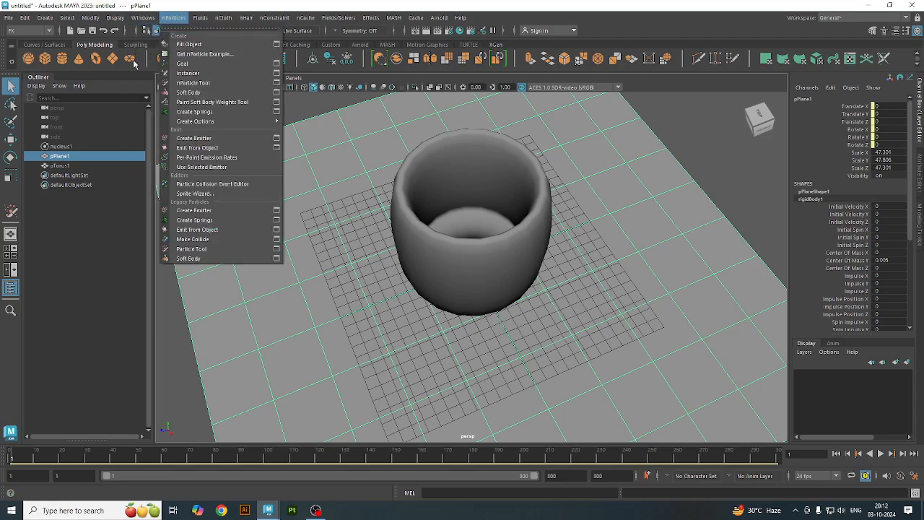
{"action": "left_click", "coordinate": [227, 138]}
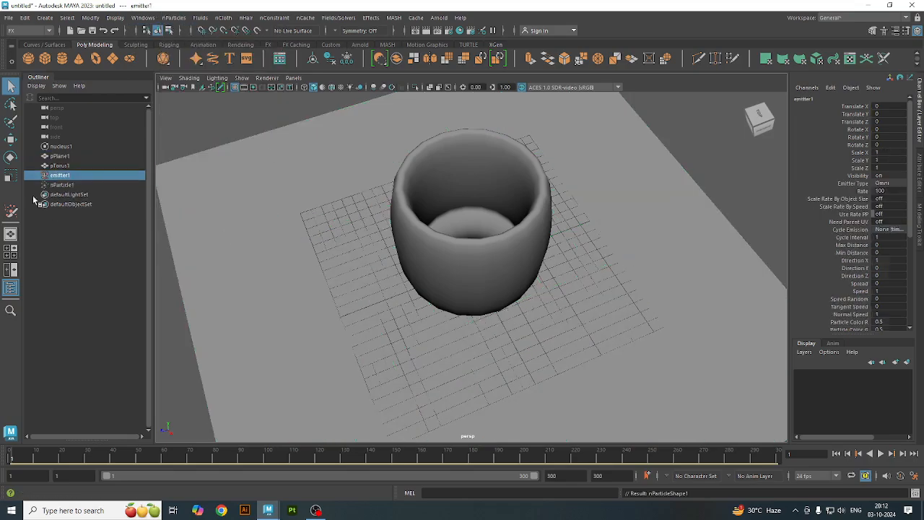
{"action": "left_click", "coordinate": [10, 138]}
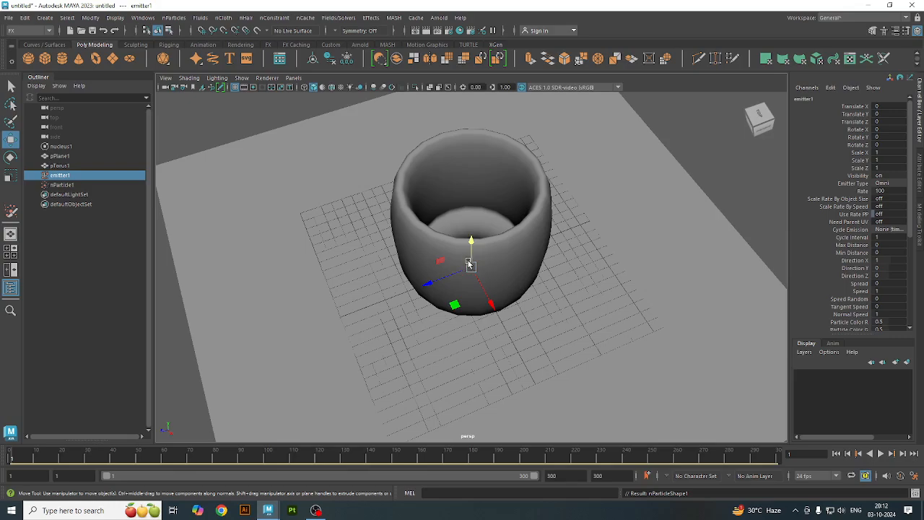
{"action": "left_click_drag", "start_coordinate": [470, 261], "coordinate": [477, 176]}
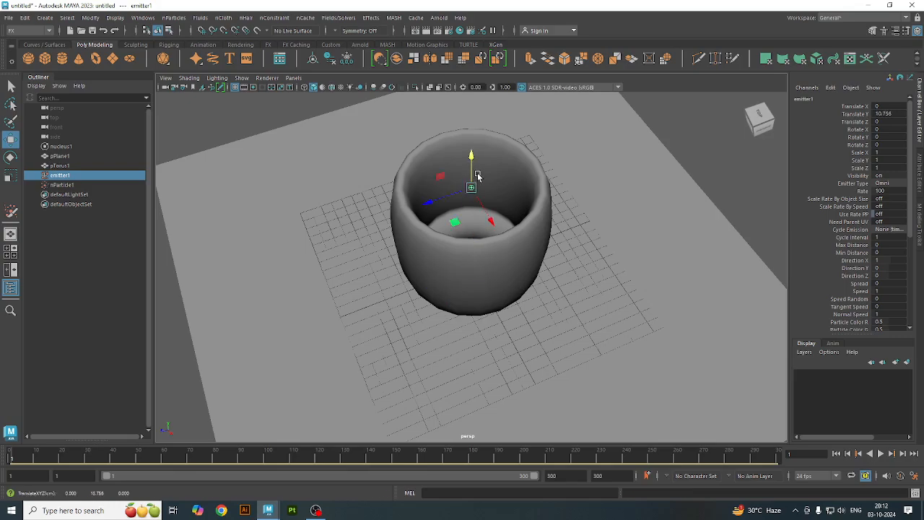
Play the emission briefly, stop it, and raise the emitter to a Y position of about 17.03.
{"action": "left_click", "coordinate": [881, 454]}
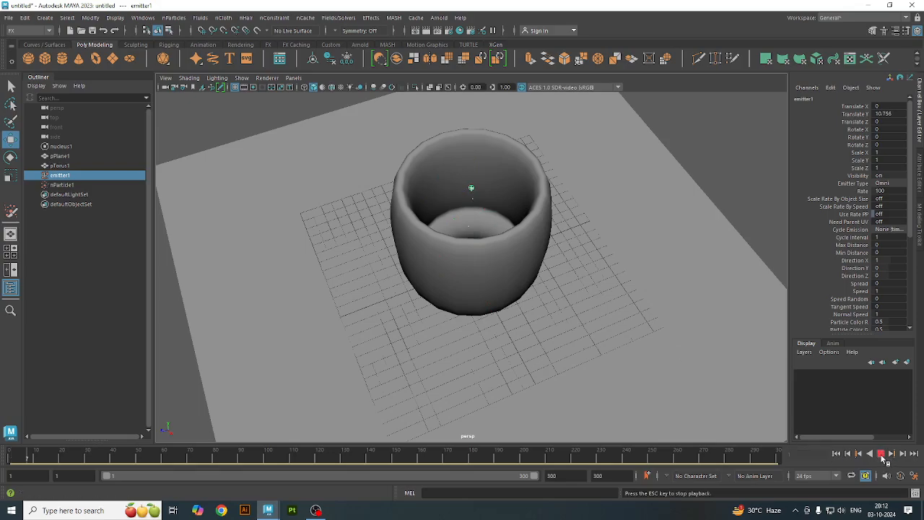
{"action": "key", "text": "Escape"}
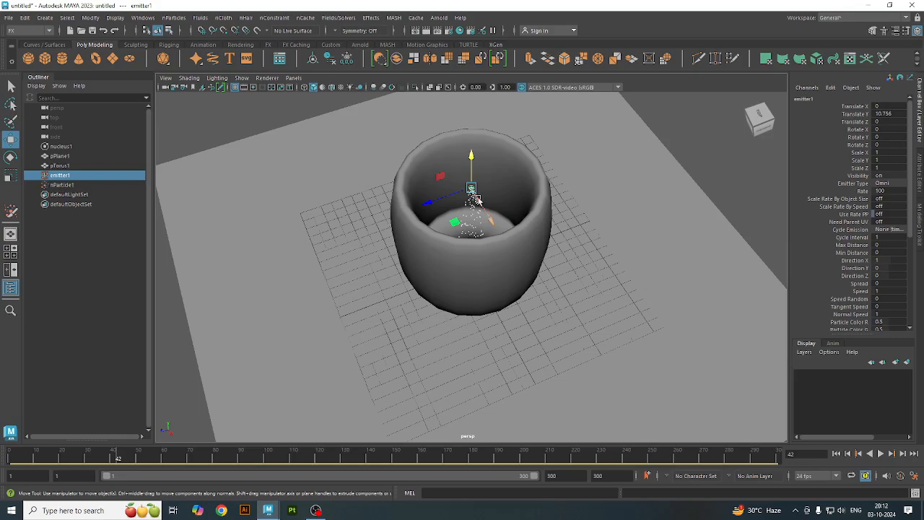
{"action": "left_click_drag", "start_coordinate": [471, 175], "coordinate": [481, 112]}
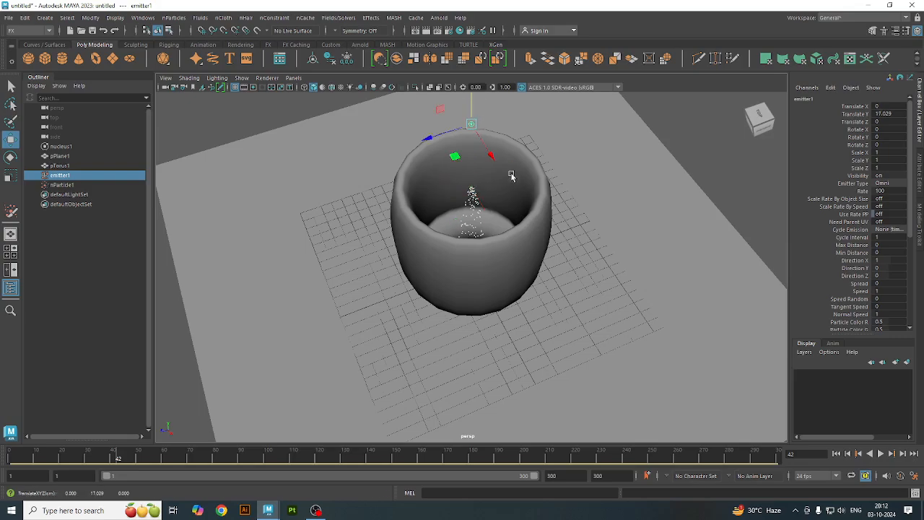
Select the emitted nParticles together with the torus cup and apply the legacy Make Collide command to them.
{"action": "left_click", "coordinate": [527, 224]}
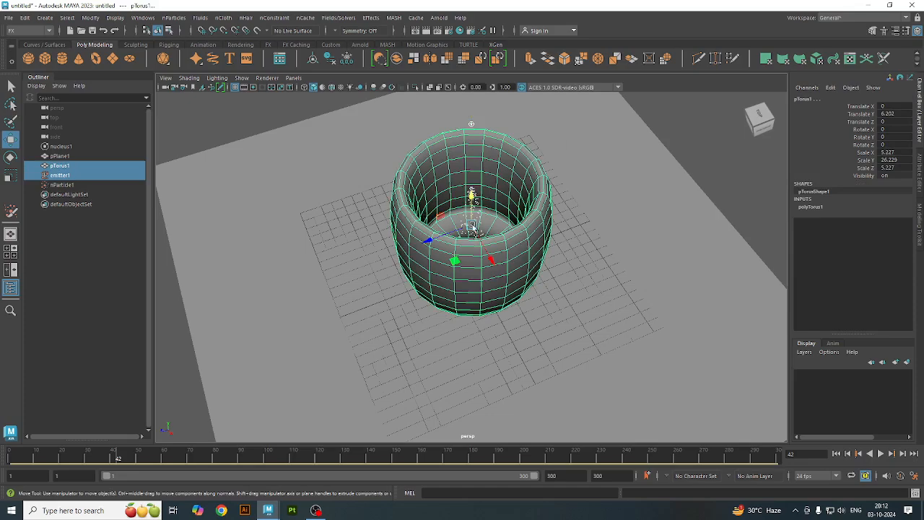
{"action": "left_click", "coordinate": [662, 189]}
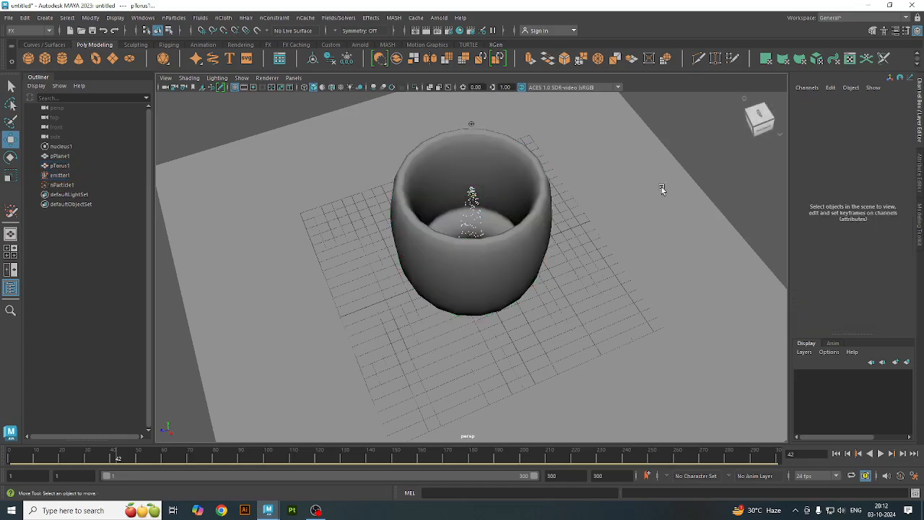
{"action": "left_click", "coordinate": [470, 195]}
{"action": "left_click", "coordinate": [544, 214], "text": "shift"}
{"action": "left_click", "coordinate": [172, 18]}
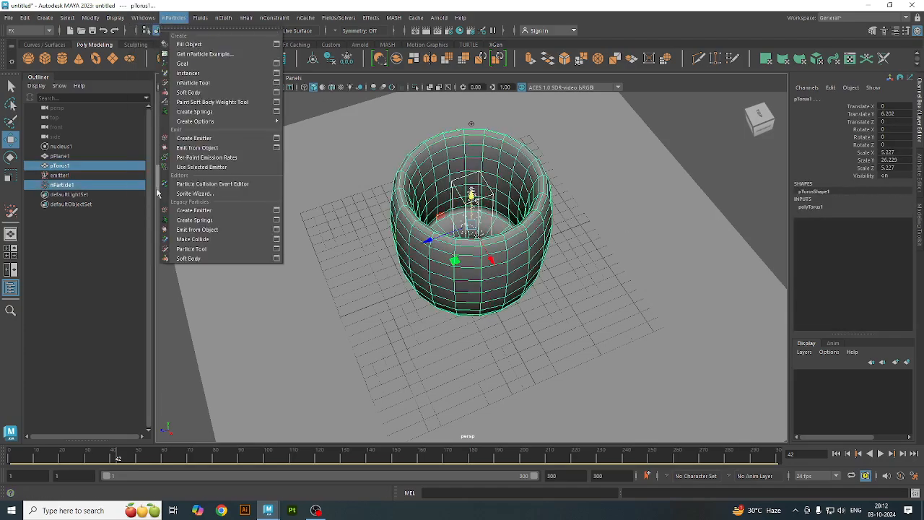
{"action": "left_click", "coordinate": [191, 240]}
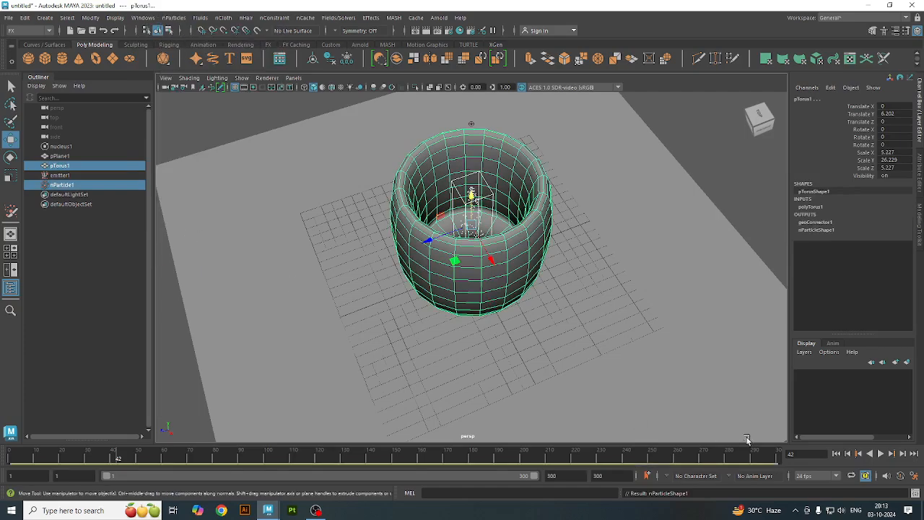
Return to frame 1 and raise the emitter above the cup to a Y position of about 19.24.
{"action": "left_click", "coordinate": [836, 454]}
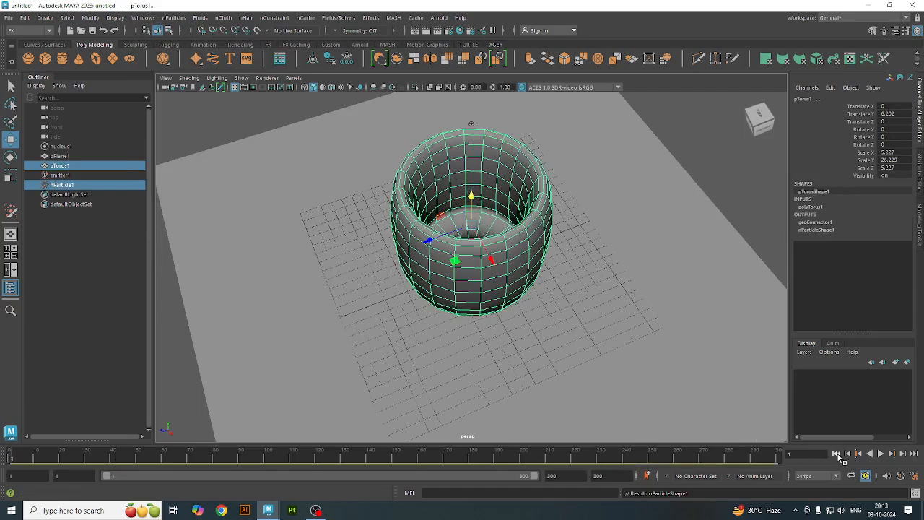
{"action": "left_click", "coordinate": [473, 126]}
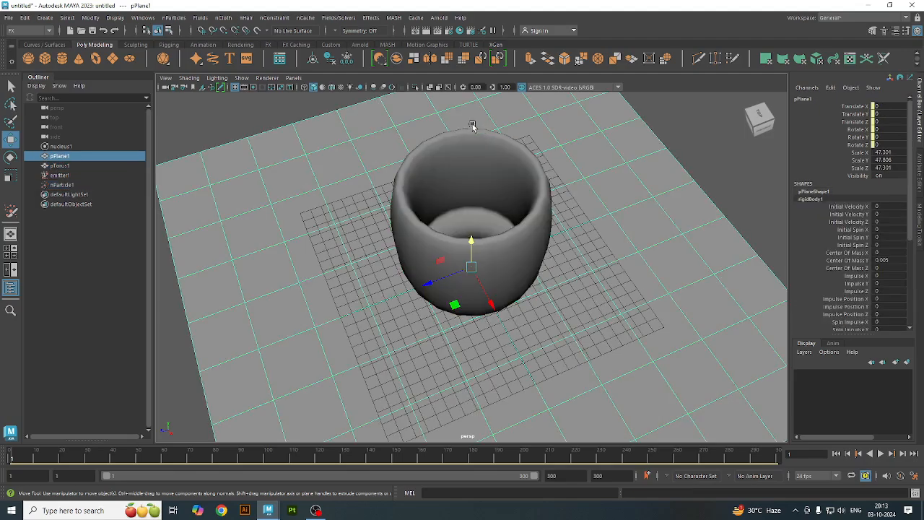
{"action": "left_click", "coordinate": [472, 126]}
{"action": "left_click_drag", "start_coordinate": [472, 108], "coordinate": [473, 80]}
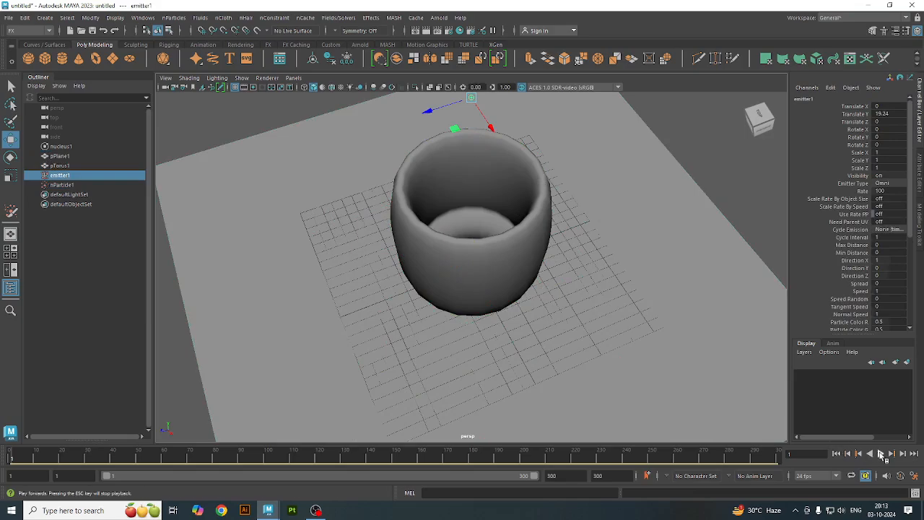
Play the simulation and check from a lower viewpoint whether the particles collide with the cup, then stop playback.
{"action": "left_click", "coordinate": [881, 453]}
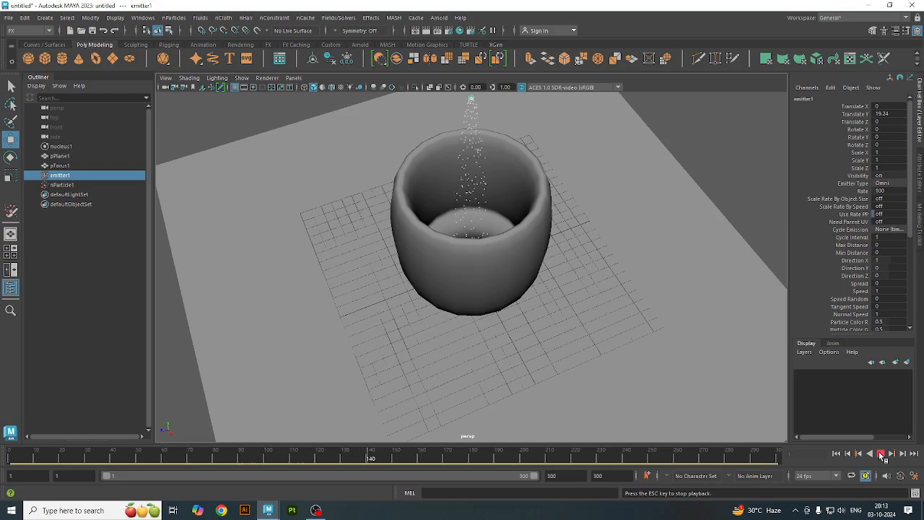
{"action": "mouse_move", "coordinate": [526, 331]}
{"action": "left_mouse_down", "text": "alt"}
{"action": "mouse_move", "coordinate": [520, 313]}
{"action": "mouse_move", "coordinate": [524, 340]}
{"action": "left_mouse_up", "text": "alt"}
{"action": "scroll", "coordinate": [584, 290], "scroll_direction": "down", "scroll_amount": 2}
{"action": "left_click", "coordinate": [880, 453]}
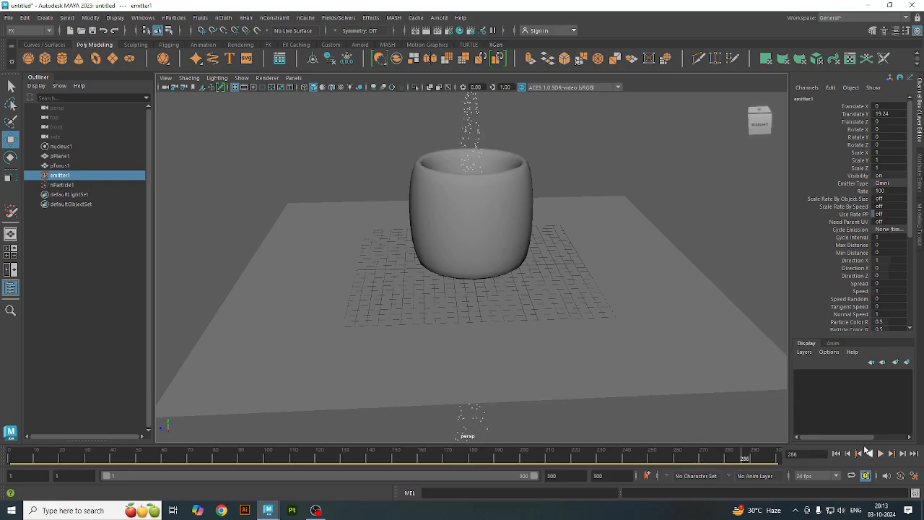
Apply the legacy Make Collide command to the nParticles and torus cup again, with lowered resilience and slightly raised friction.
{"action": "left_click", "coordinate": [473, 132]}
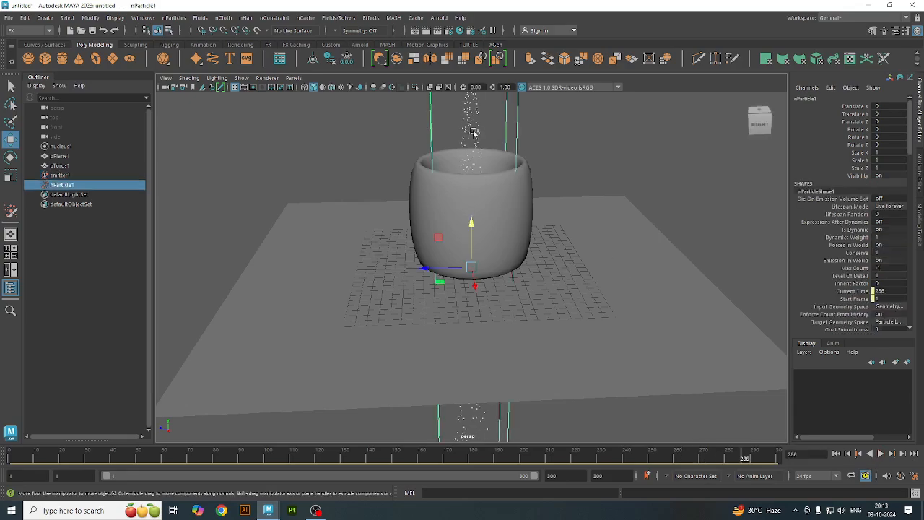
{"action": "left_click", "coordinate": [510, 187], "text": "shift"}
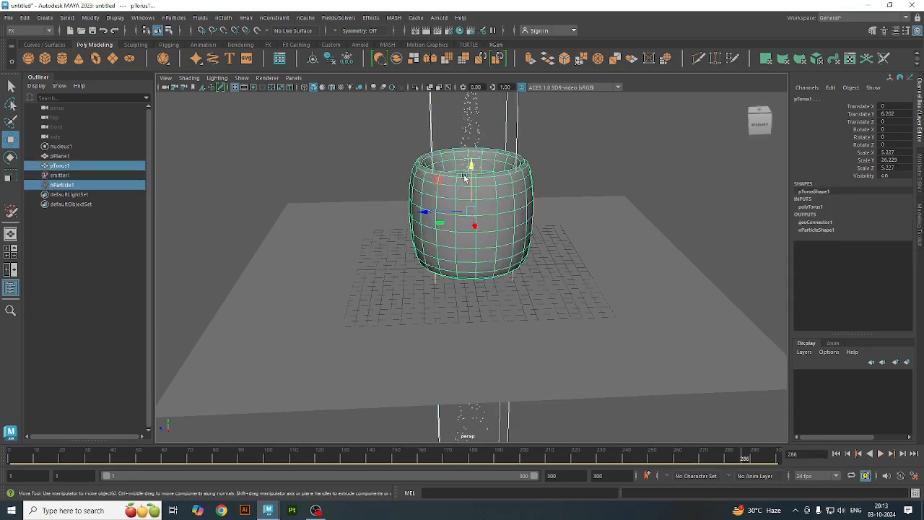
{"action": "left_click", "coordinate": [140, 18]}
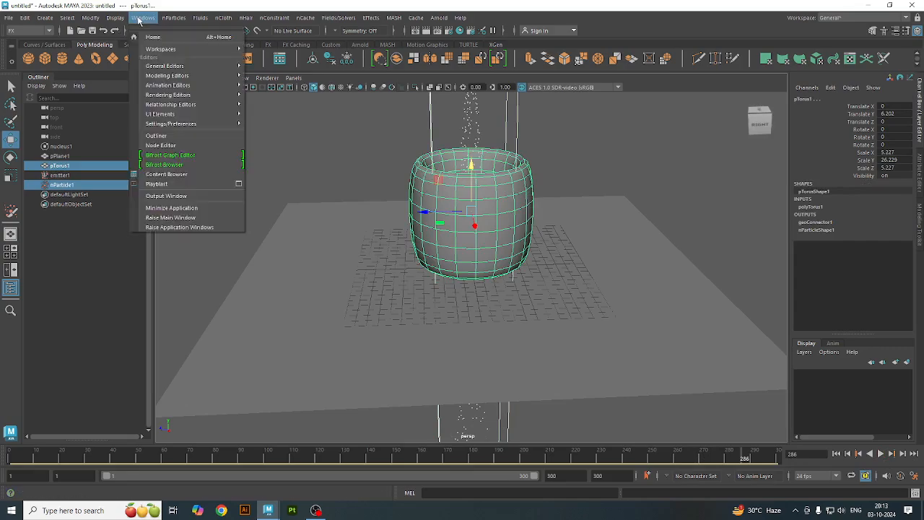
{"action": "mouse_move", "coordinate": [172, 19]}
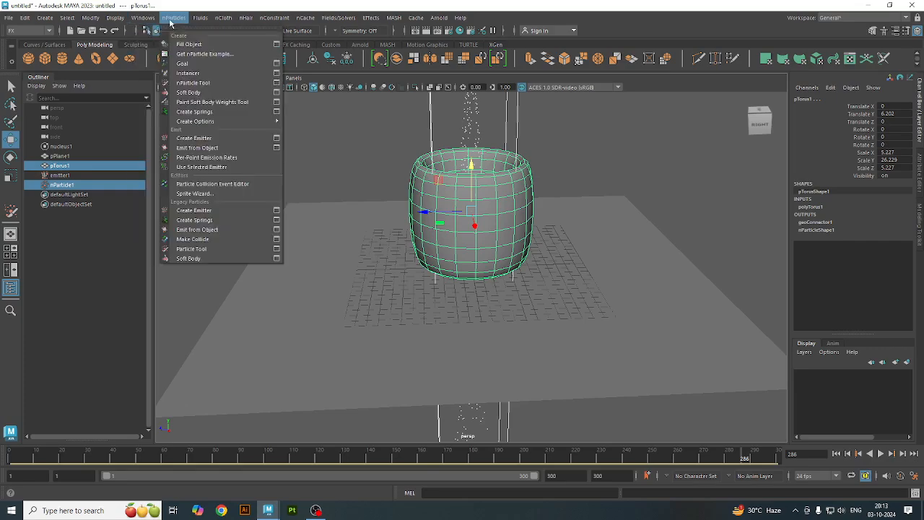
{"action": "left_click", "coordinate": [276, 239]}
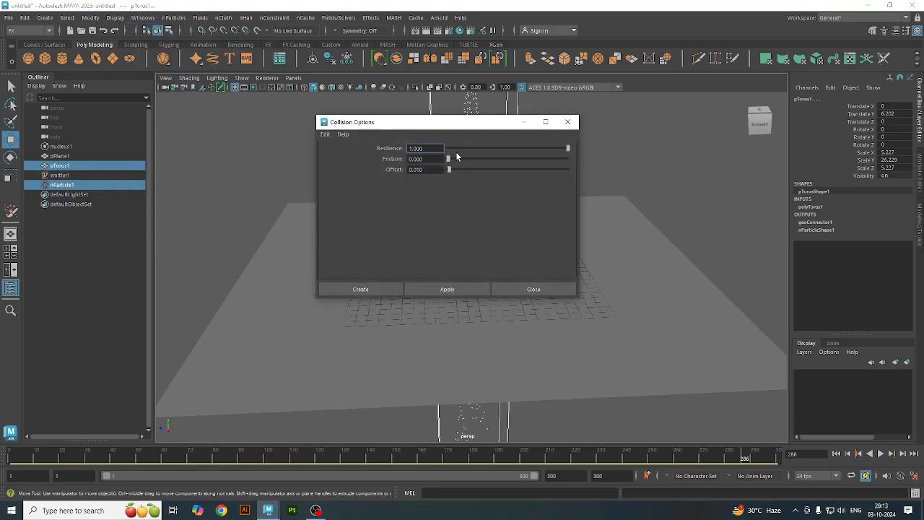
{"action": "left_click_drag", "start_coordinate": [450, 158], "coordinate": [457, 172]}
{"action": "left_click_drag", "start_coordinate": [507, 146], "coordinate": [467, 155]}
{"action": "left_click", "coordinate": [380, 289]}
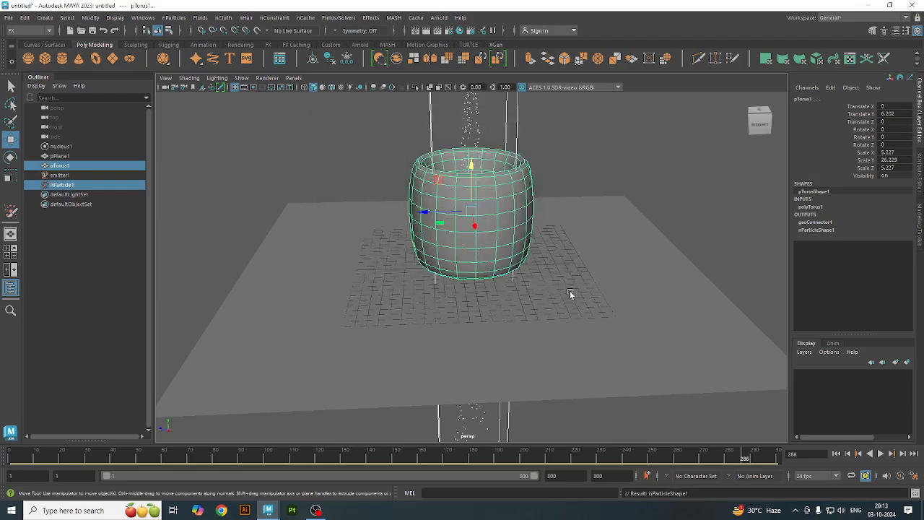
Replay the simulation from frame 1, check from a higher viewpoint how the particles fall into the cup, and stop playback.
{"action": "left_click", "coordinate": [836, 454]}
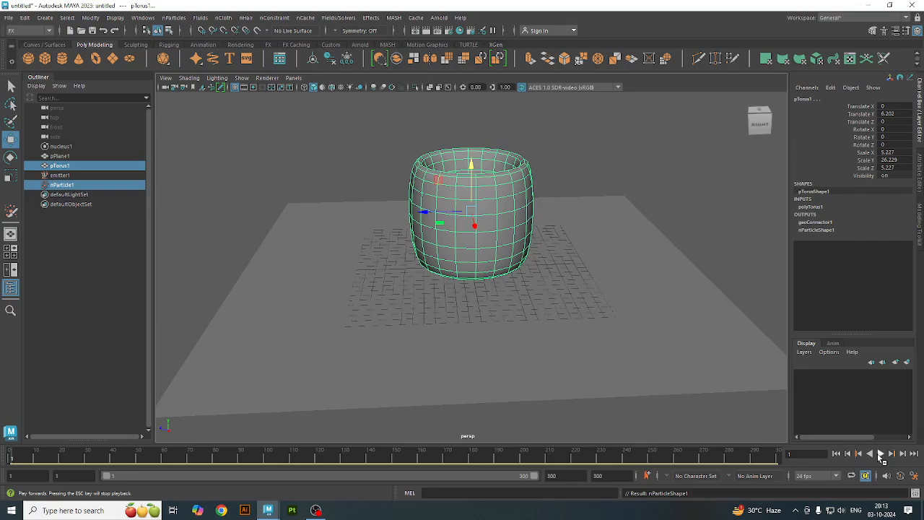
{"action": "left_click", "coordinate": [881, 454]}
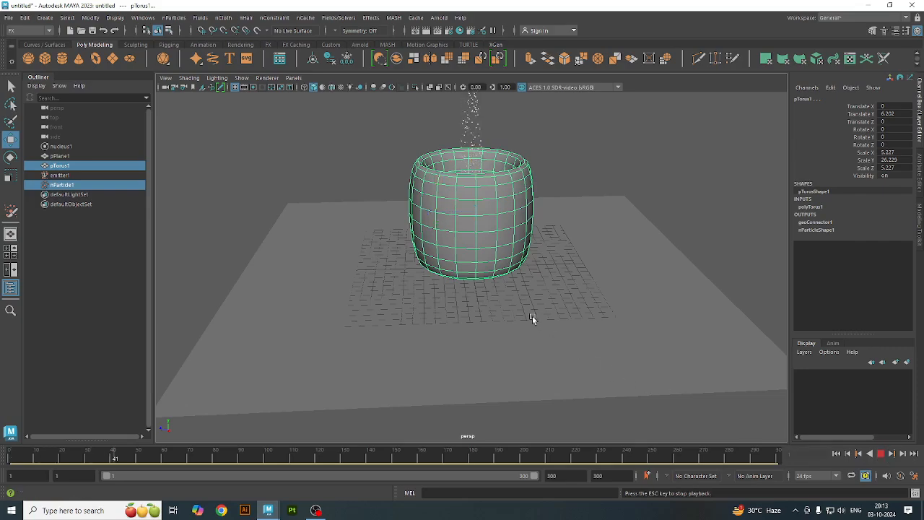
{"action": "left_click_drag", "start_coordinate": [532, 315], "coordinate": [528, 335], "text": "alt"}
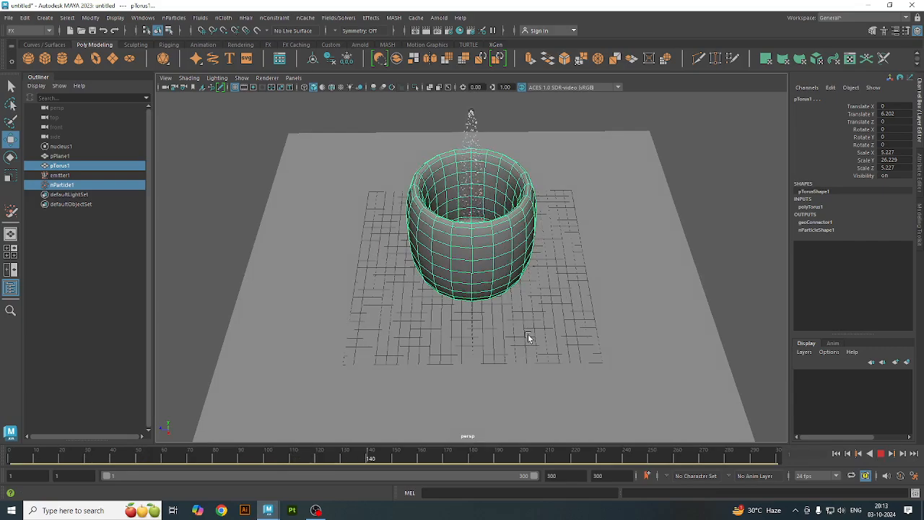
{"action": "left_click", "coordinate": [880, 453]}
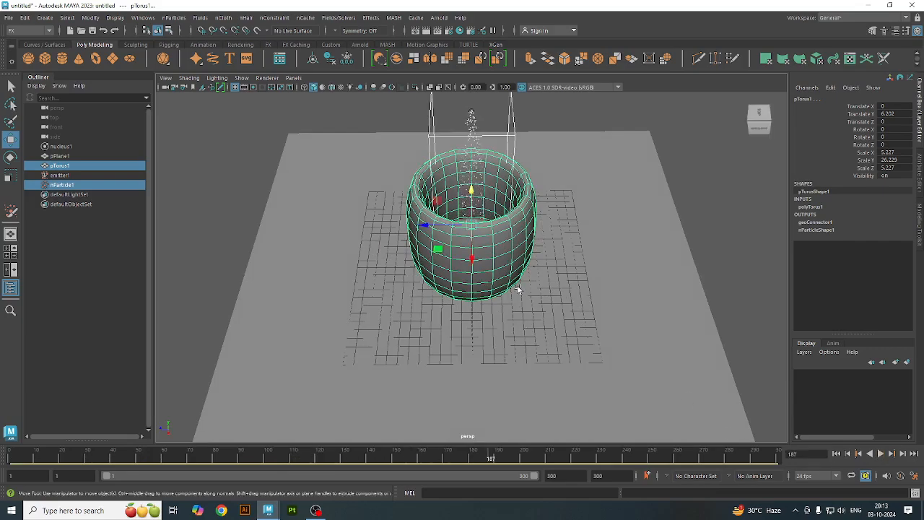
Make only the torus cup a passive rigid body.
{"action": "left_click", "coordinate": [447, 260]}
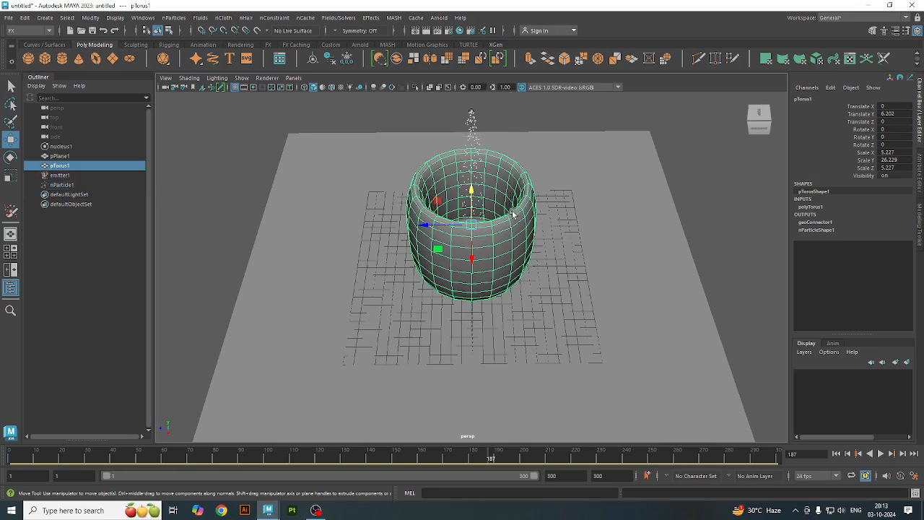
{"action": "left_click", "coordinate": [333, 18]}
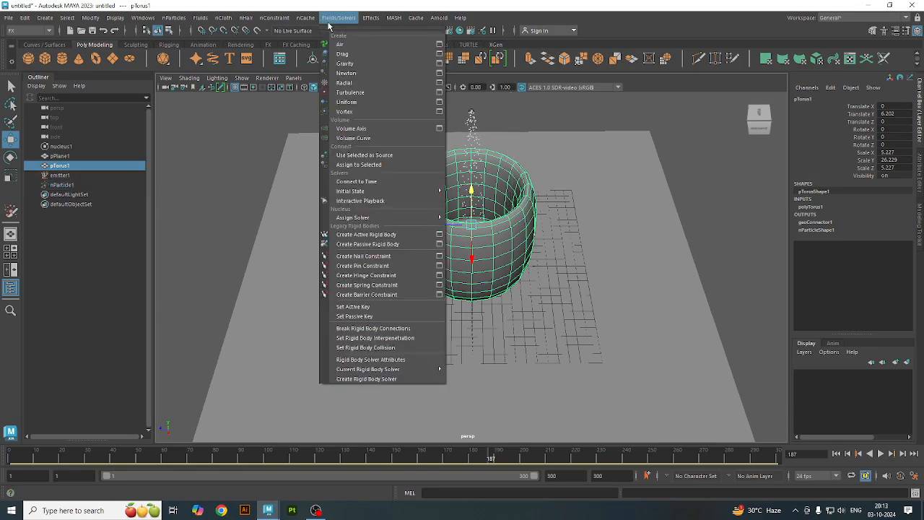
{"action": "mouse_move", "coordinate": [314, 22]}
{"action": "left_click", "coordinate": [373, 245]}
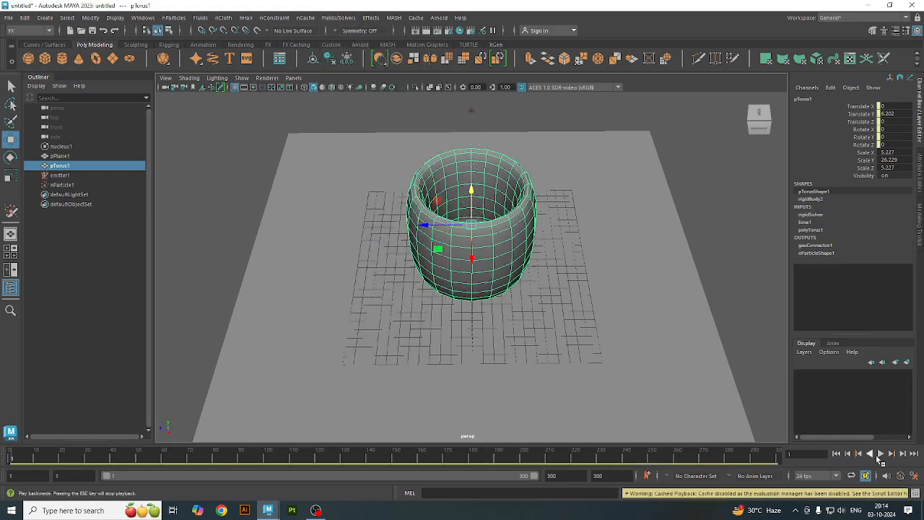
Play the simulation from frame 1, check below the cup and plane for particles passing through, and stop playback.
{"action": "left_click", "coordinate": [881, 454]}
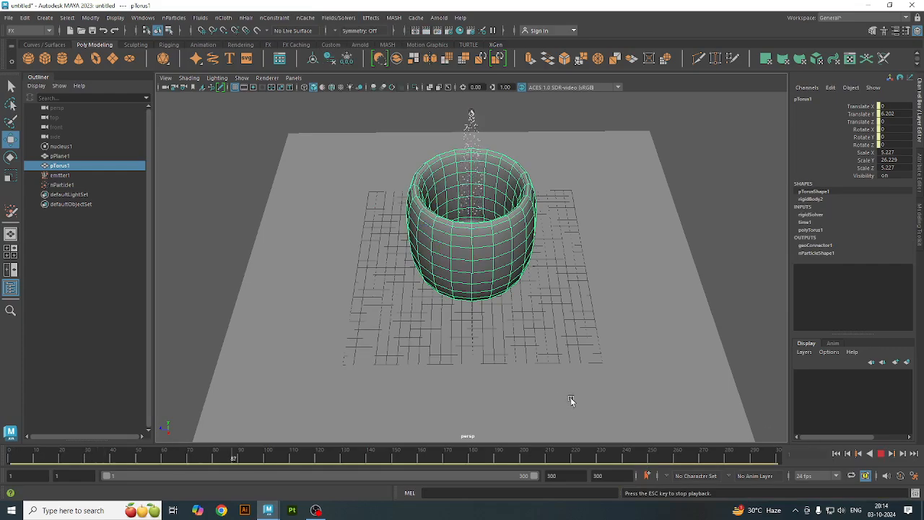
{"action": "left_click_drag", "start_coordinate": [543, 391], "coordinate": [534, 345], "text": "alt"}
{"action": "left_click_drag", "start_coordinate": [535, 356], "coordinate": [537, 371], "text": "alt"}
{"action": "left_click", "coordinate": [602, 305]}
{"action": "left_click", "coordinate": [880, 455]}
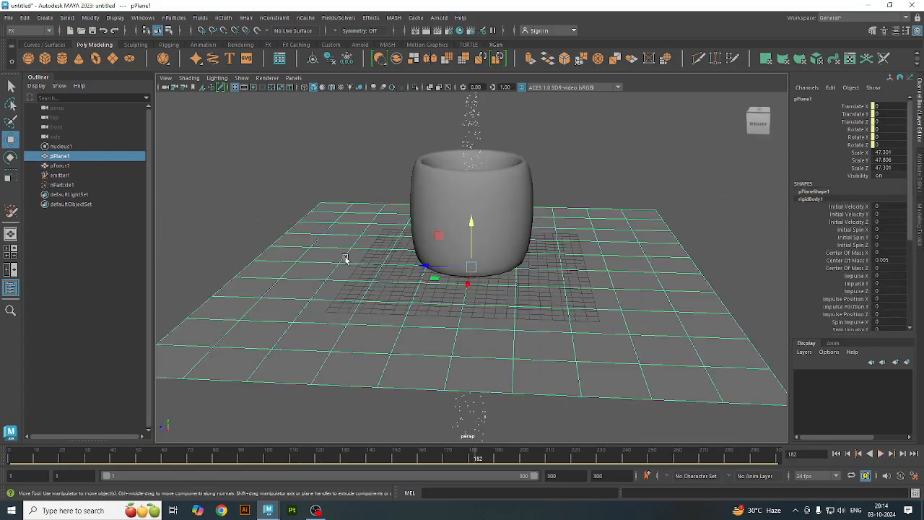
Start a new empty scene and discard the unsaved changes to the current one.
{"action": "left_click", "coordinate": [8, 17]}
{"action": "left_click", "coordinate": [22, 38]}
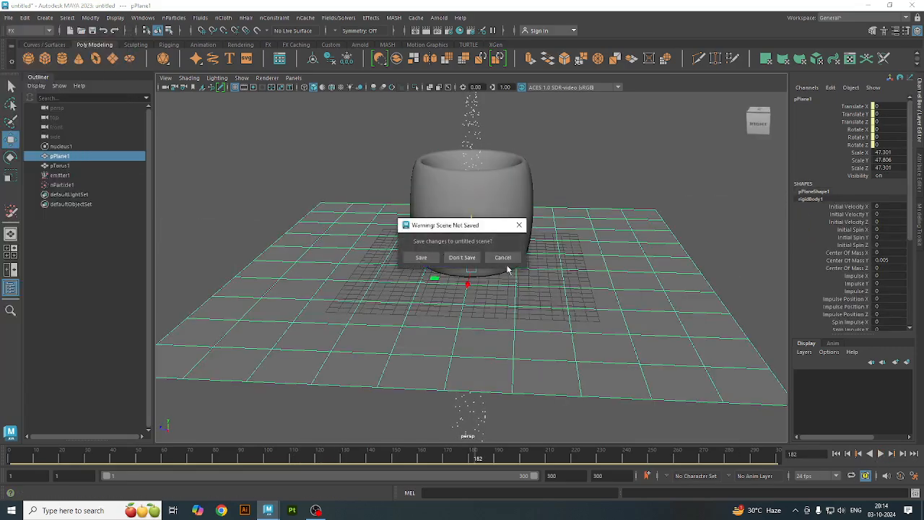
{"action": "left_click", "coordinate": [461, 257]}
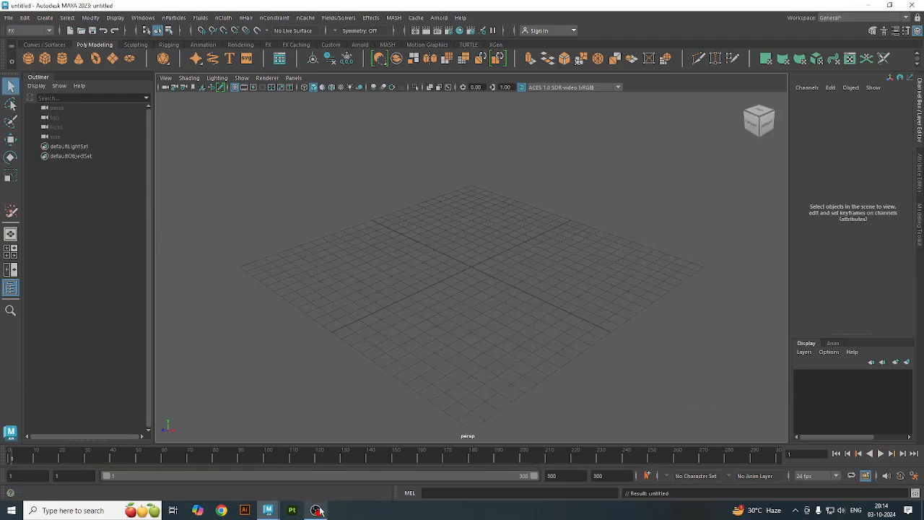